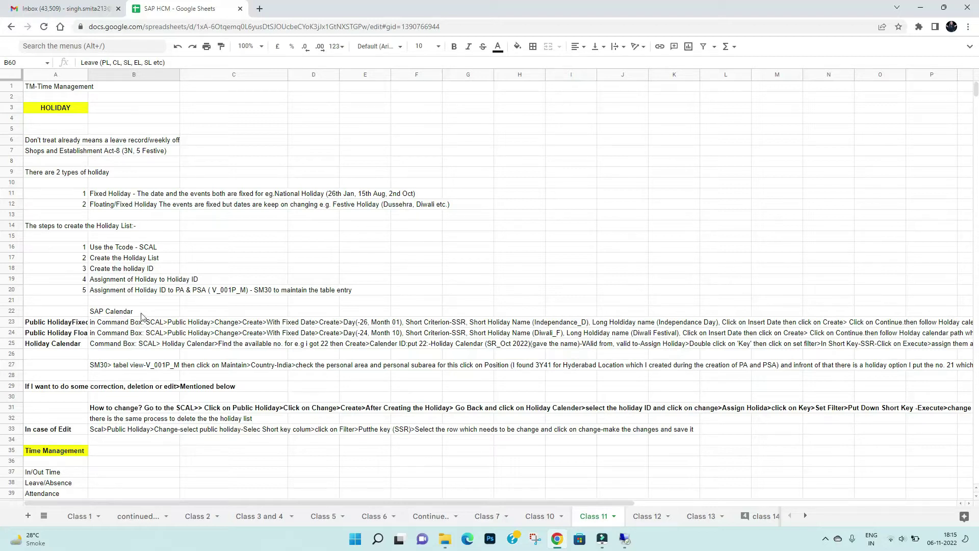
Review the last holiday list step in the Class 11 notes, assigning the Holiday ID to PA & PSA through SM30.
double_click(134, 289)
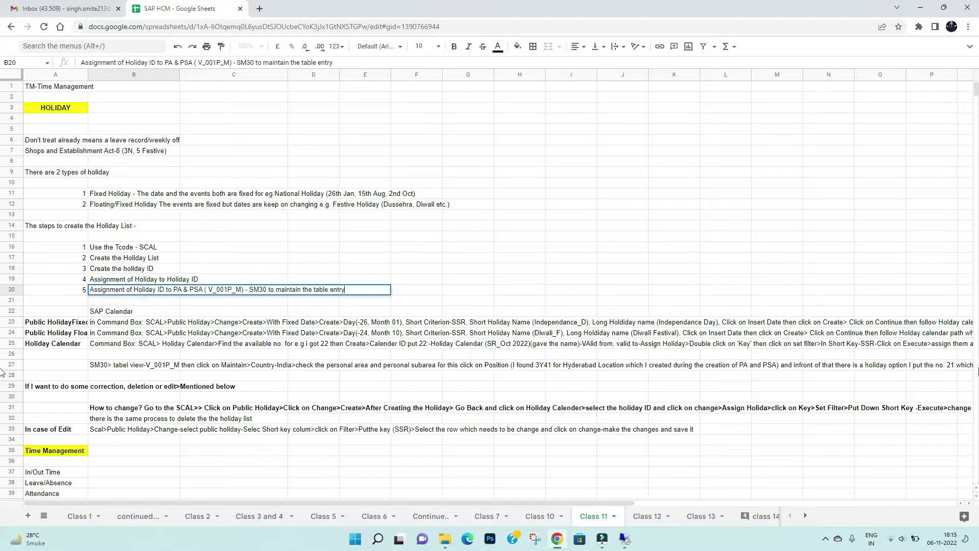
click(431, 276)
click(107, 291)
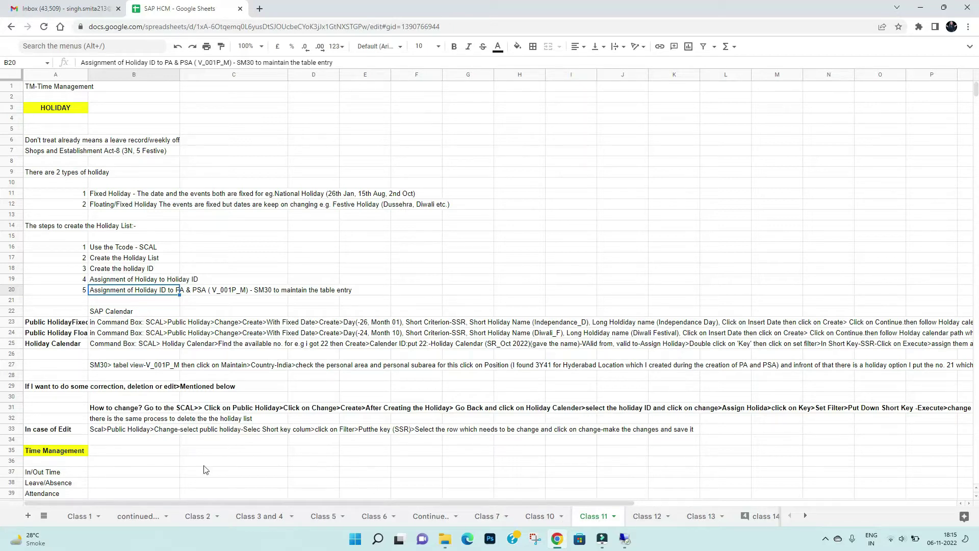
Examine the Time Management table in the Class 11 sheet, going through serial numbers 1 to 6.
scroll(156, 431, down, 5)
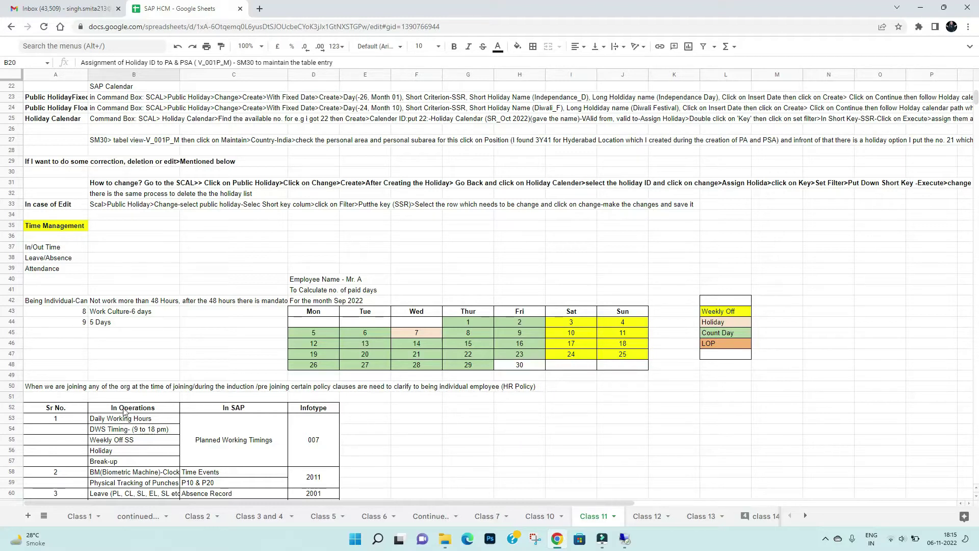
click(74, 411)
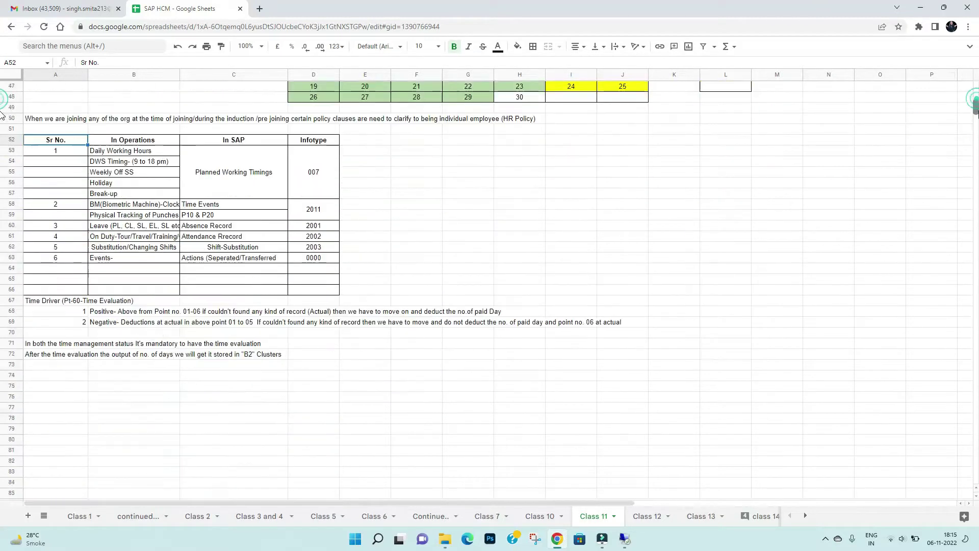
scroll(1, 112, down, 10)
scroll(1, 112, up, 2)
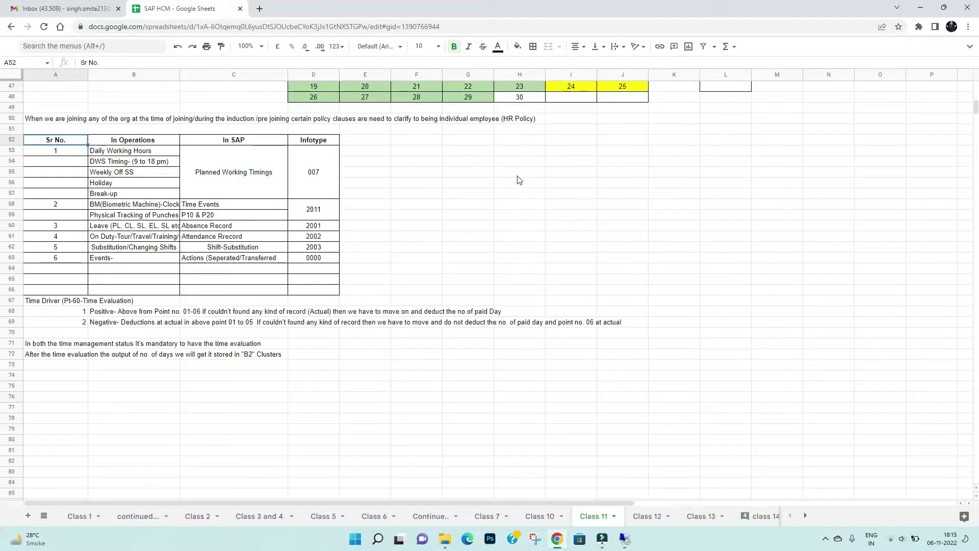
click(65, 153)
click(57, 206)
click(59, 226)
click(59, 237)
click(60, 249)
click(59, 258)
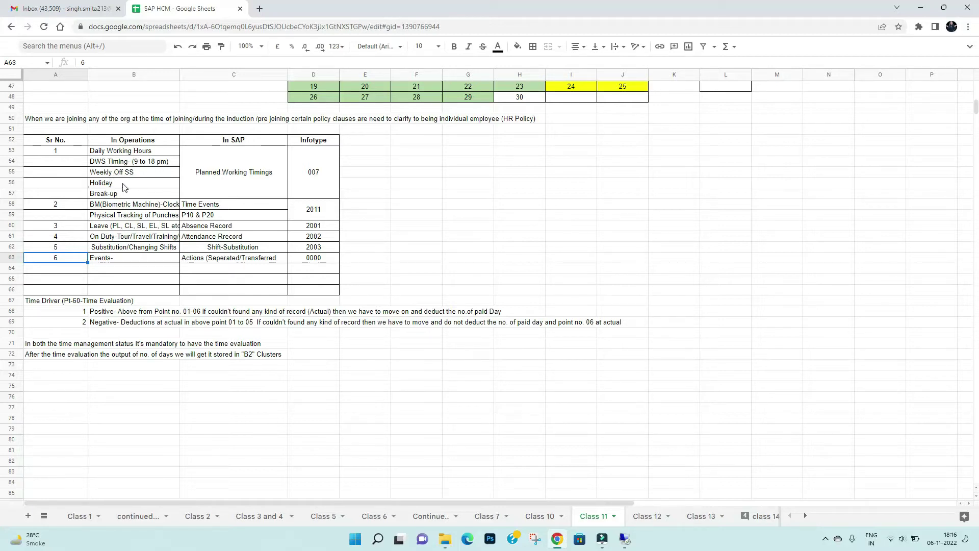
Go through the In Operations entries from biometric clocking and punch tracking to leave, on duty and events.
click(151, 207)
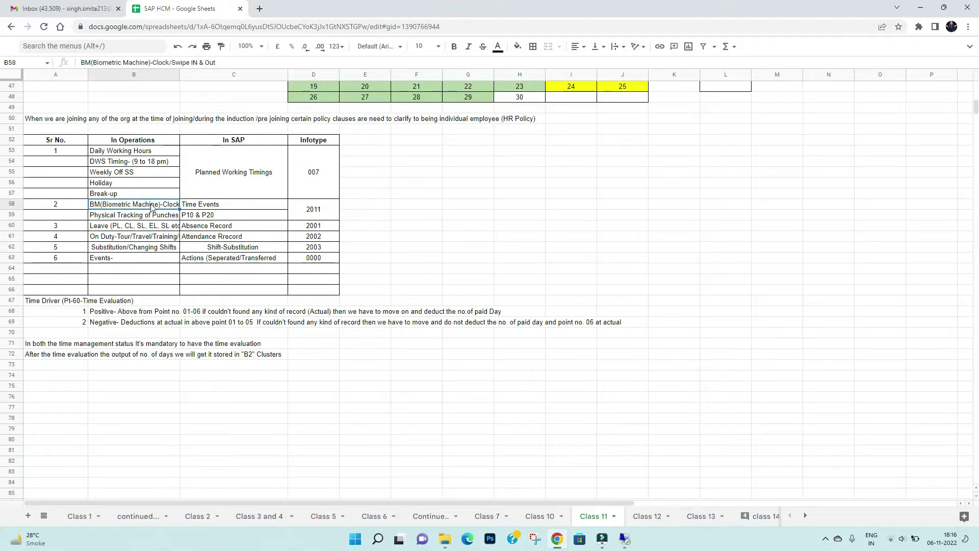
click(104, 219)
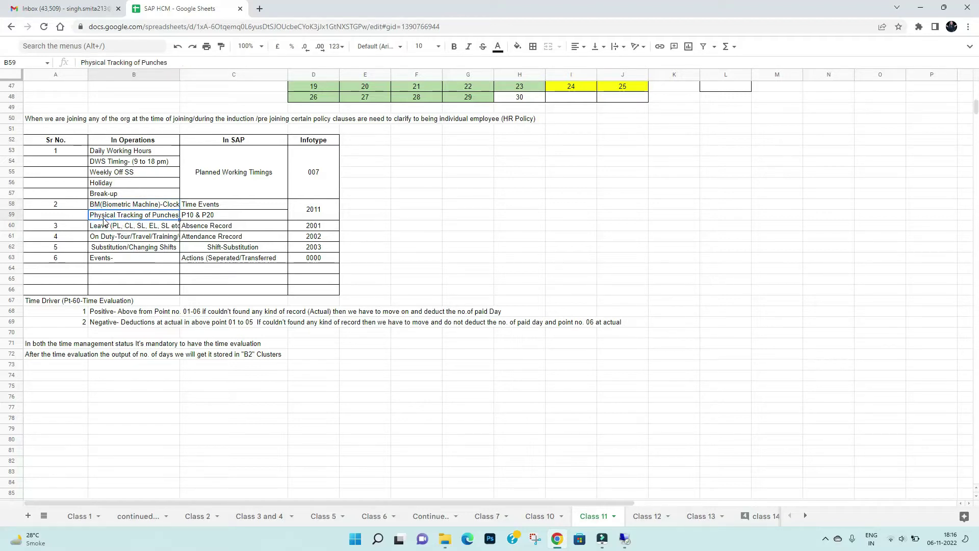
click(98, 229)
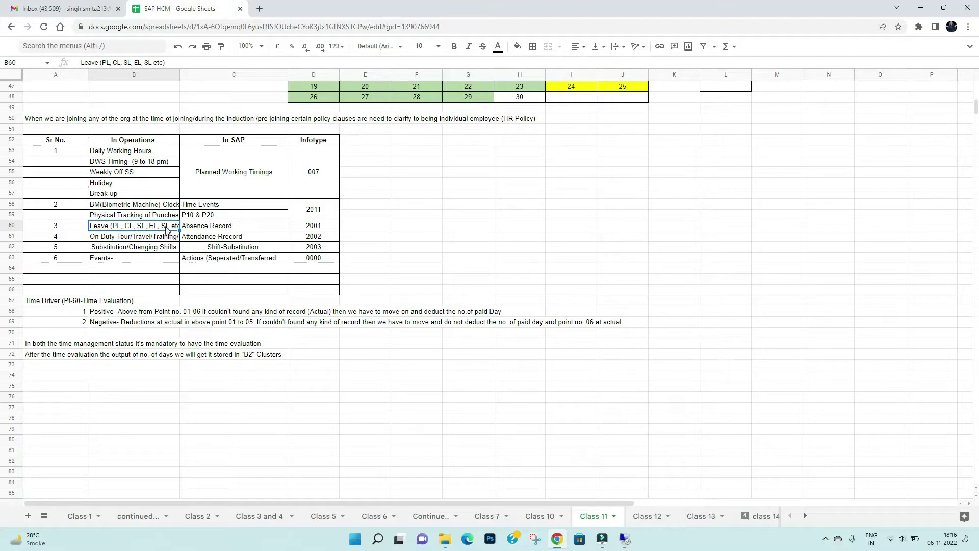
click(102, 238)
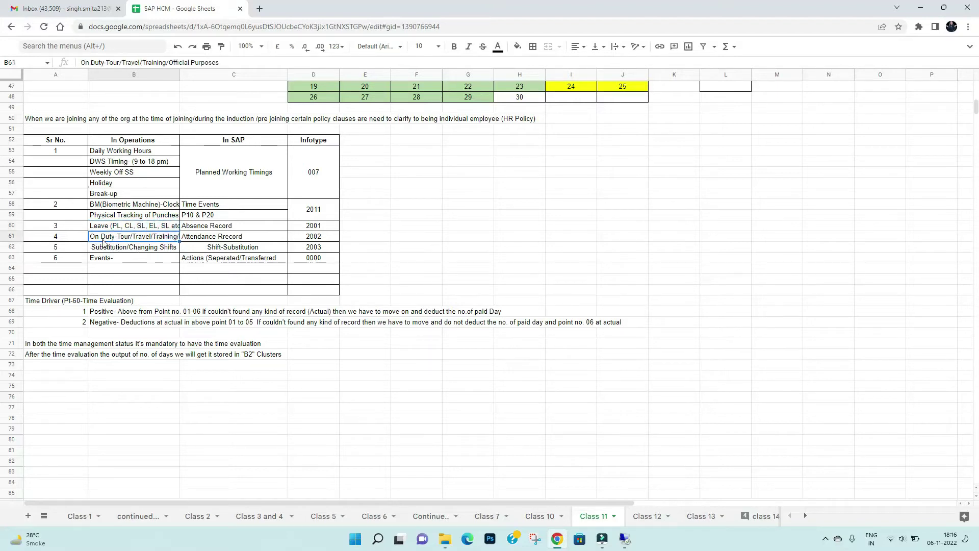
click(130, 239)
click(103, 260)
click(104, 259)
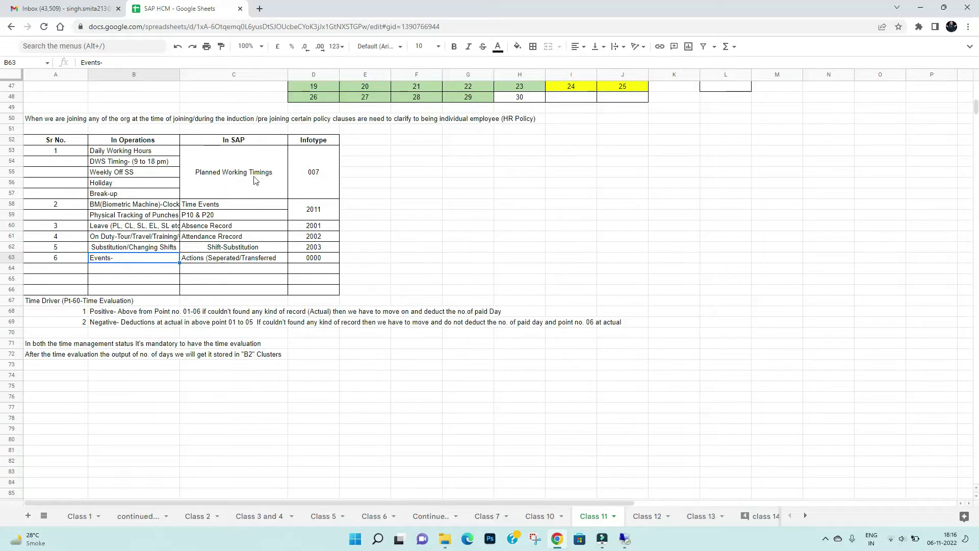
Compare the planned working timings and time events rows with their SAP terms and infotypes.
click(238, 178)
drag(152, 155, 154, 197)
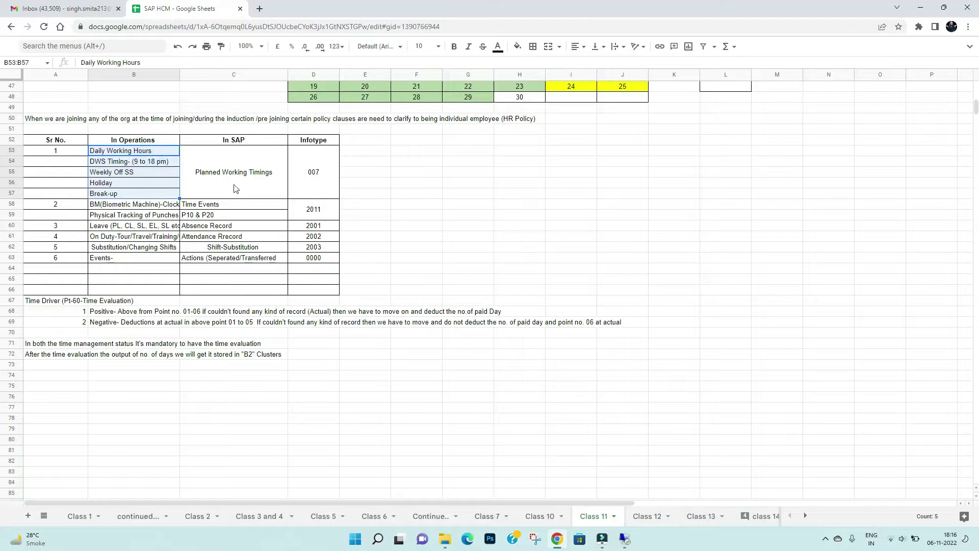
click(310, 175)
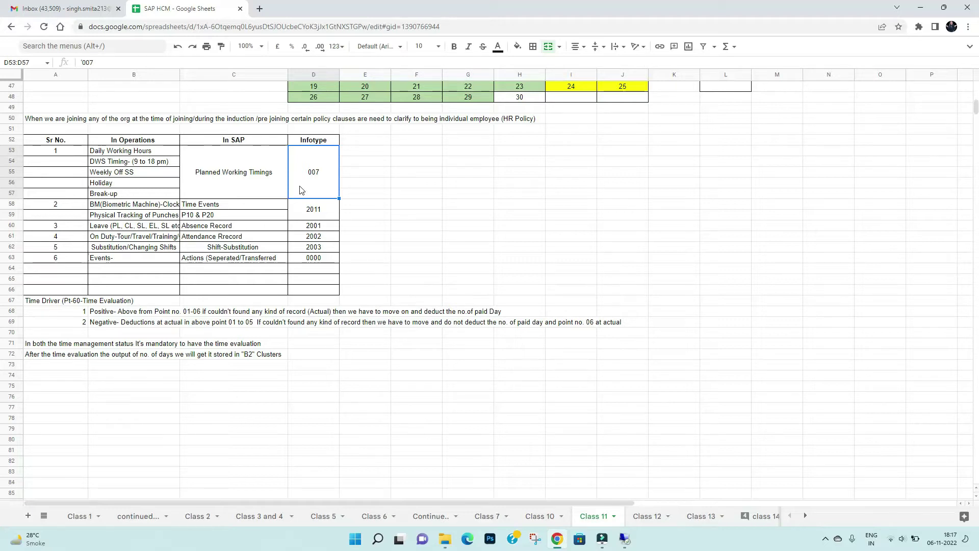
click(108, 207)
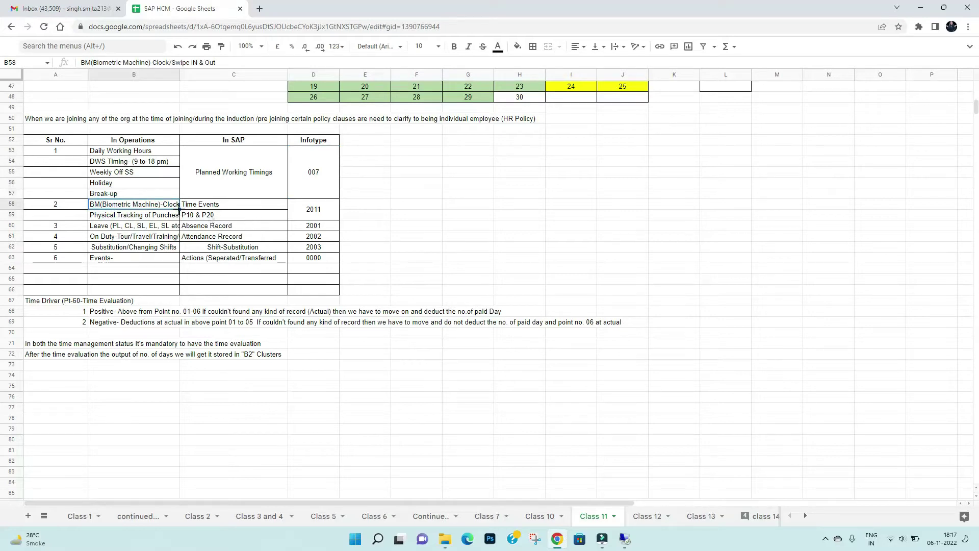
click(193, 208)
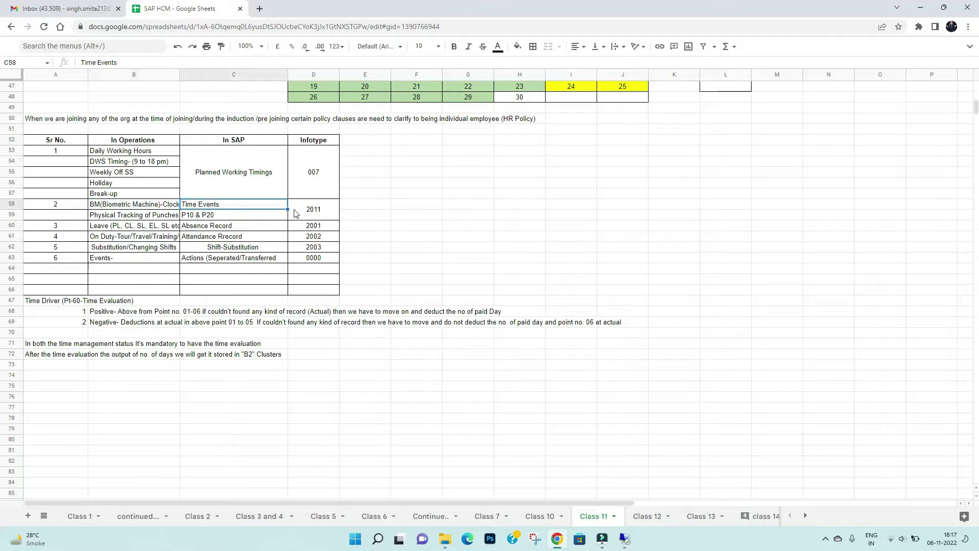
click(309, 209)
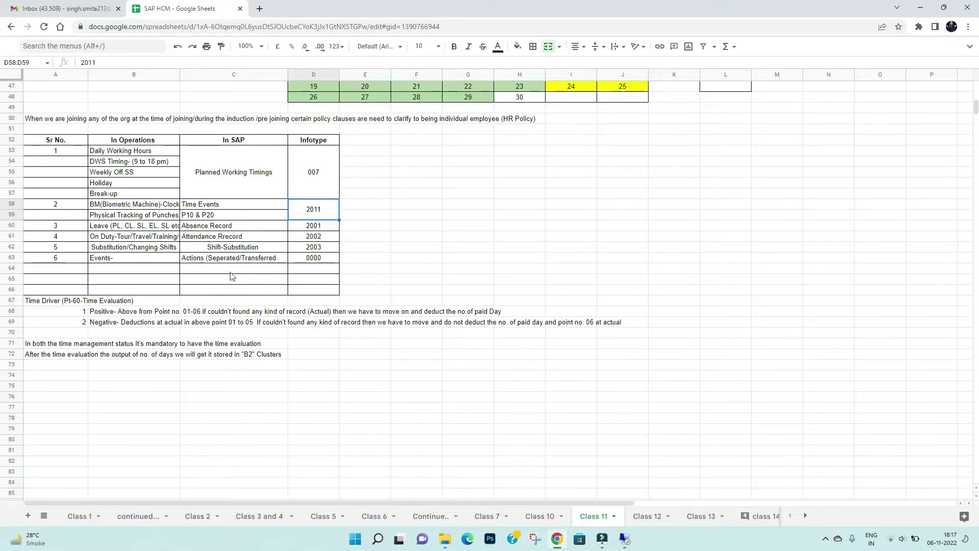
Review the on-duty, shift substitution and events rows, finishing with the whole Infotype column.
click(165, 239)
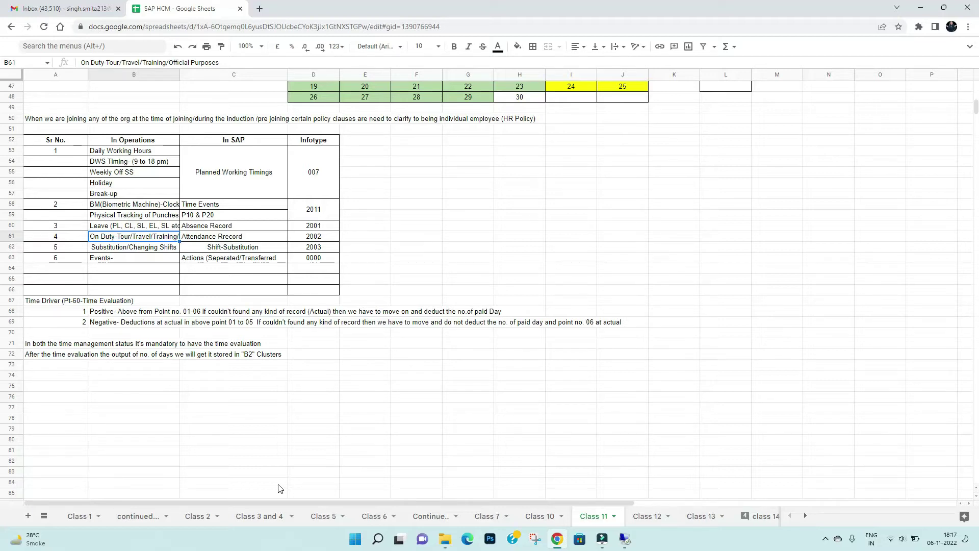
click(62, 249)
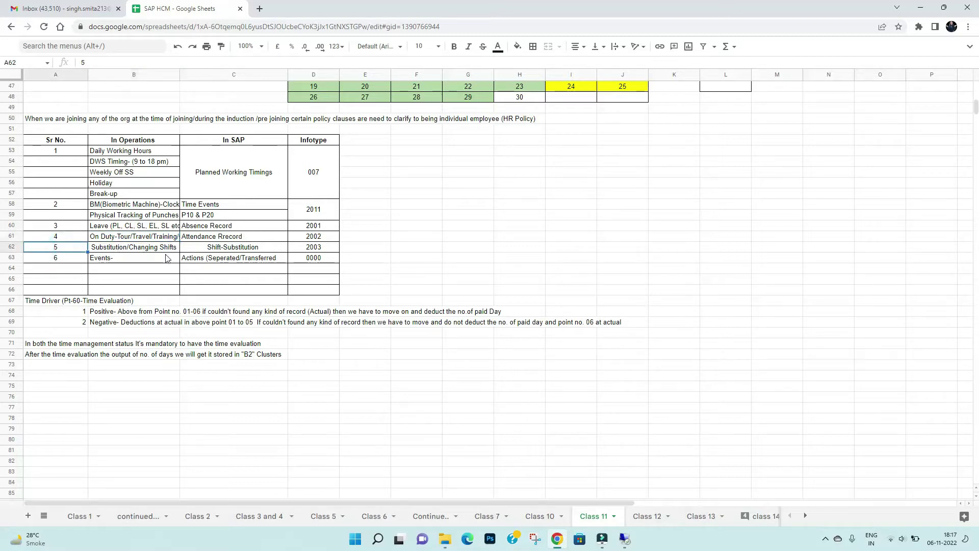
click(324, 249)
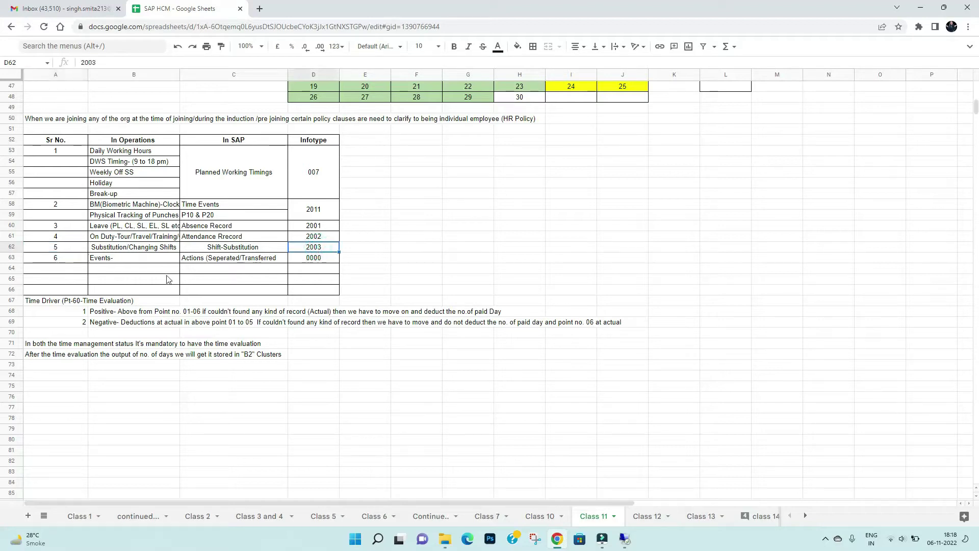
click(120, 259)
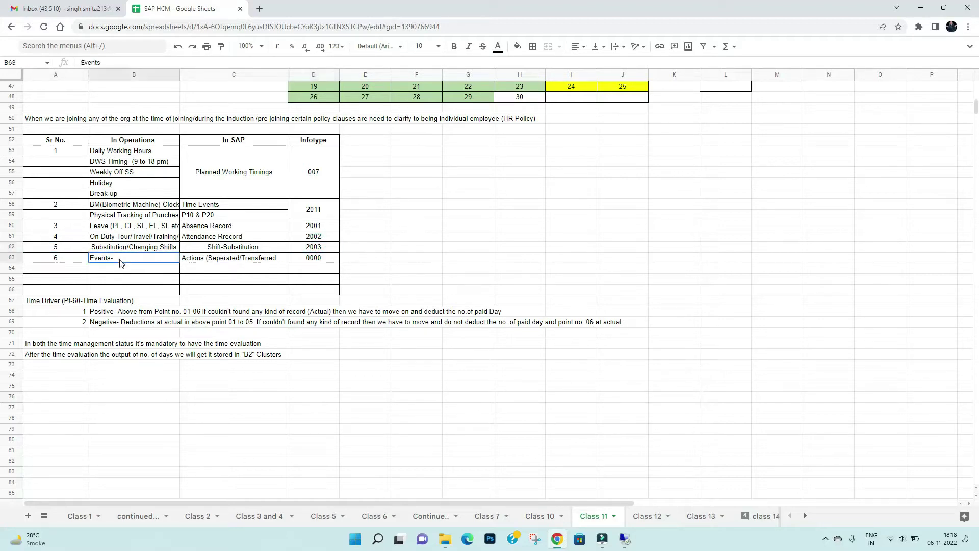
click(220, 262)
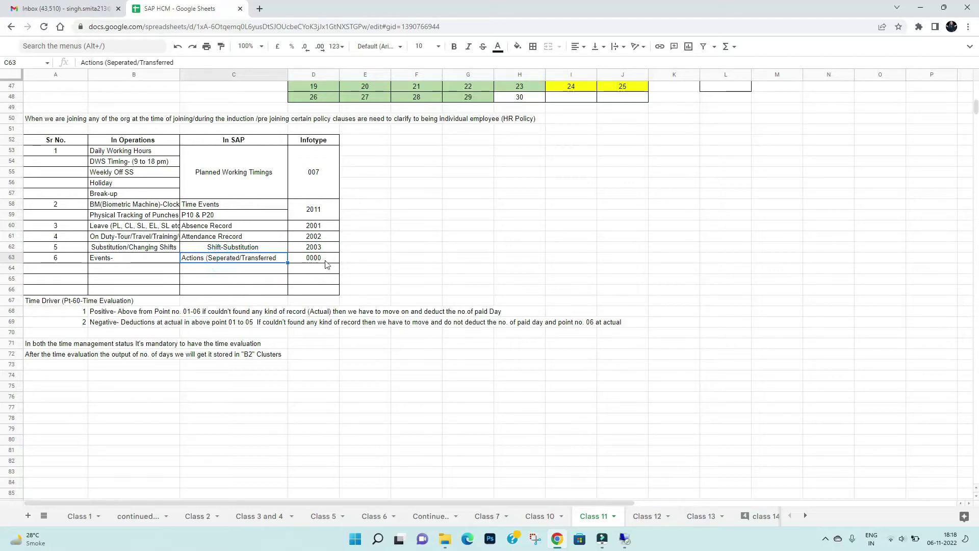
drag(323, 169, 328, 291)
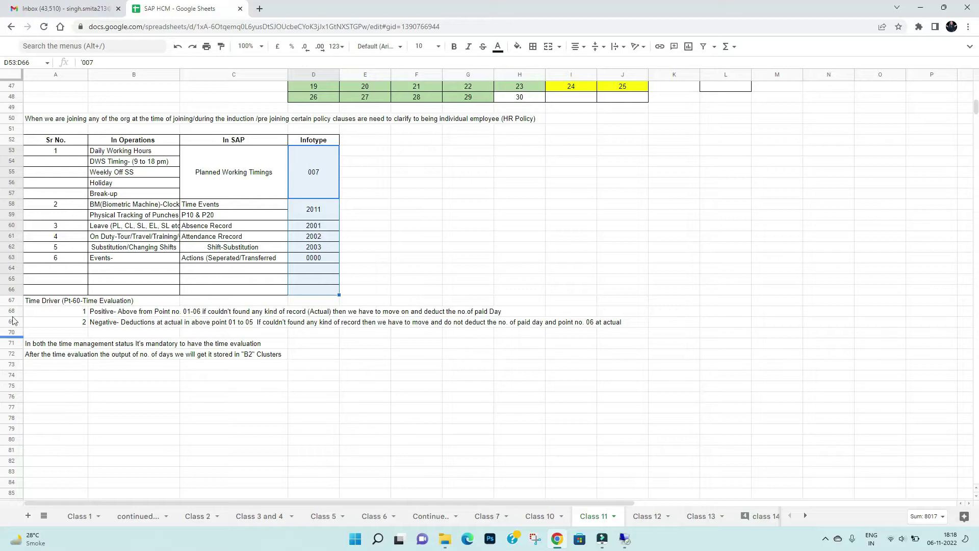
Read the Time Driver (Pt-60-Time Evaluation) section, covering the Positive and Negative time management notes.
click(55, 302)
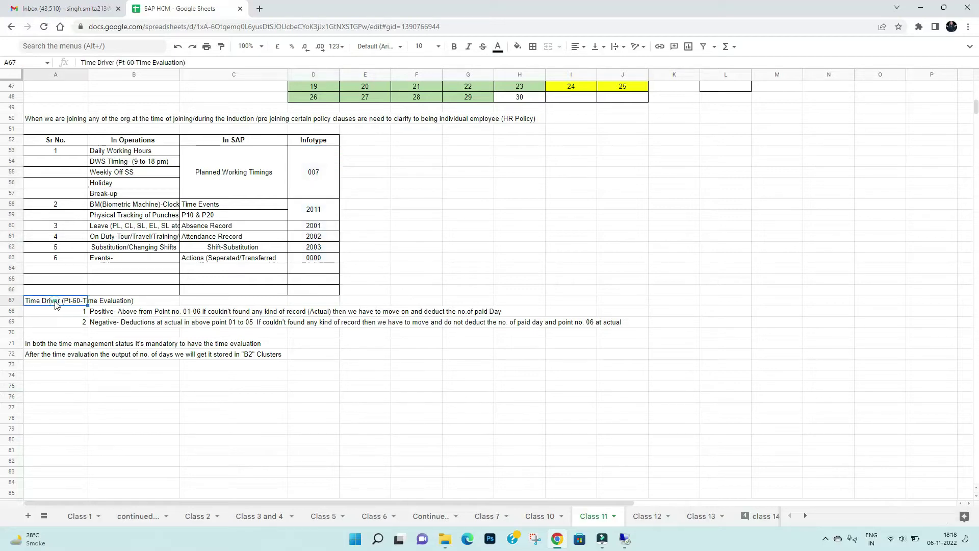
click(82, 312)
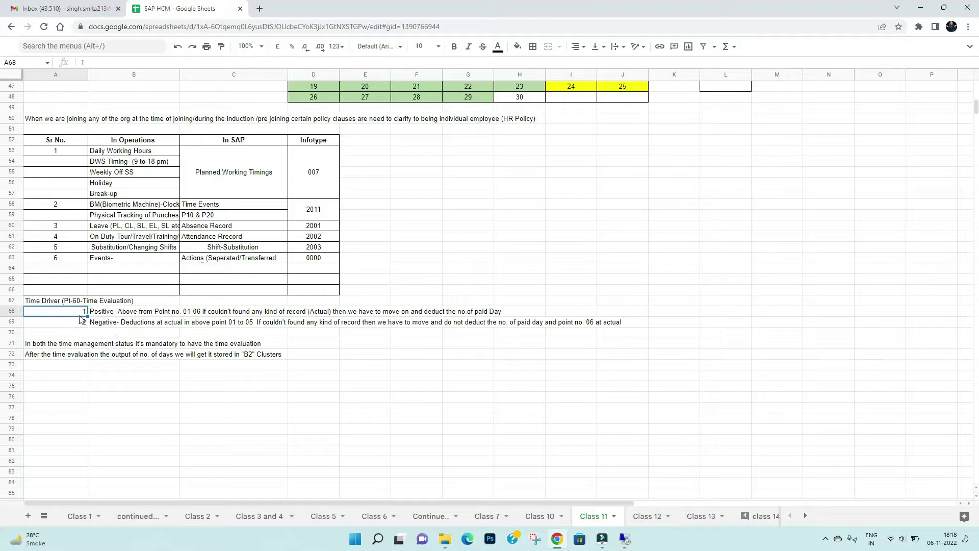
click(105, 312)
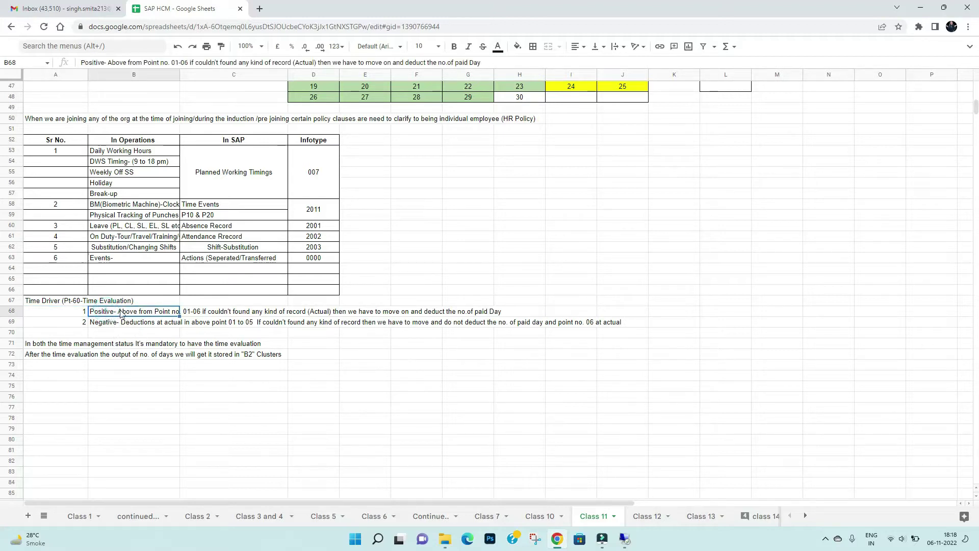
click(168, 312)
click(141, 314)
click(121, 324)
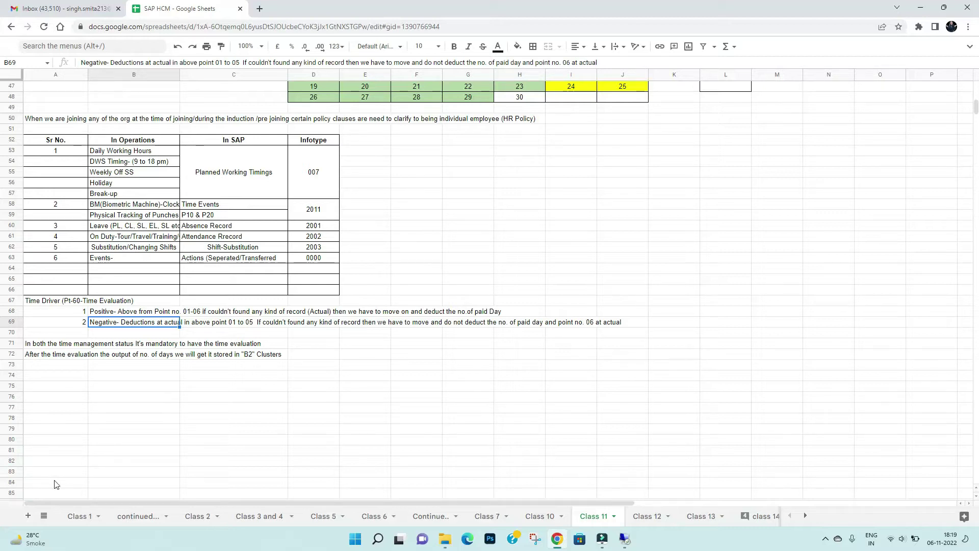
Read the closing notes on mandatory time evaluation and storing its output in the B2 cluster.
click(53, 348)
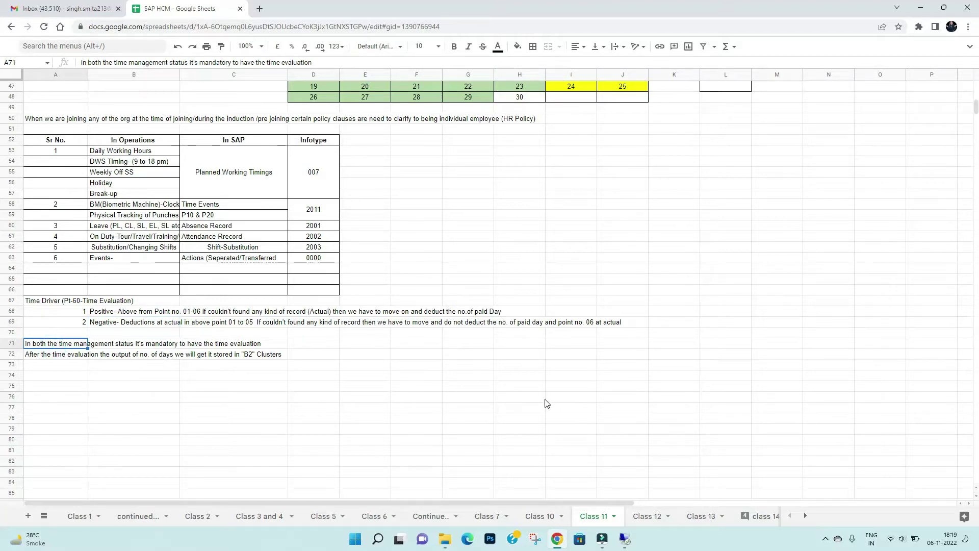
click(33, 358)
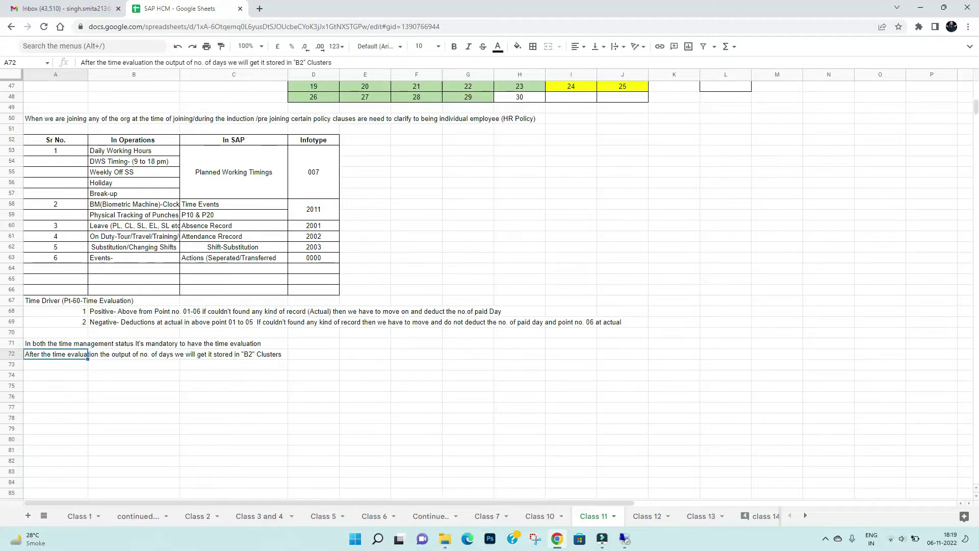
scroll(485, 339, up, 10)
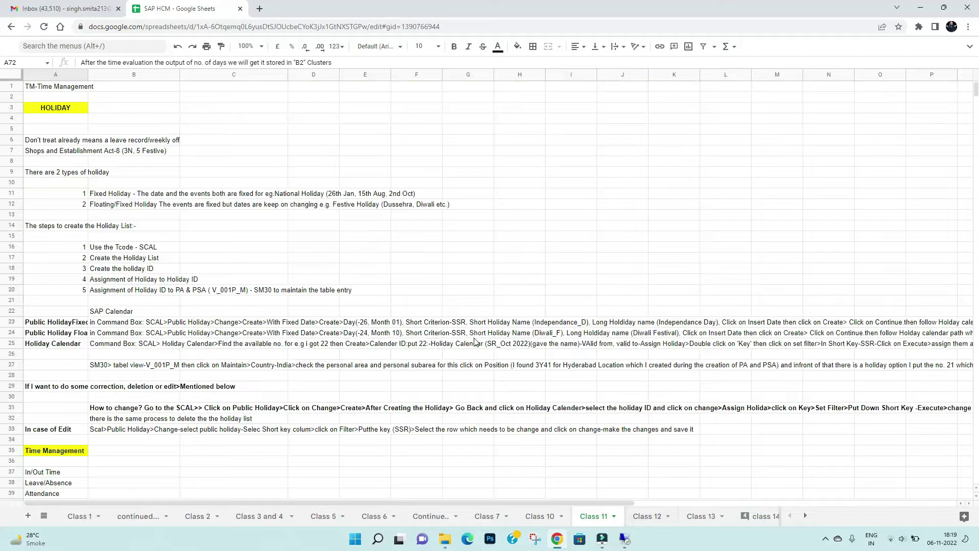
Open the Class 12 sheet and review its SM30 note, the table and transaction code list, and Personnel Subarea Grouping.
click(649, 516)
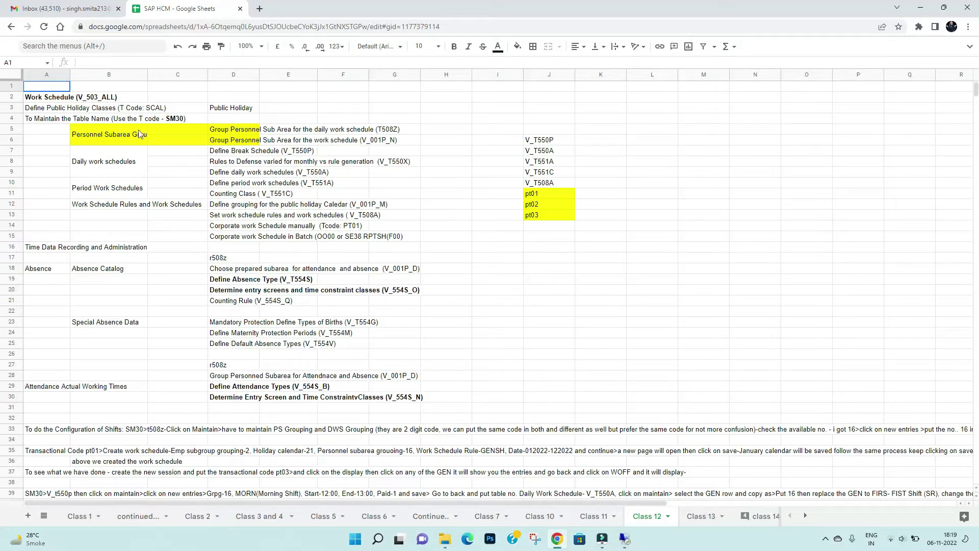
click(151, 121)
click(124, 120)
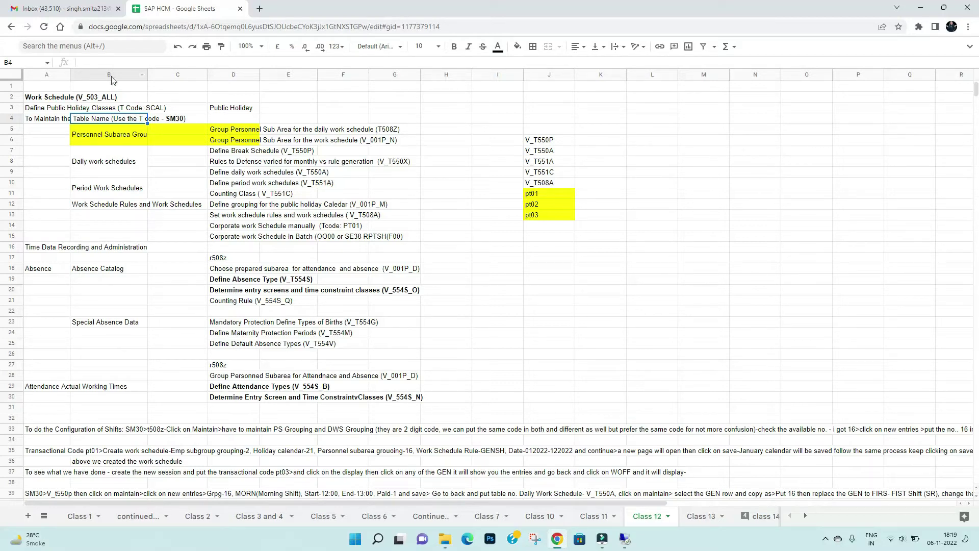
drag(544, 140, 547, 232)
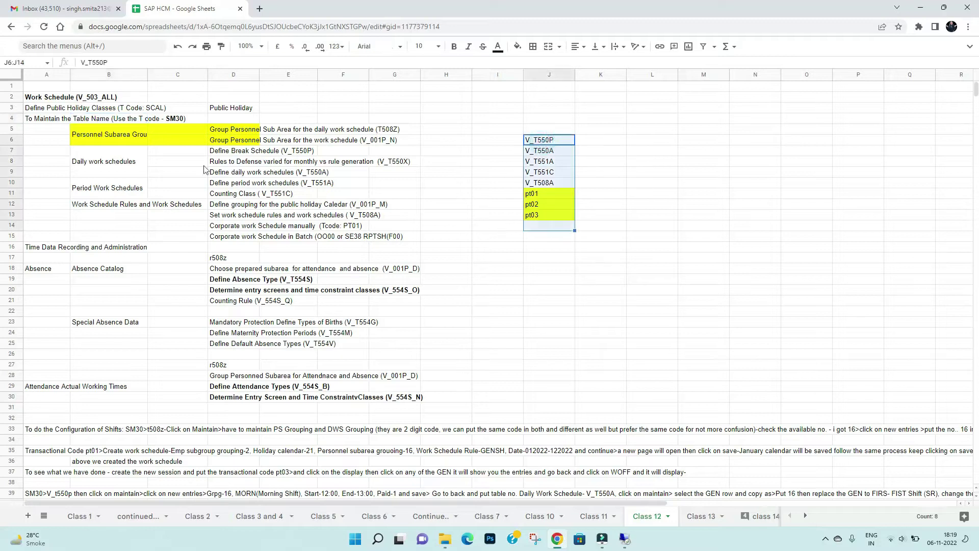
click(122, 144)
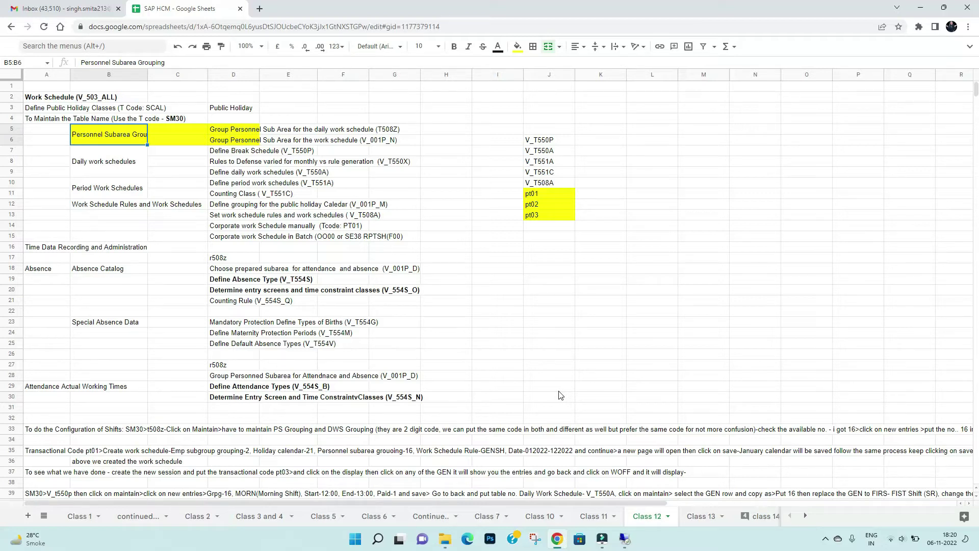
Check the Work Schedule (V_503_ALL) heading in the notes and switch to the remote SAP Easy Access session.
click(73, 97)
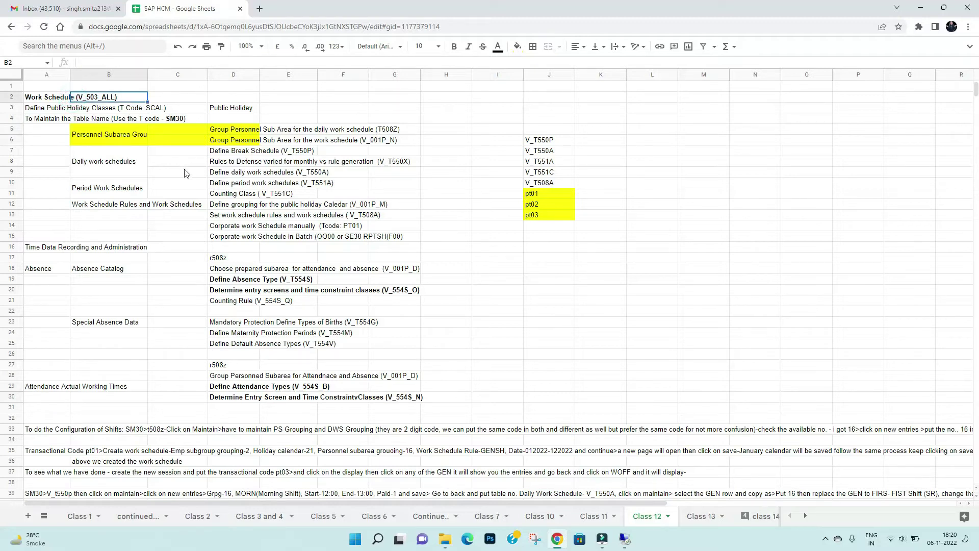
click(95, 96)
click(623, 539)
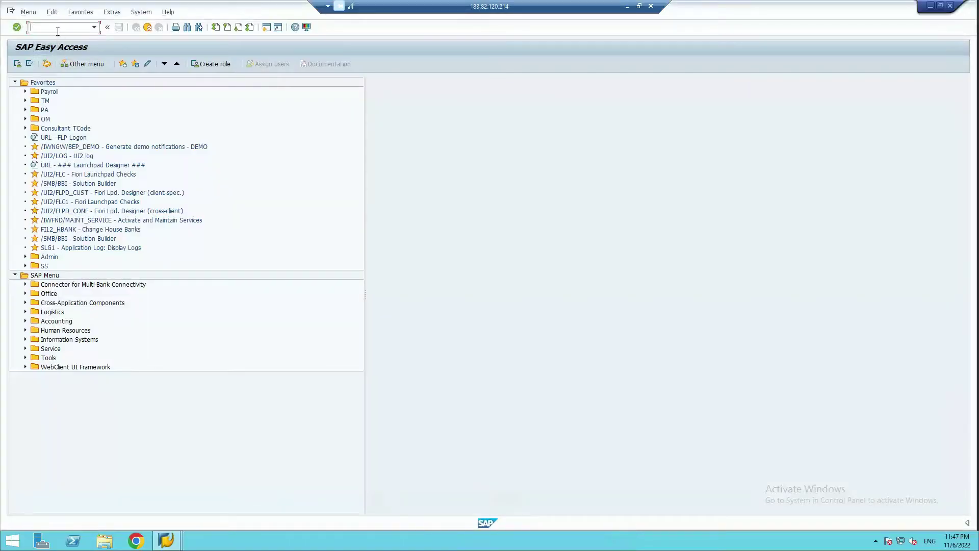
Run transaction SM30 and open the view V_503_ALL for maintenance.
click(58, 32)
text(sm30)
key(Return)
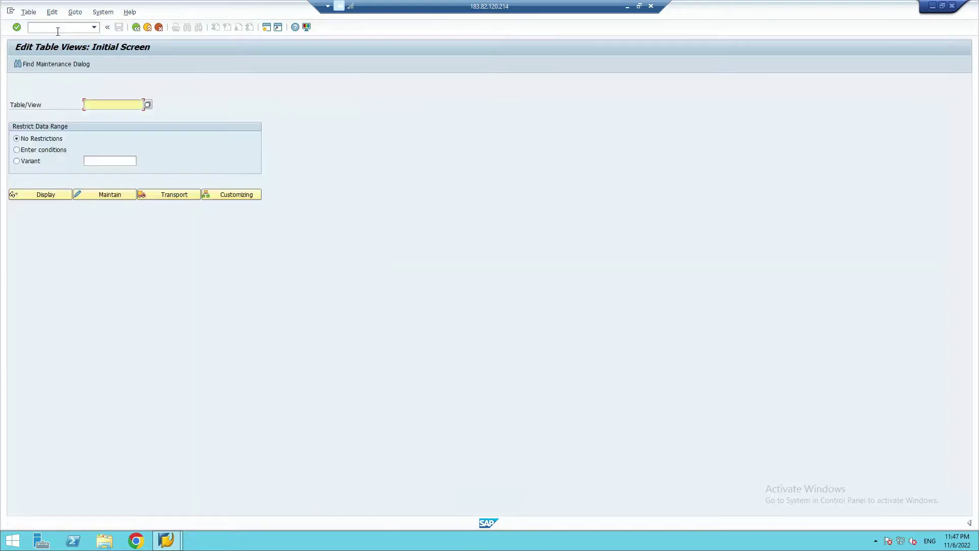
click(128, 101)
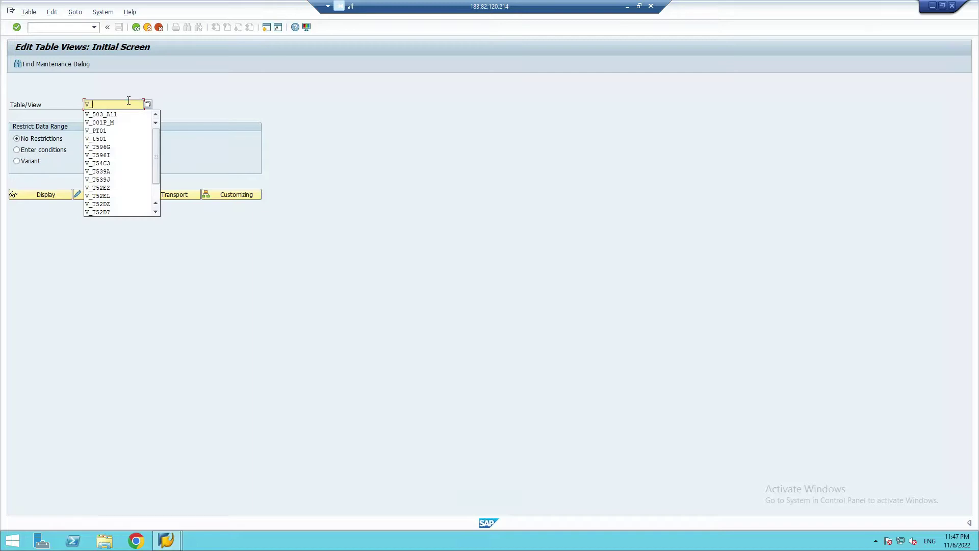
key(alt+Tab)
key(alt+Tab)
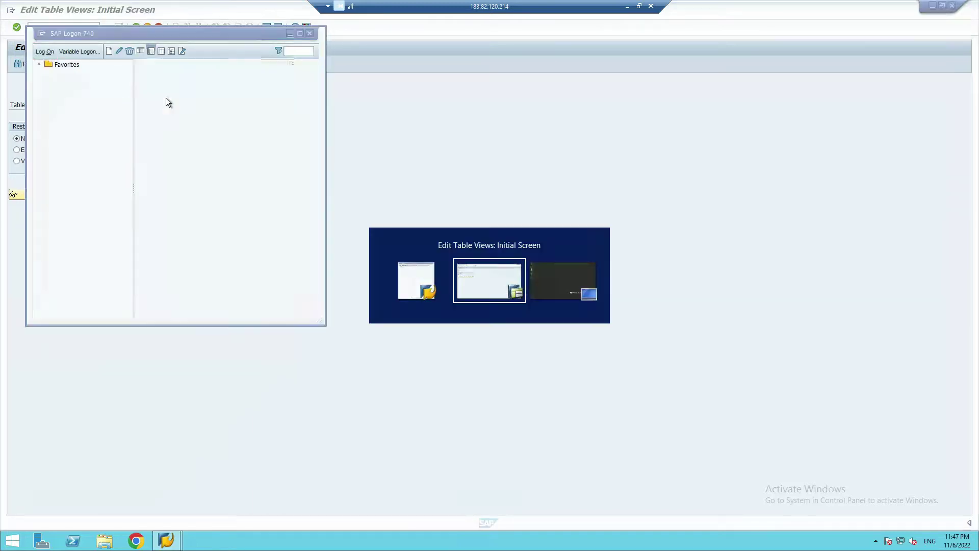
text(V_50)
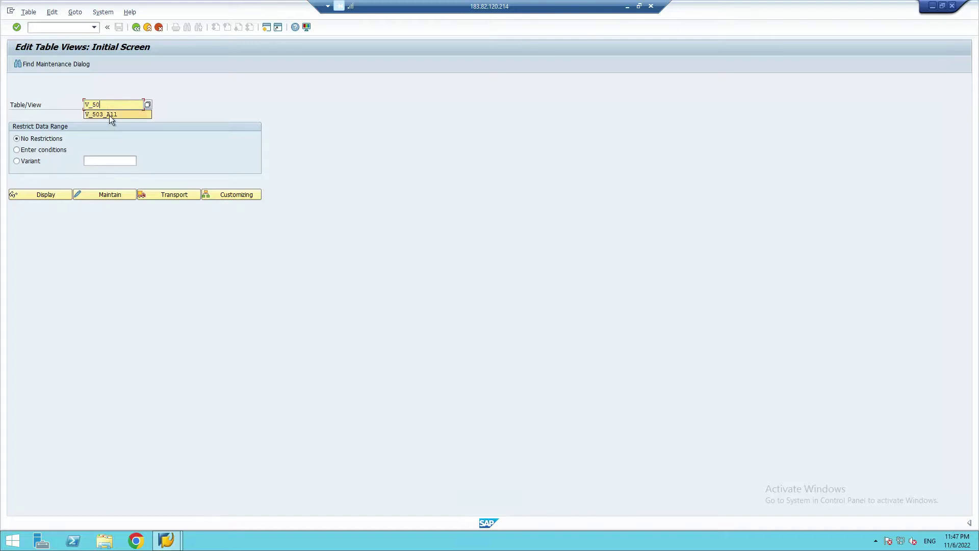
click(109, 115)
click(103, 195)
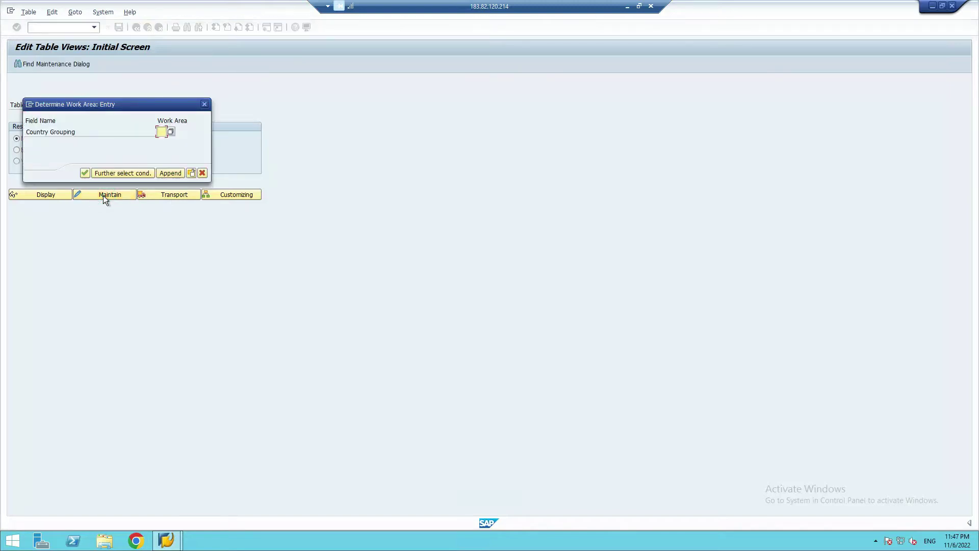
Set the country grouping work area to 40 and open the Employee Group/Subgroup complete view.
click(162, 131)
text(40)
click(84, 174)
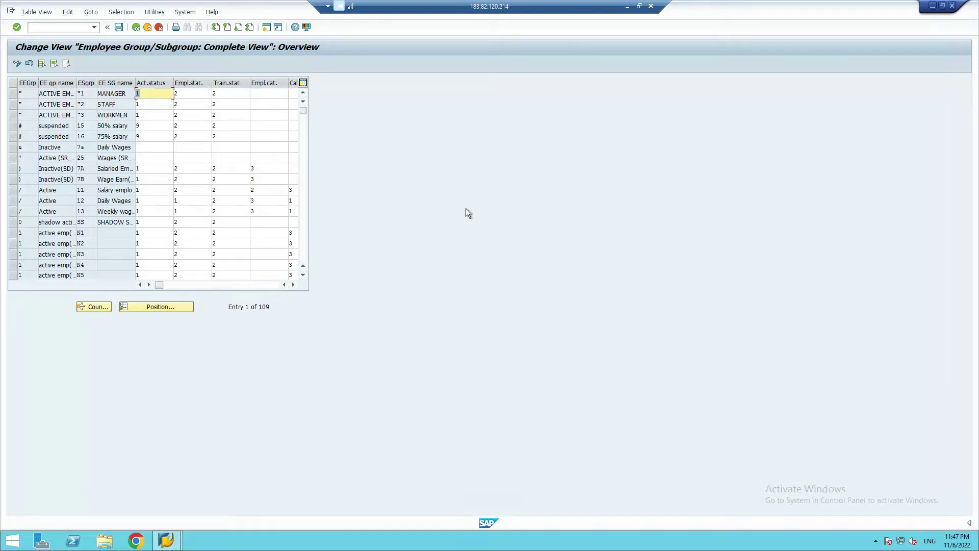
Switch to the Google Sheets notes and look through the Class 12, Class 5 and Class 6 sheets for the company structure details.
click(627, 6)
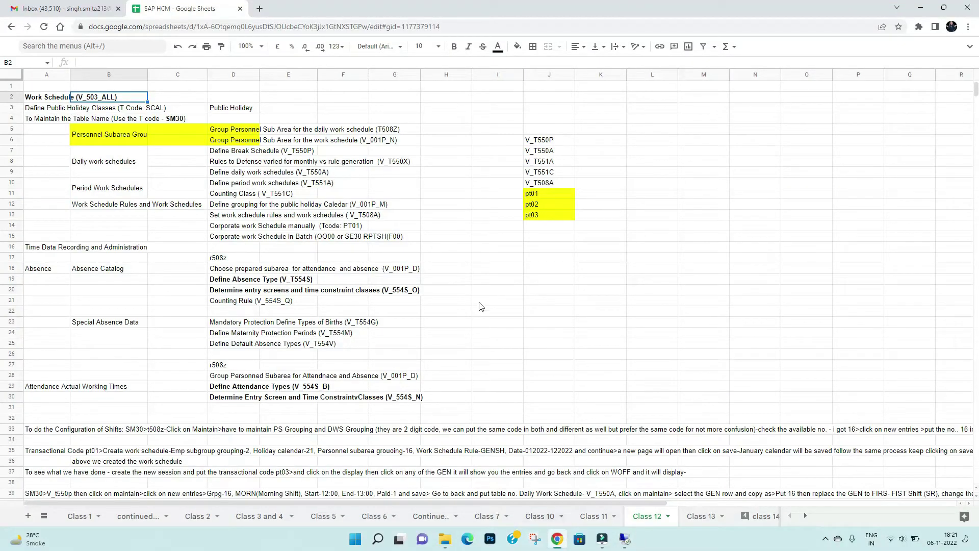
scroll(495, 378, down, 9)
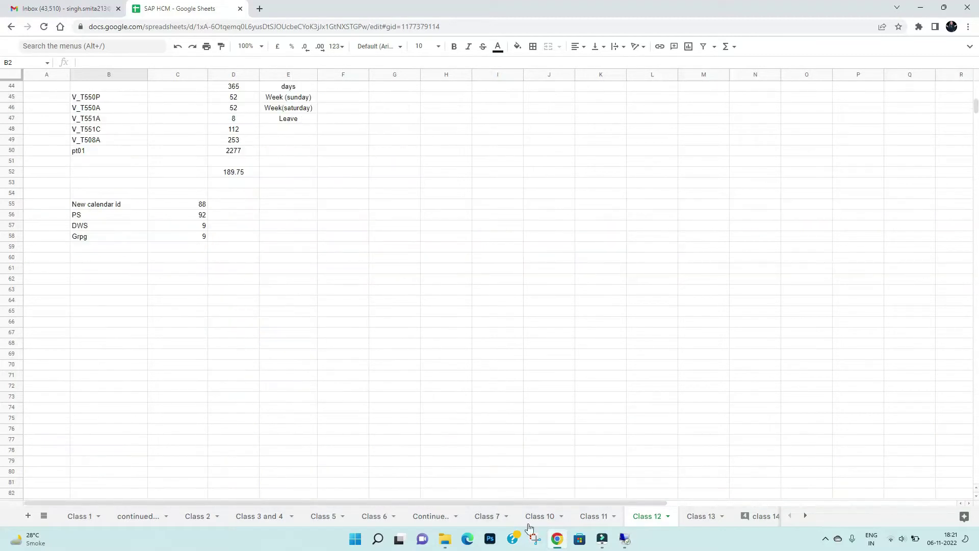
click(325, 516)
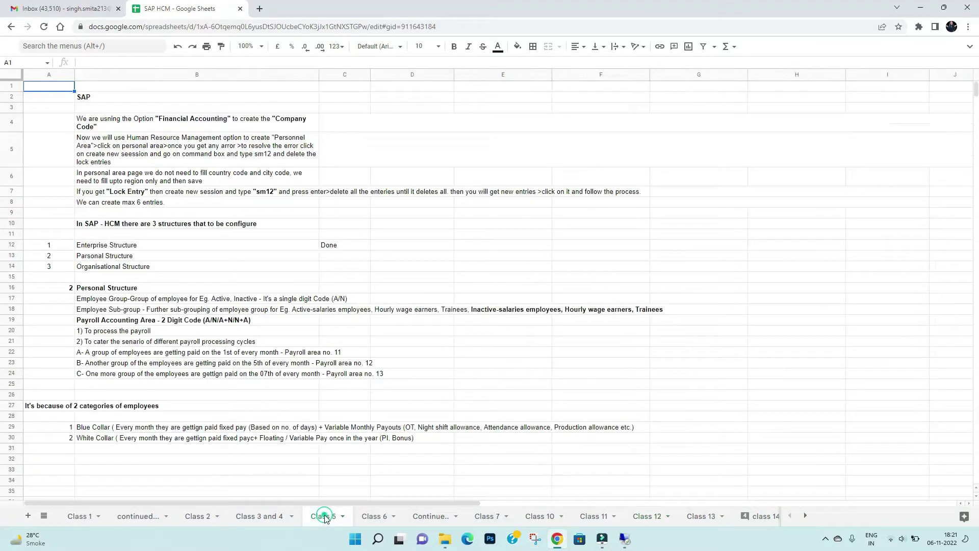
click(376, 517)
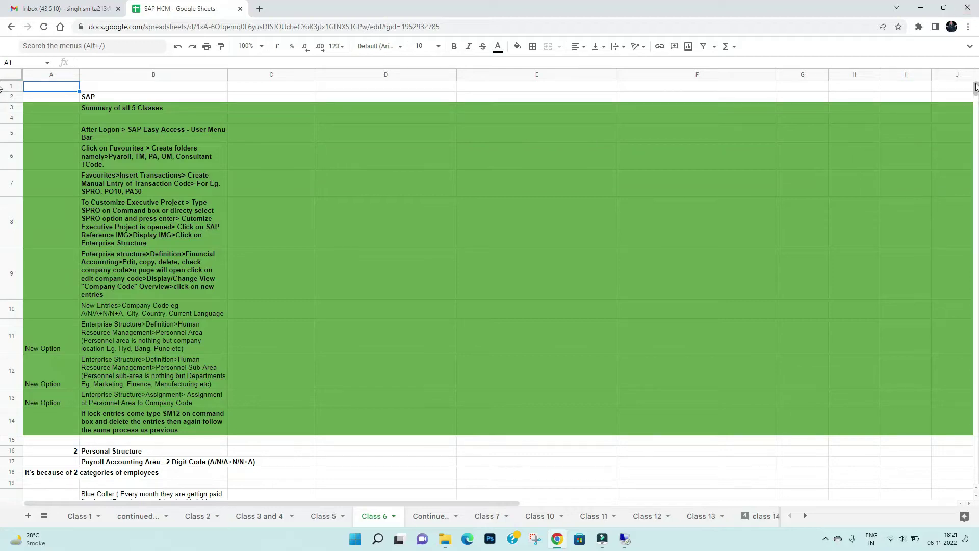
scroll(3, 102, down, 15)
scroll(2, 140, down, 20)
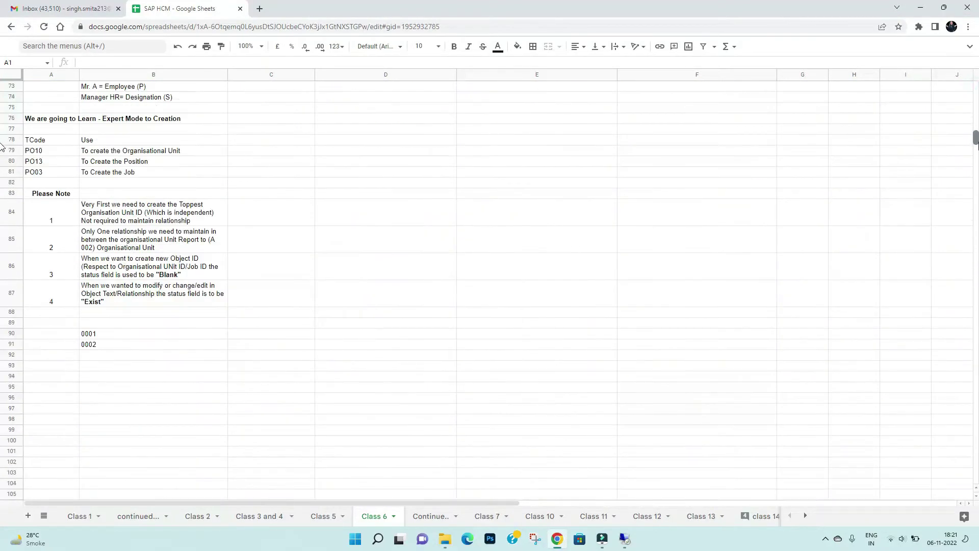
scroll(1, 192, up, 20)
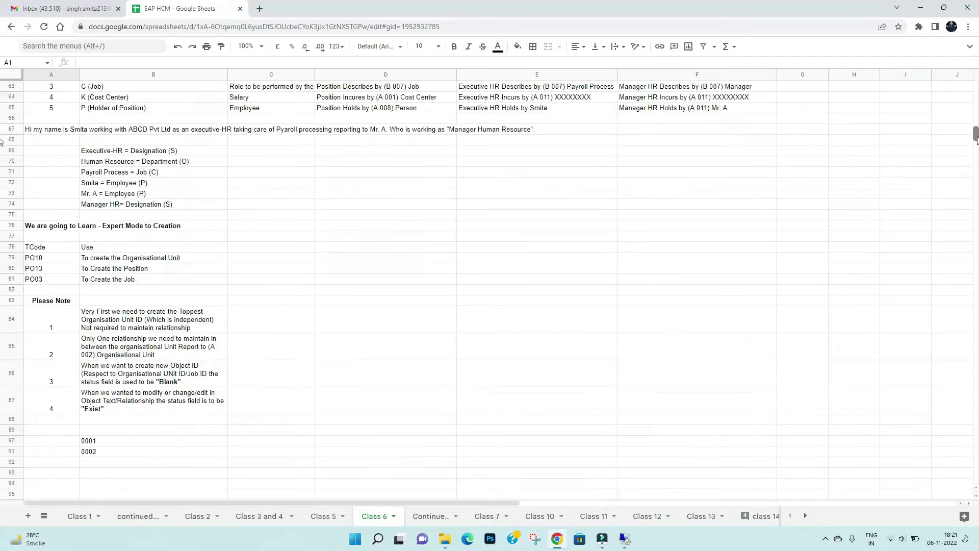
click(329, 519)
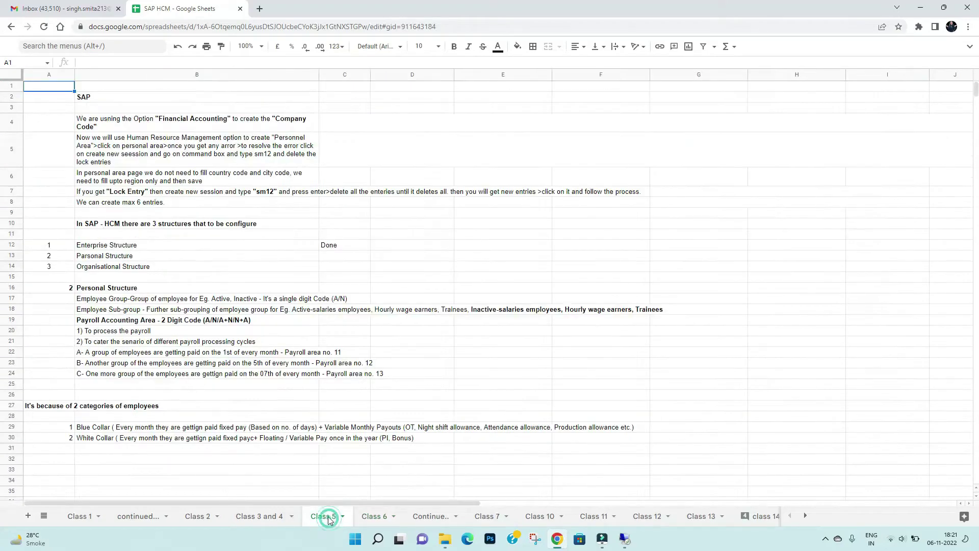
click(380, 517)
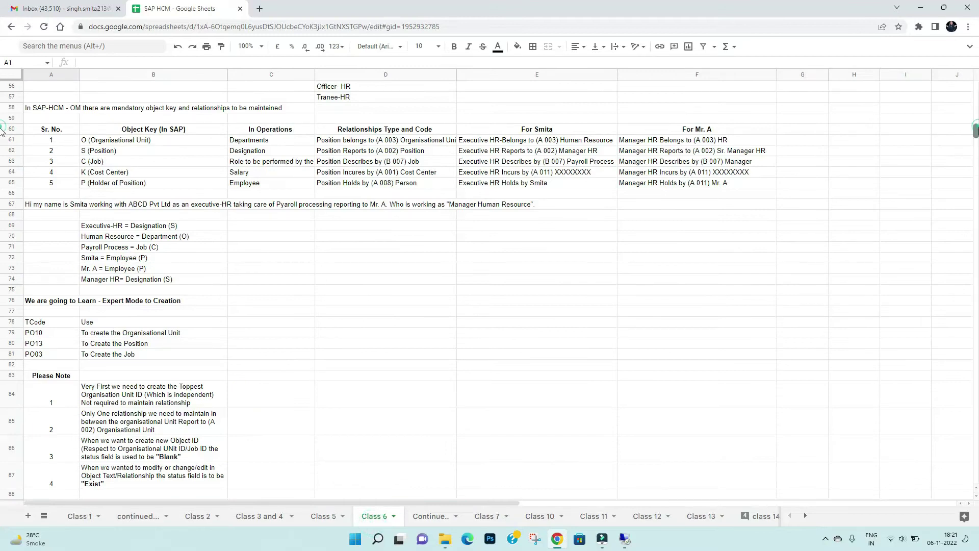
scroll(972, 125, up, 15)
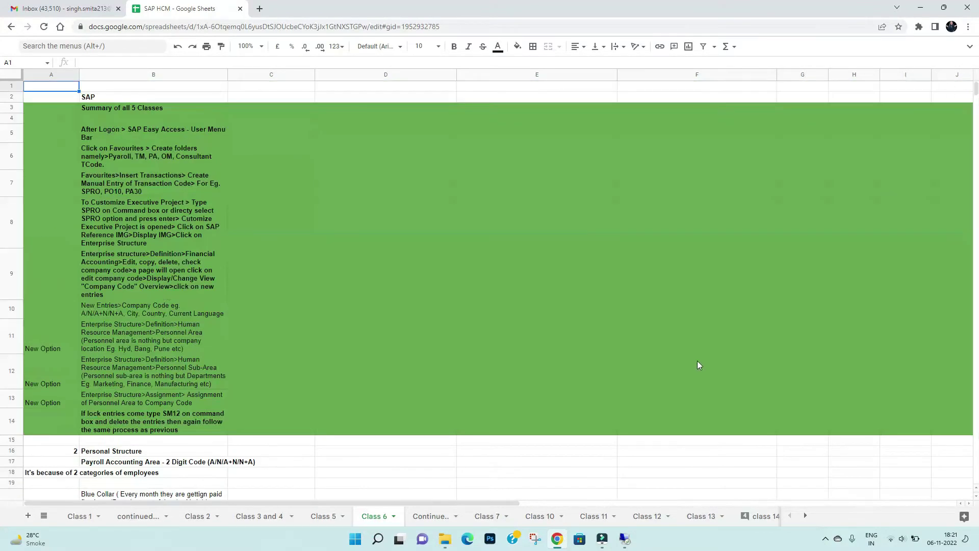
Look through the organisational unit and position tables in the Continue sheet after Class 6 and in the Class 7 sheet.
click(449, 514)
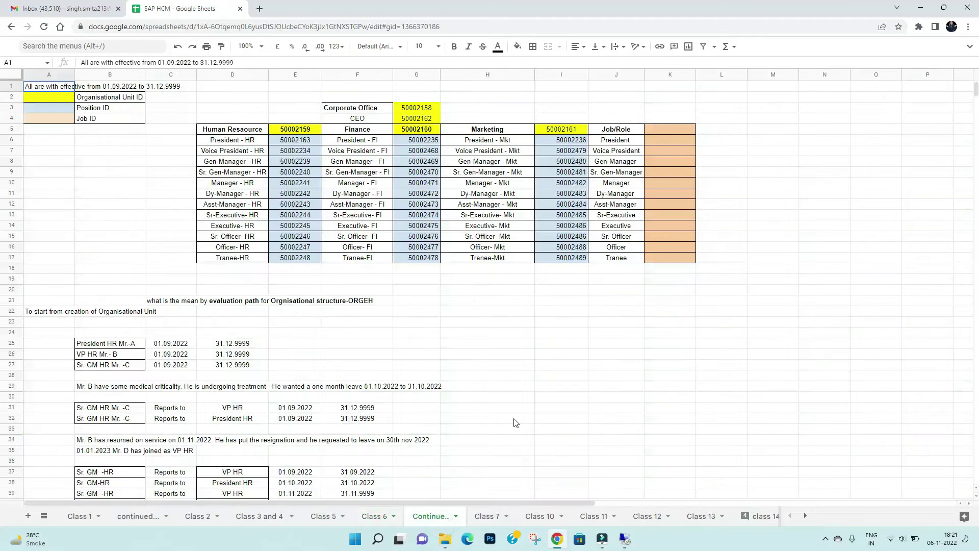
scroll(976, 108, down, 4)
scroll(975, 108, down, 16)
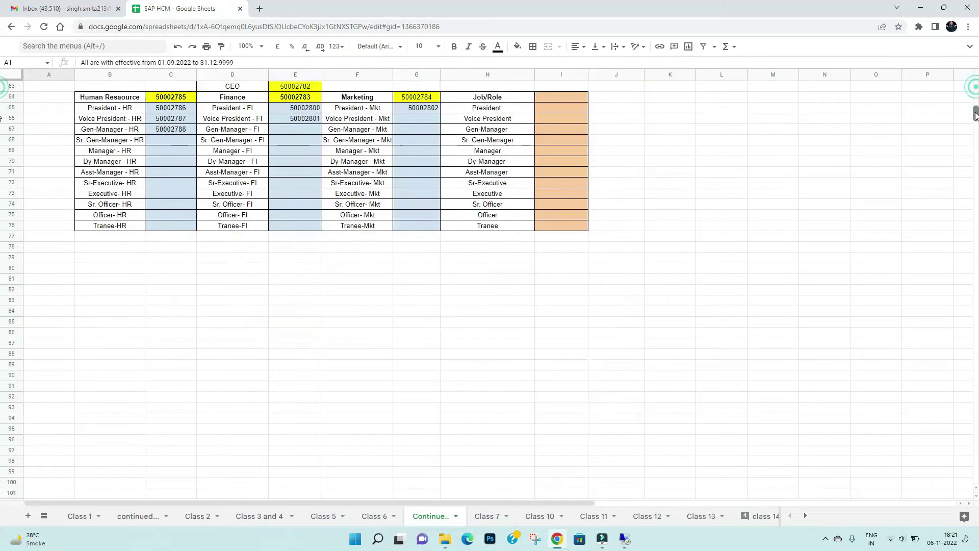
scroll(975, 110, up, 3)
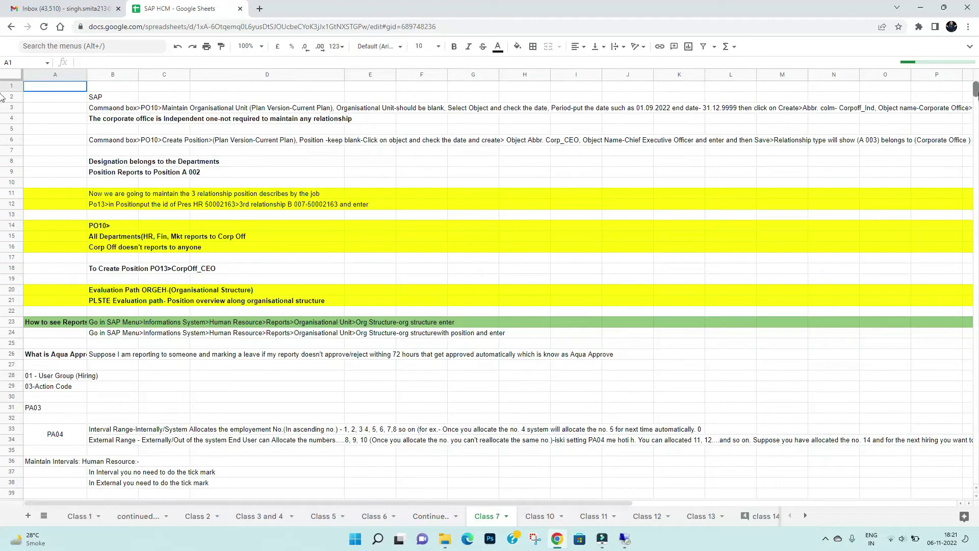
scroll(3, 102, down, 15)
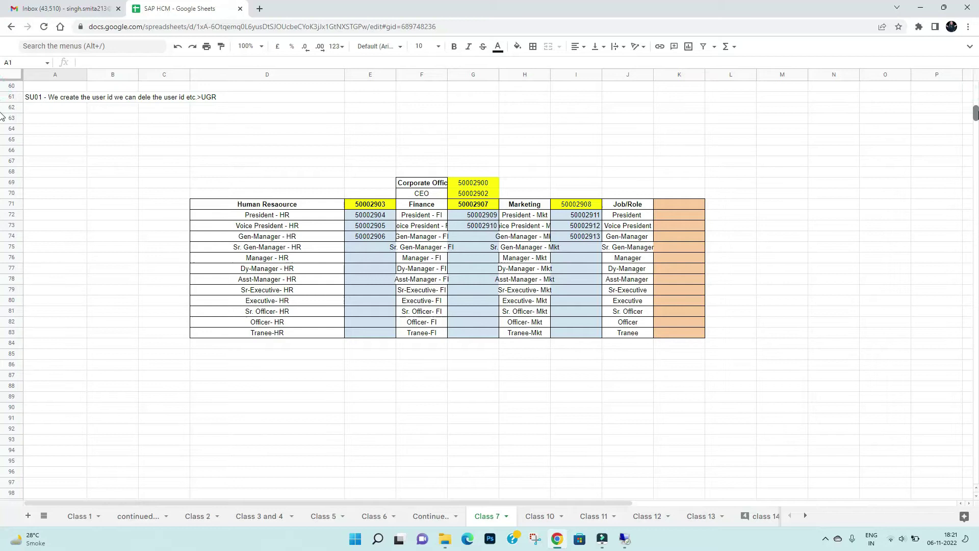
scroll(942, 181, down, 16)
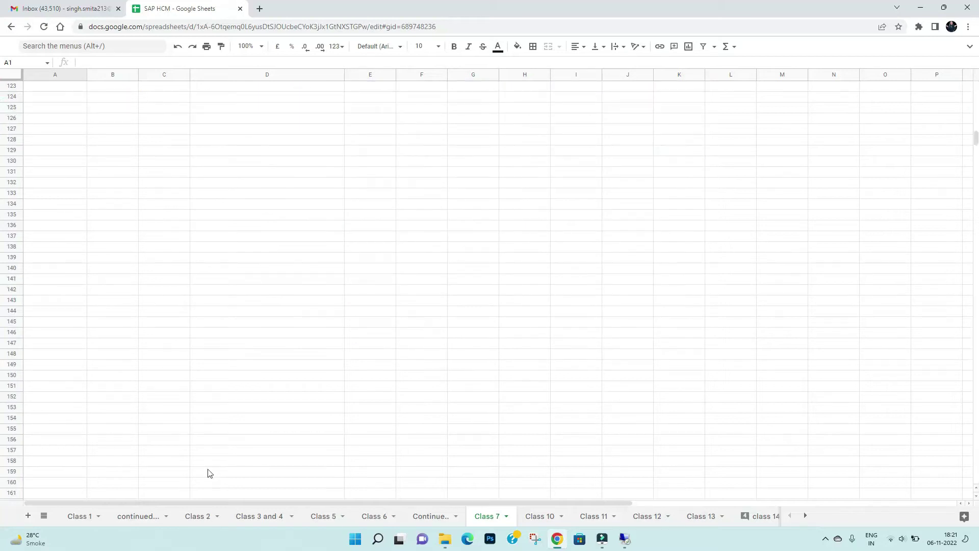
Check the continued sheet after Class 1 and look through the Class 2 notes on project phases and the business blueprint.
click(136, 521)
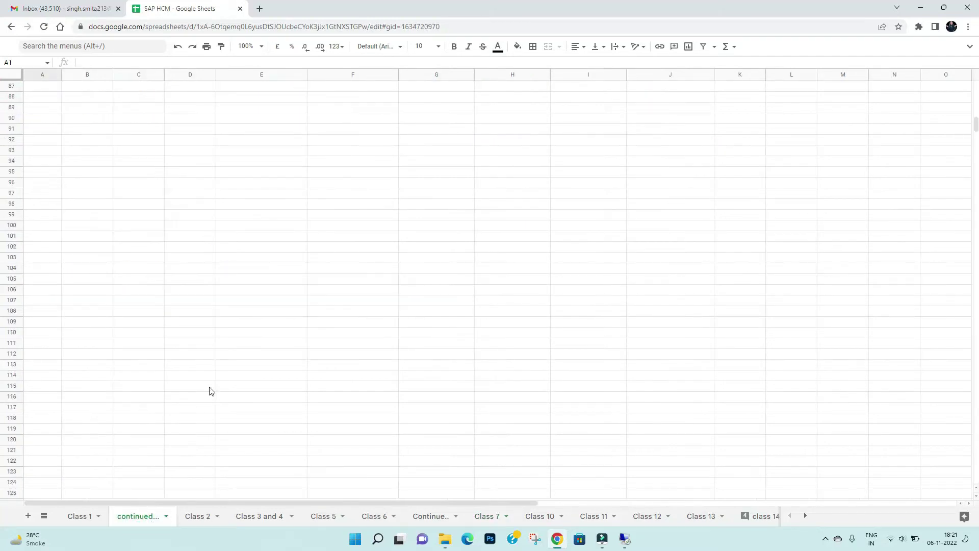
click(195, 518)
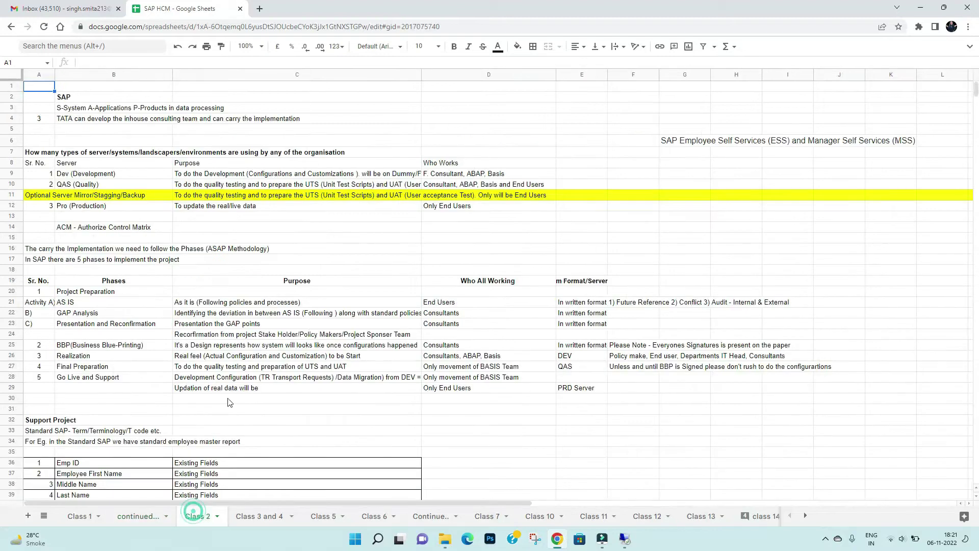
scroll(229, 402, down, 20)
scroll(229, 403, down, 5)
scroll(230, 402, up, 15)
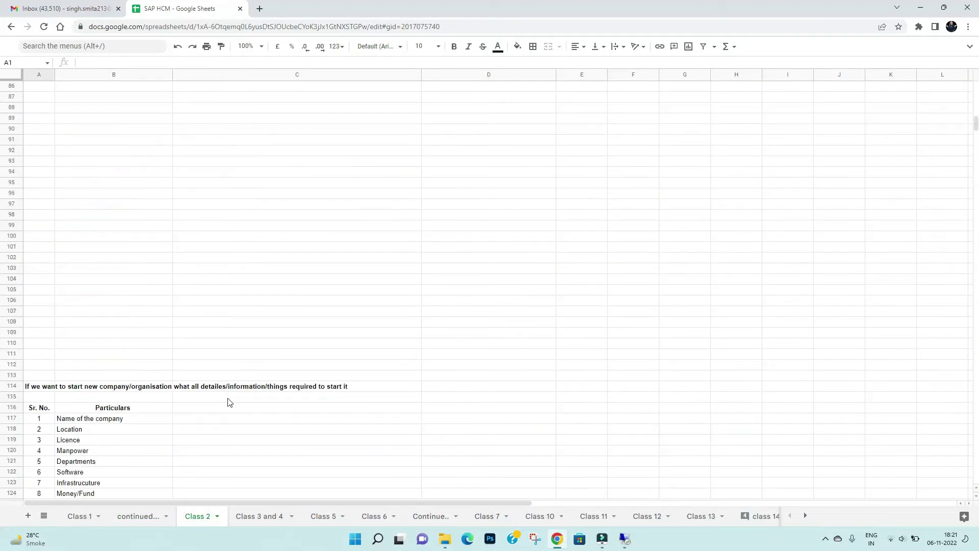
scroll(229, 402, up, 14)
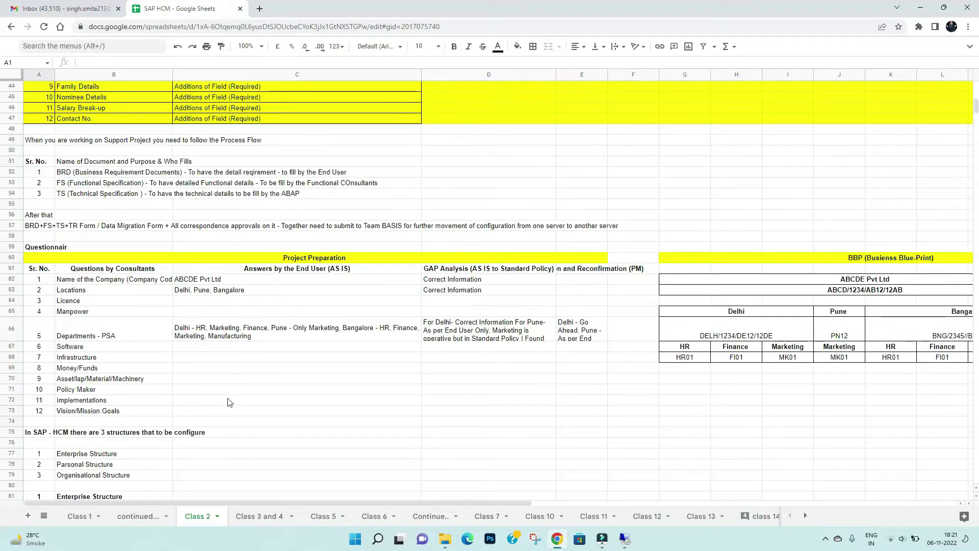
scroll(228, 402, up, 10)
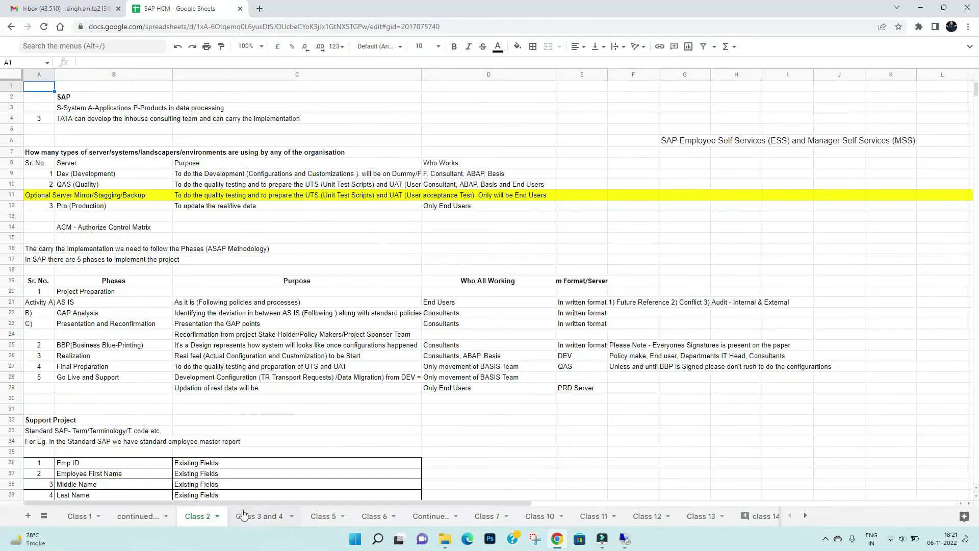
Open the Class 3 and 4 sheet and examine the BBP (Business Blue-Print) table for PW Pvt Ltd.
click(255, 515)
scroll(271, 456, down, 10)
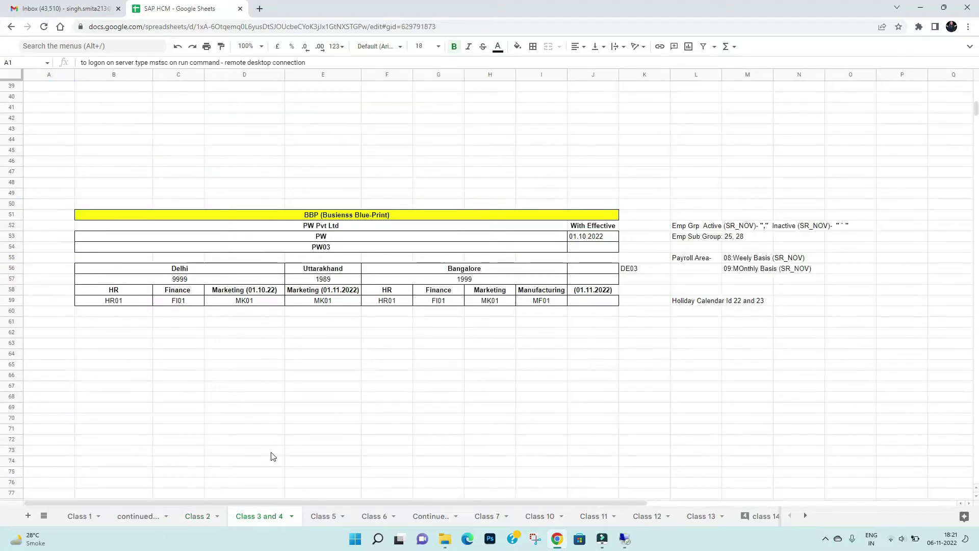
click(326, 341)
drag(178, 216, 531, 295)
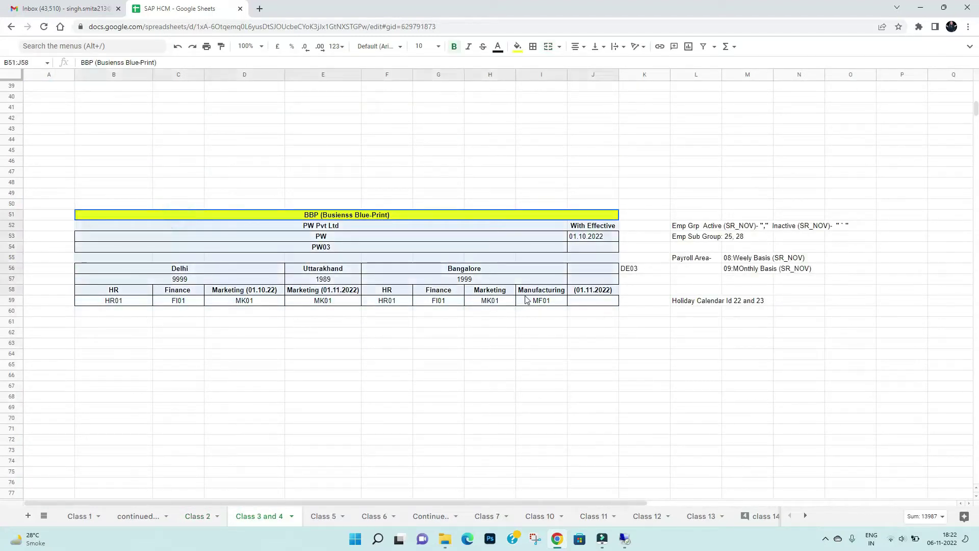
Review the employee group, employee subgroup, payroll area and holiday calendar ID notes beside the blueprint table.
click(686, 230)
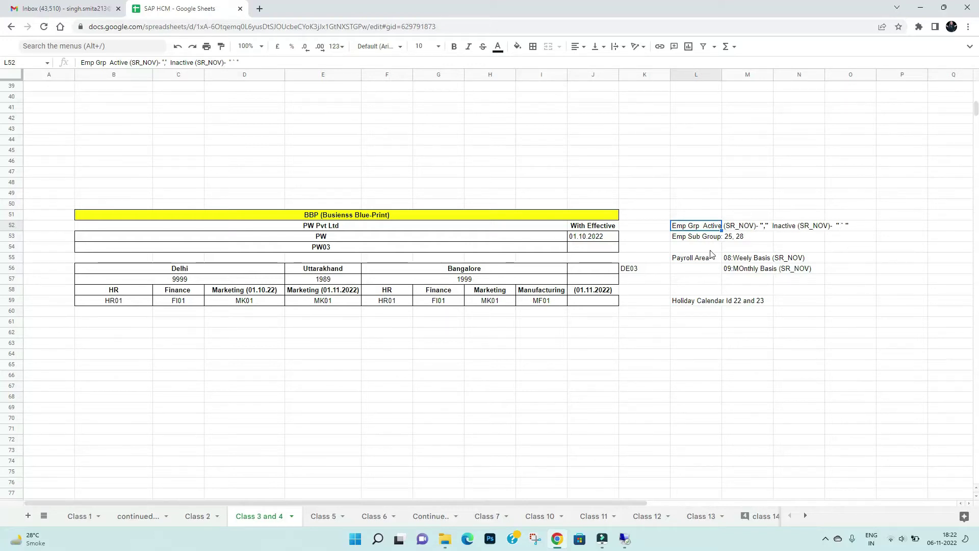
click(686, 239)
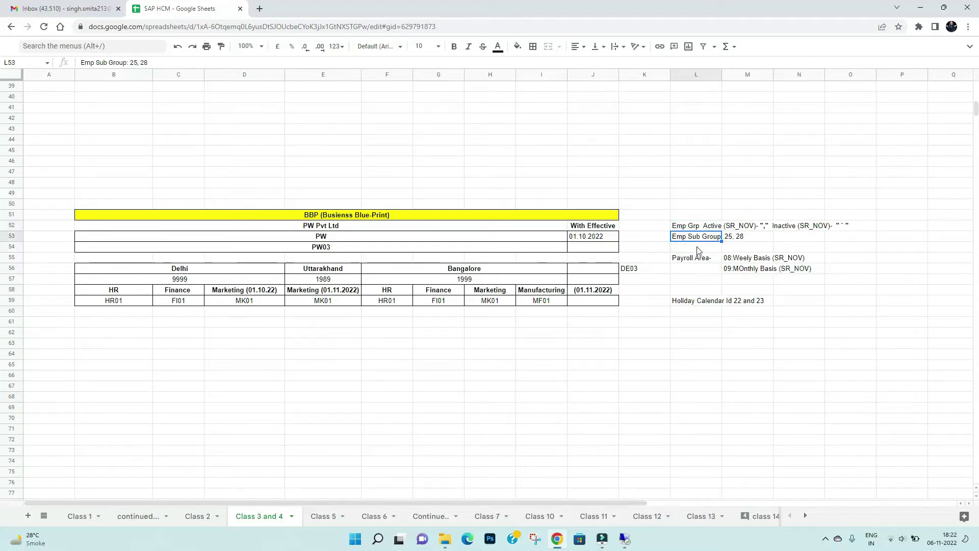
click(694, 261)
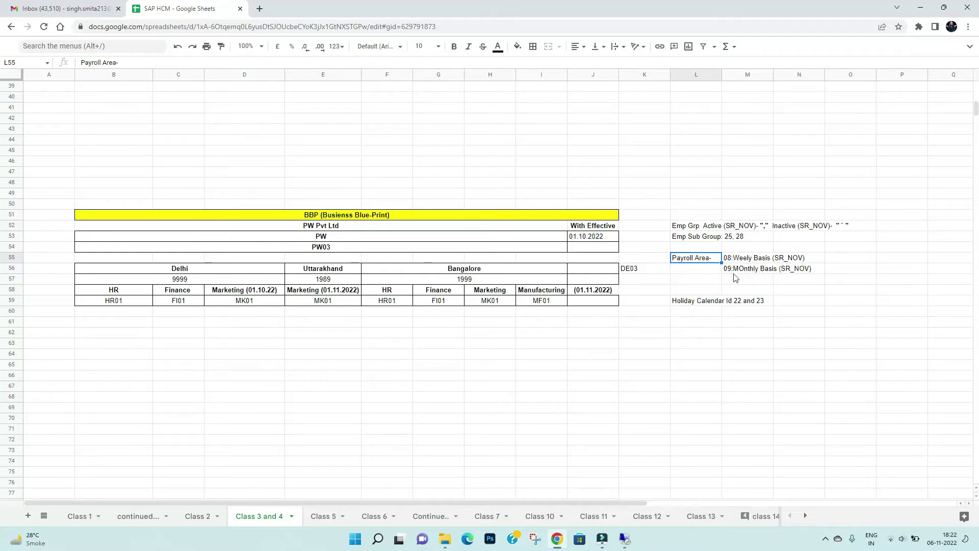
click(700, 304)
click(737, 305)
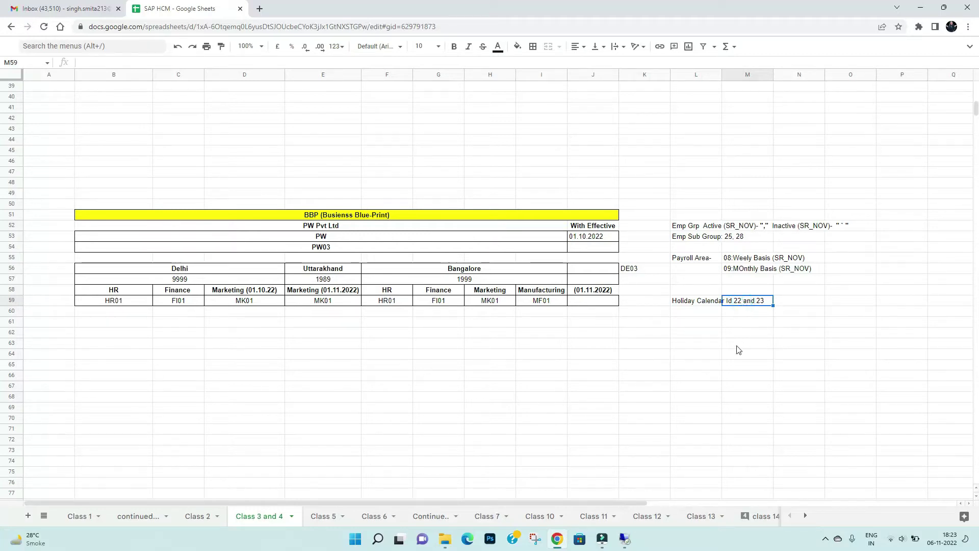
click(759, 313)
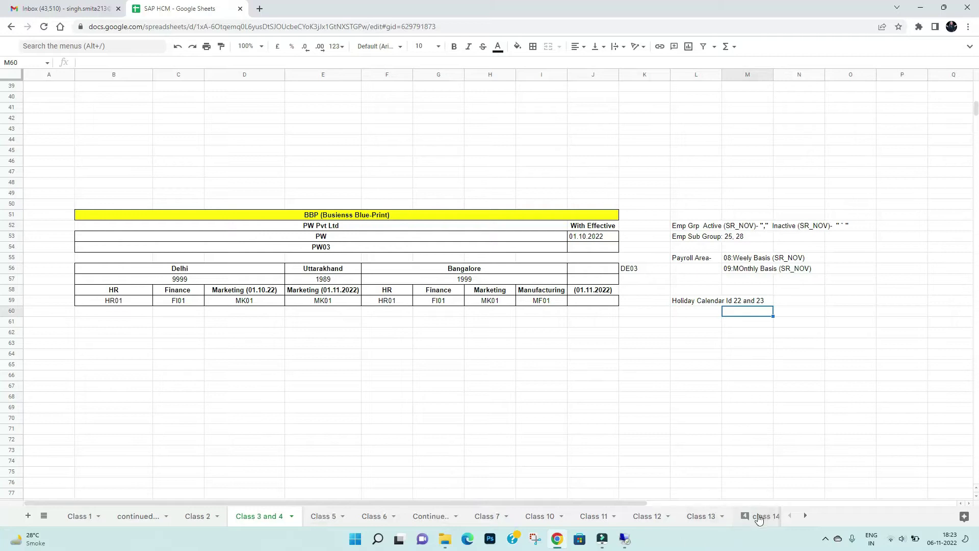
Return to the remote SAP session and position the list on the active SR_NOV employee group with subgroup 25.
click(624, 538)
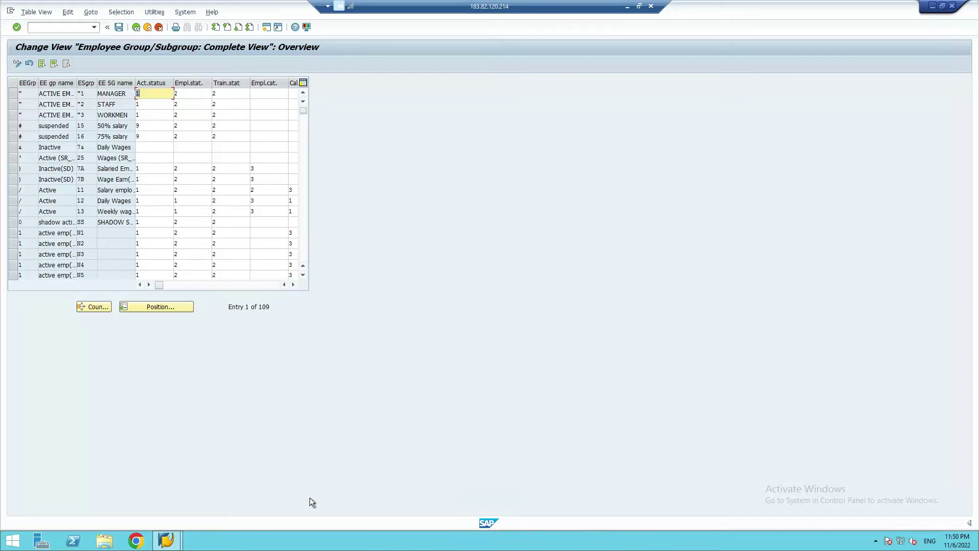
click(152, 308)
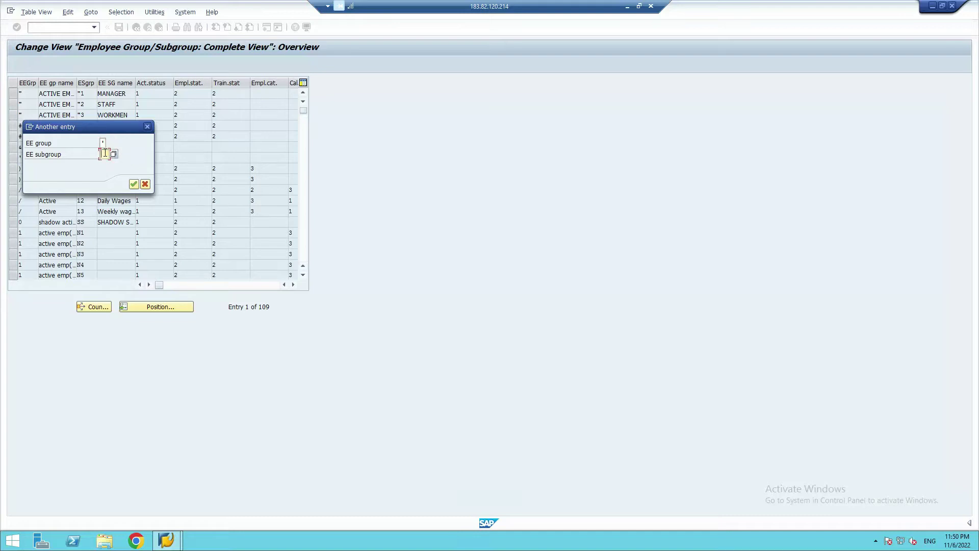
text(25)
click(135, 184)
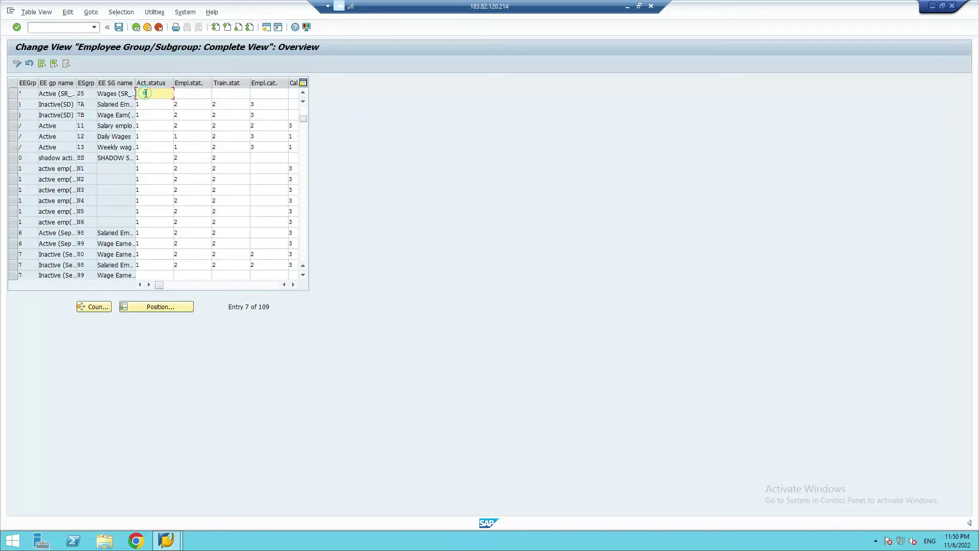
Set activity status 1, employment status 2 and training status 2 for the active SR_NOV group with subgroup 25.
text(1)
click(200, 96)
text(2)
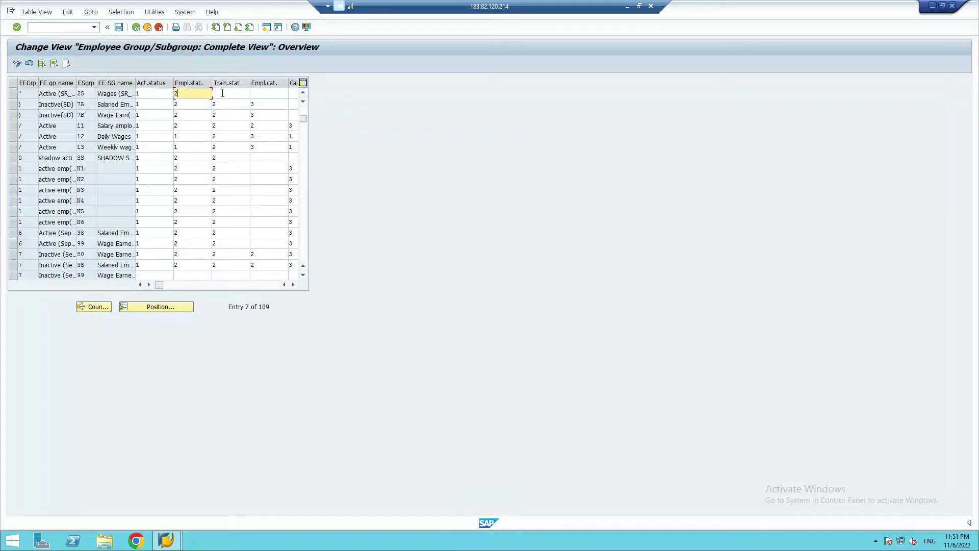
click(223, 92)
text(2)
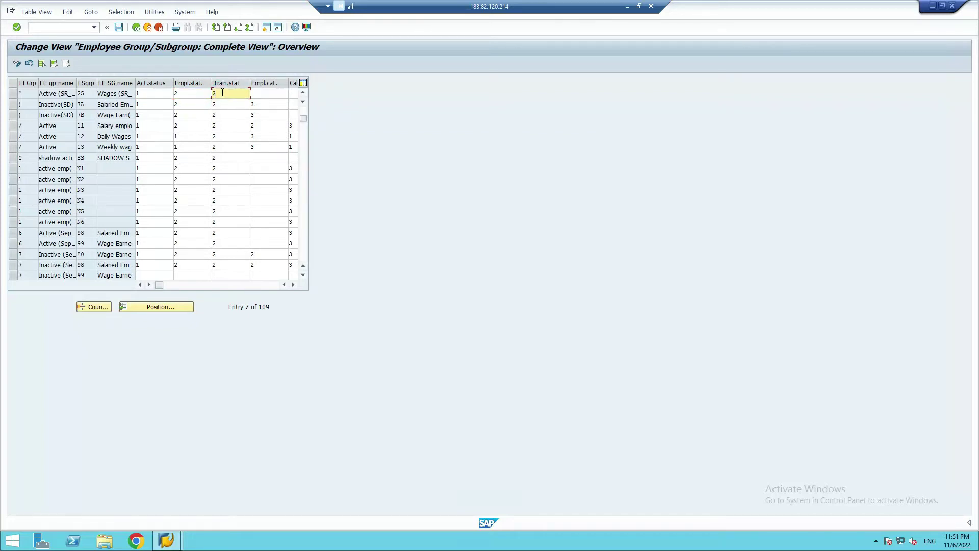
Leave the employee category through work schedule groupings of subgroup 25 blank and save the entry under the ASR-Sep customizing request.
click(258, 94)
key(Tab)
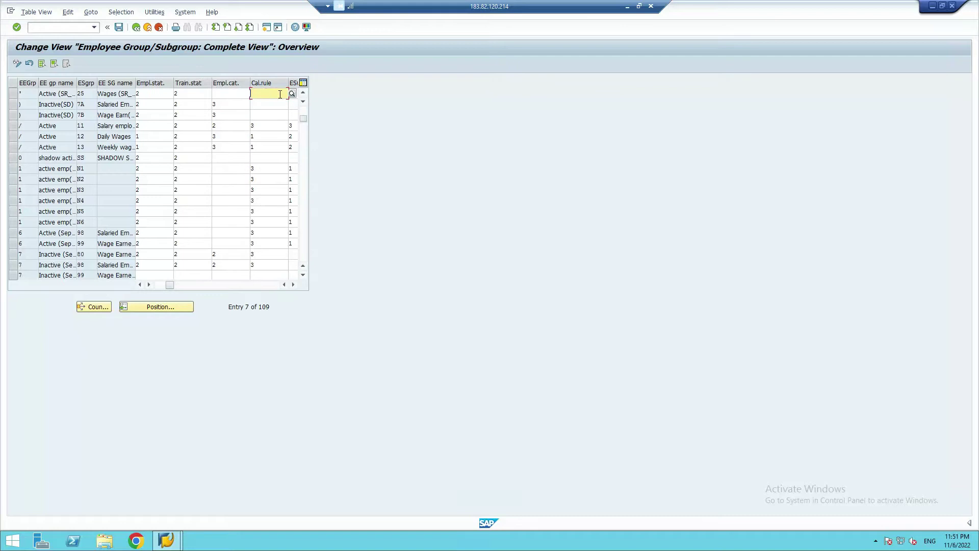
key(Tab)
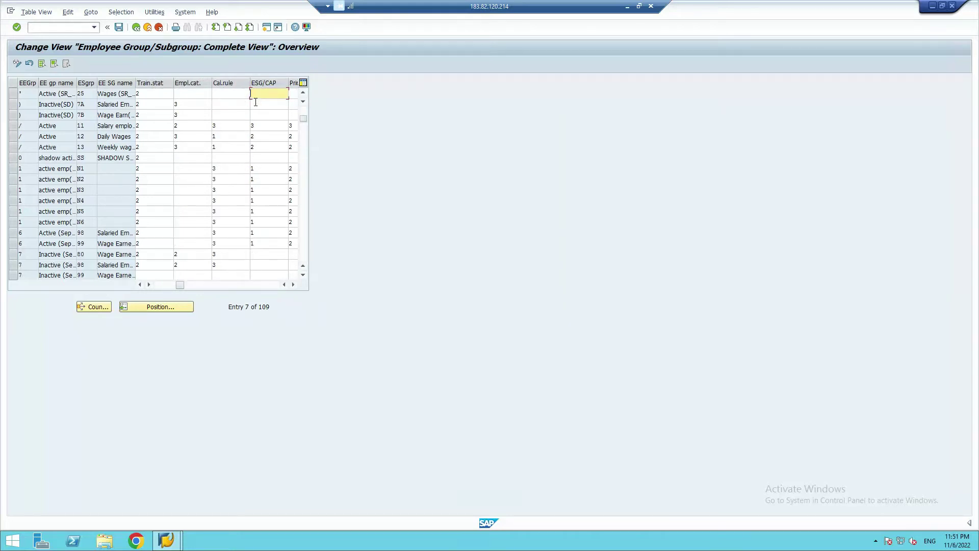
key(Tab)
key(Tab)
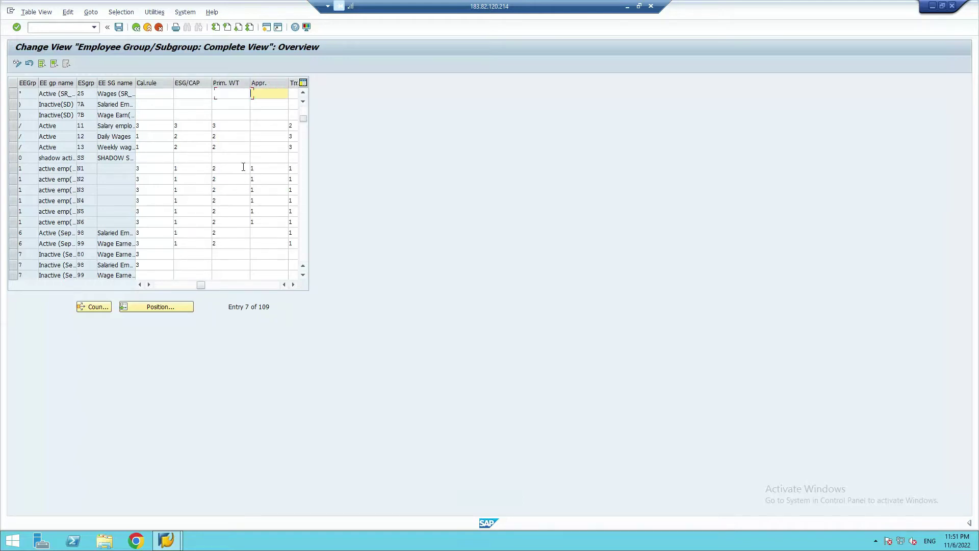
key(Tab)
key(Tab)
key(Tab)
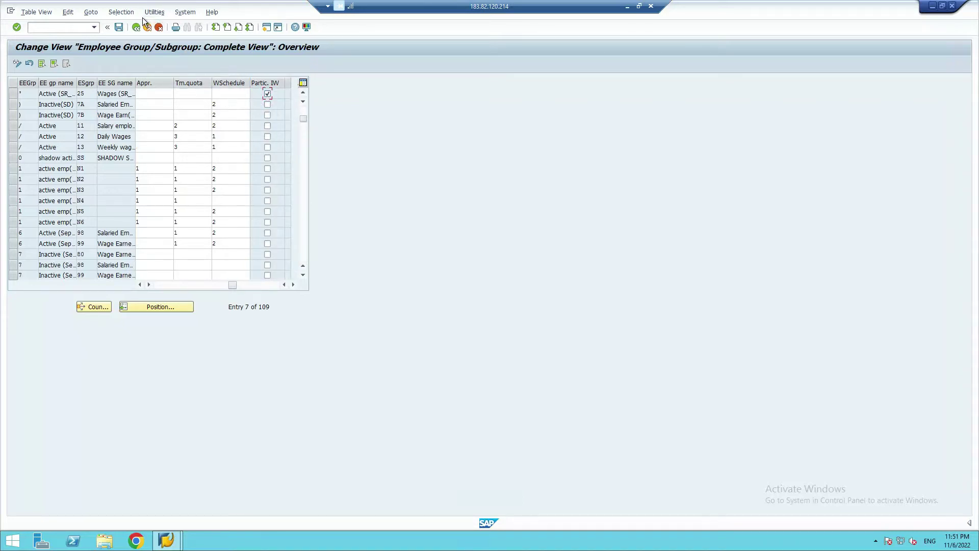
click(118, 27)
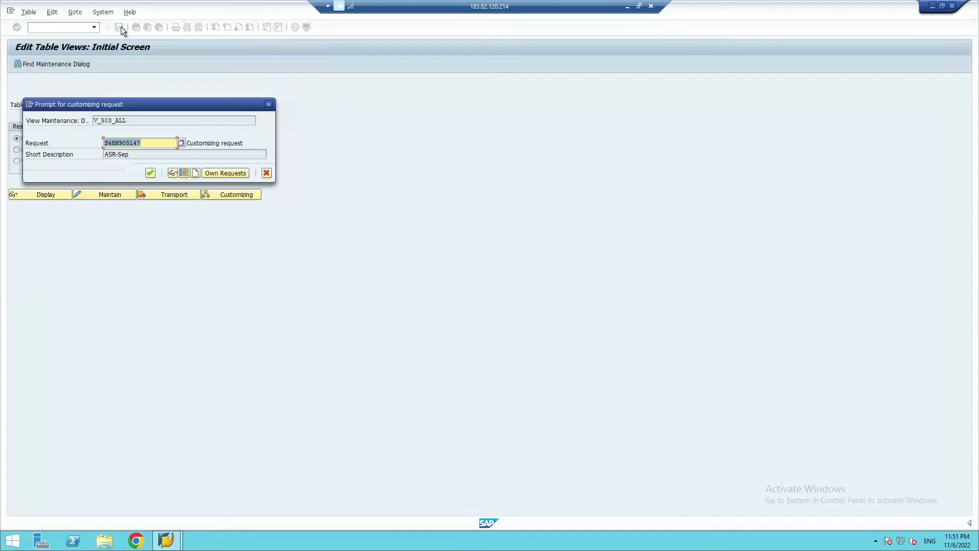
click(150, 173)
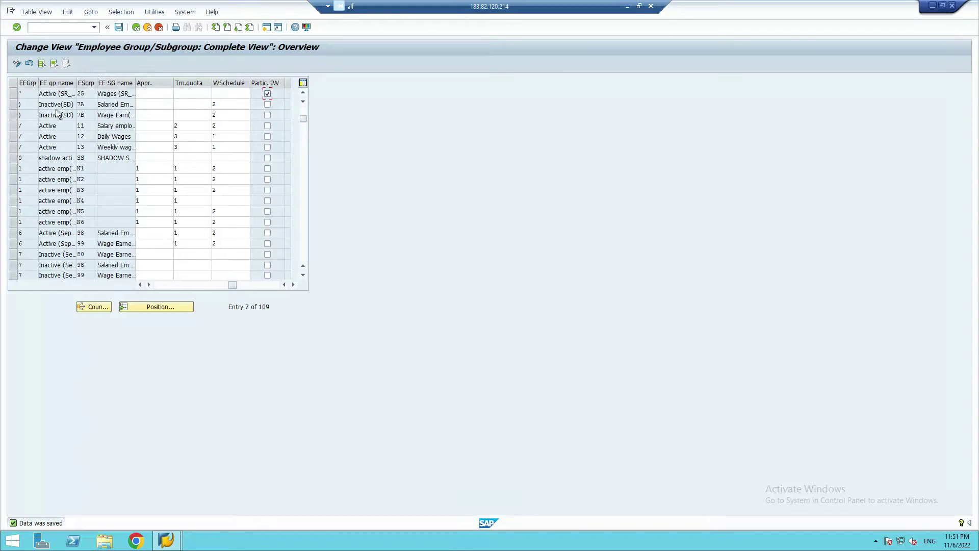
Position the list on the inactive SR_NOV employee group with subgroup 28.
click(164, 311)
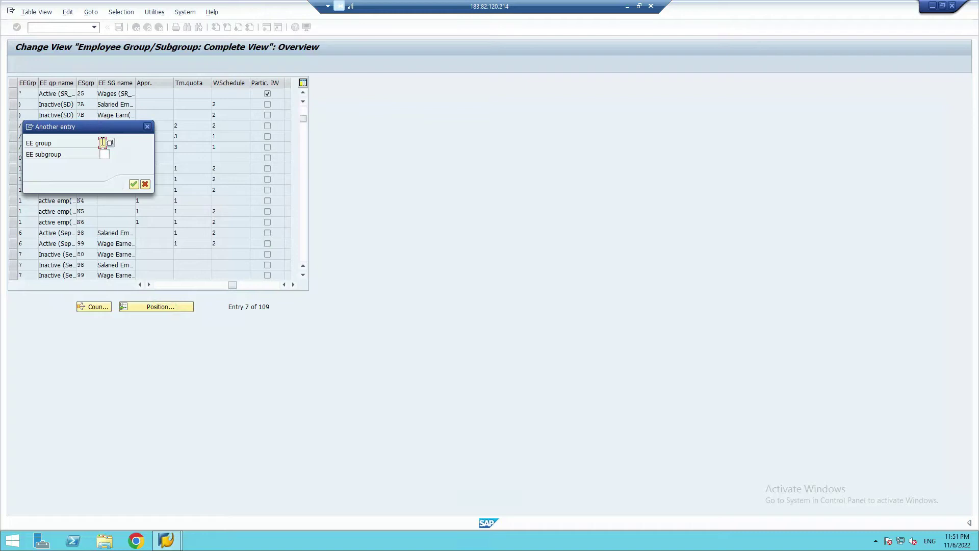
click(108, 155)
text(28)
click(133, 184)
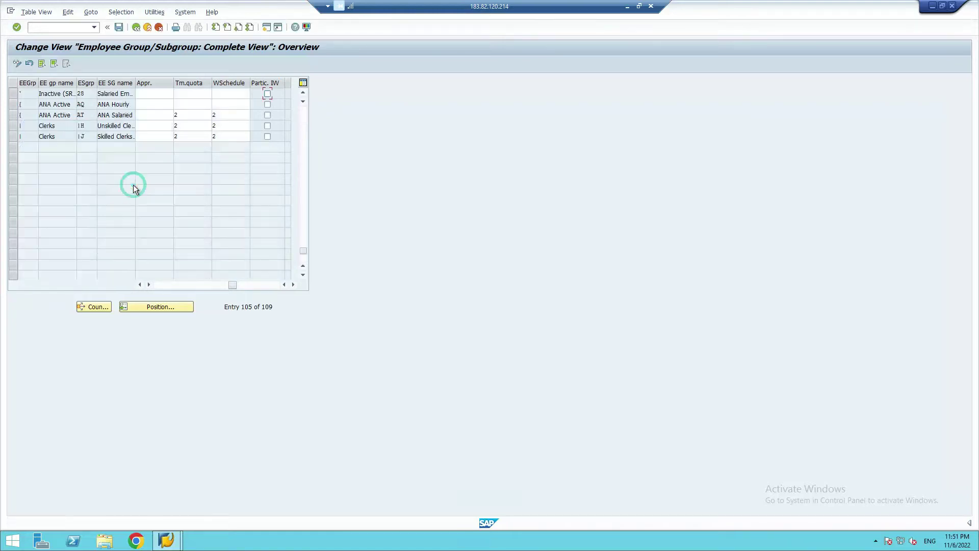
Look through the employee group/subgroup list to compare the time quota and work schedule groupings of other entries with subgroup 28.
click(144, 96)
scroll(206, 130, up, 1)
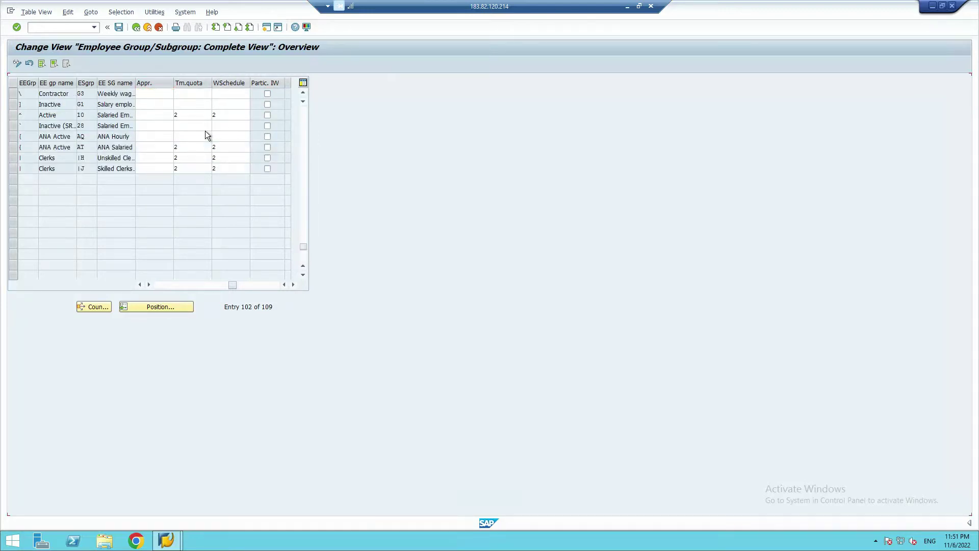
scroll(205, 131, up, 2)
scroll(205, 131, up, 5)
scroll(205, 132, up, 13)
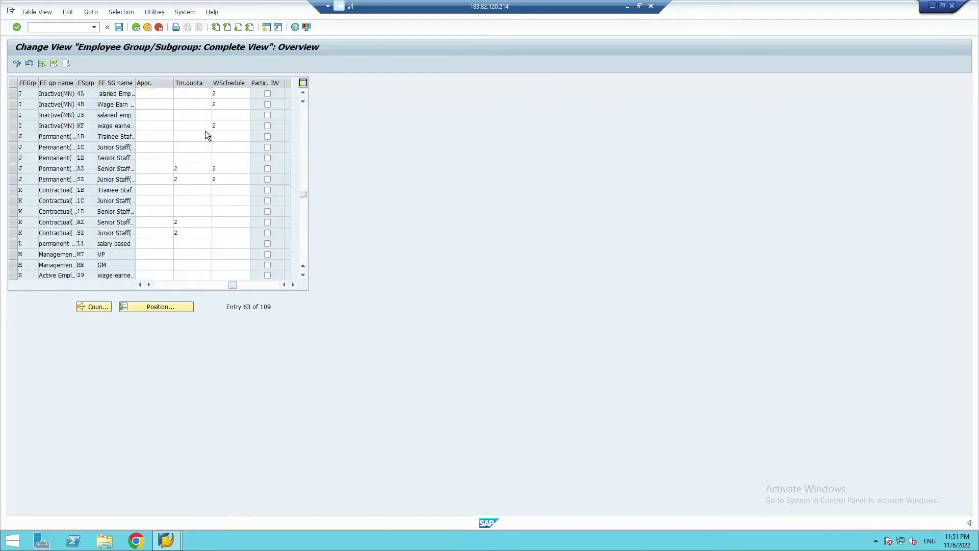
scroll(205, 131, up, 11)
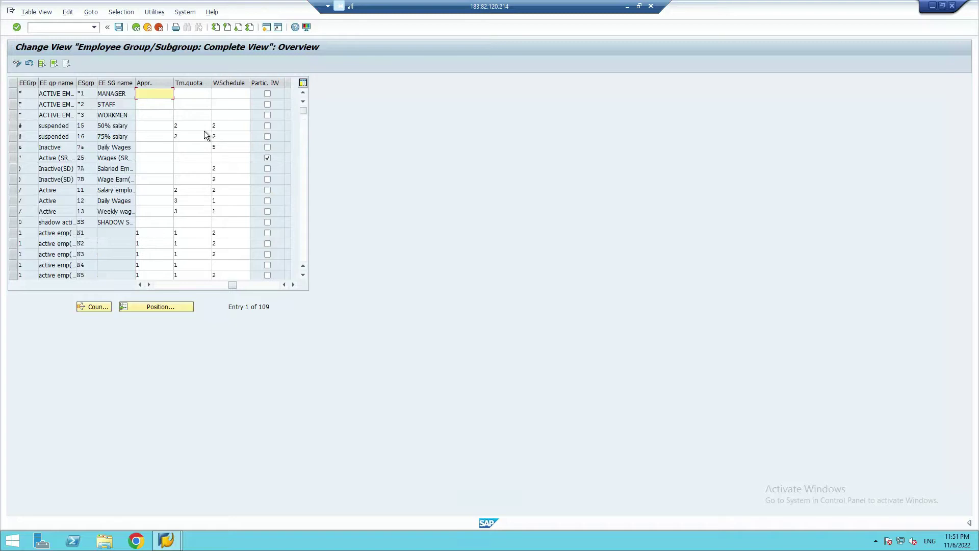
scroll(204, 132, down, 11)
scroll(204, 132, down, 17)
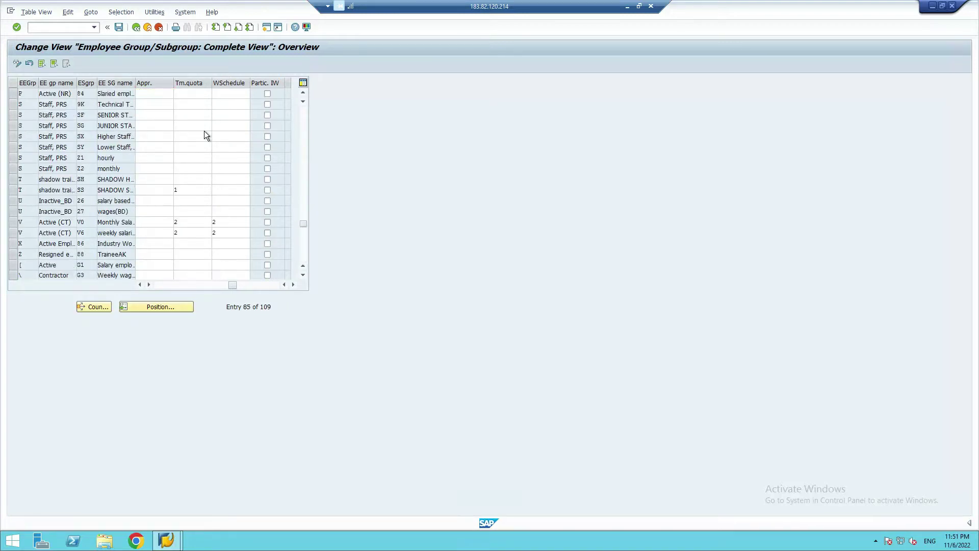
scroll(218, 229, down, 8)
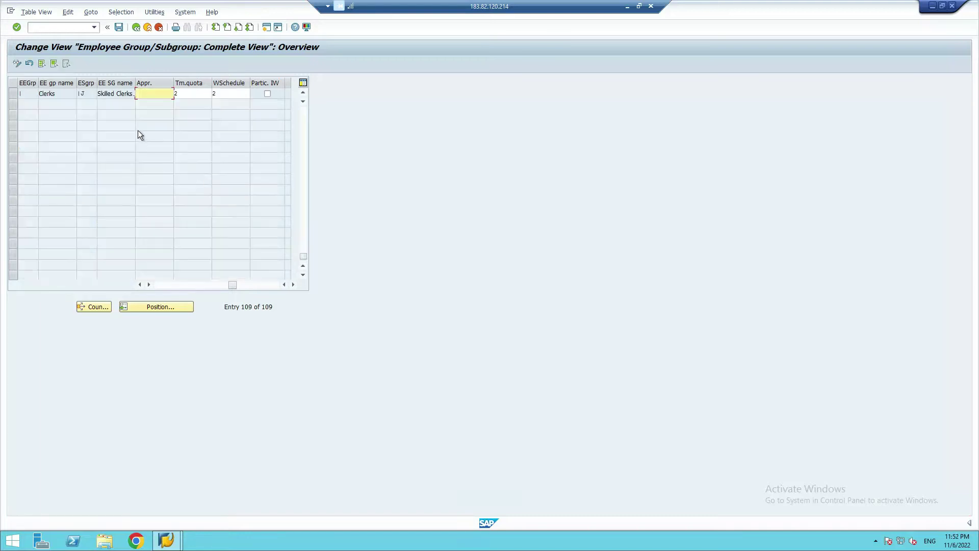
scroll(164, 132, up, 3)
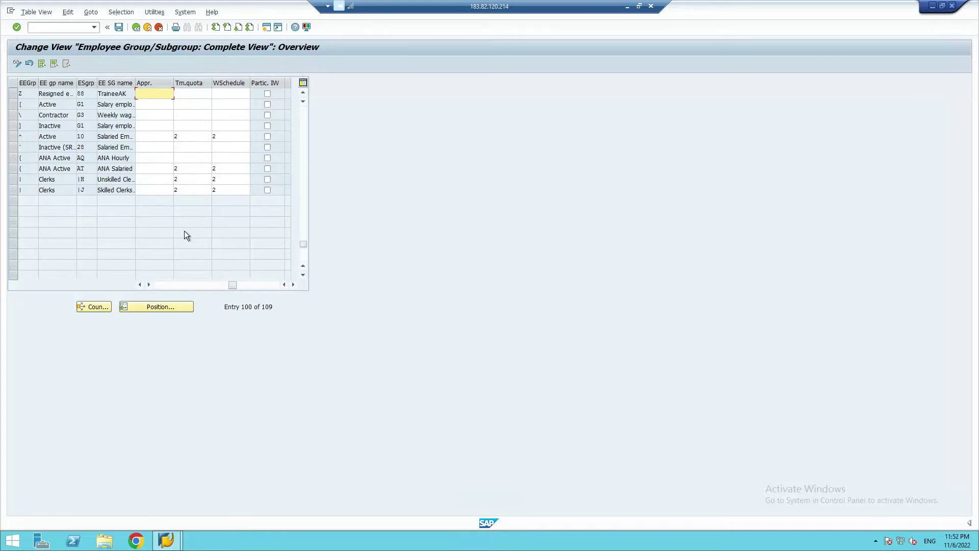
scroll(185, 235, up, 2)
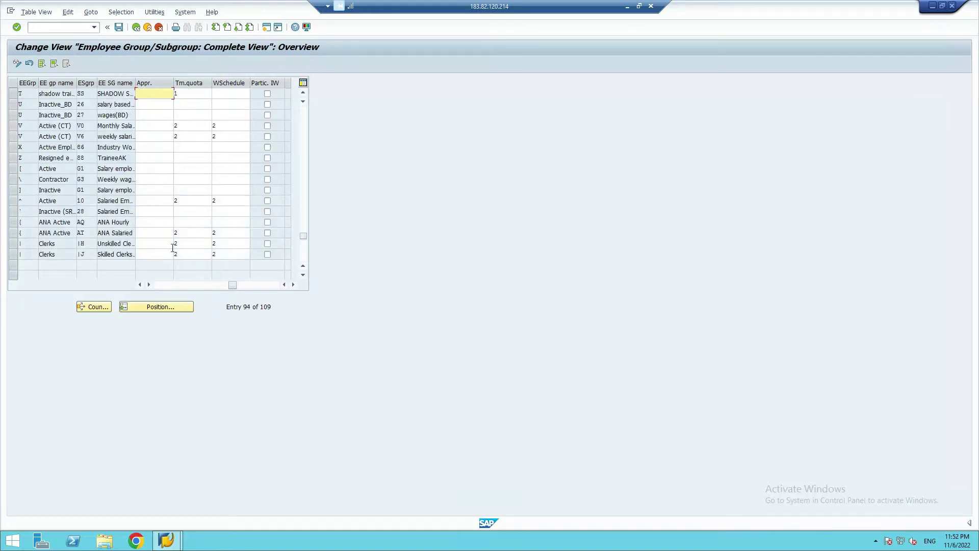
scroll(154, 260, up, 1)
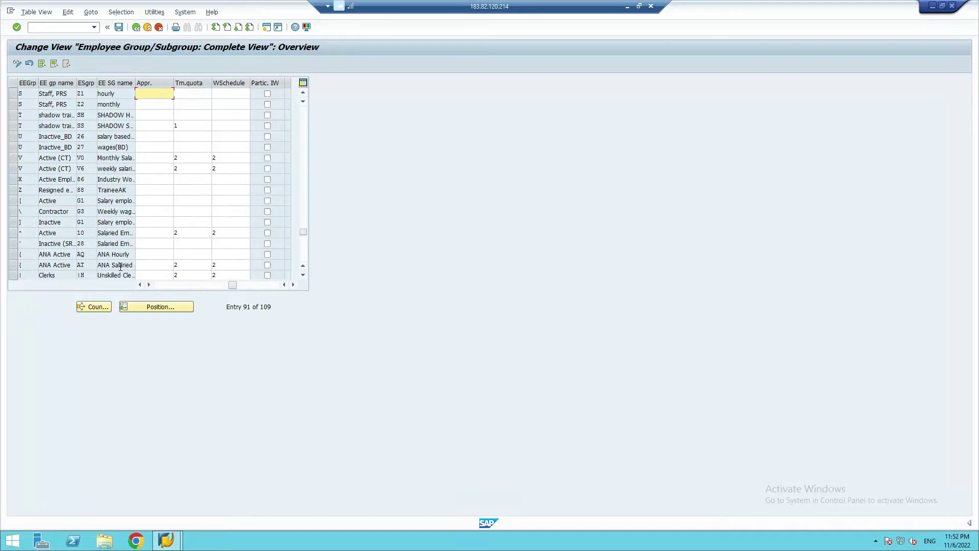
Set Appr. to 2 and Tm.quota to 1 for the inactive SR_NOV subgroup 28, and save the changes while leaving the view.
click(165, 251)
click(162, 245)
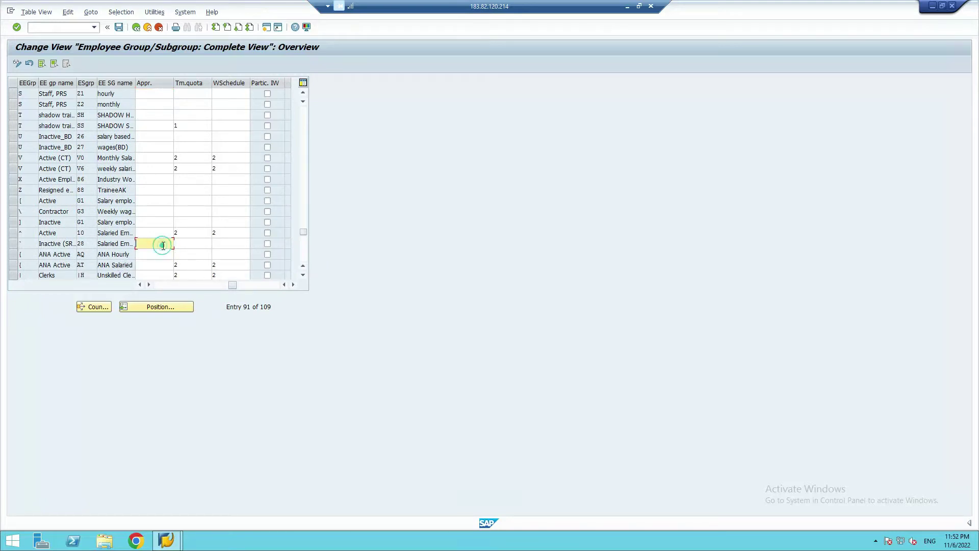
text(2)
key(Tab)
key(Tab)
click(235, 246)
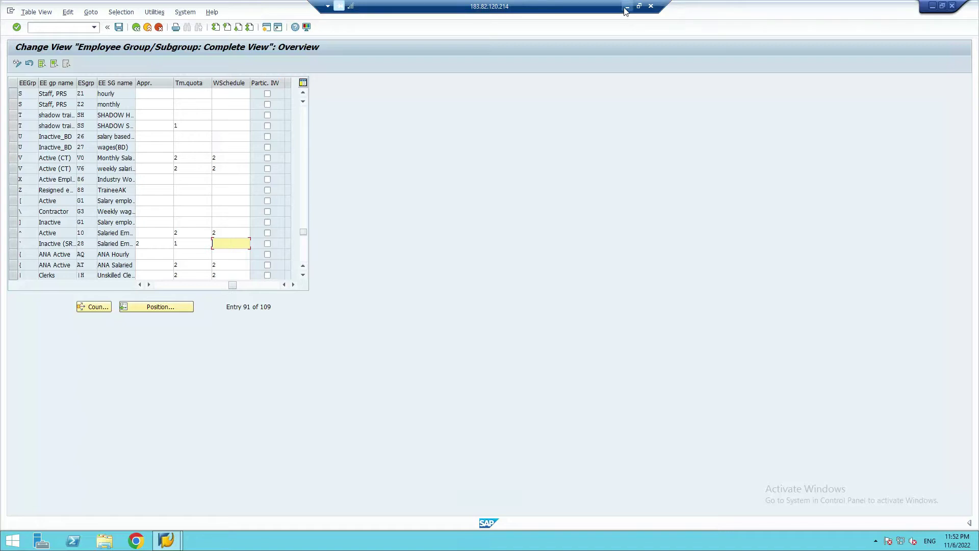
click(137, 27)
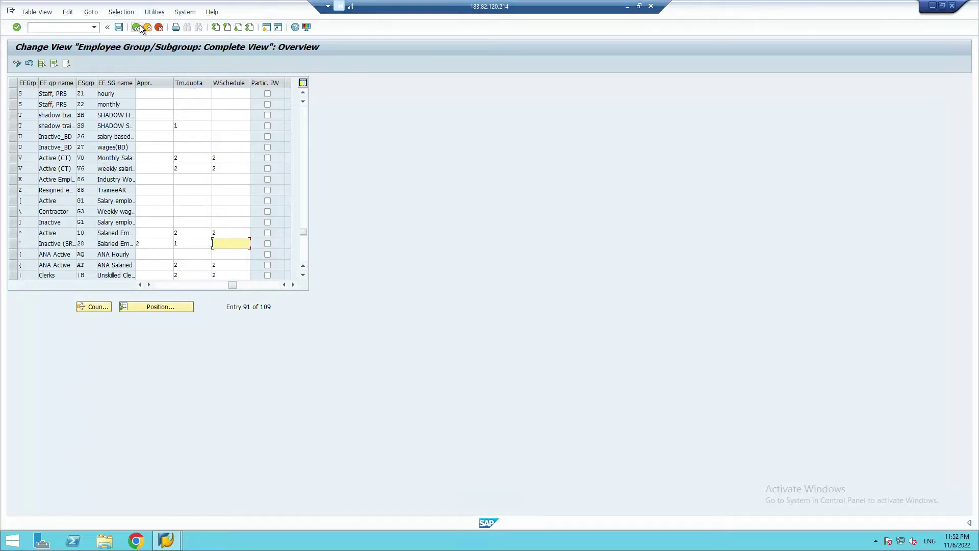
click(138, 188)
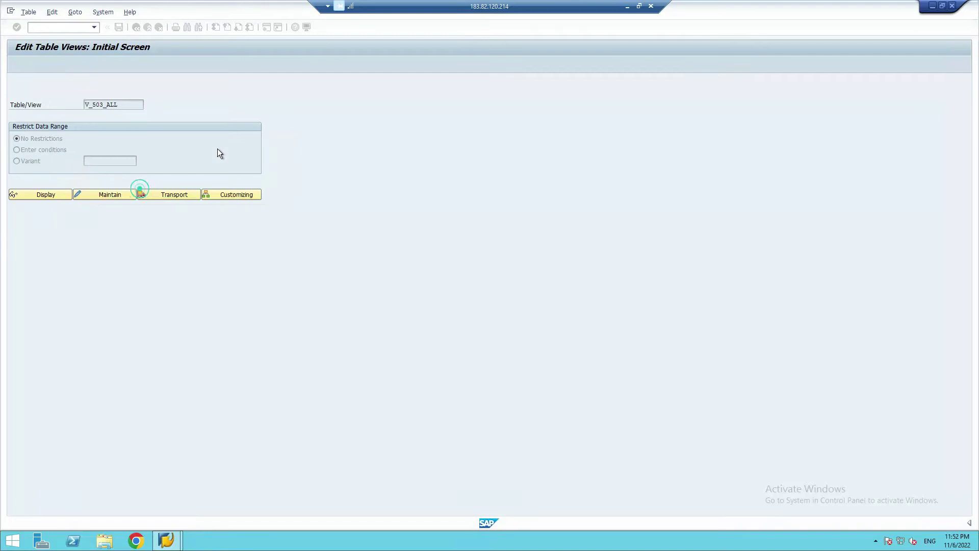
Switch to the class notes in Google Sheets and find the work schedule configuration list on the Class 12 sheet.
click(124, 105)
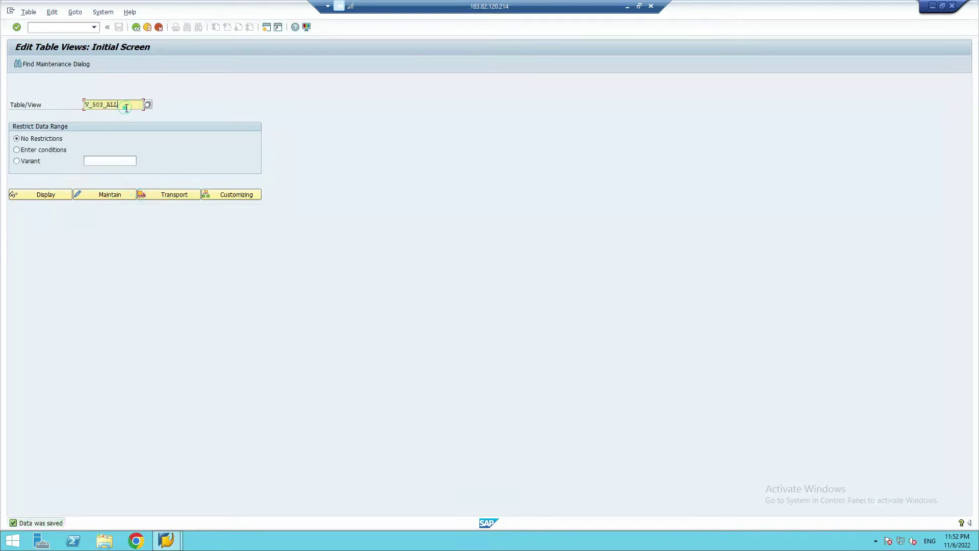
double_click(86, 105)
click(114, 104)
click(627, 7)
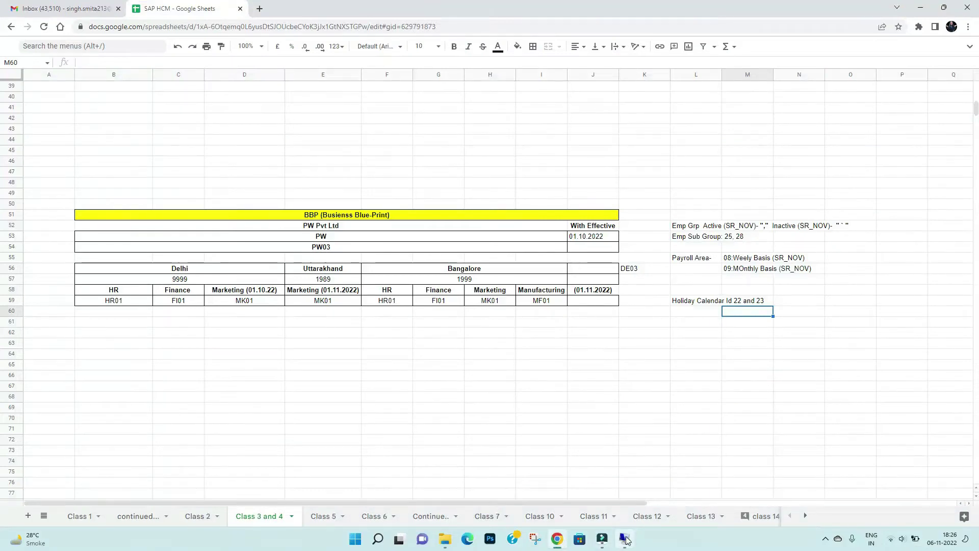
click(597, 516)
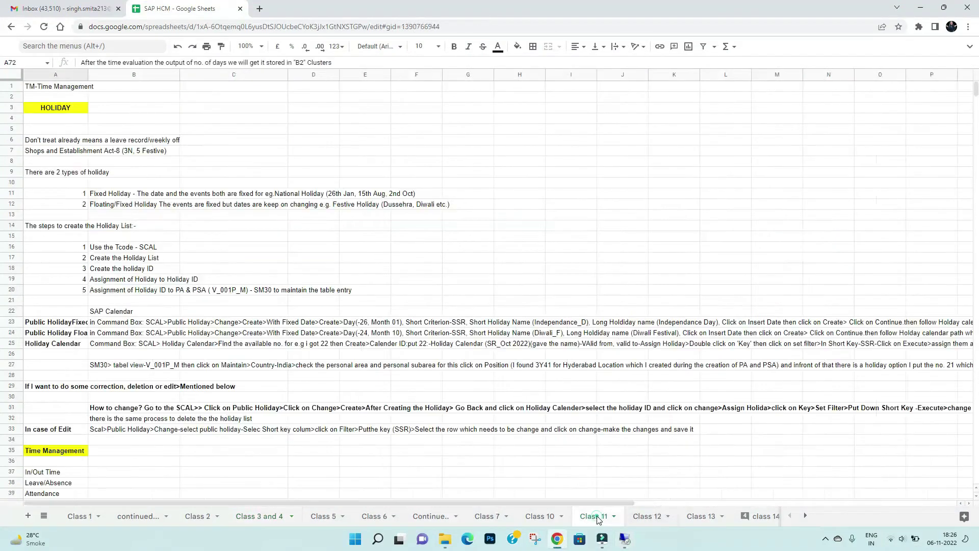
click(646, 516)
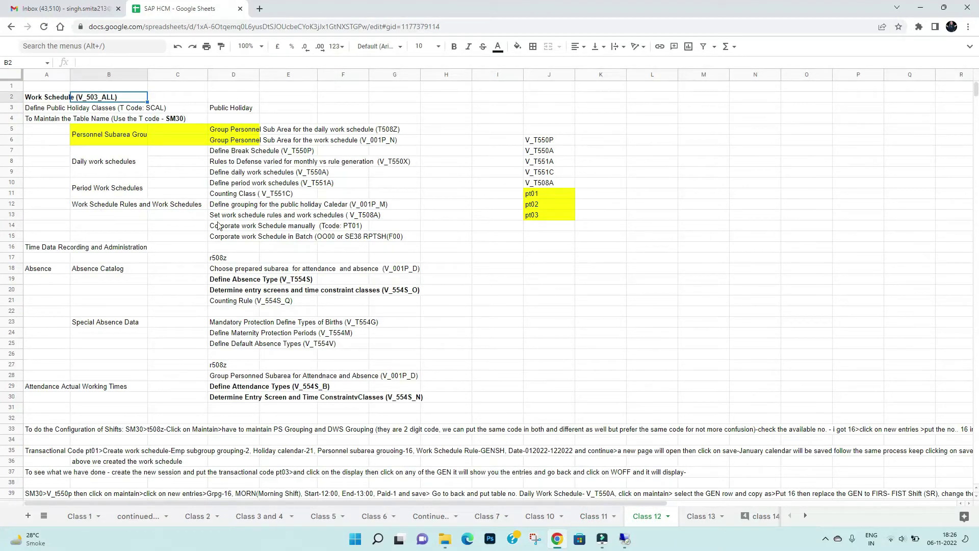
Review the notes on defining public holiday classes with SCAL and maintaining tables with SM30.
click(127, 113)
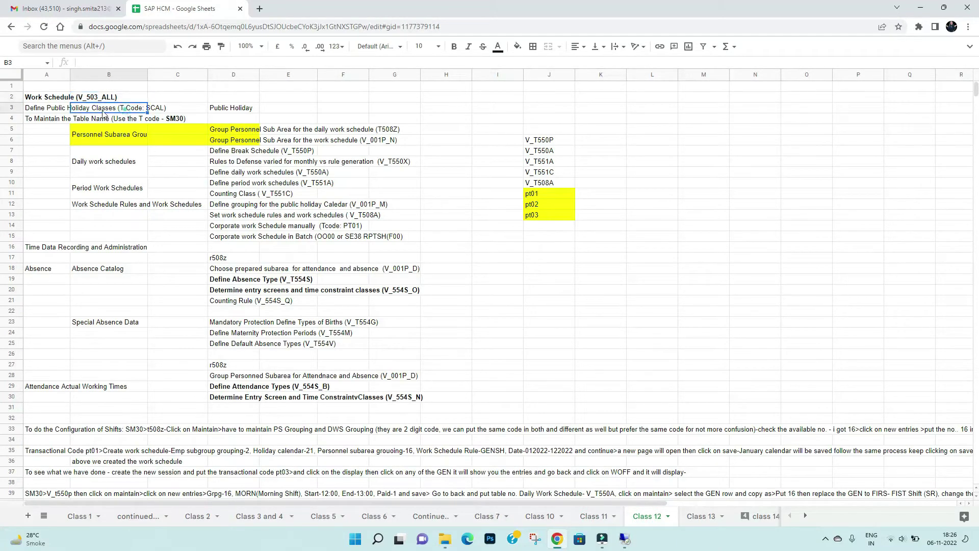
click(155, 111)
click(128, 110)
click(137, 109)
click(123, 121)
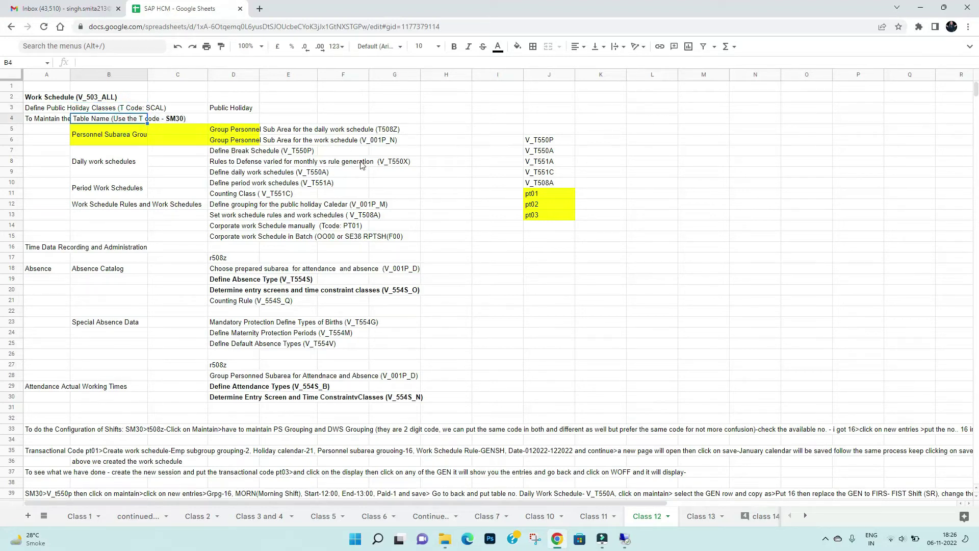
Check the table name noted for grouping personnel subareas for the daily work schedule.
click(380, 131)
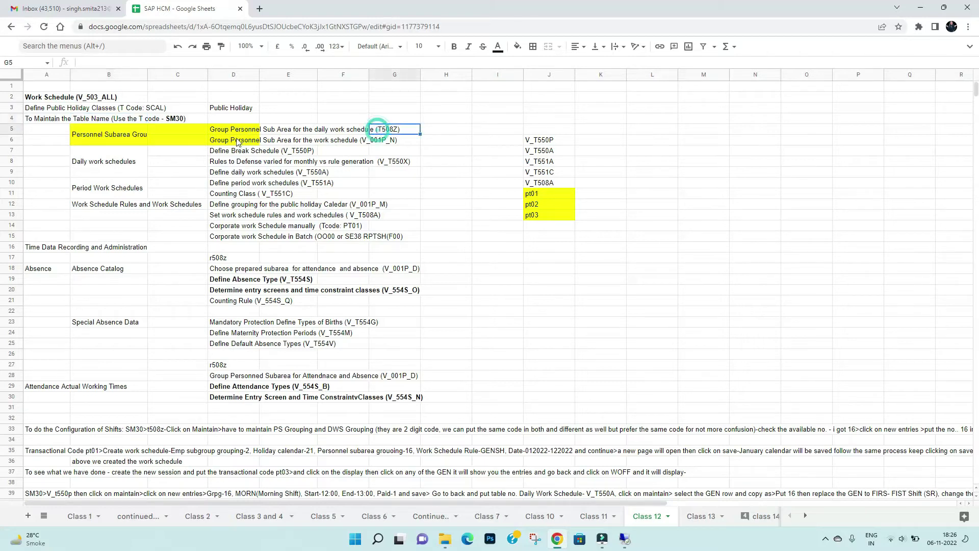
click(232, 132)
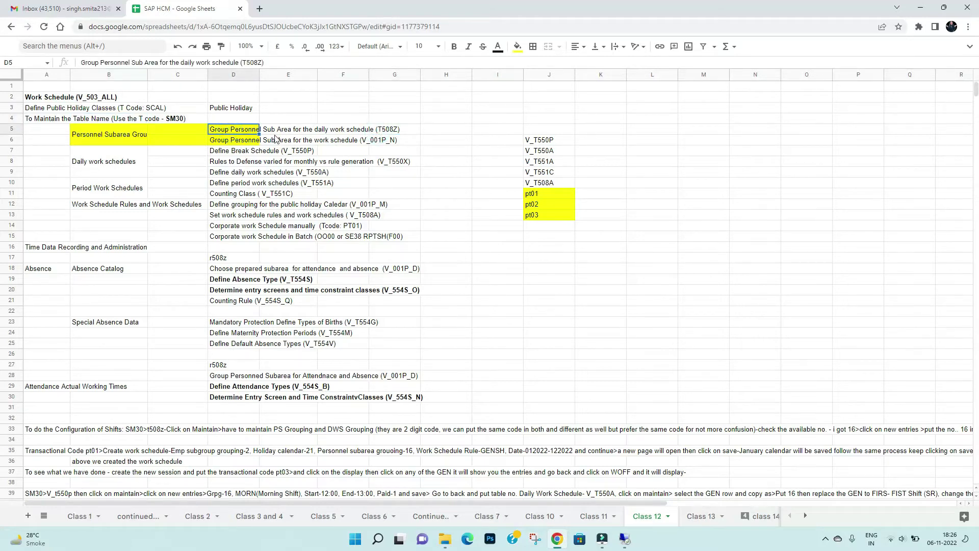
click(380, 130)
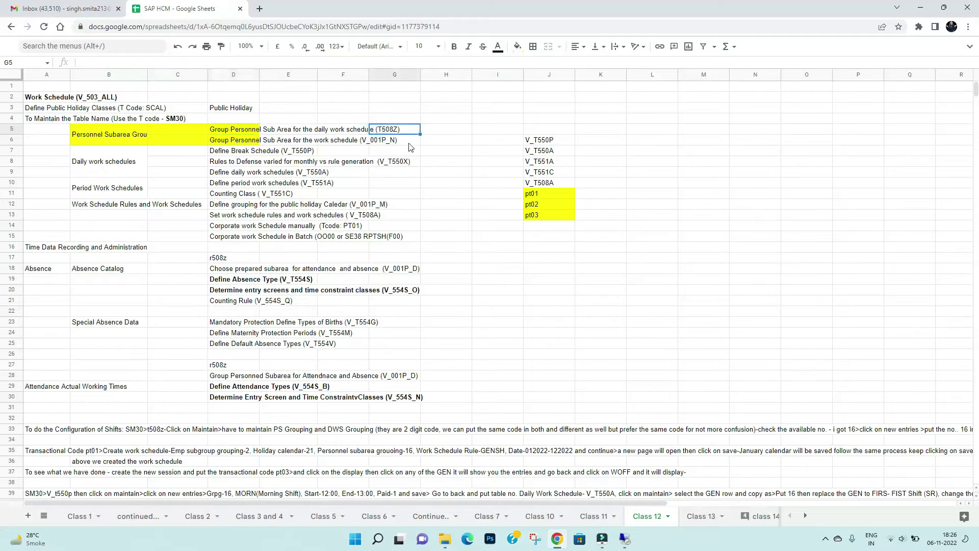
double_click(381, 129)
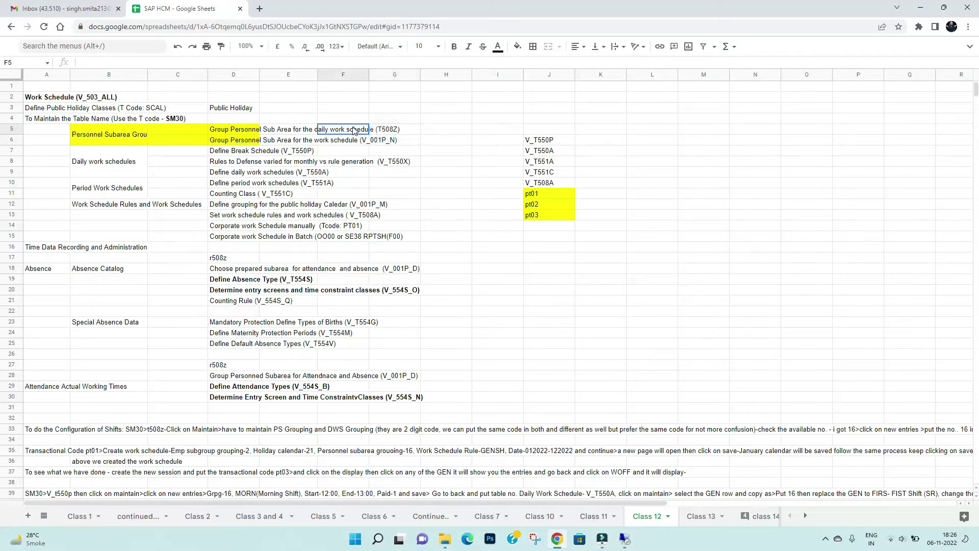
double_click(254, 129)
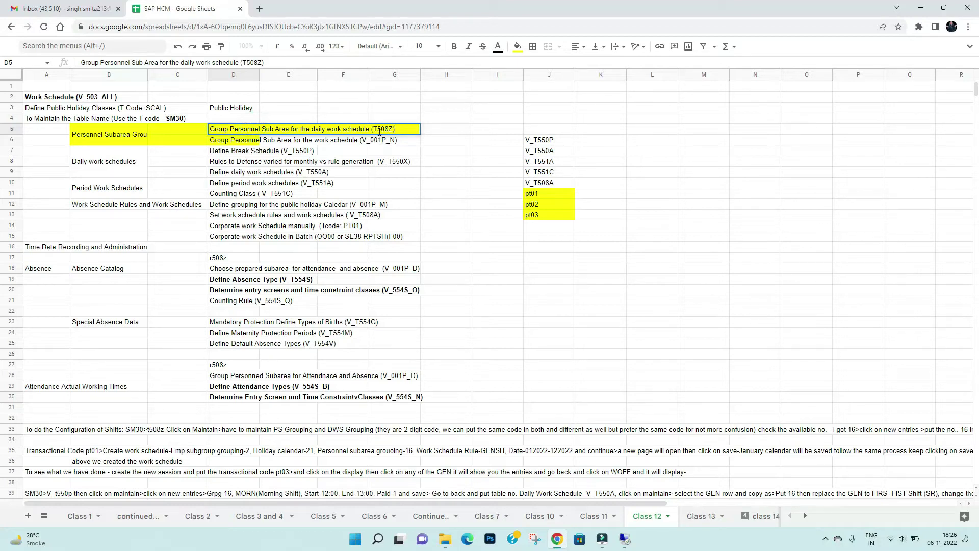
Switch back to SAP and try to open the table view V_T508Z for maintenance.
click(624, 539)
double_click(127, 104)
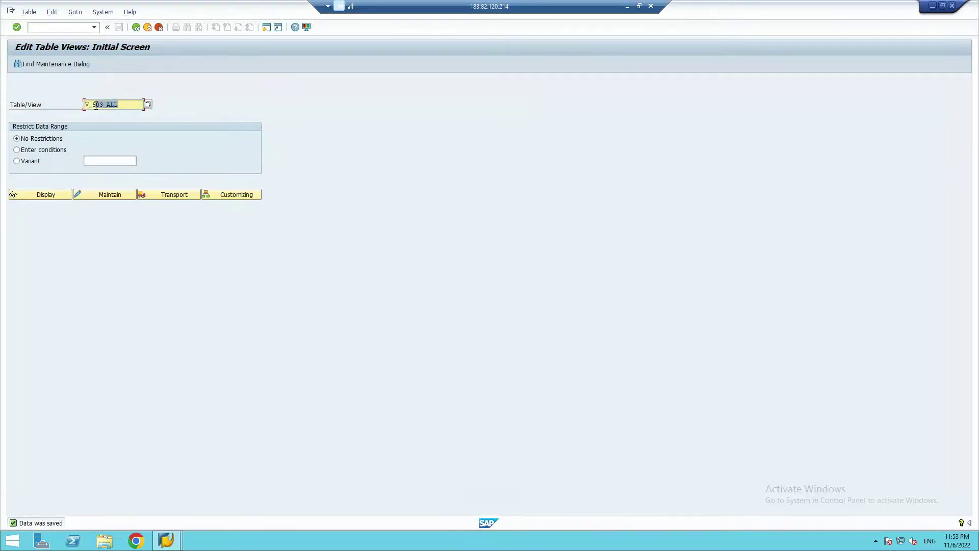
text(t5)
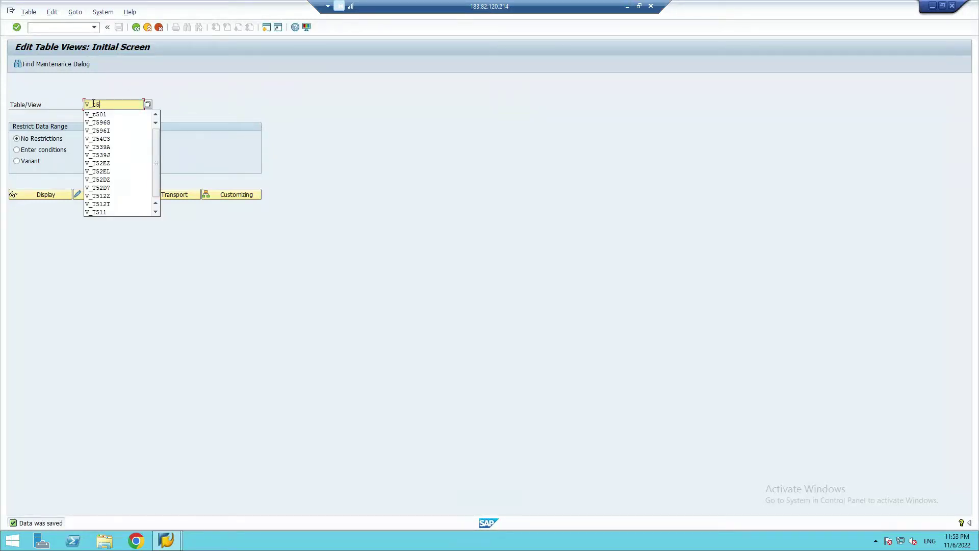
text(08z)
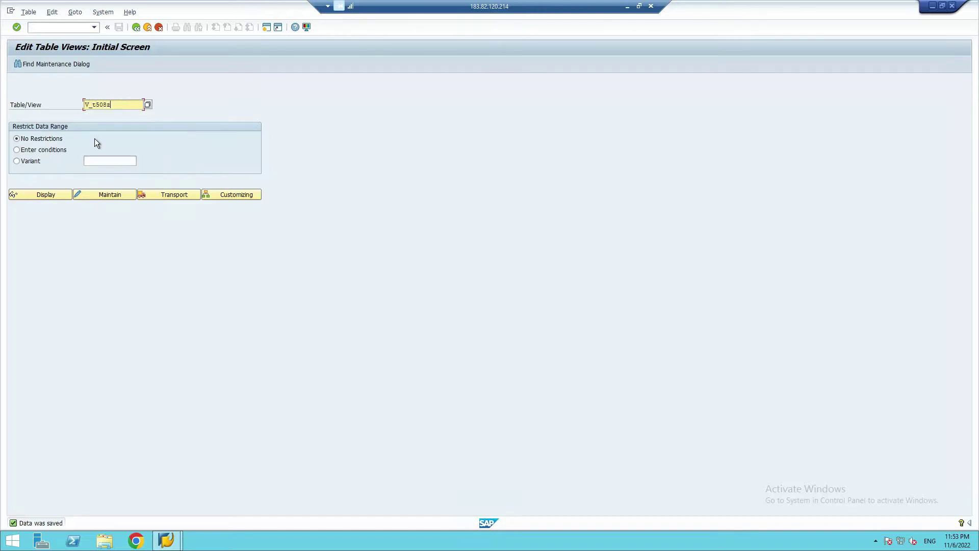
click(630, 8)
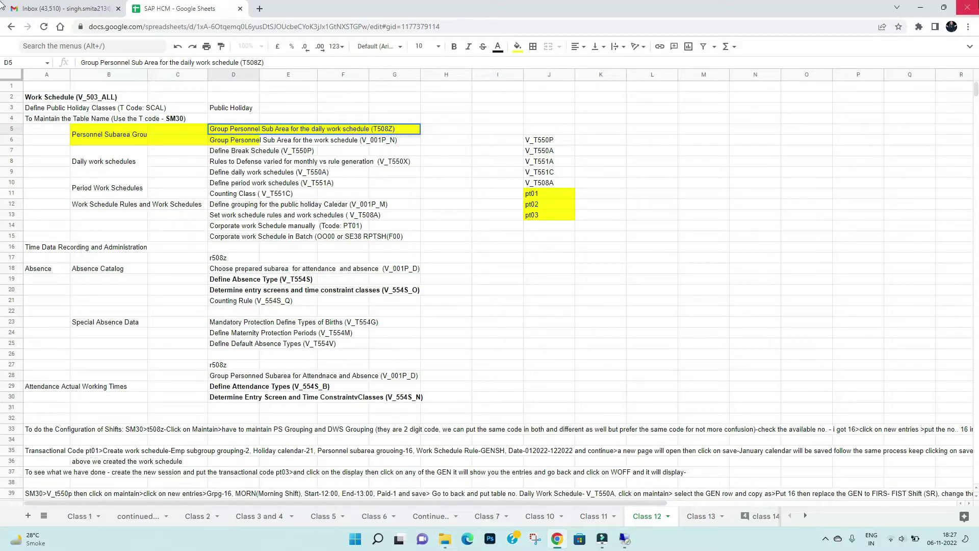
click(921, 7)
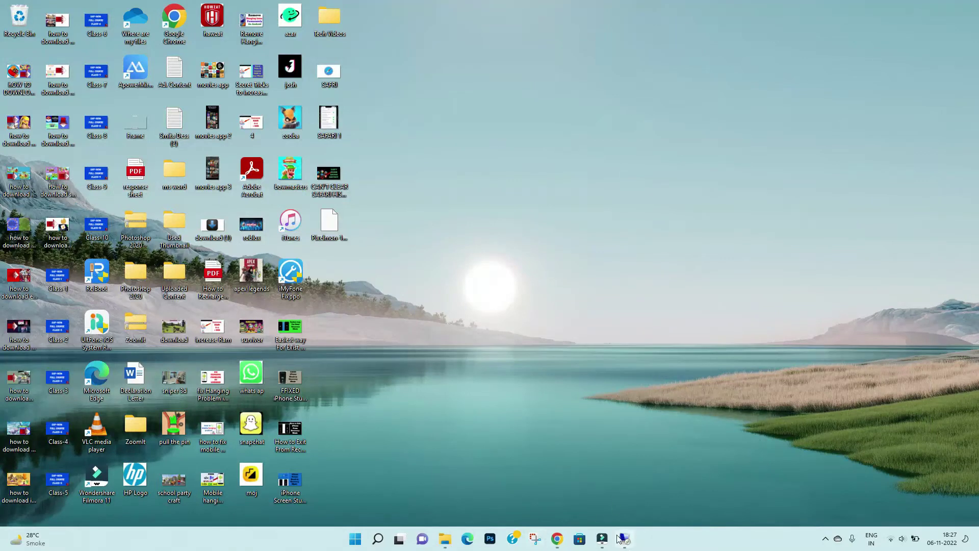
click(625, 539)
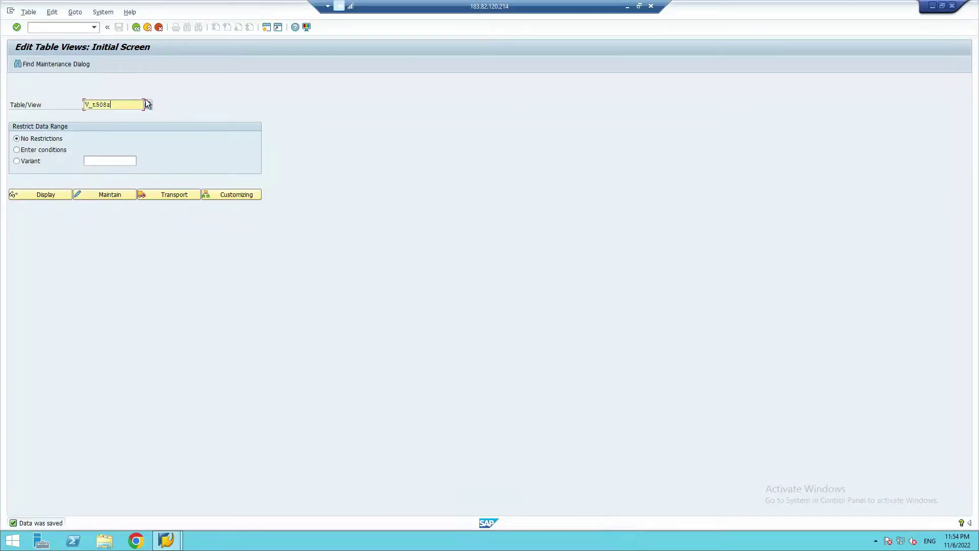
click(108, 197)
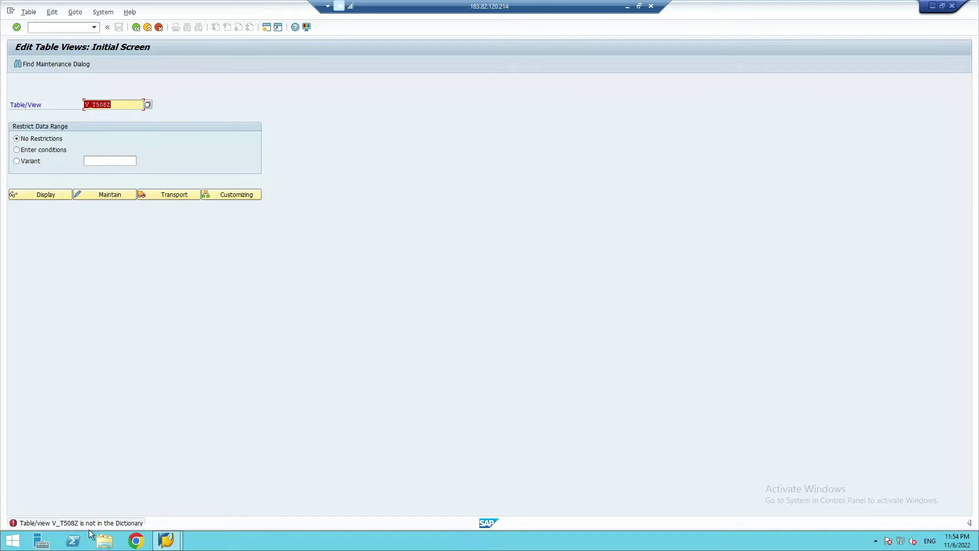
Return to the class notes in Google Sheets and recheck the table name for grouping personnel subareas for the daily work schedule.
click(130, 106)
click(627, 6)
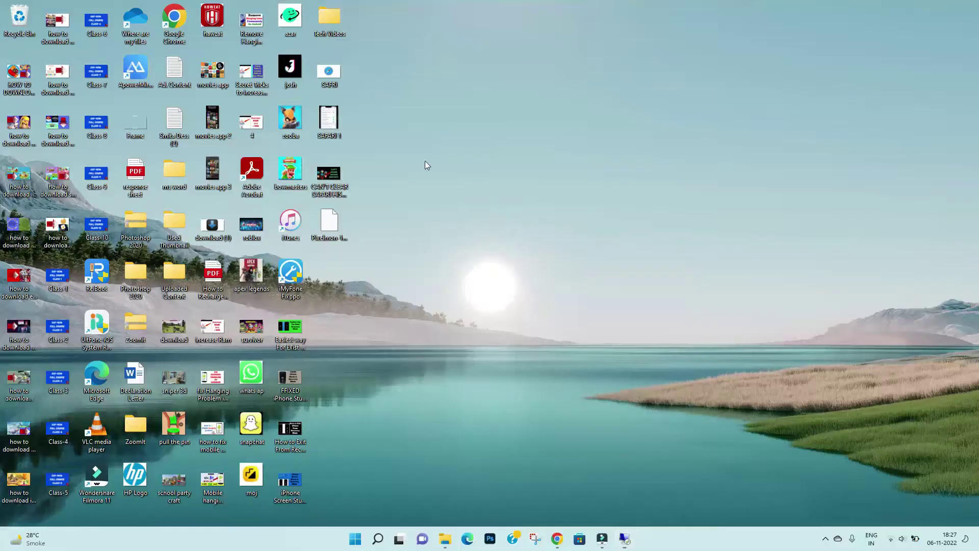
click(630, 540)
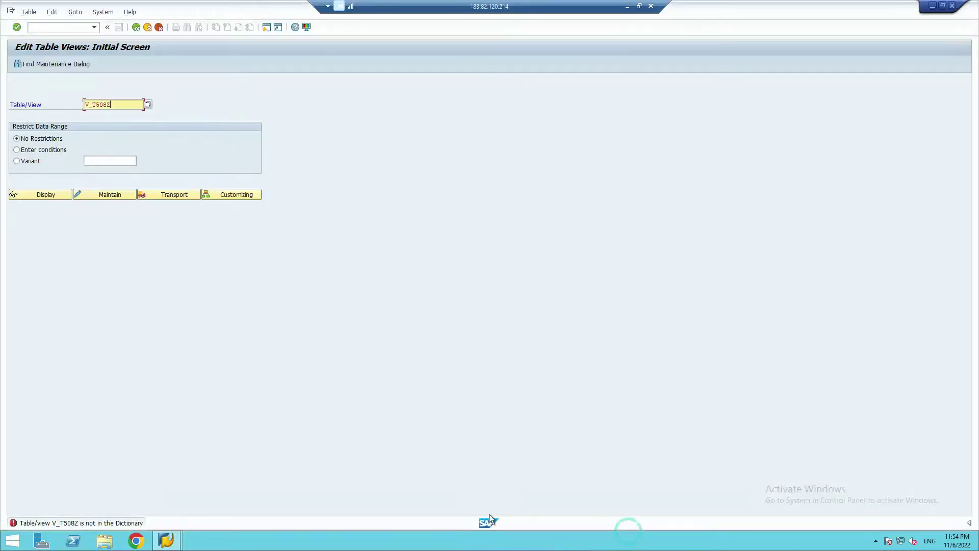
click(627, 6)
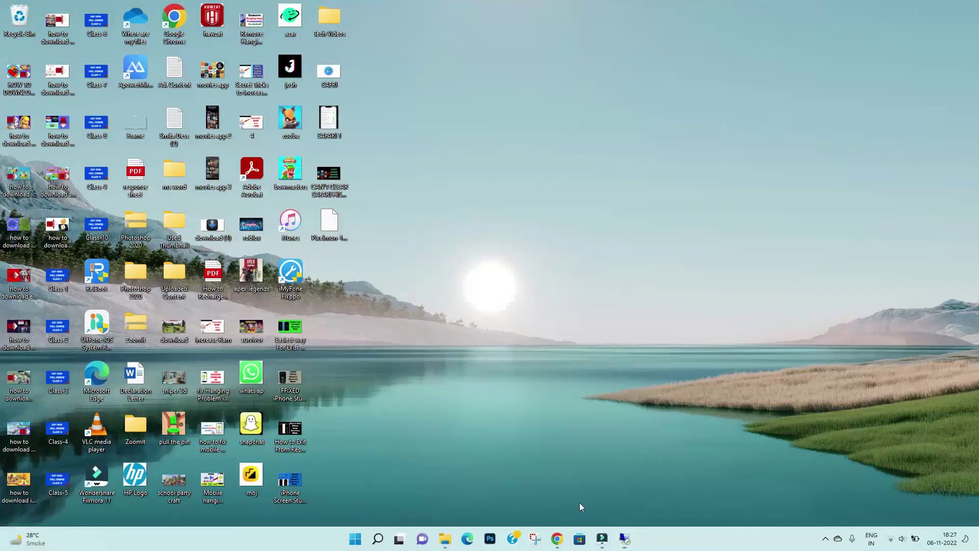
click(557, 539)
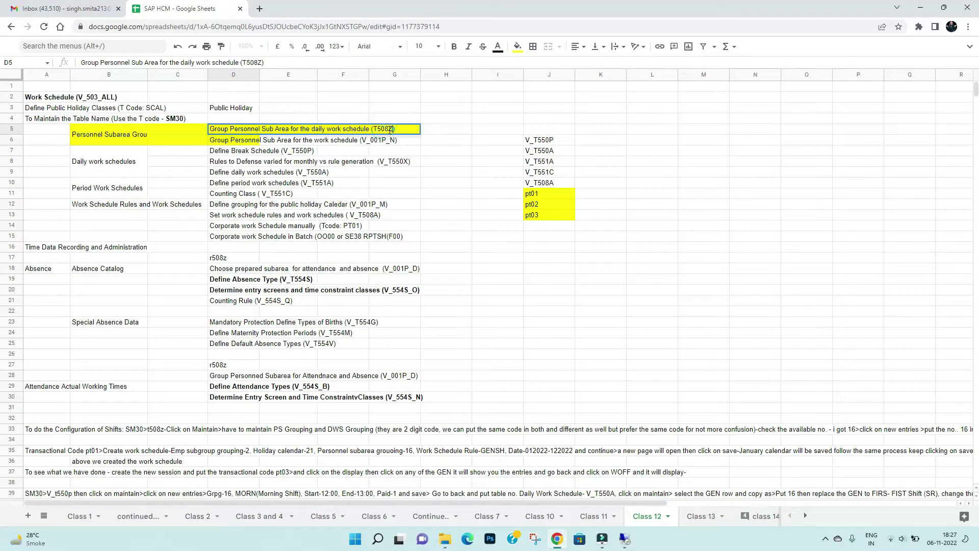
click(465, 160)
click(222, 124)
double_click(222, 129)
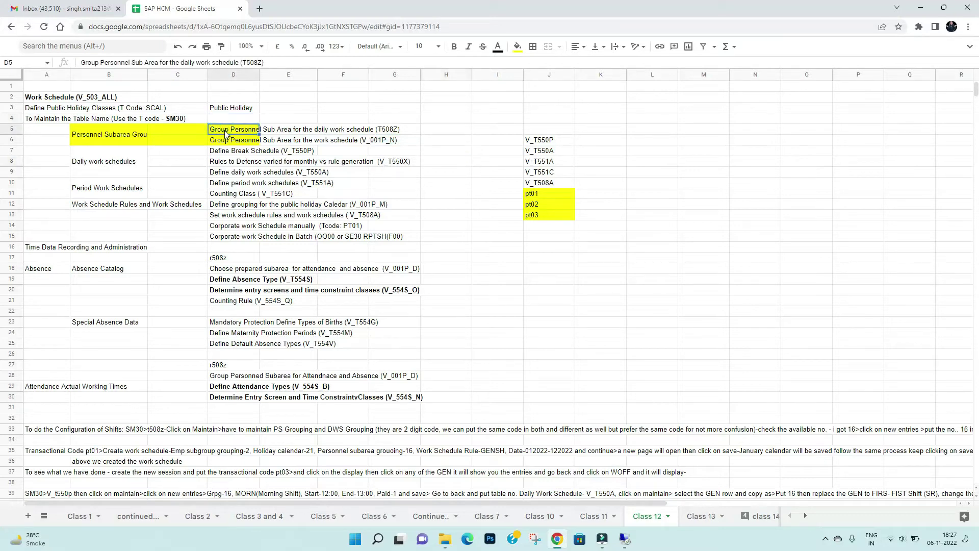
drag(223, 129, 400, 131)
click(378, 131)
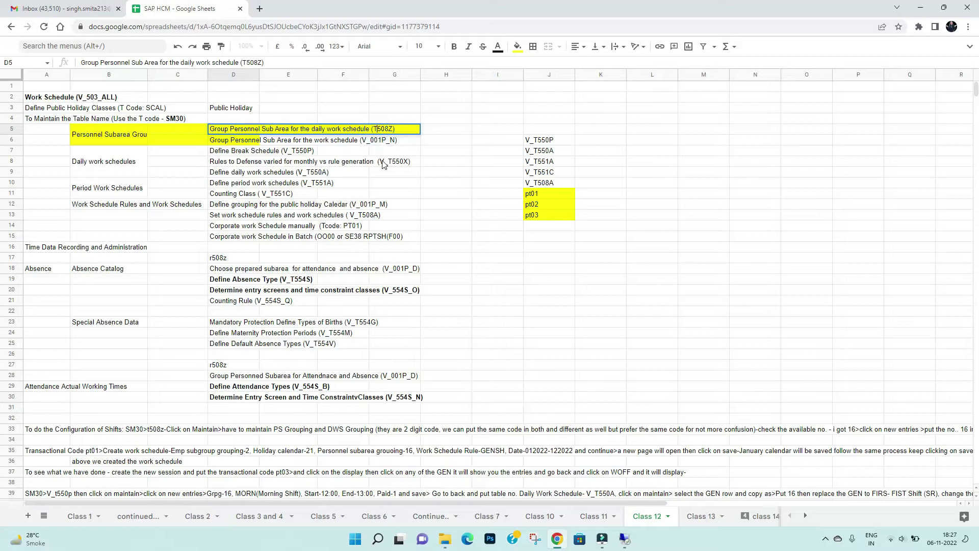
drag(375, 129, 394, 127)
Switch to SAP, correct the table name to T508Z, and open it for maintenance.
key(alt+Tab)
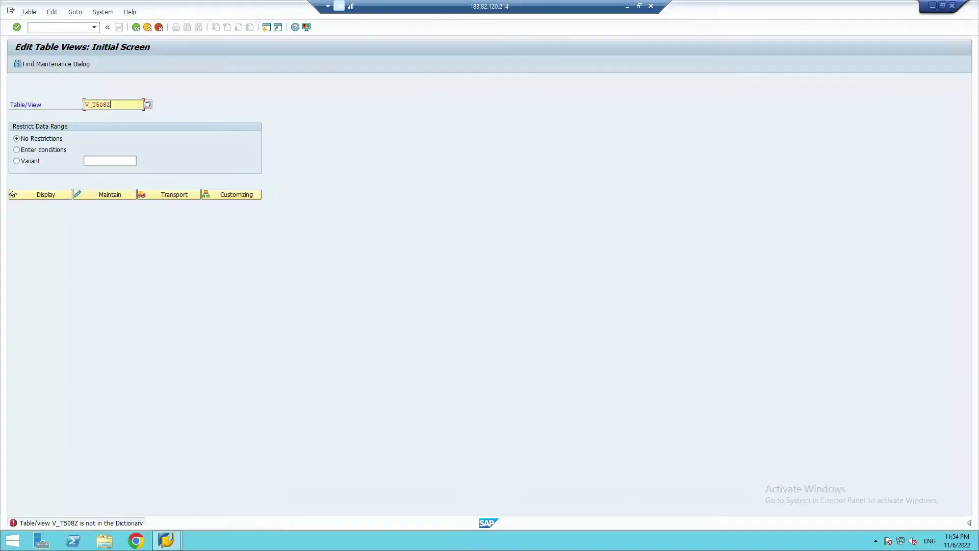
click(95, 104)
key(BackSpace)
key(BackSpace)
key(Return)
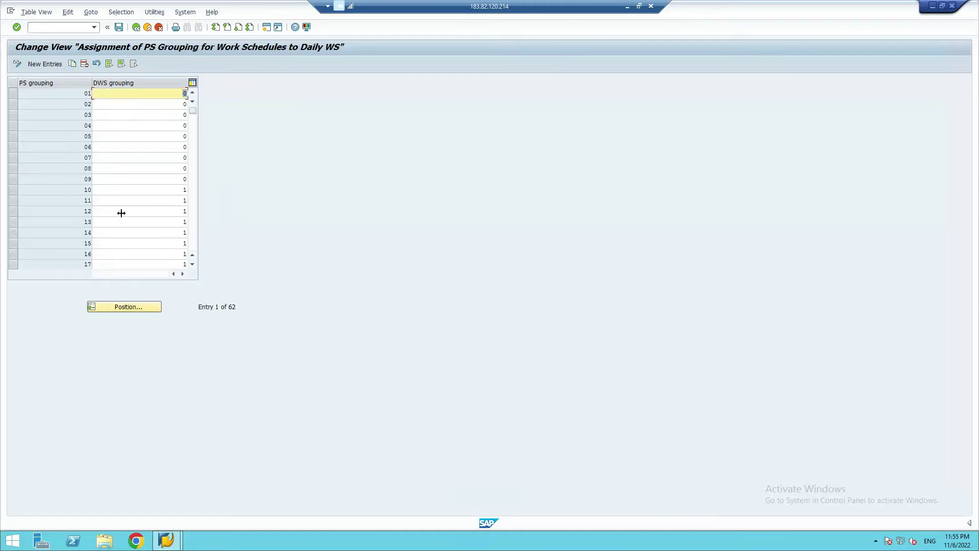
Examine the existing PS grouping and DWS grouping assignments to find an unused PS grouping number.
scroll(145, 201, down, 1)
scroll(145, 200, down, 11)
scroll(145, 200, up, 9)
scroll(145, 203, down, 12)
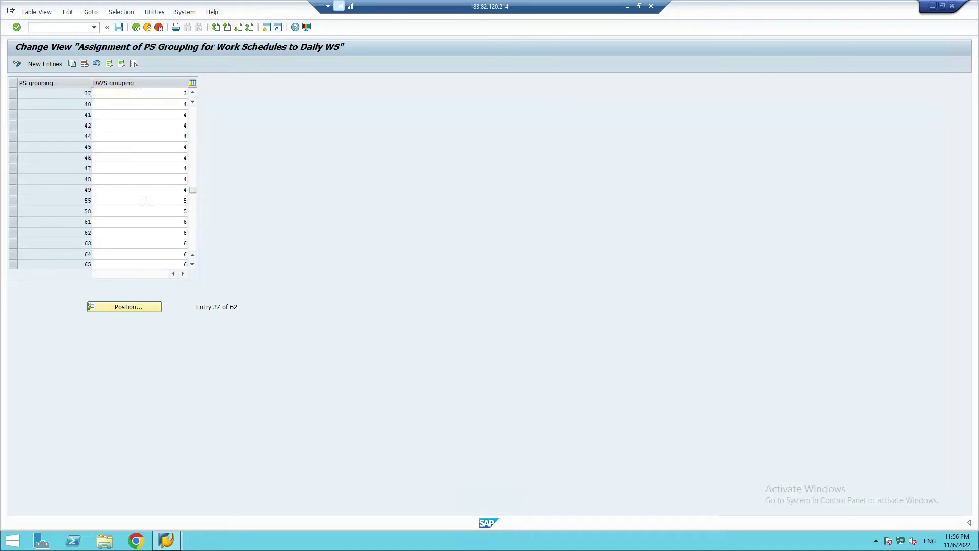
scroll(146, 200, down, 2)
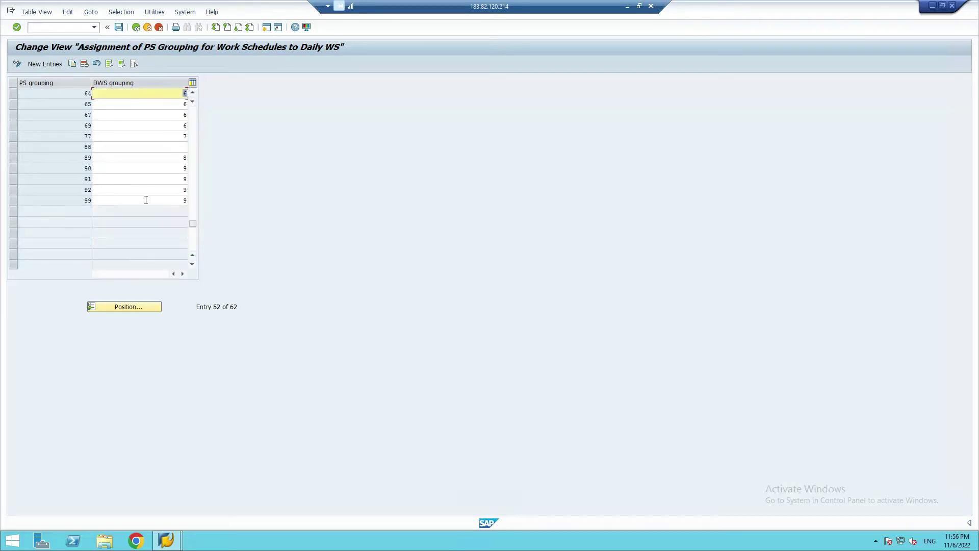
scroll(146, 200, up, 1)
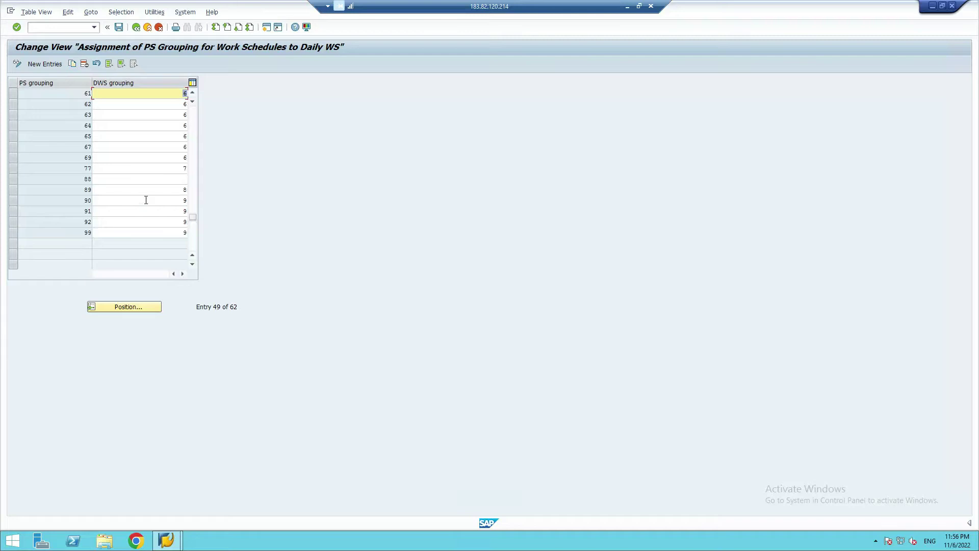
scroll(146, 200, up, 1)
scroll(146, 200, up, 2)
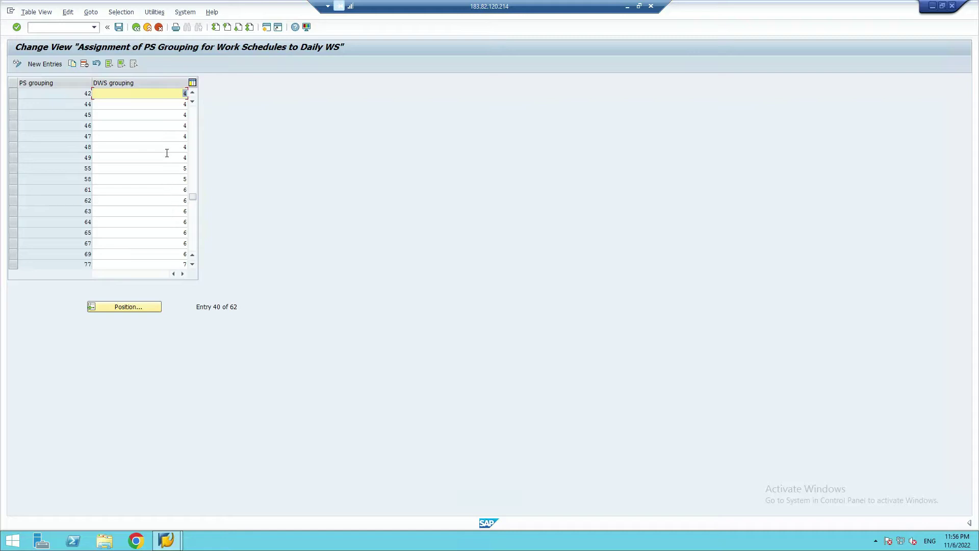
scroll(181, 169, up, 10)
scroll(180, 172, up, 3)
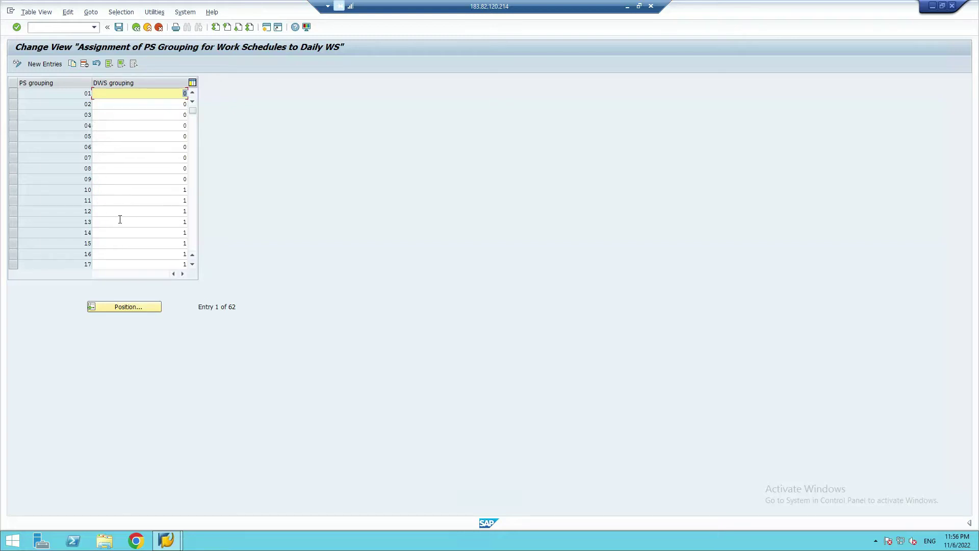
scroll(61, 244, down, 3)
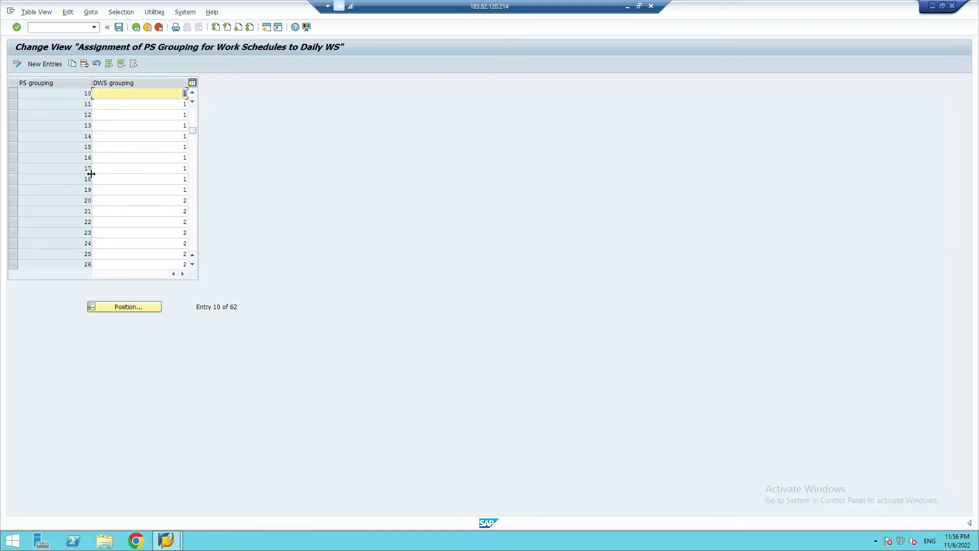
scroll(68, 222, down, 6)
Add a new entry assigning PS grouping 38 to DWS grouping 3, and save it.
click(48, 65)
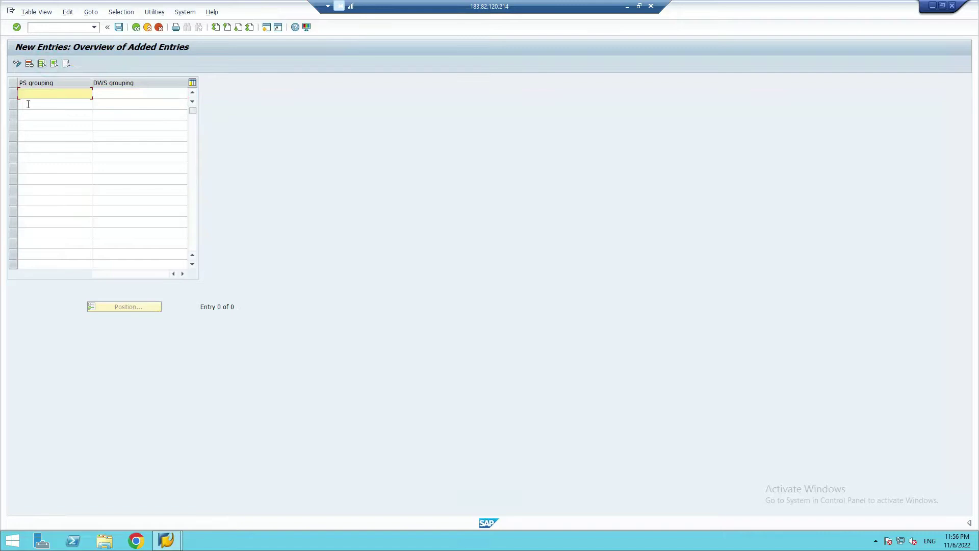
click(28, 97)
text(38)
click(115, 93)
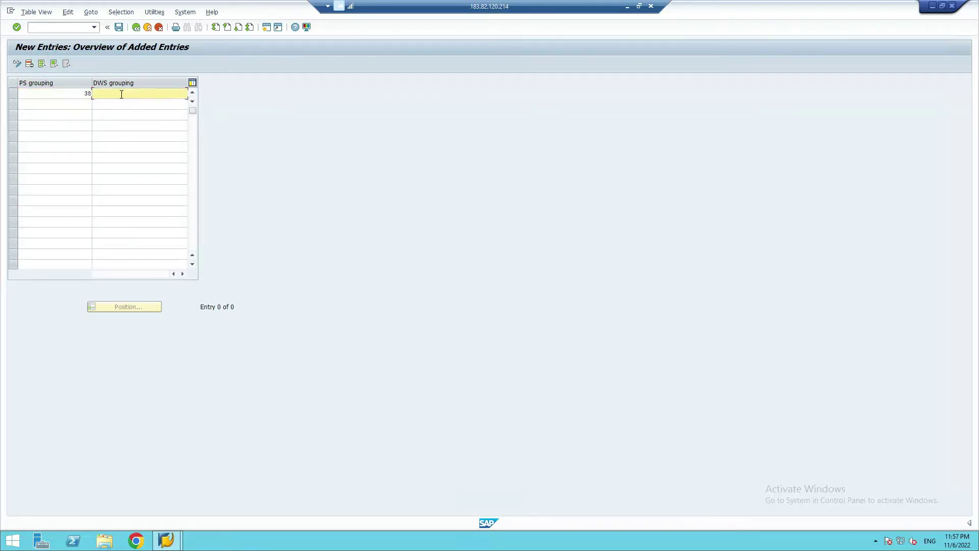
click(121, 94)
click(119, 27)
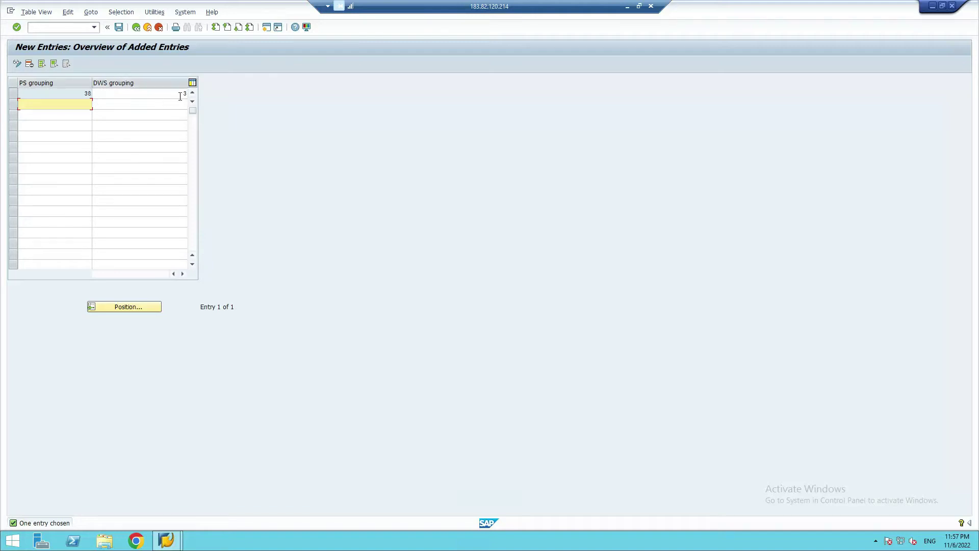
Switch to Google Sheets and note "PS: 38" and "PWS:3" below the holiday calendar line on the Class 3 and 4 sheet.
click(627, 6)
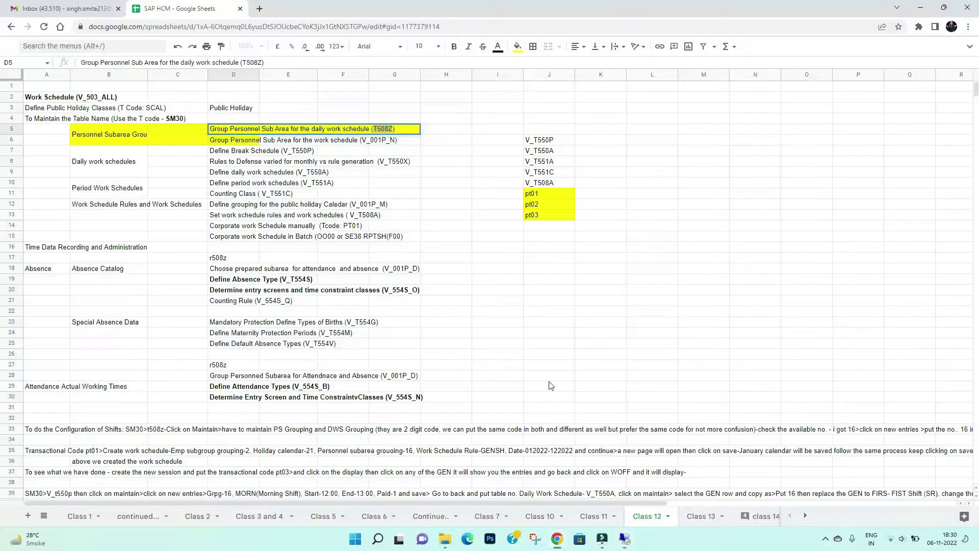
click(271, 518)
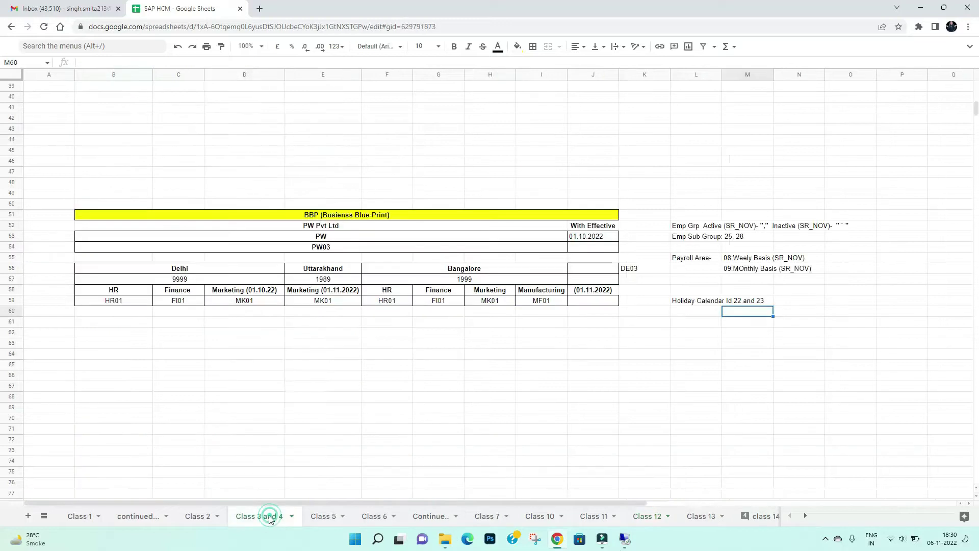
click(682, 314)
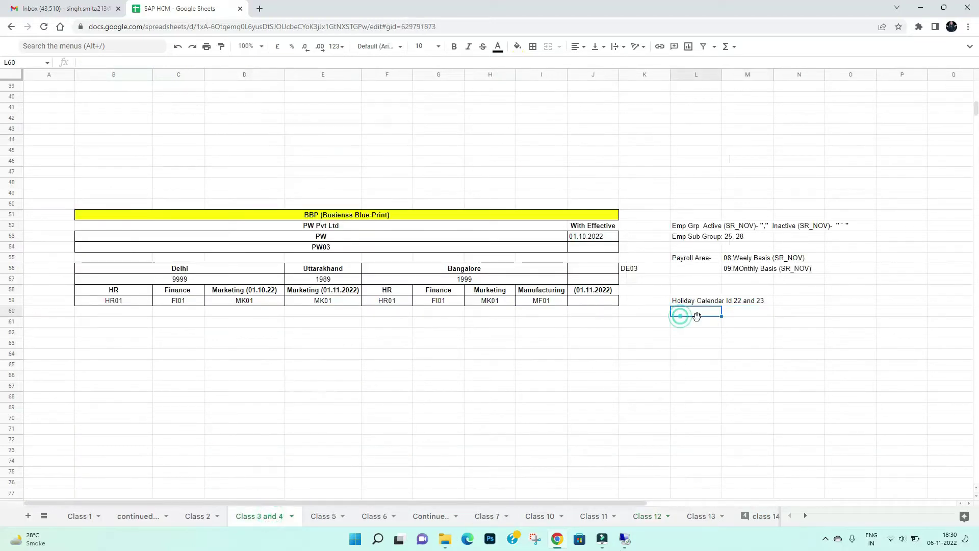
text(PS)
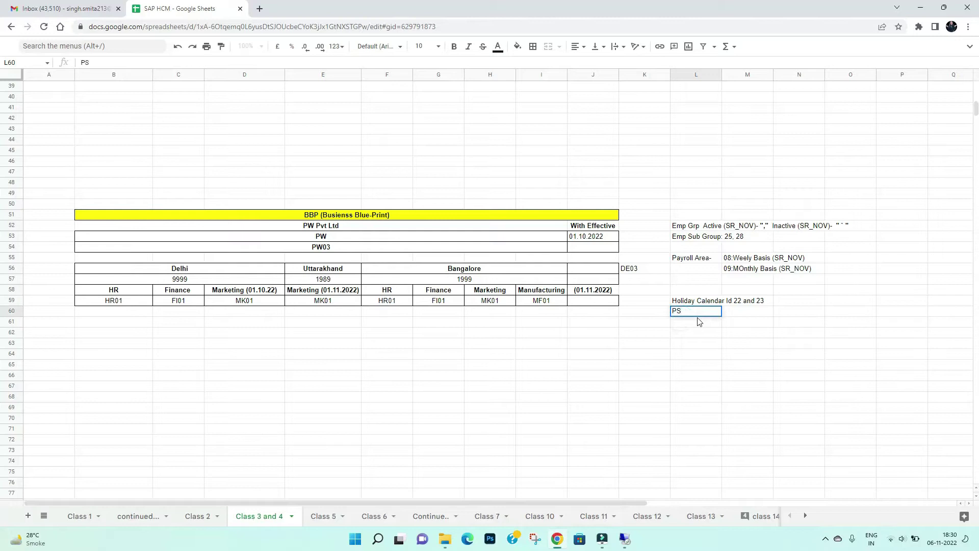
text(: 38)
key(Return)
text(P)
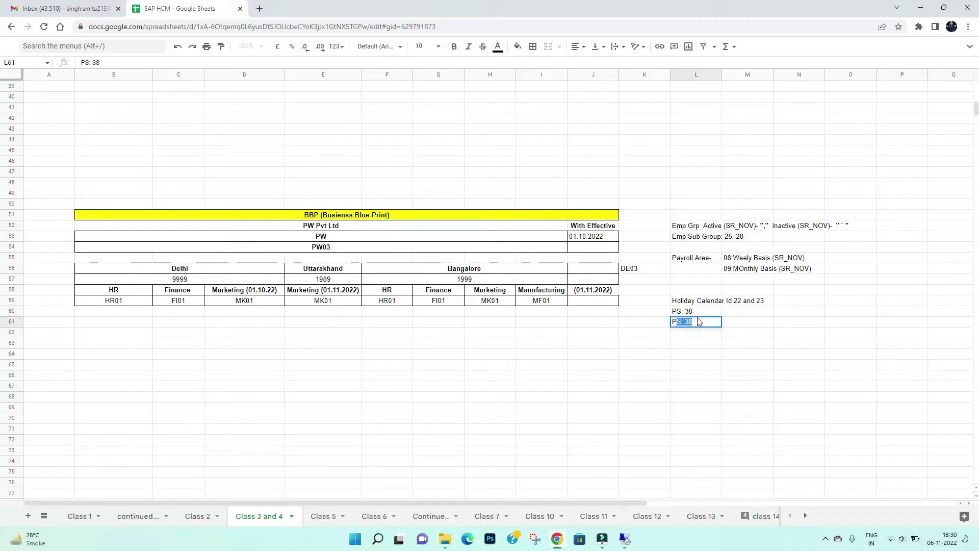
text(WS:)
text(17)
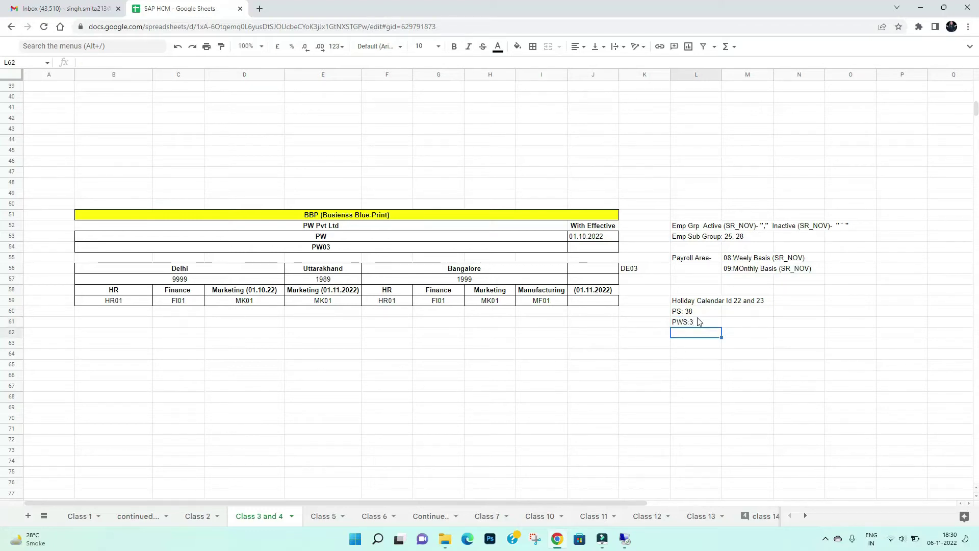
Check the grouping field names in SAP and expand the first note in Google Sheets to "PS Grouping: 38".
key(alt+Tab)
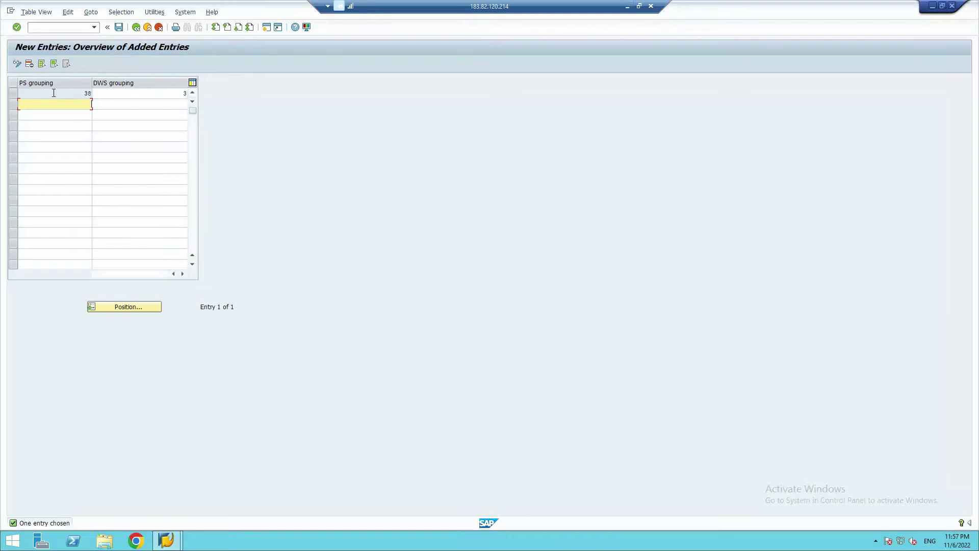
key(alt+Tab)
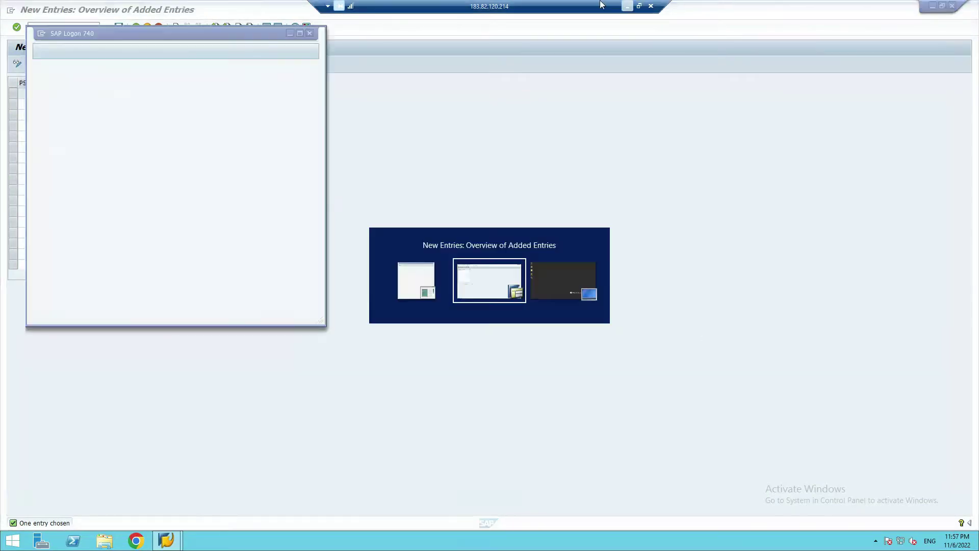
click(627, 7)
click(680, 310)
double_click(680, 311)
text(Gr)
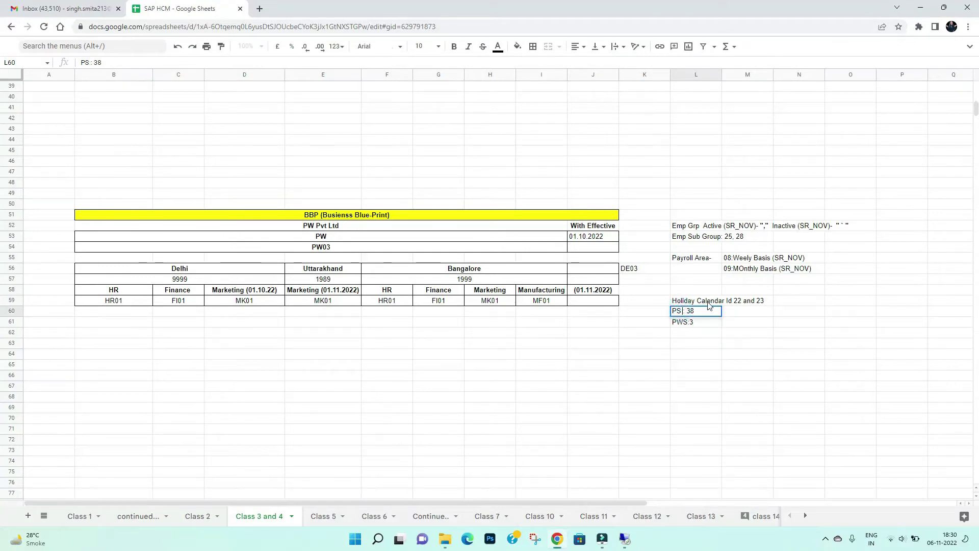
text(ouping)
click(709, 356)
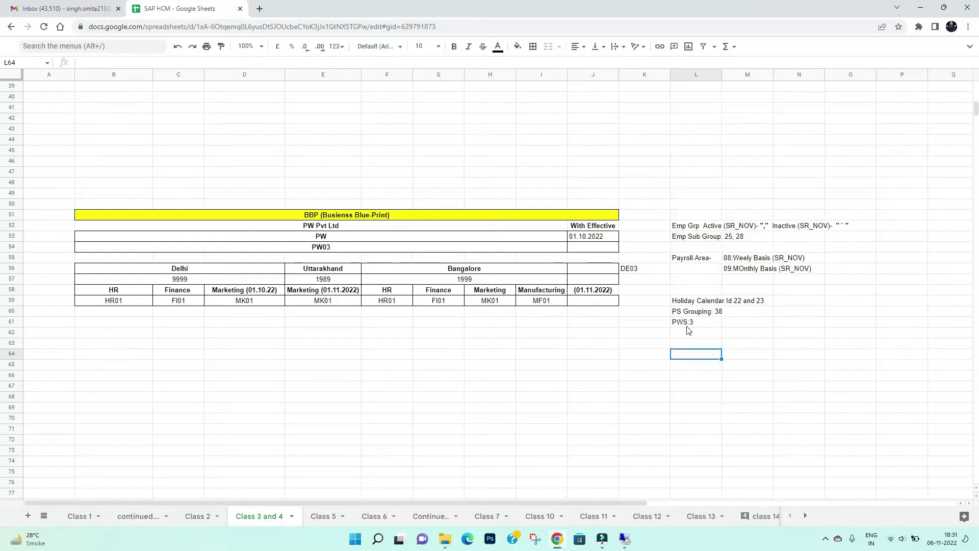
Correct the label of the second grouping note so that it reads "DWS:3".
double_click(678, 322)
click(677, 322)
key(BackSpace)
text(D)
click(710, 343)
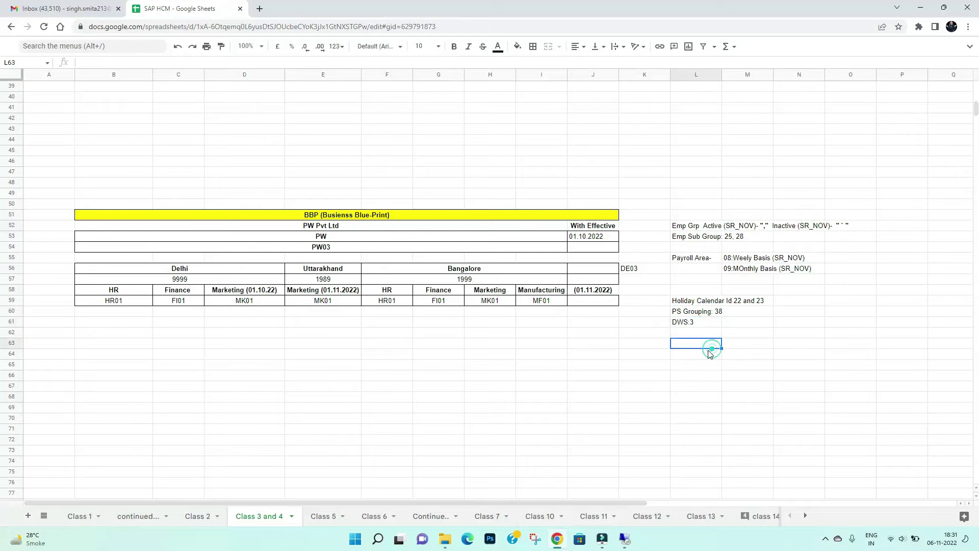
Compare the PS and DWS grouping entry in SAP with the grouping notes in Google Sheets.
click(617, 542)
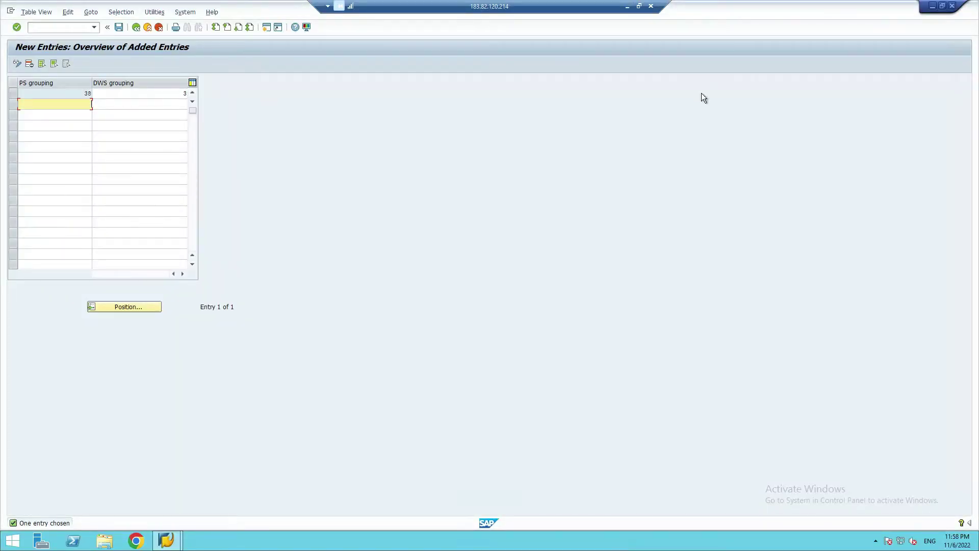
click(626, 7)
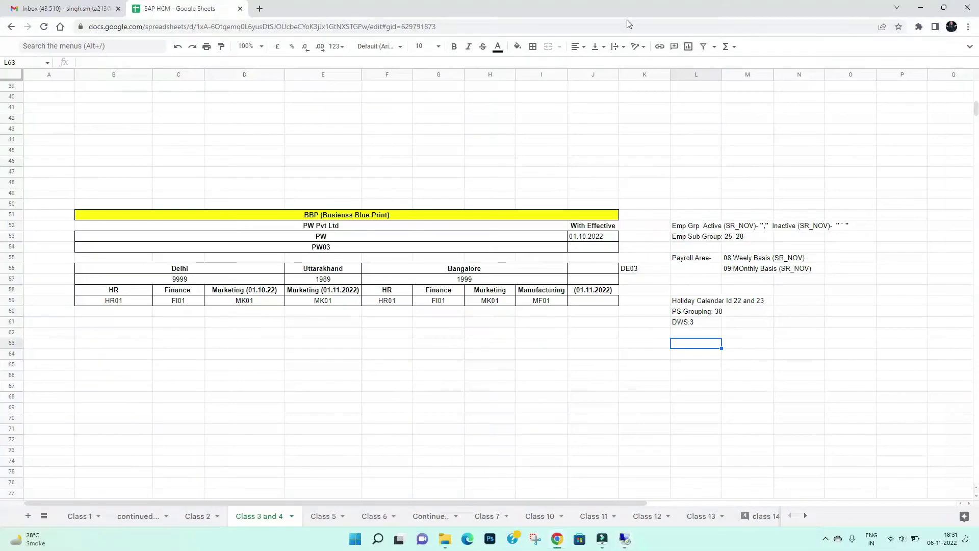
click(699, 324)
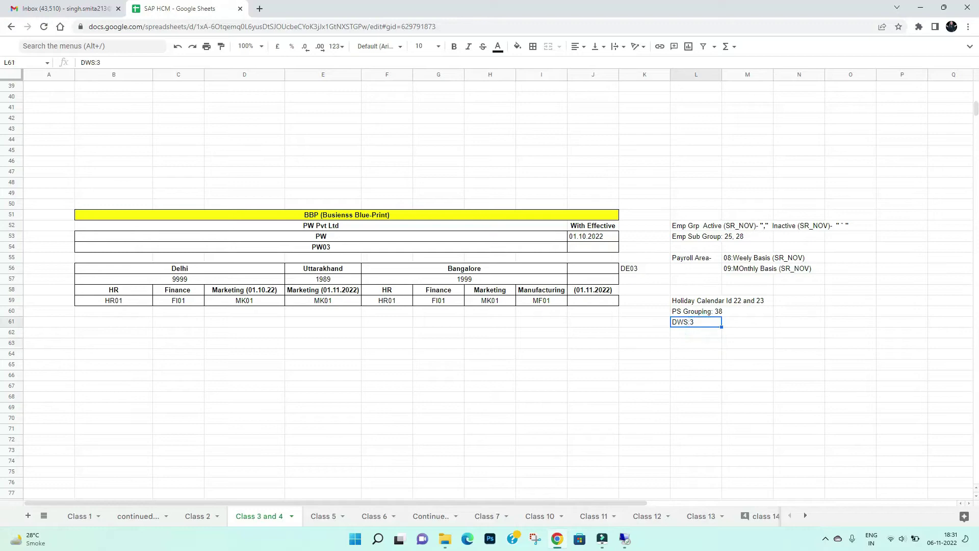
click(630, 543)
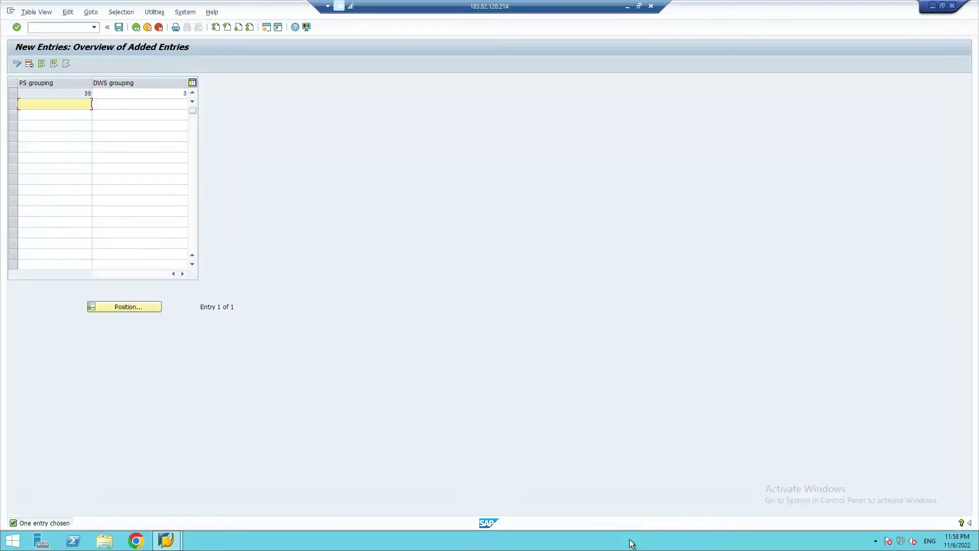
Save the new grouping entry under the proposed request and return to the initial table view maintenance screen.
click(120, 27)
click(148, 174)
click(134, 27)
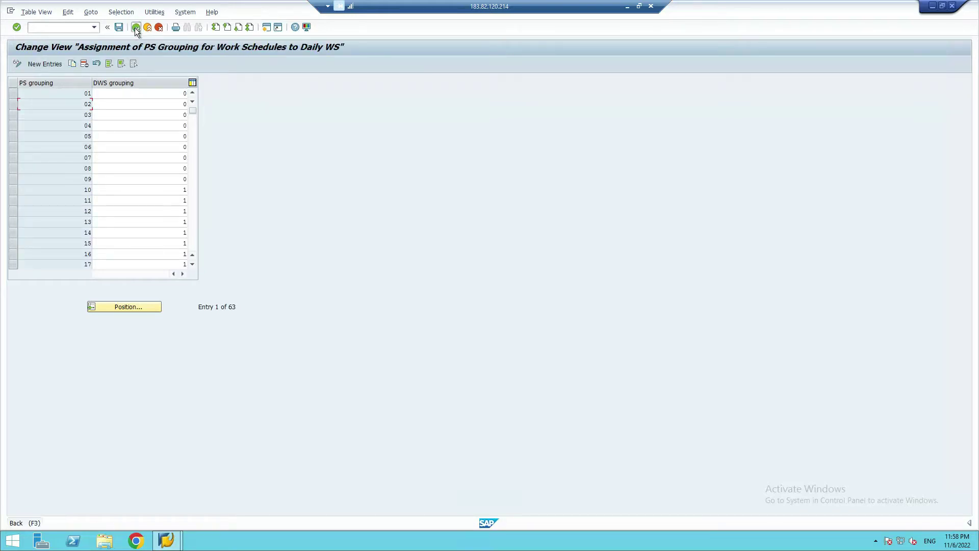
click(135, 28)
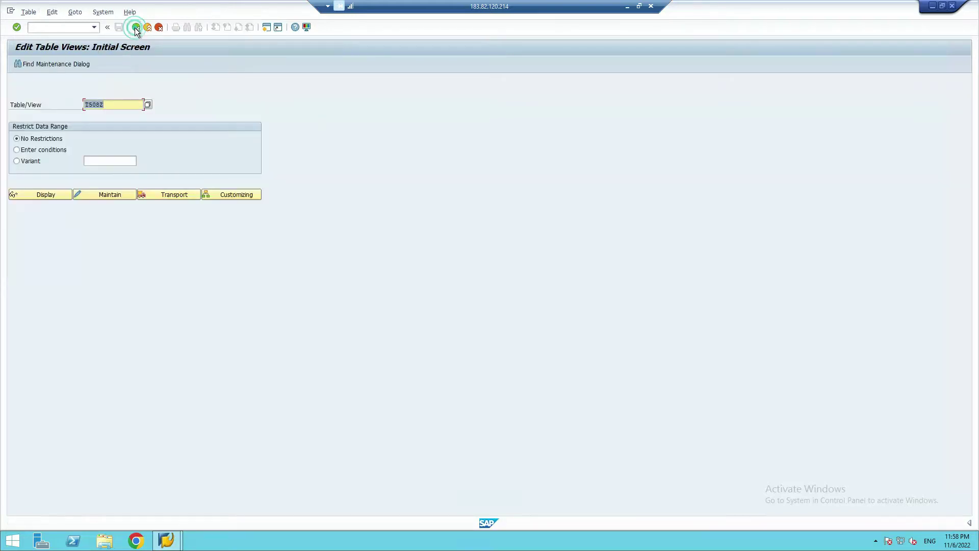
click(111, 105)
Switch to Google Sheets and look up the view for grouping personnel subareas for the work schedule on the Class 12 sheet.
click(628, 7)
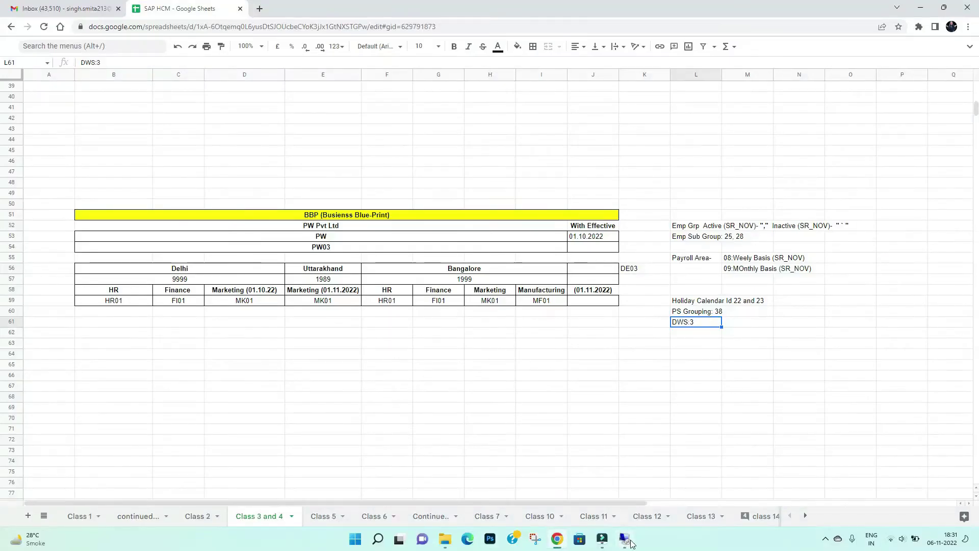
click(647, 516)
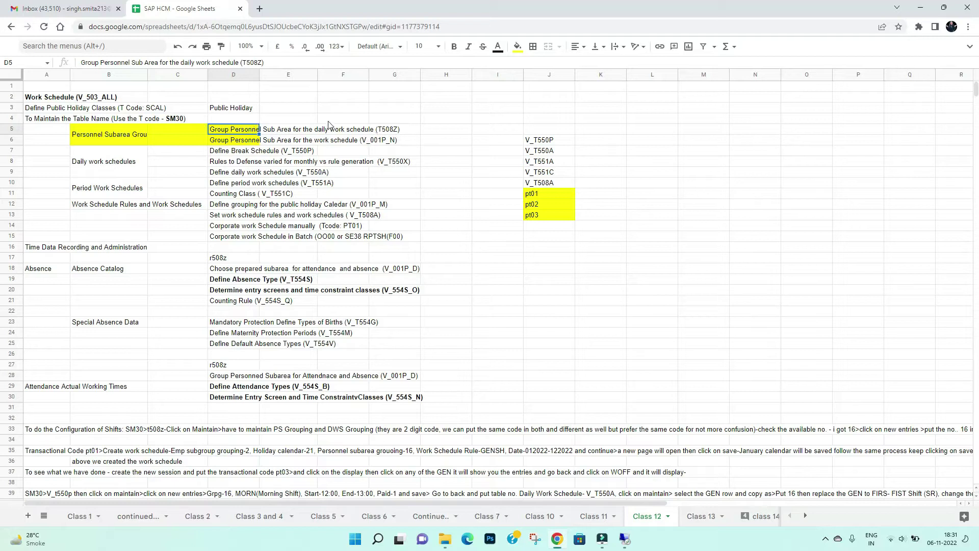
click(233, 142)
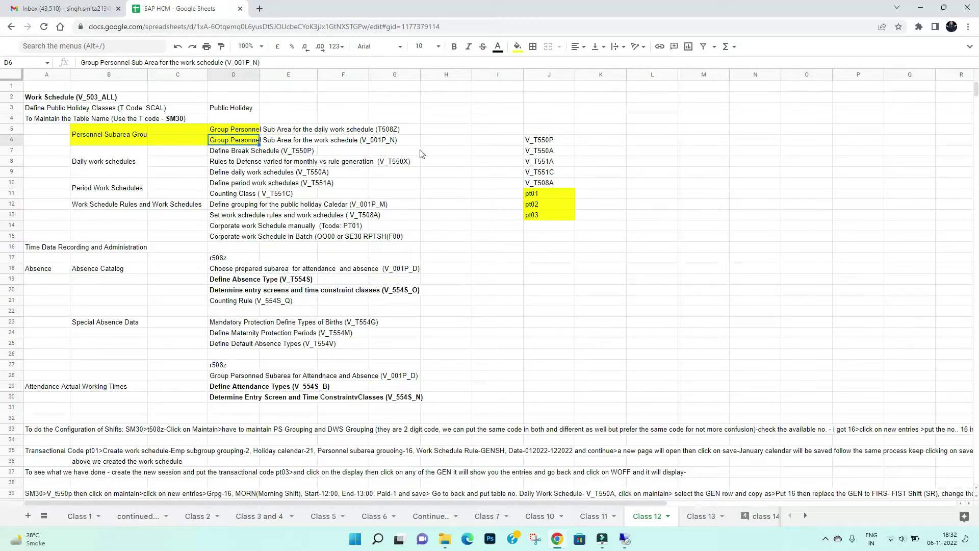
Switch back to SAP and open the view V_001P_N for maintenance.
click(626, 539)
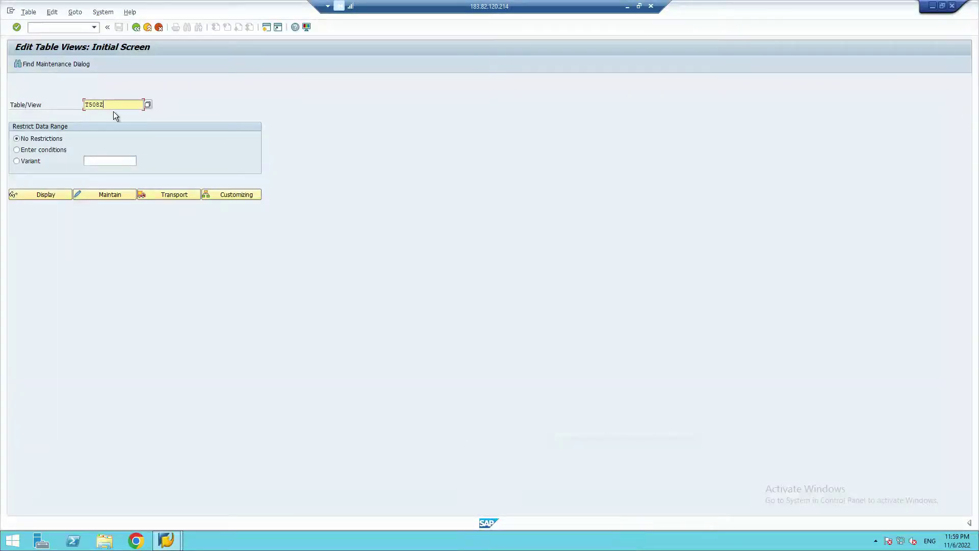
double_click(90, 106)
text(V)
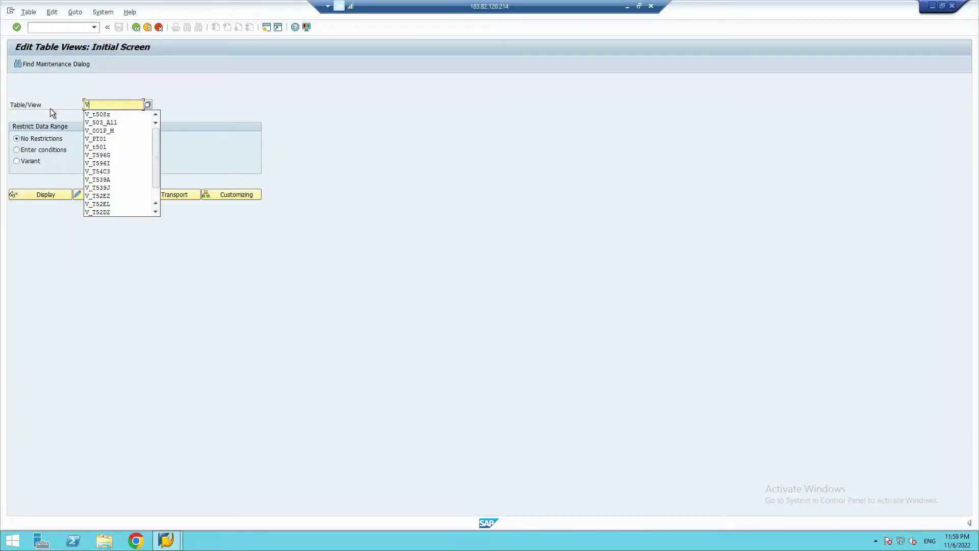
text(_001)
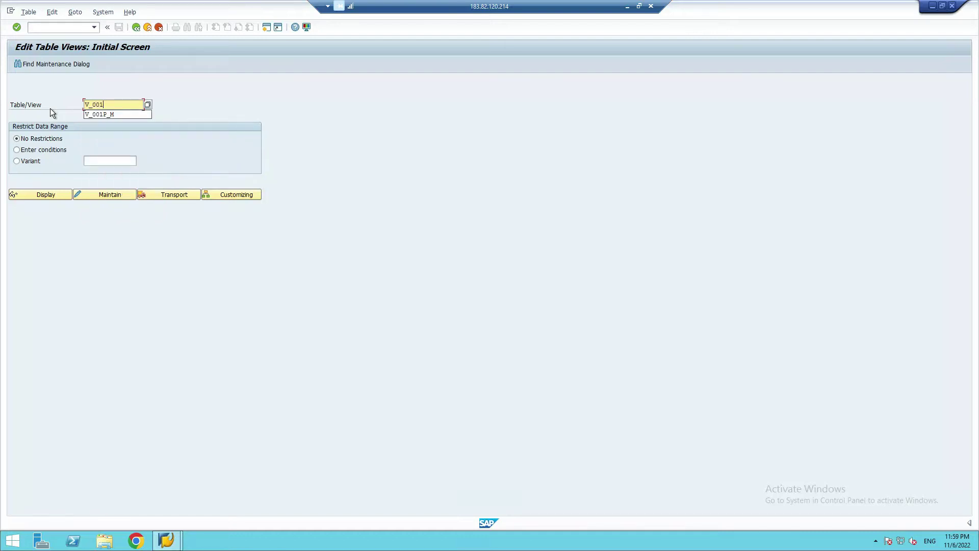
text(p_n)
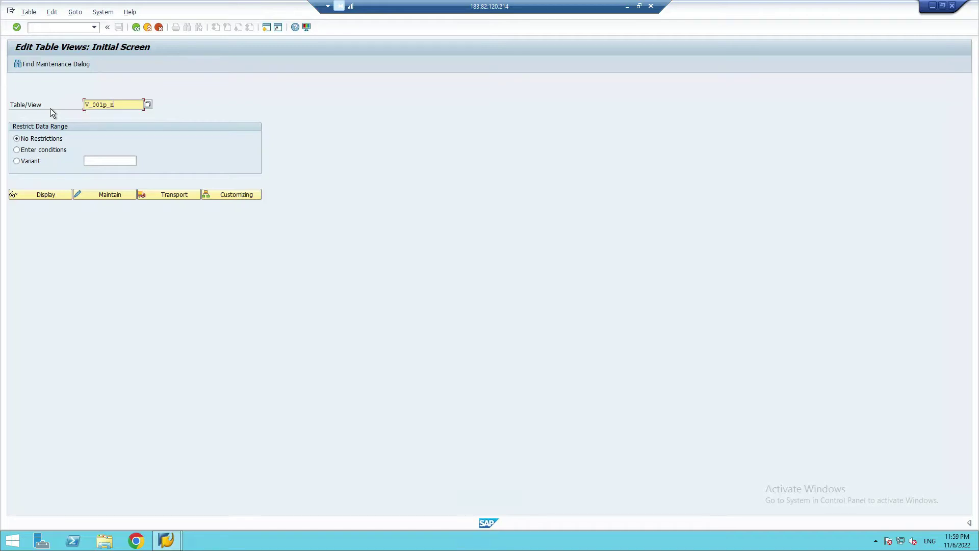
click(116, 196)
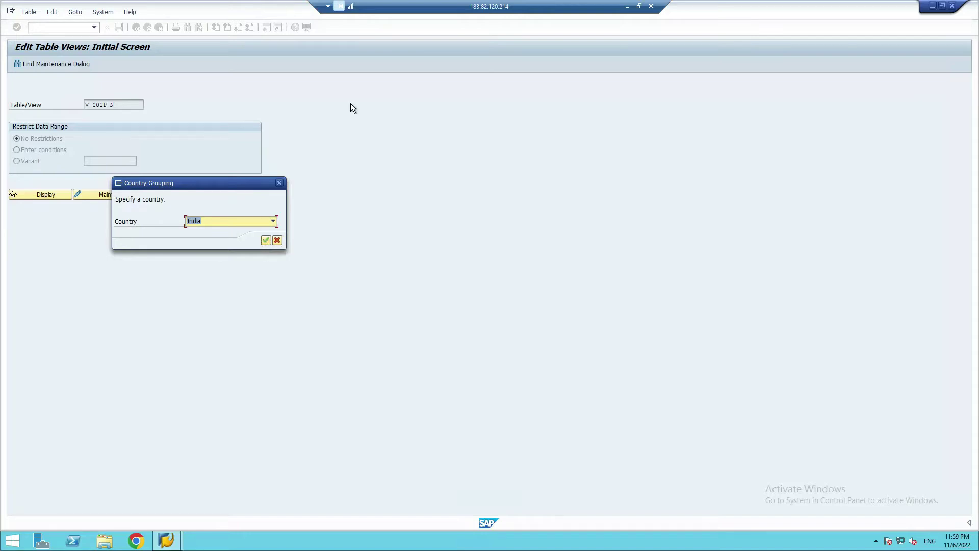
click(627, 6)
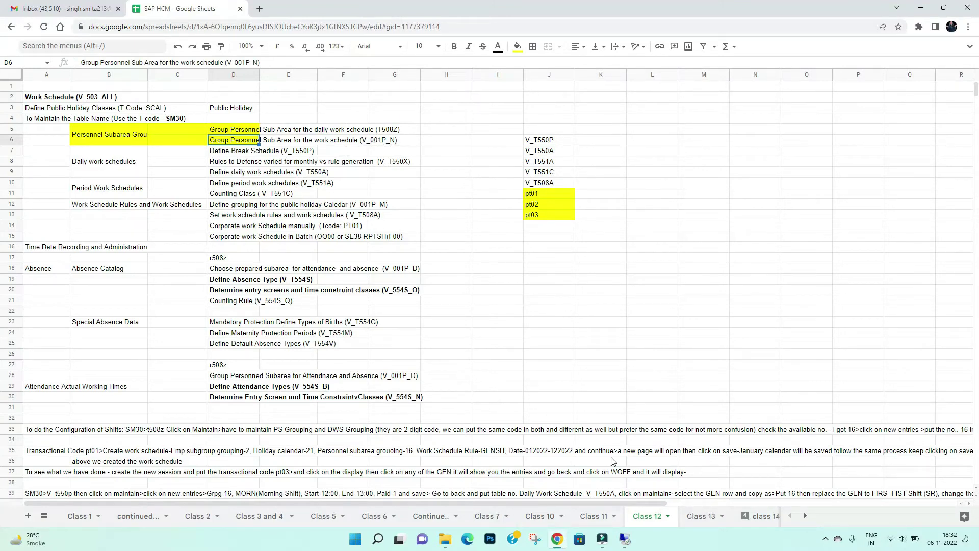
click(944, 7)
key(super+d)
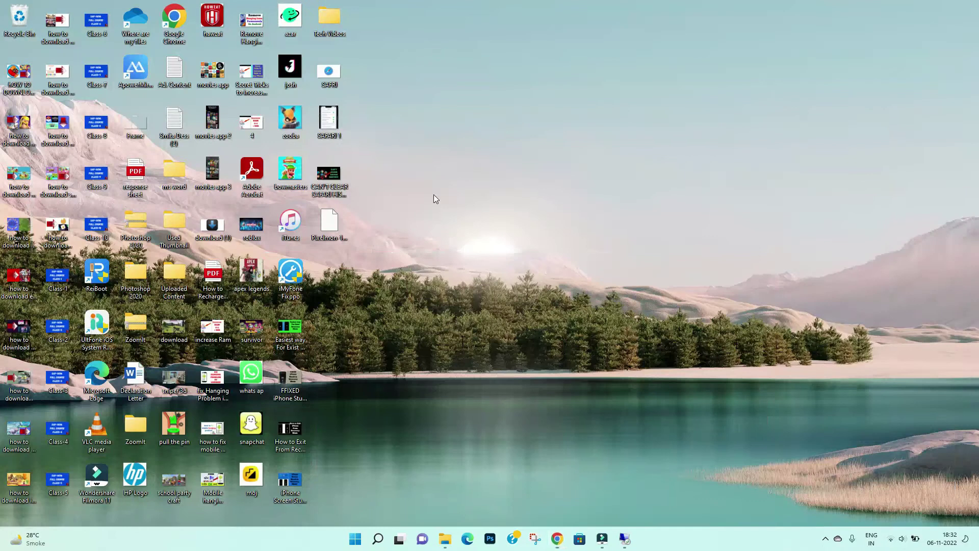
click(558, 539)
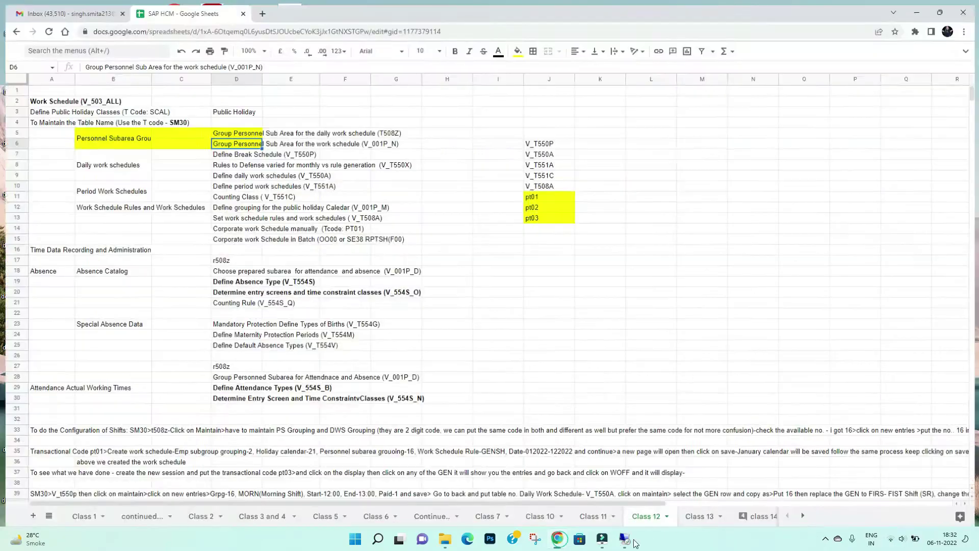
click(624, 539)
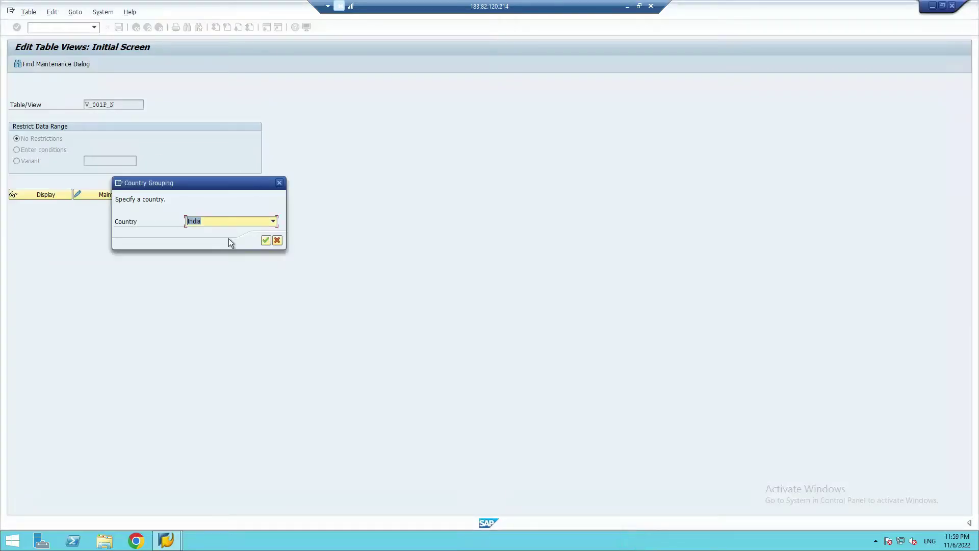
Confirm India as the country grouping and locate the rows of personnel area 1989 in the overview.
click(265, 241)
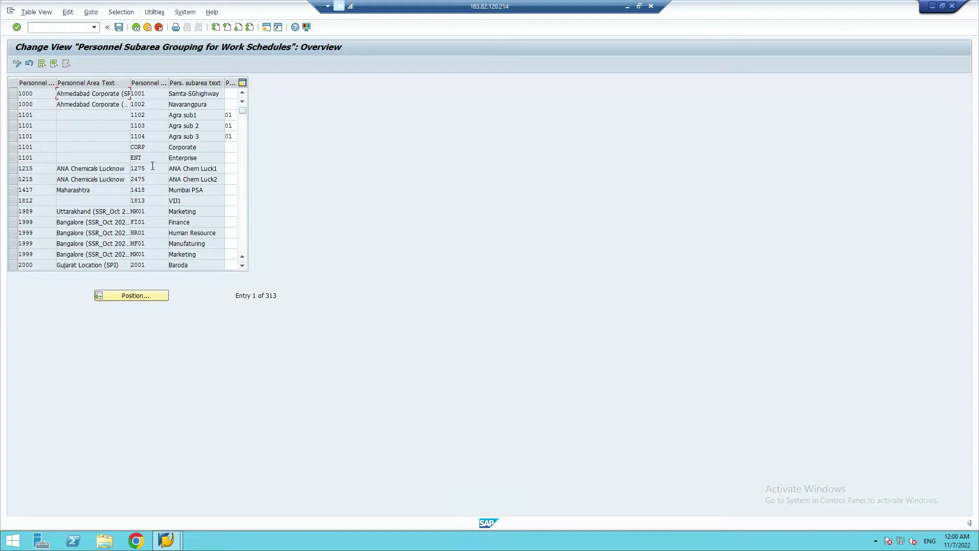
click(45, 86)
click(28, 222)
click(31, 211)
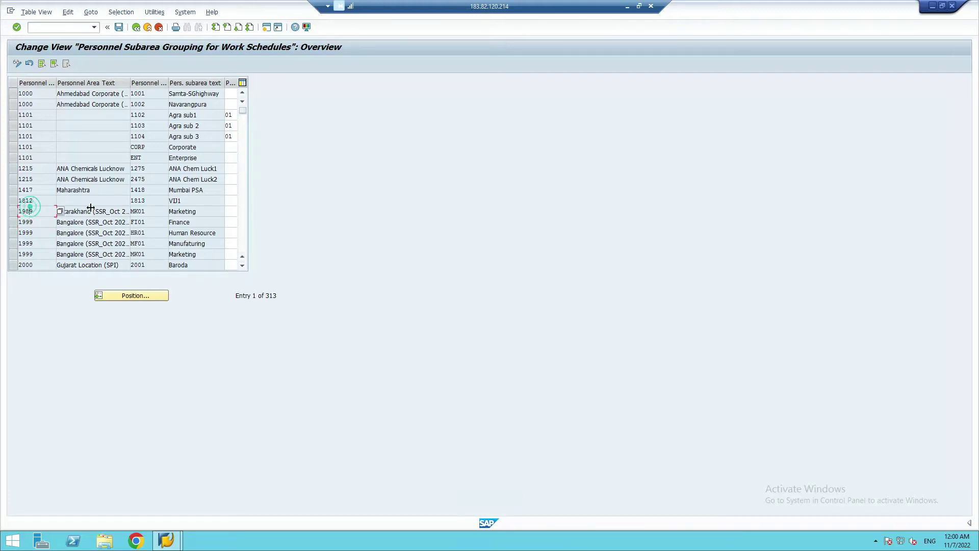
click(37, 211)
click(26, 212)
Narrow the personnel subarea column and widen the PS grouping column so that its full heading can be read.
drag(164, 83, 112, 76)
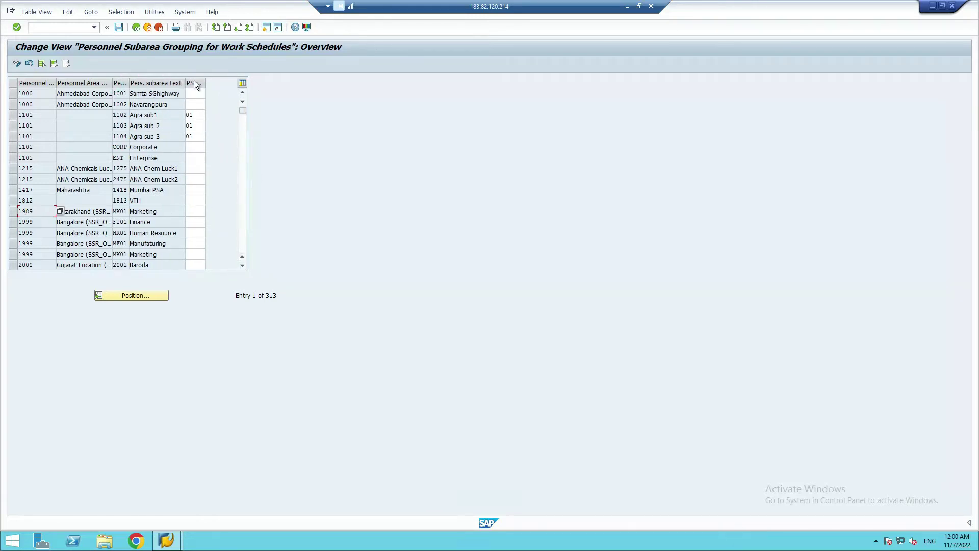
drag(206, 83, 234, 83)
click(198, 93)
click(191, 78)
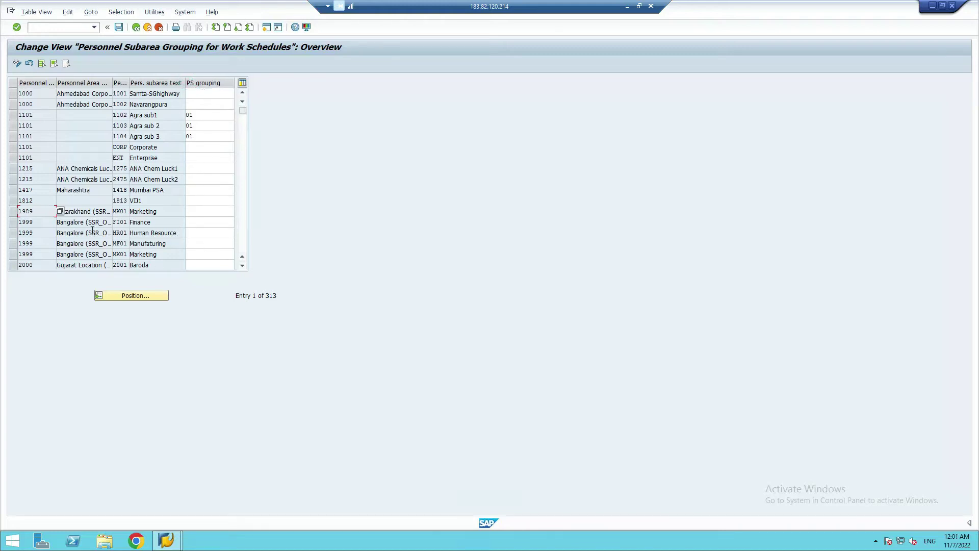
Set PS grouping 38 for the Uttarakhand 1989 Marketing subarea and for the Finance, Human Resource, Manufaturing and Marketing subareas of Bangalore 1999.
click(197, 210)
text(38)
click(203, 231)
click(203, 222)
text(38)
click(208, 233)
text(38)
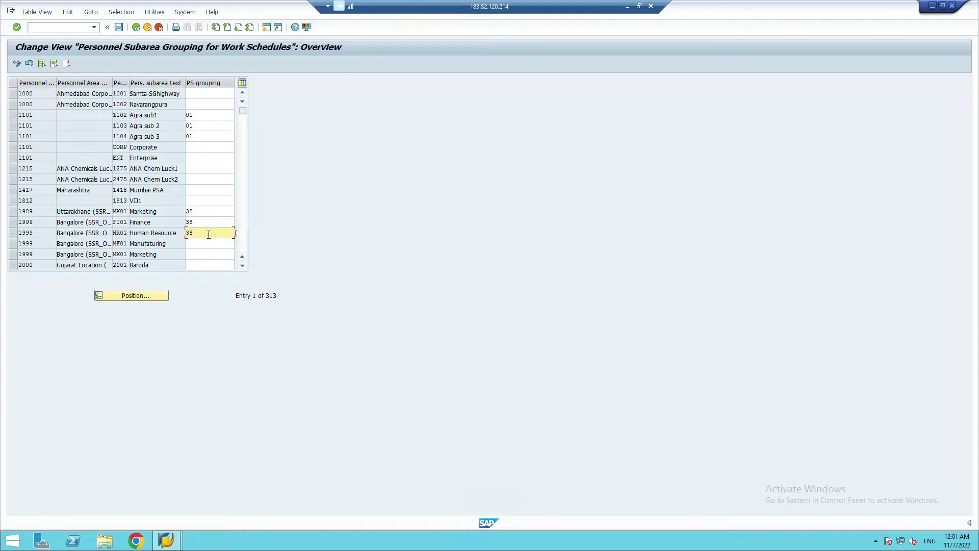
click(207, 250)
click(206, 245)
text(38)
click(197, 254)
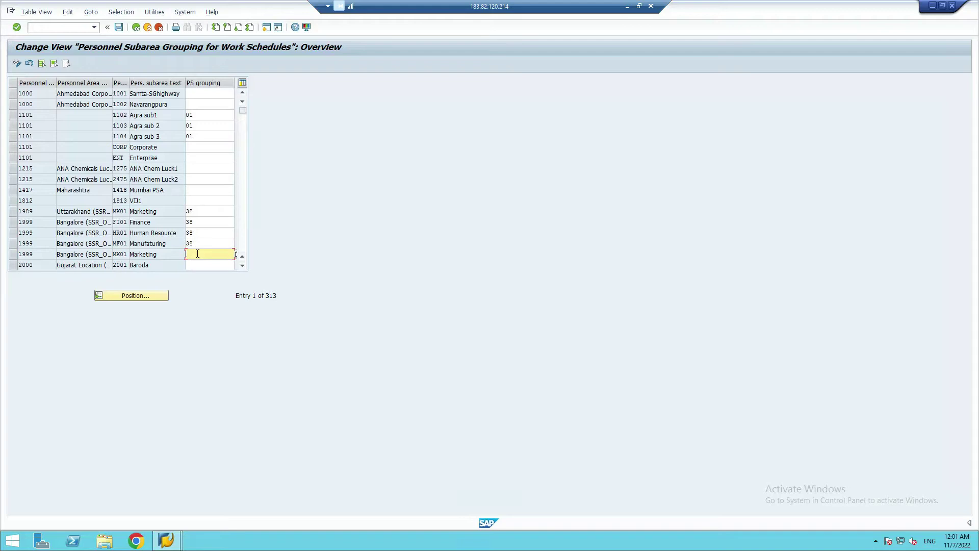
text(38)
Set PS grouping 38 for the Finance, Human Resource and Marketing subareas of Delhi 9999.
scroll(101, 227, down, 1)
scroll(101, 236, down, 3)
scroll(100, 238, down, 4)
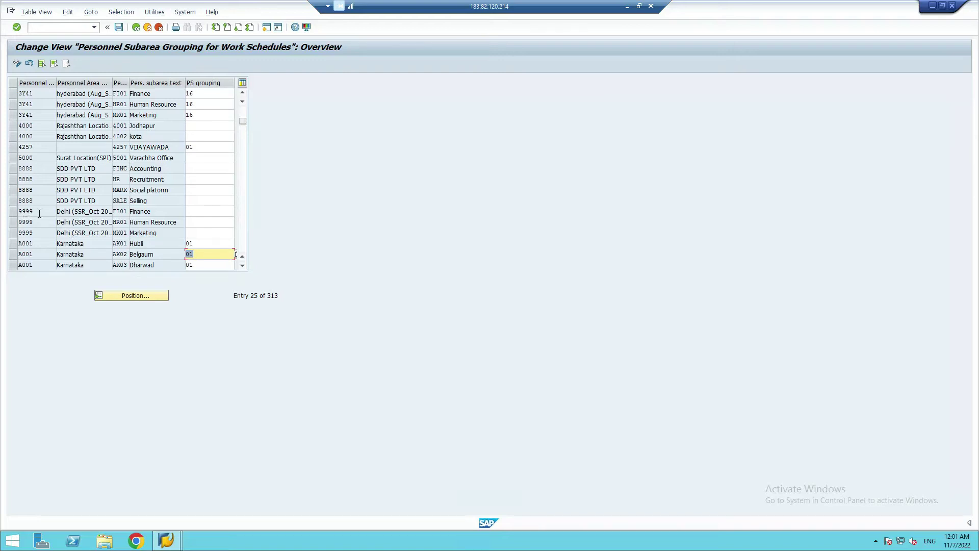
click(188, 211)
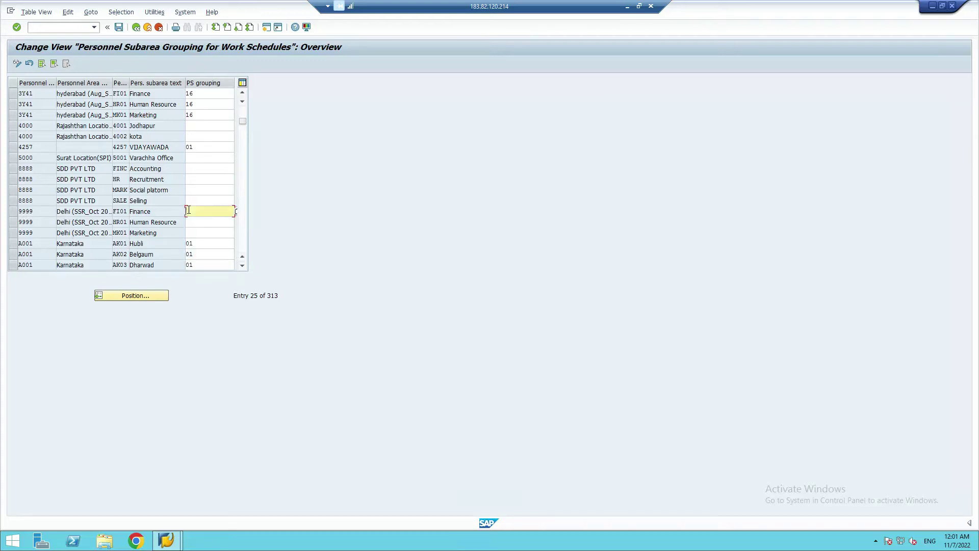
text(38)
click(211, 226)
text(38)
click(221, 235)
text(38)
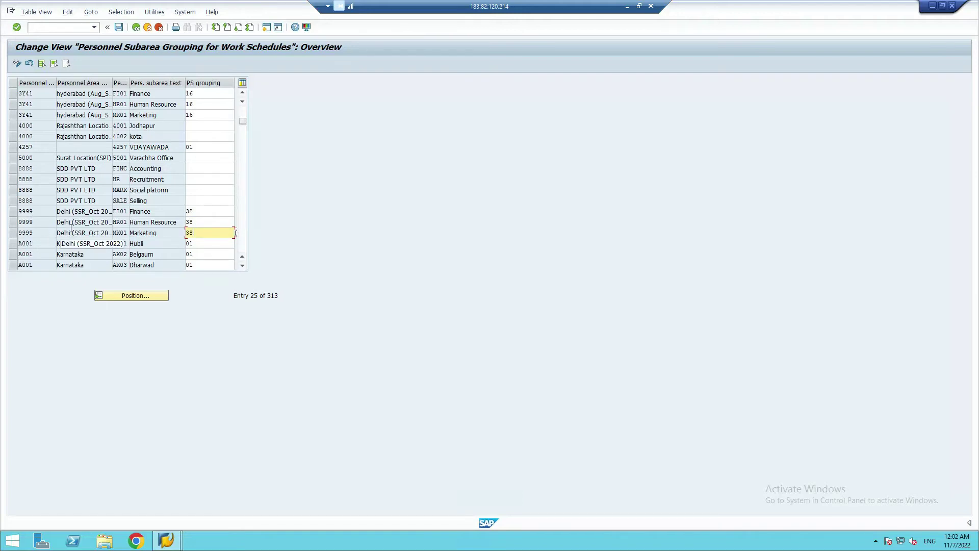
Check the neighbouring rows and save the PS grouping assignments under the proposed customizing request.
scroll(74, 229, down, 2)
scroll(92, 232, down, 2)
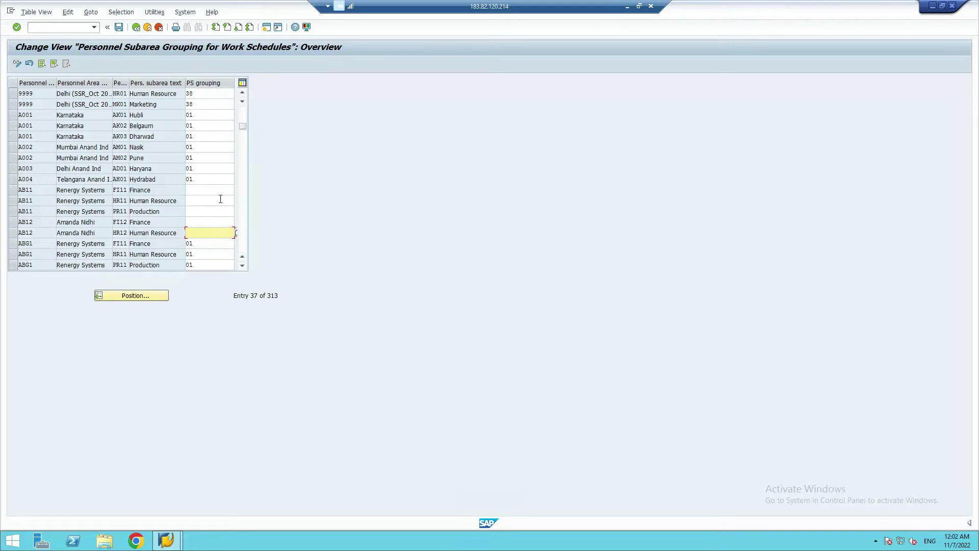
scroll(204, 209, up, 1)
key(Down)
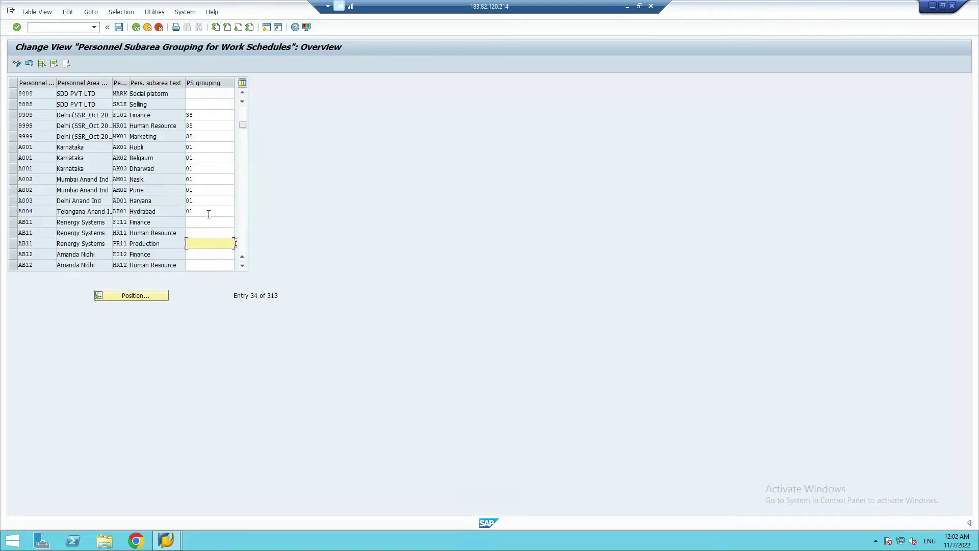
click(119, 27)
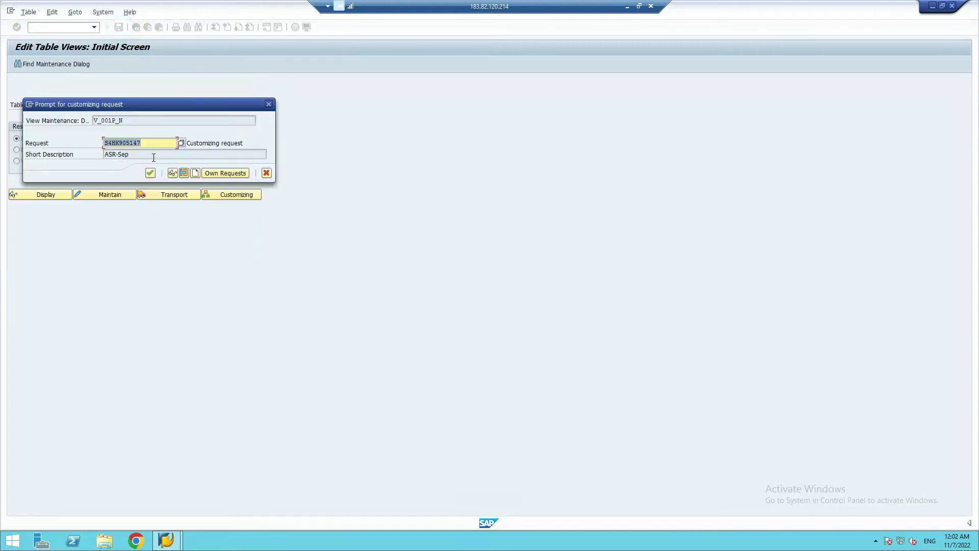
click(150, 174)
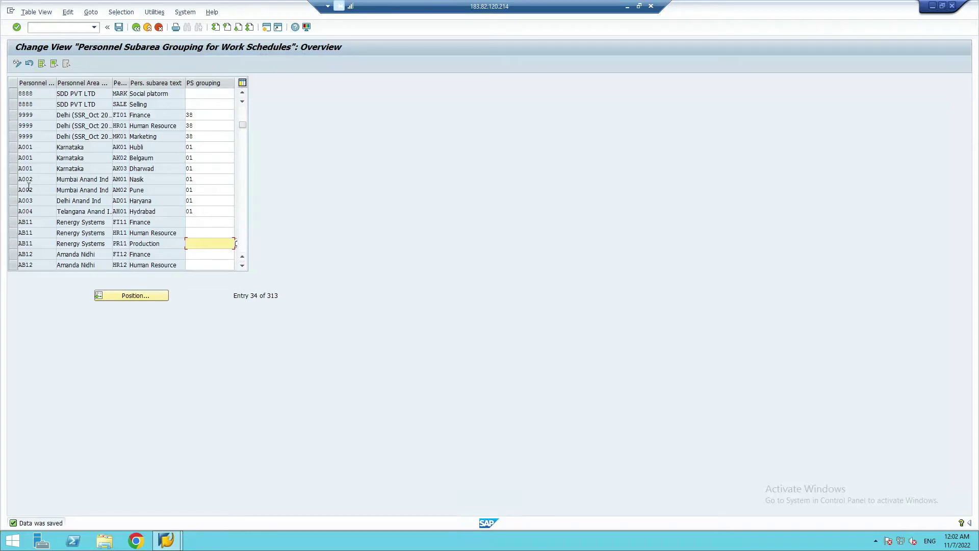
scroll(90, 209, up, 1)
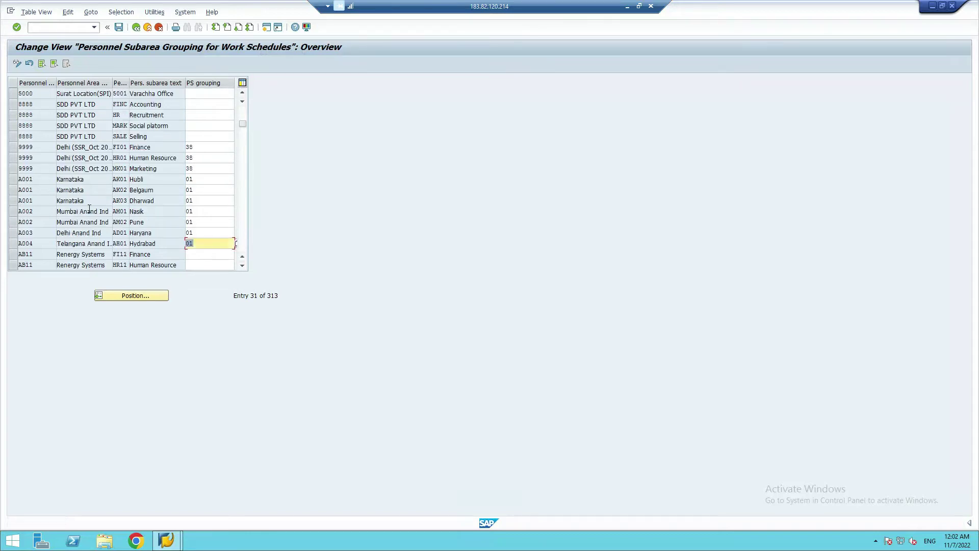
scroll(58, 225, down, 1)
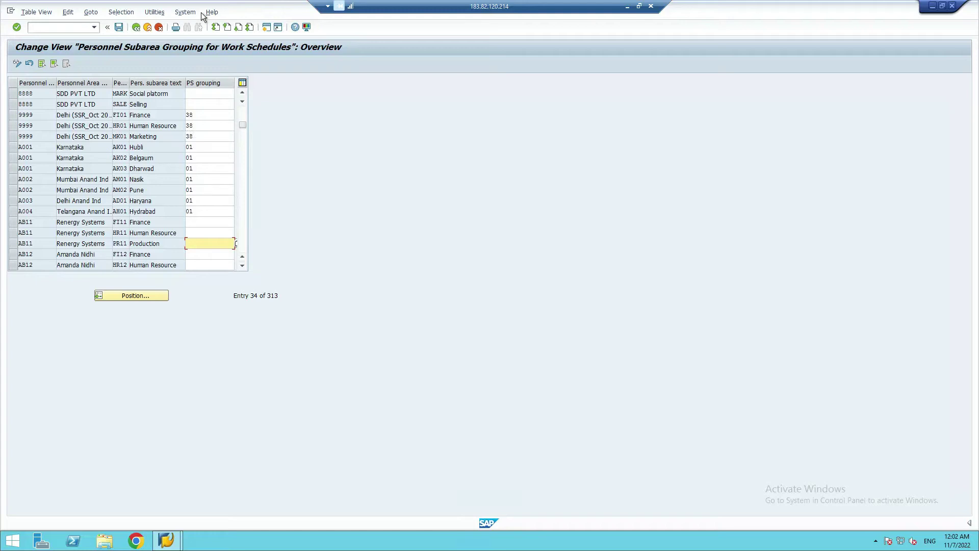
Leave the V_001P_N overview and enter V_001P_M as the table view to maintain.
click(137, 27)
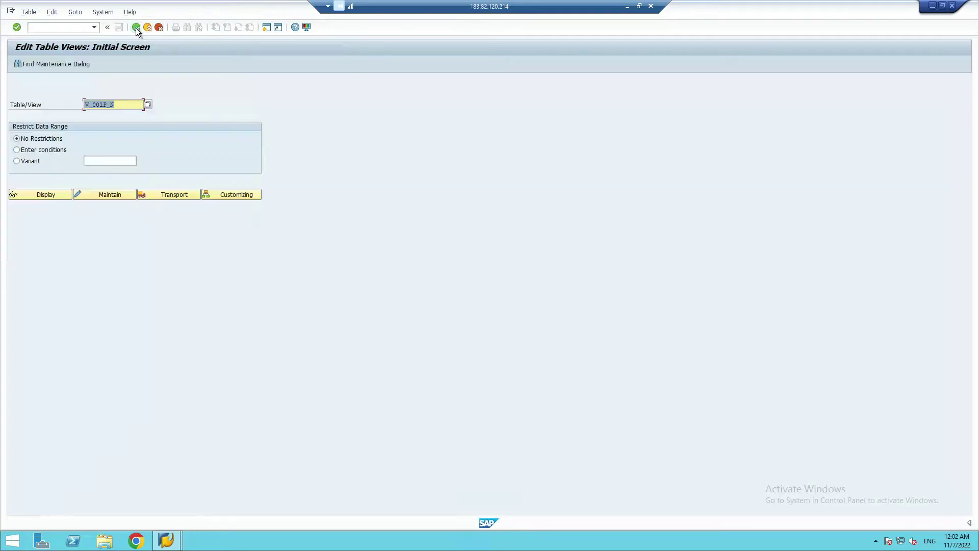
click(129, 106)
key(BackSpace)
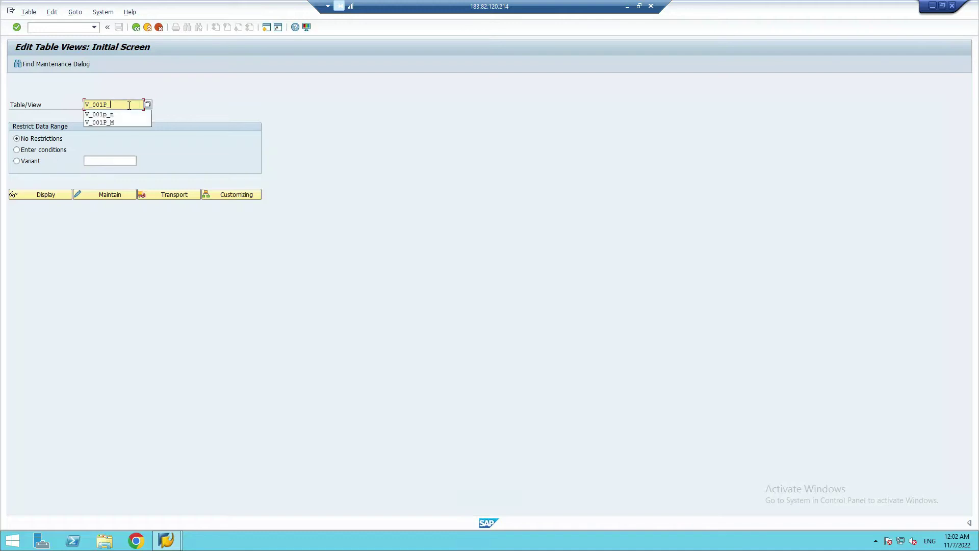
text(2)
key(BackSpace)
text(m)
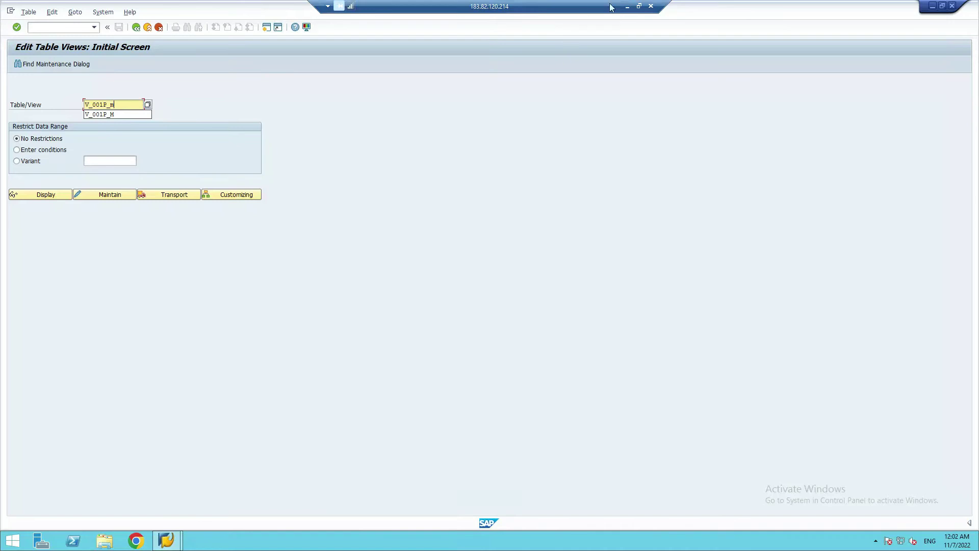
In the Google Sheets notes, fill the public holiday calendar grouping cell (V_001P_M) with green.
click(627, 6)
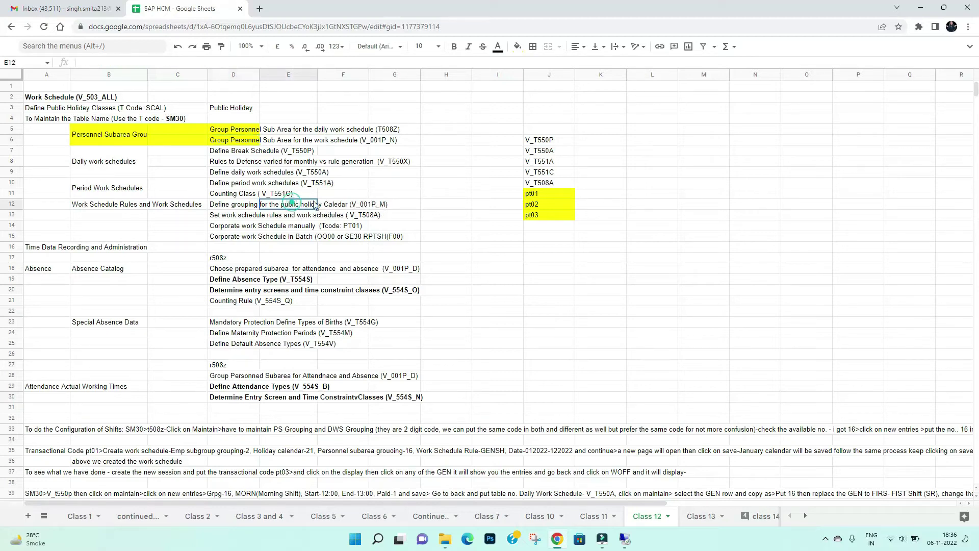
click(228, 205)
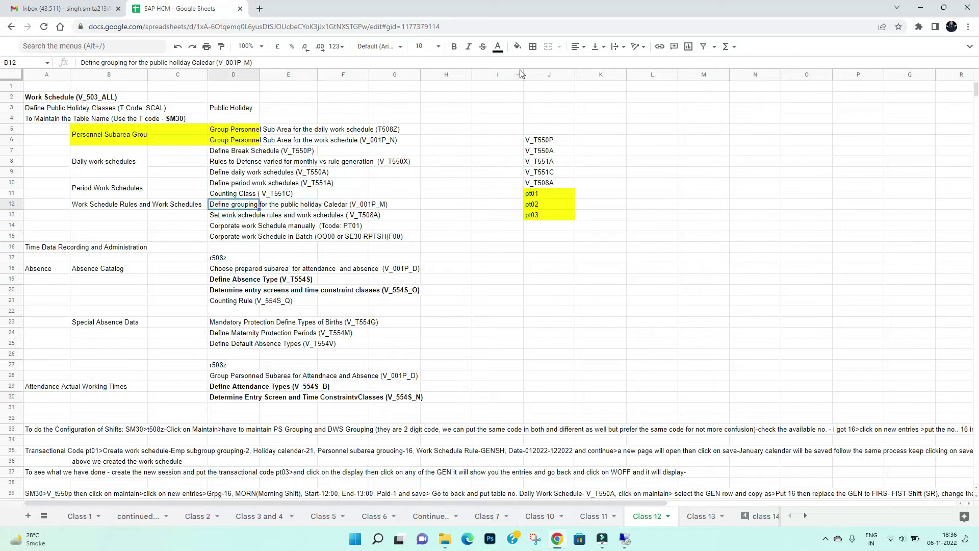
click(518, 46)
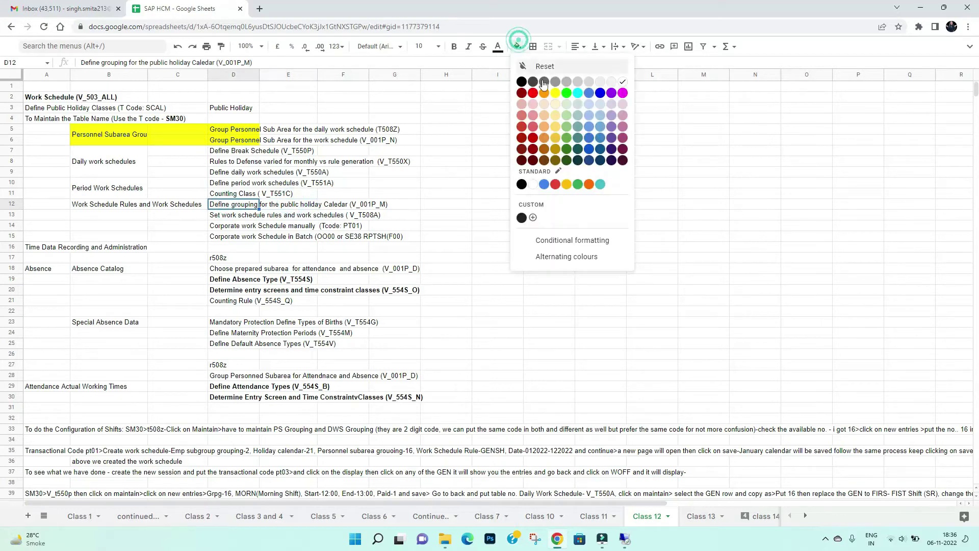
click(567, 127)
click(468, 280)
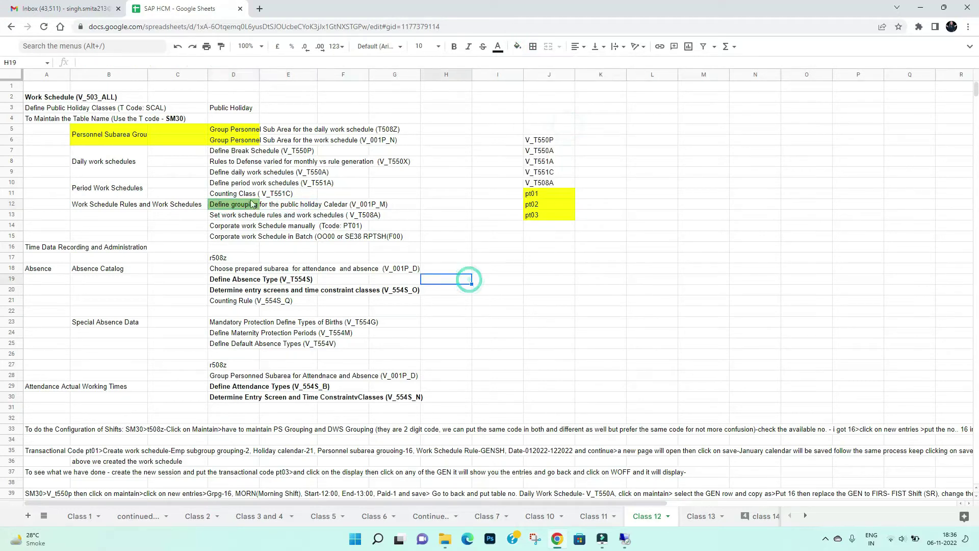
click(449, 215)
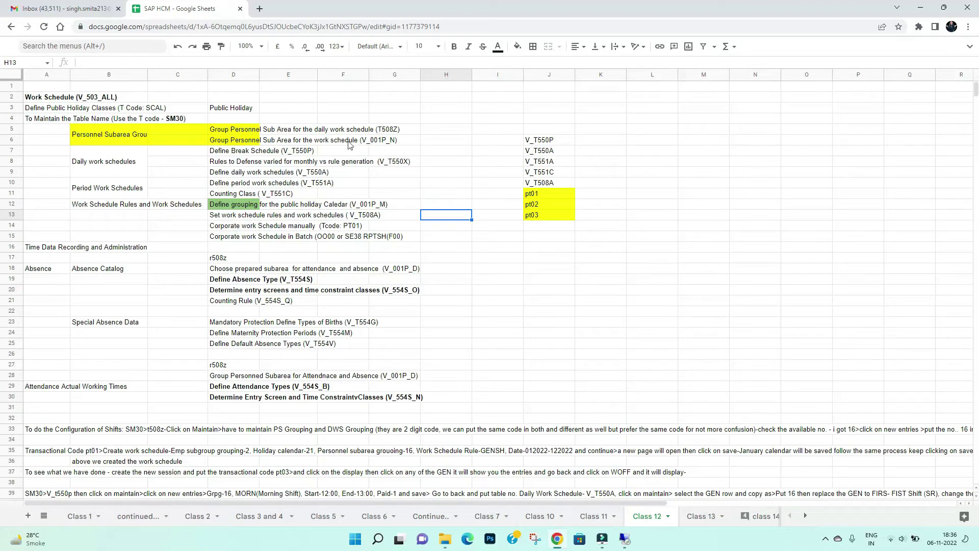
Look up the Define Break Schedule view name in the notes and open V_T550P for maintenance in SAP.
click(286, 156)
click(239, 153)
double_click(288, 153)
drag(281, 150, 310, 151)
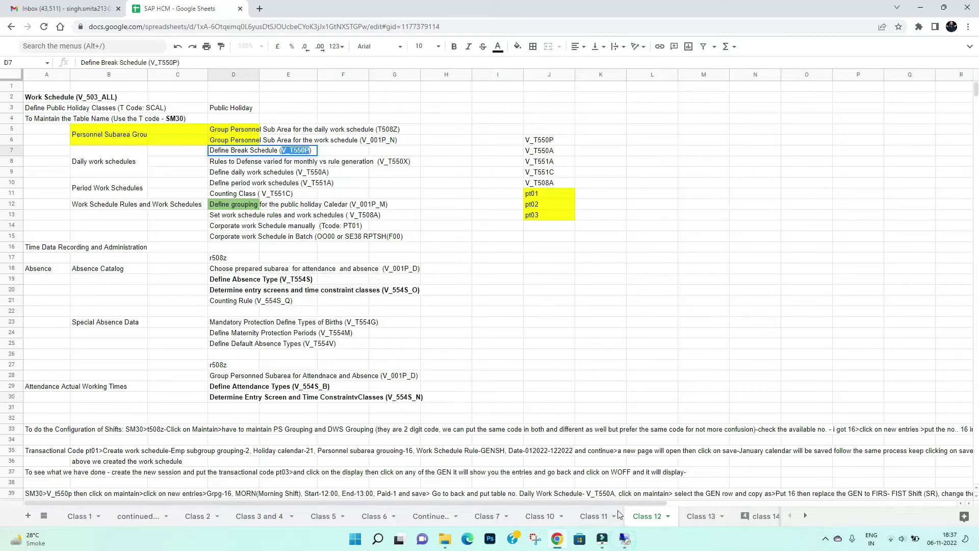
click(623, 536)
drag(117, 103, 65, 103)
text(V)
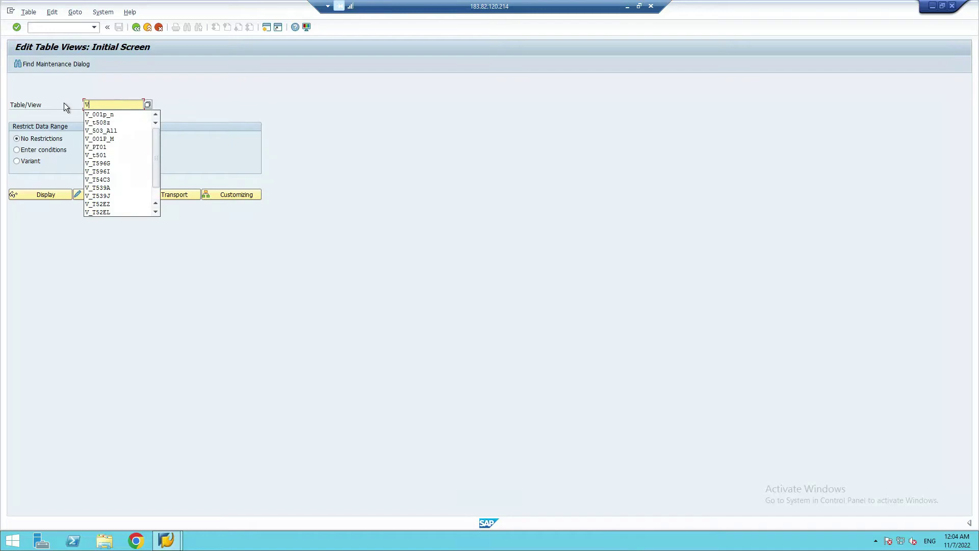
text(_t55)
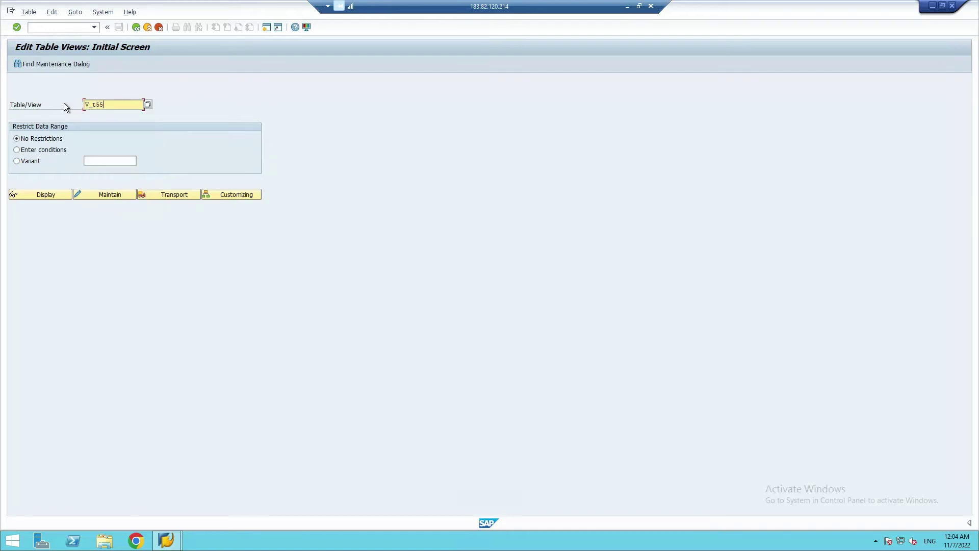
text(0)
double_click(116, 104)
click(105, 195)
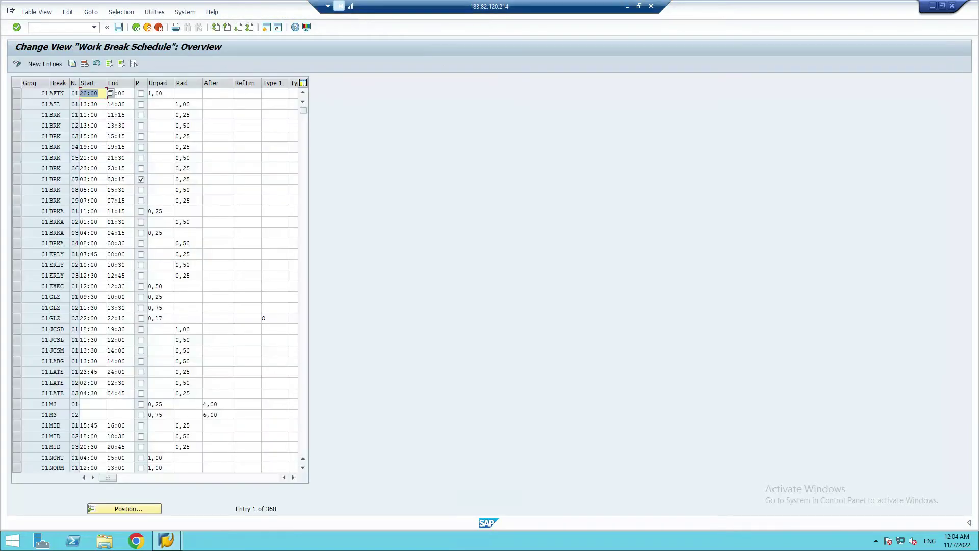
Check the Define Break Schedule note and start a new work break schedule entry with grouping 38 and break AFTN.
click(626, 7)
click(312, 173)
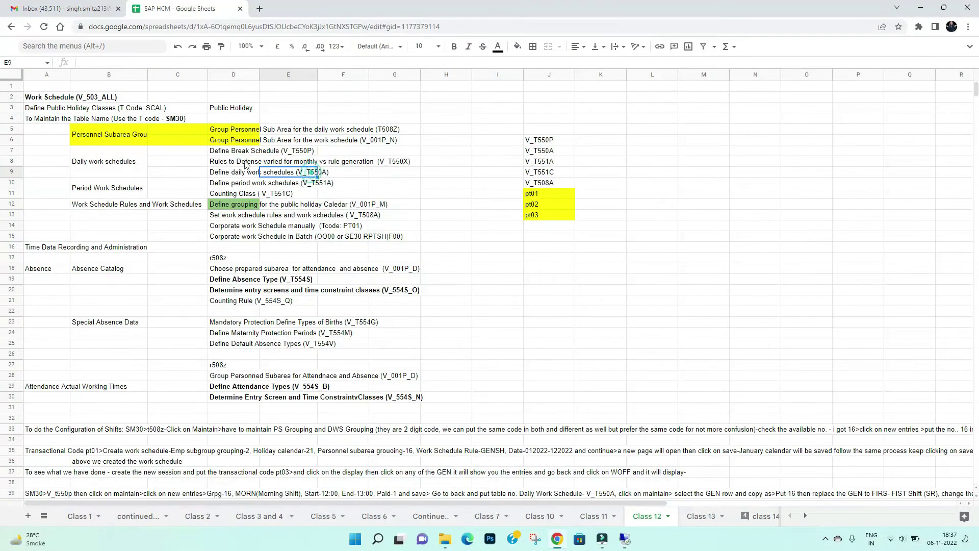
click(230, 153)
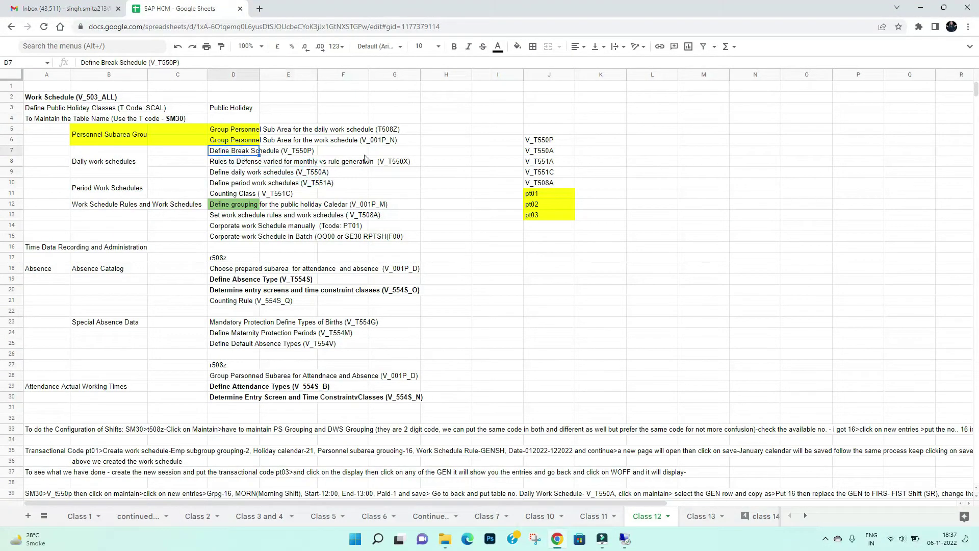
click(626, 538)
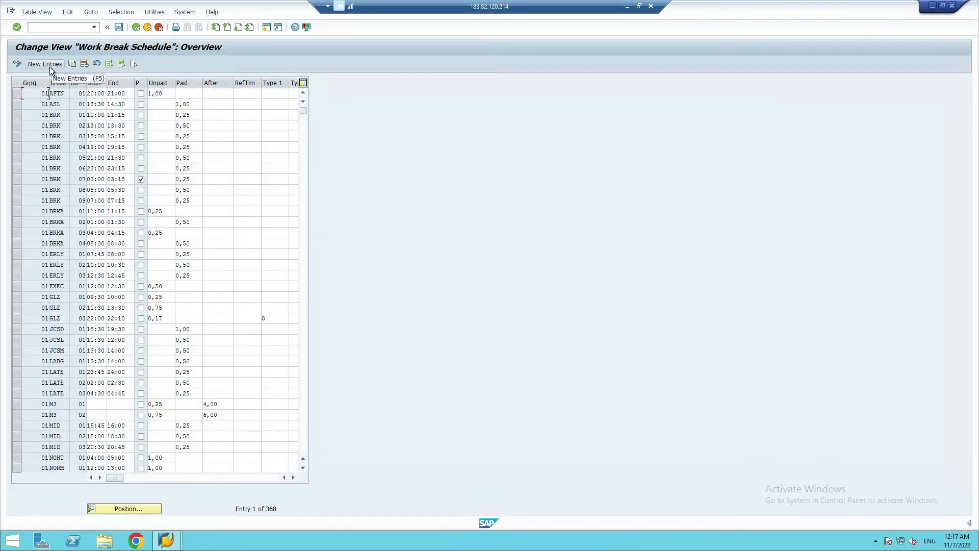
click(50, 66)
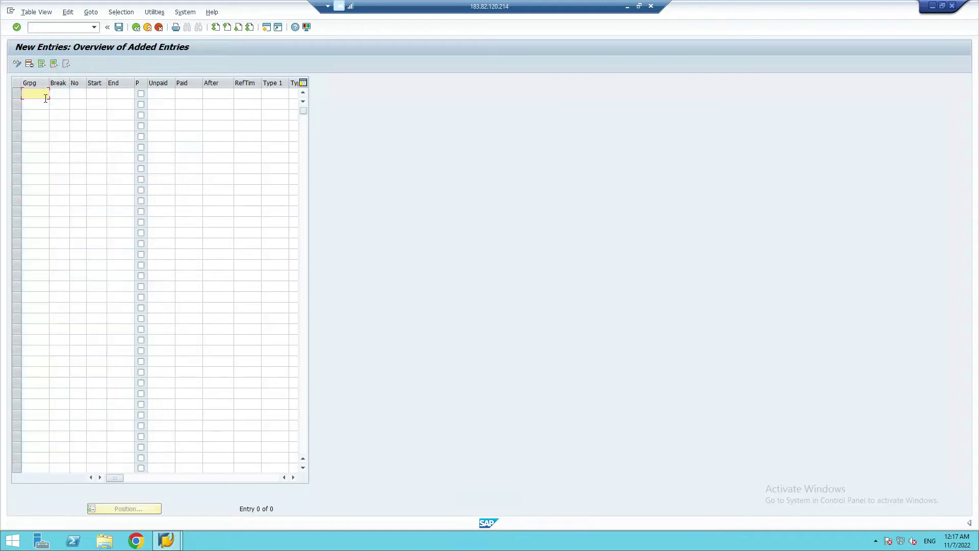
text(38)
click(61, 92)
text(af)
click(55, 103)
Set the AFTN break's start time to 13:00 and end time to 14:00.
click(96, 94)
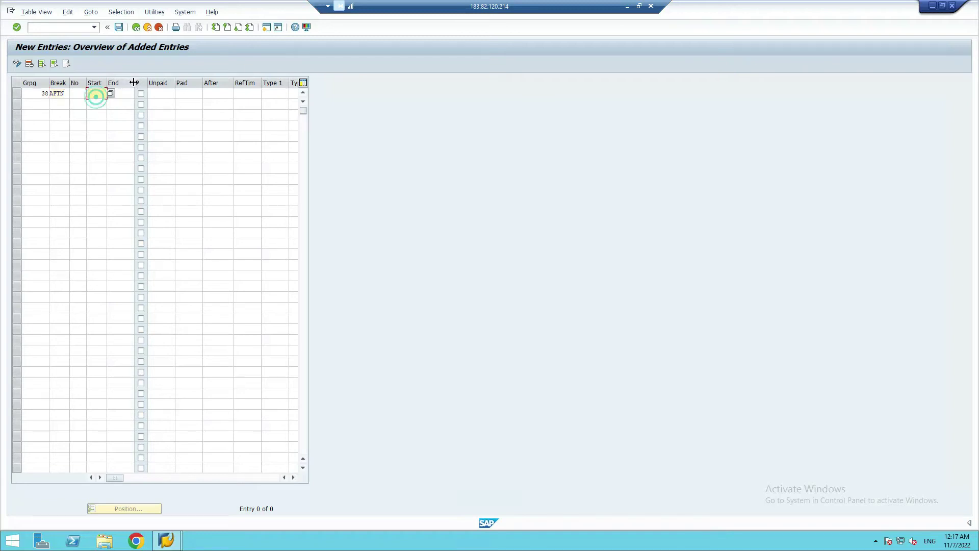
text(13)
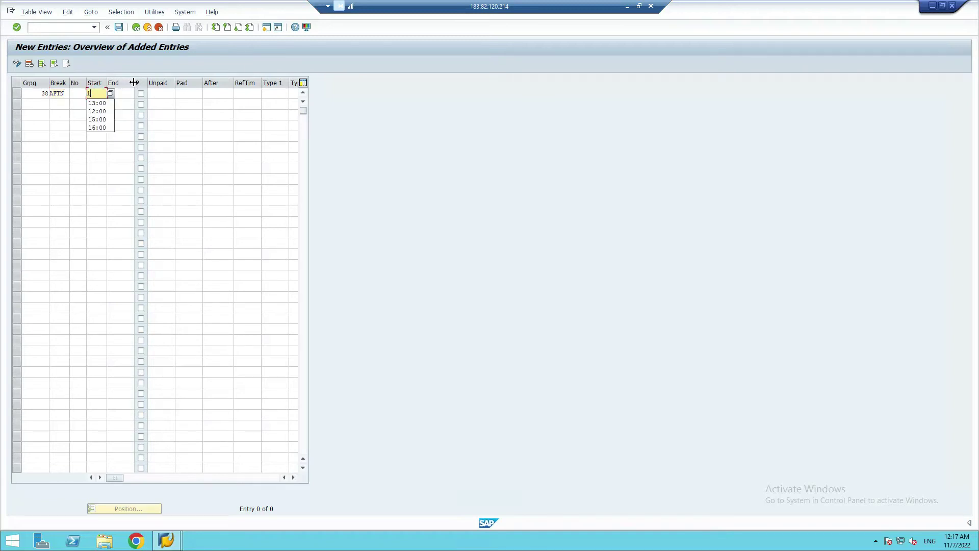
click(97, 104)
click(124, 97)
text(140)
key(BackSpace)
key(BackSpace)
click(120, 103)
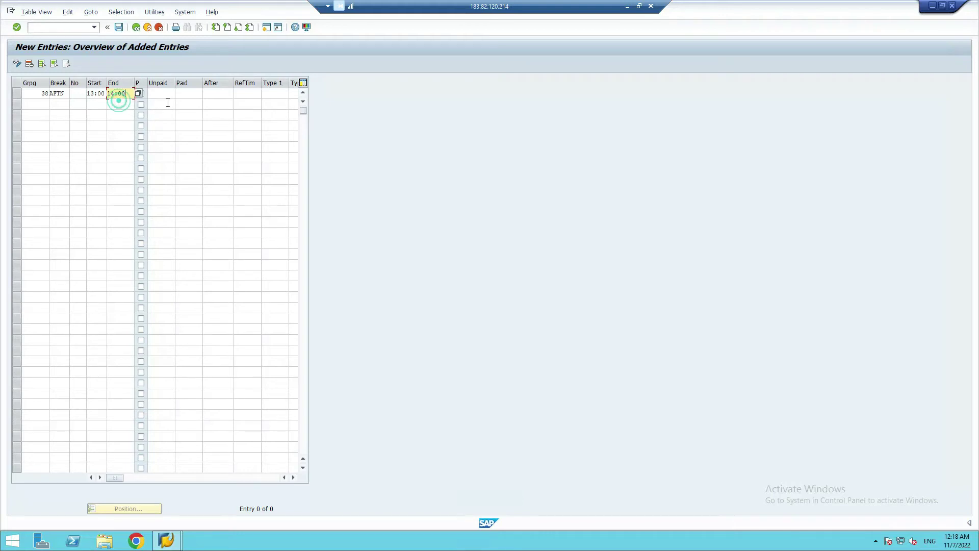
Set the break's paid time to 1 hour and save the entry under the proposed customizing request.
click(194, 95)
text(1)
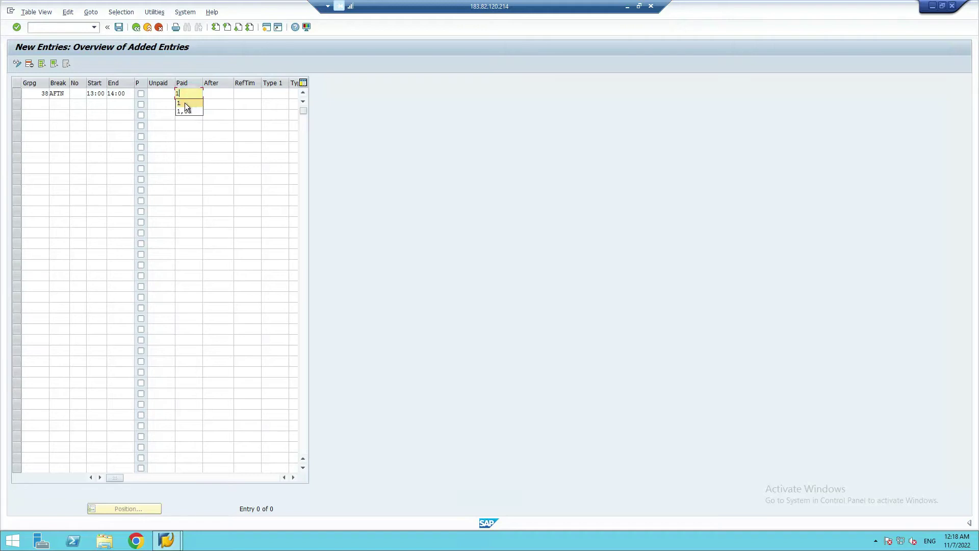
click(185, 112)
click(120, 27)
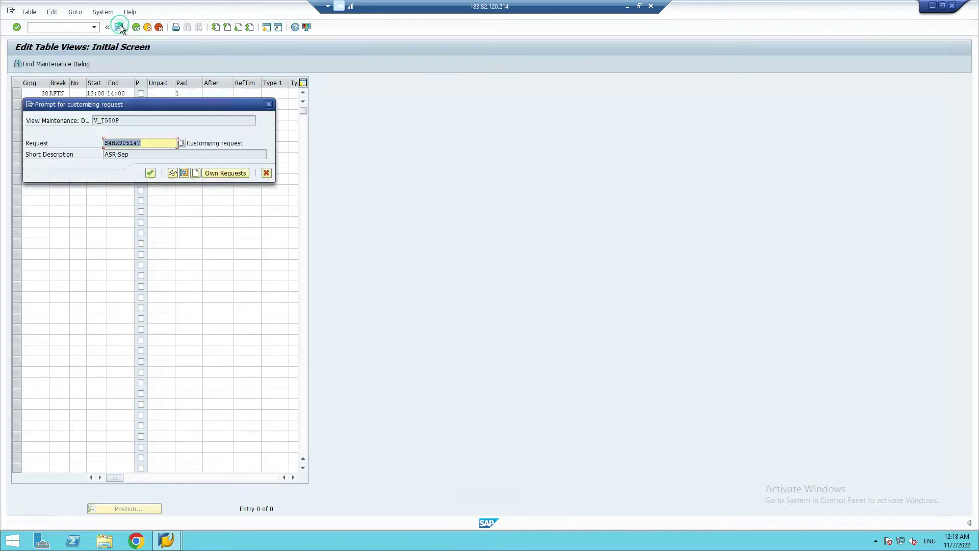
click(151, 172)
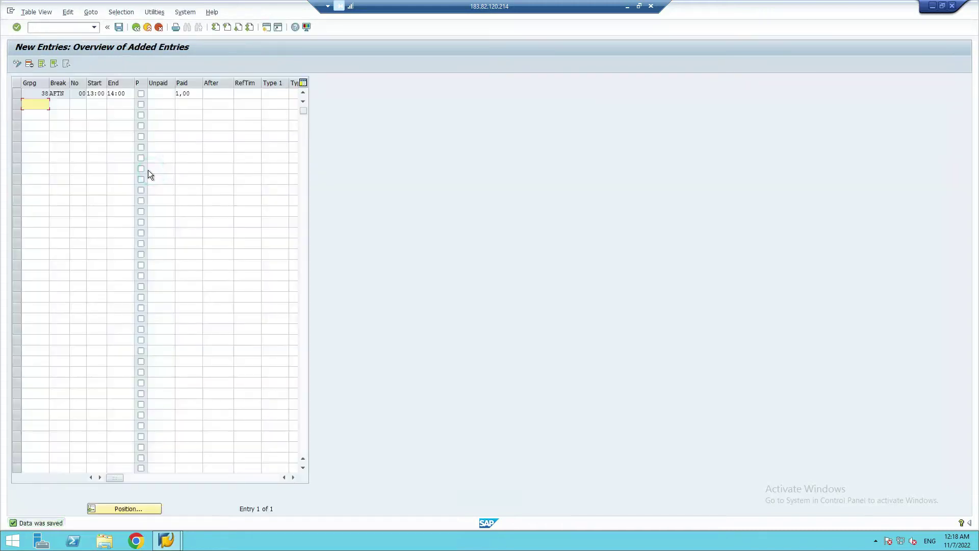
Return to the table view selection, consult the notes for the next view, and enter V_T550X.
click(136, 26)
click(136, 27)
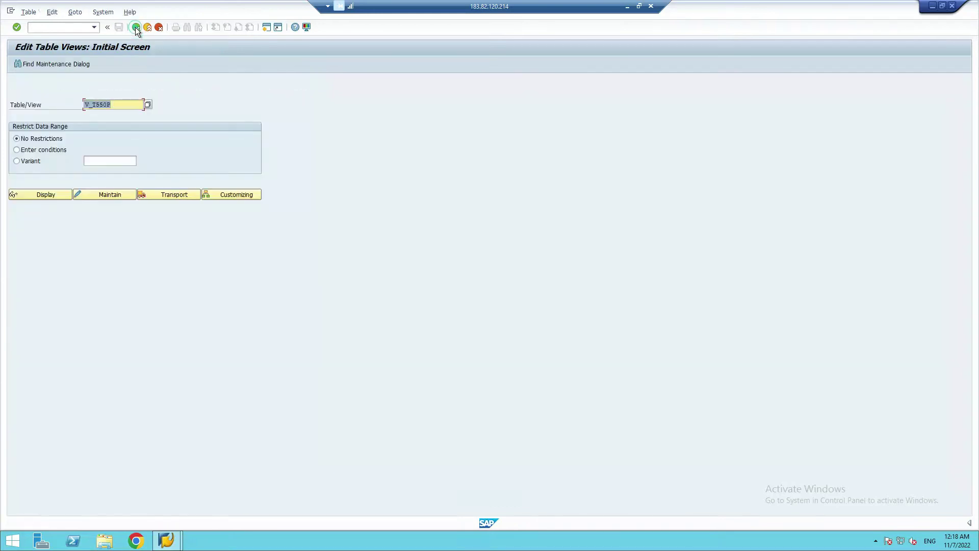
click(123, 104)
click(628, 6)
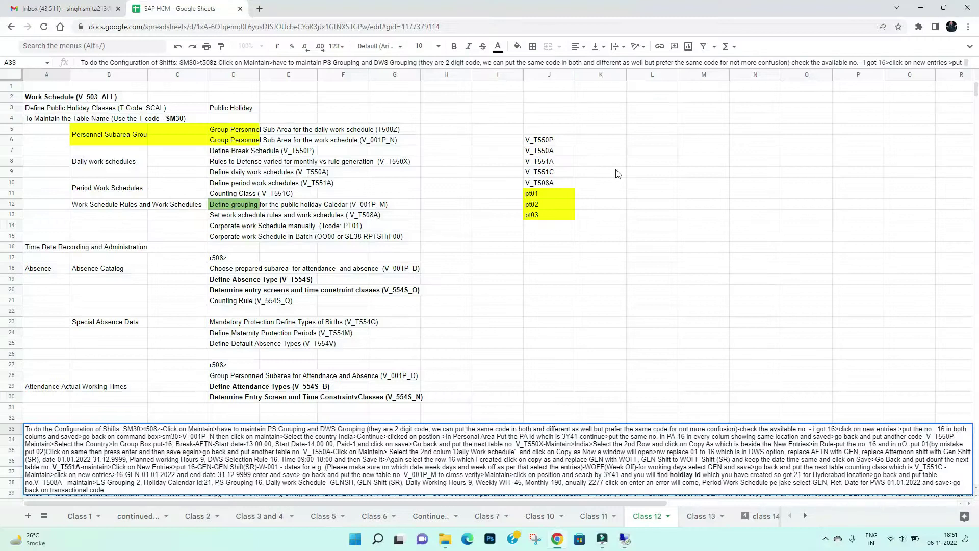
click(293, 155)
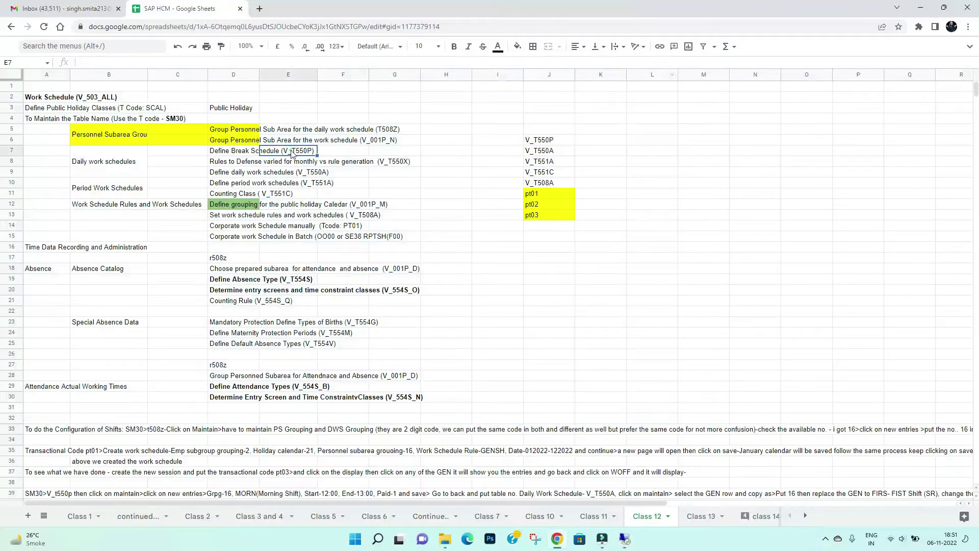
click(223, 155)
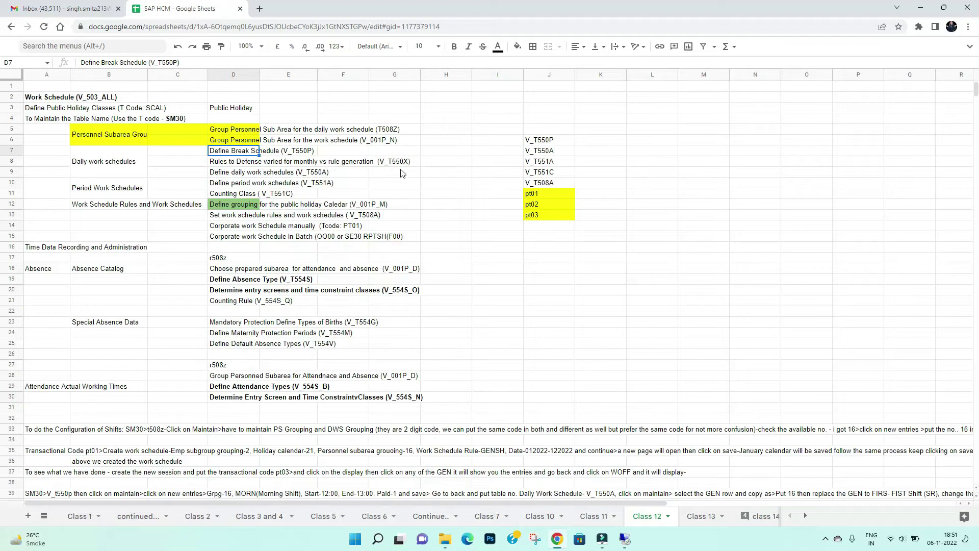
click(626, 539)
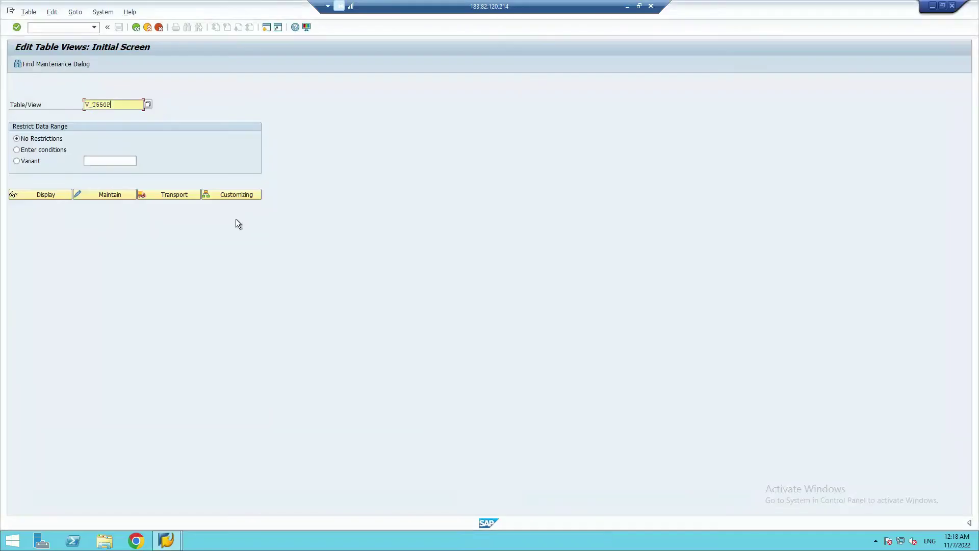
drag(94, 104, 142, 104)
click(120, 102)
key(BackSpace)
text(x)
Check the note on rules for monthly work schedule rule generation and open V_T550X for maintenance in SAP.
click(627, 6)
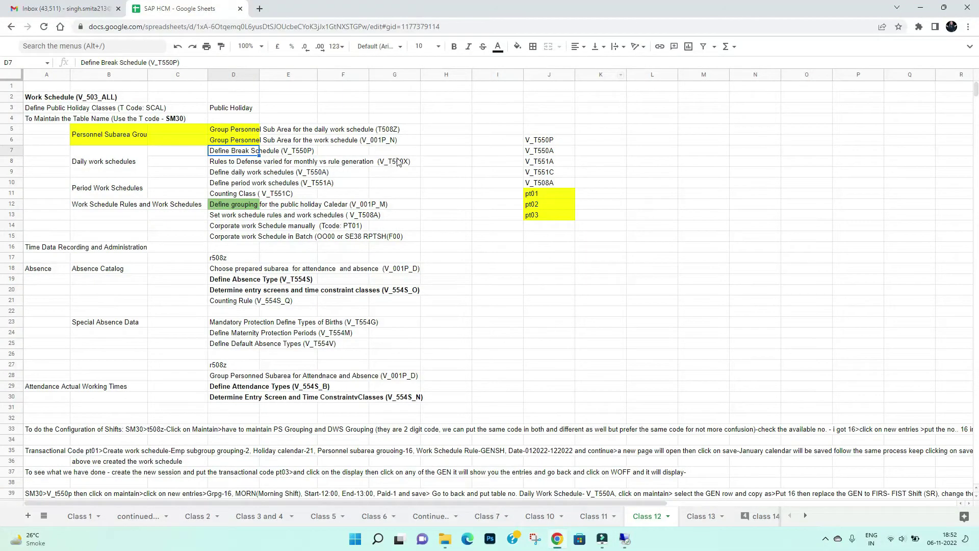
click(304, 162)
click(236, 164)
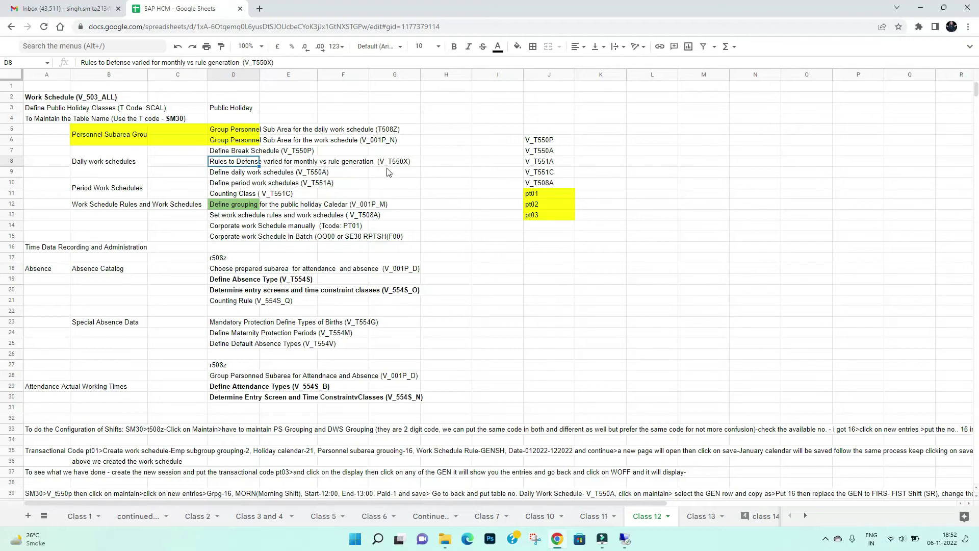
click(626, 540)
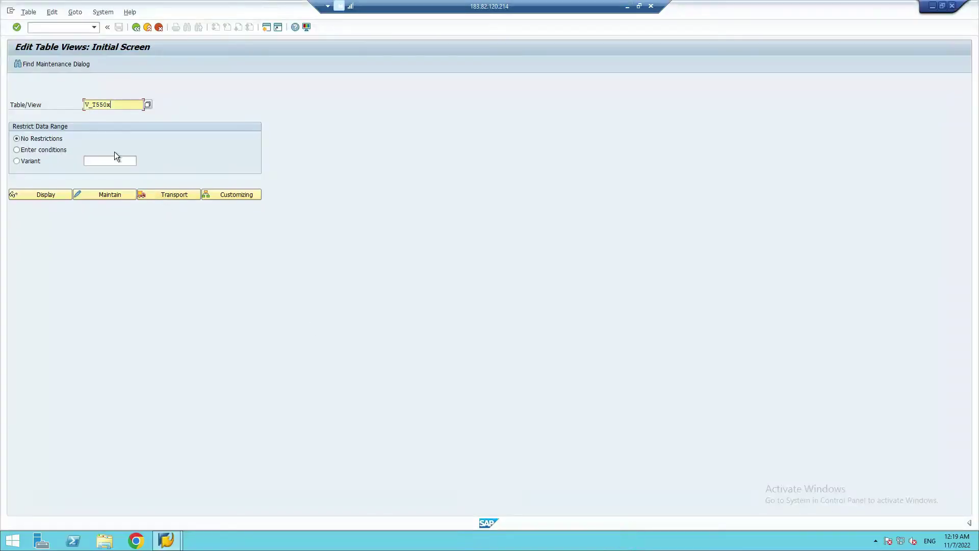
click(115, 194)
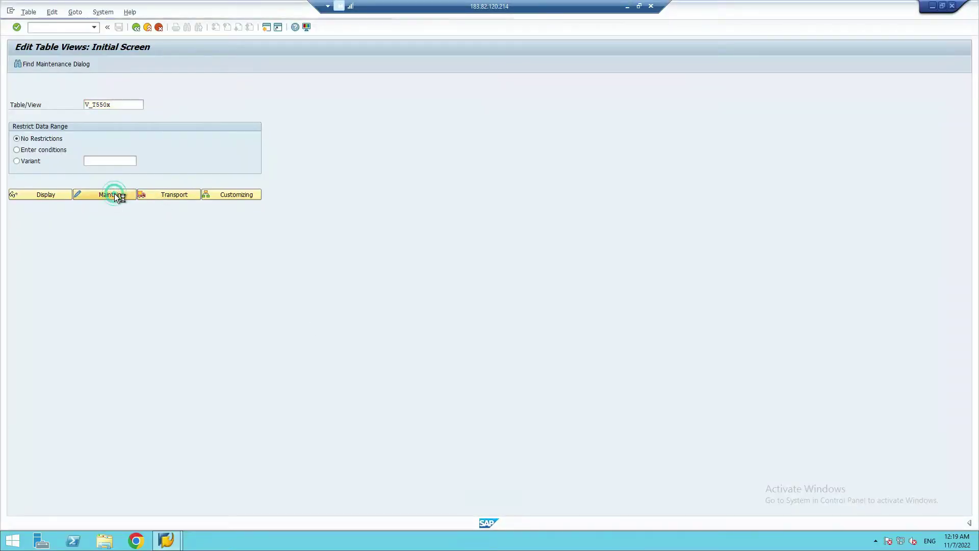
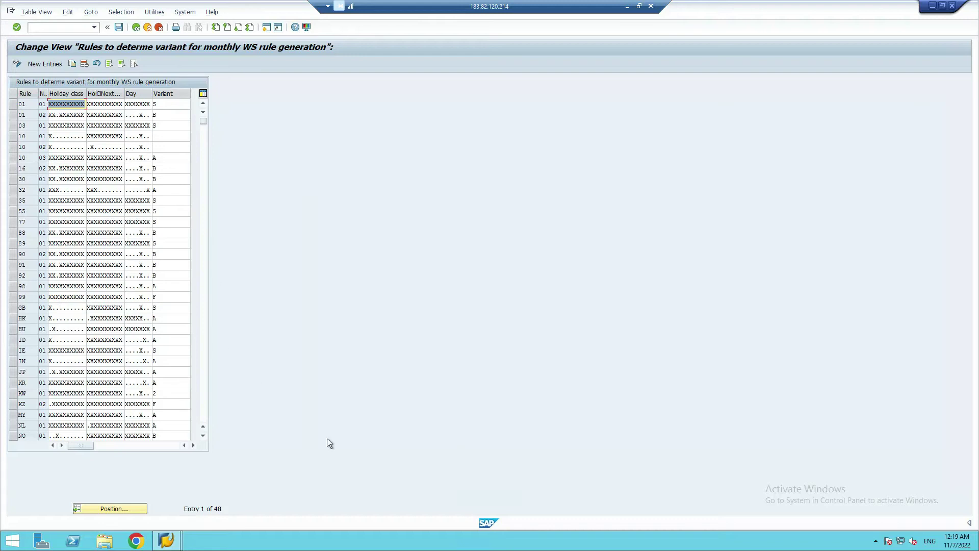
Read the full shift configuration instructions in cell A33 of the notes for the V_T550X settings and return to SAP.
click(629, 6)
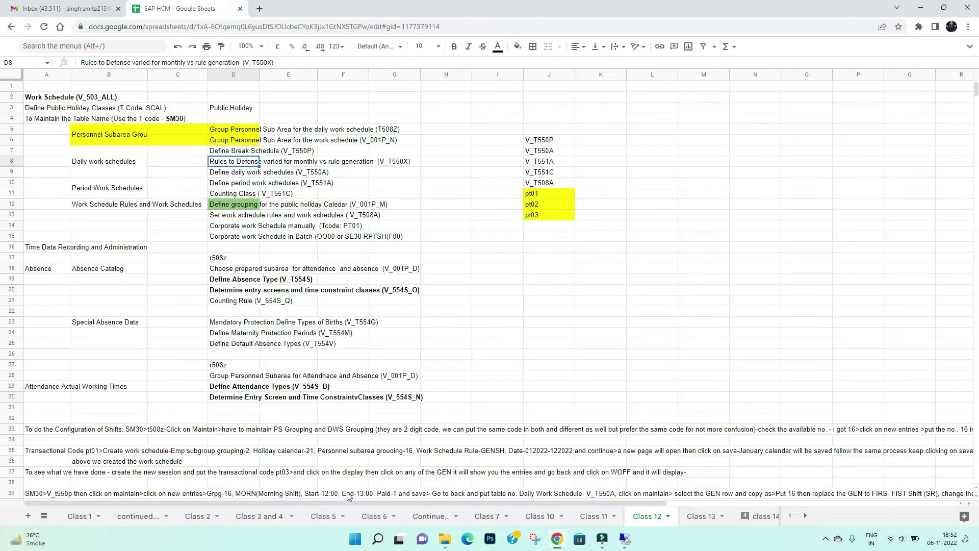
double_click(46, 429)
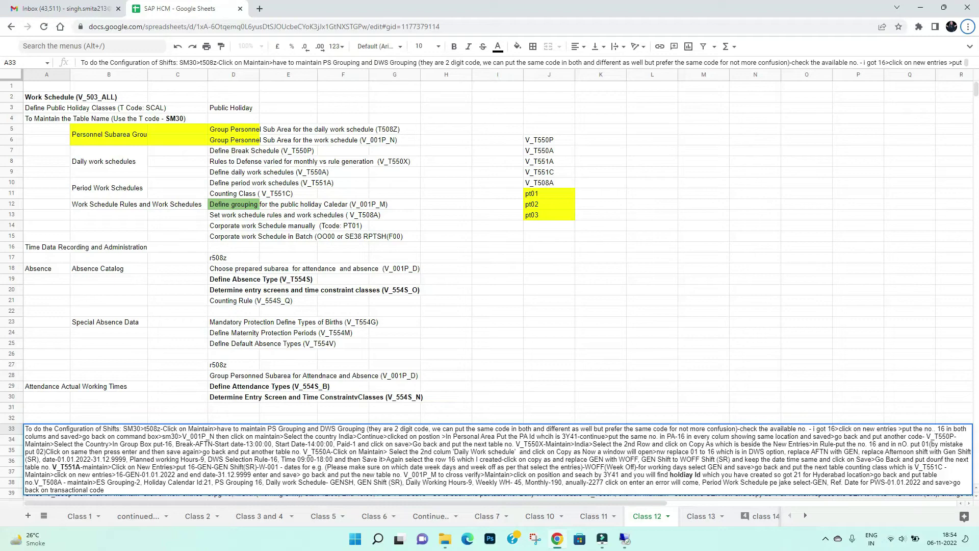
click(625, 540)
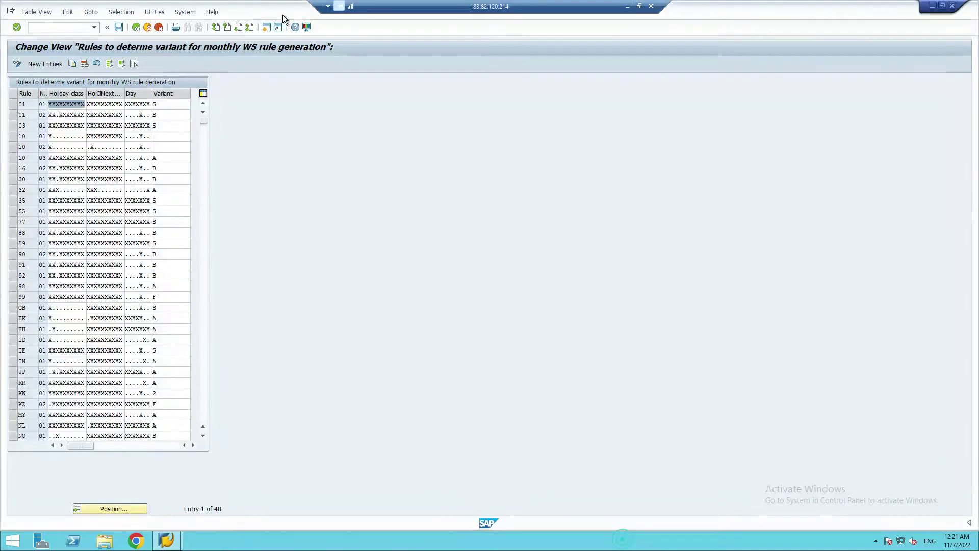
Copy the second row of the rules table (rule 01, number 02) as the basis for a new entry.
click(40, 64)
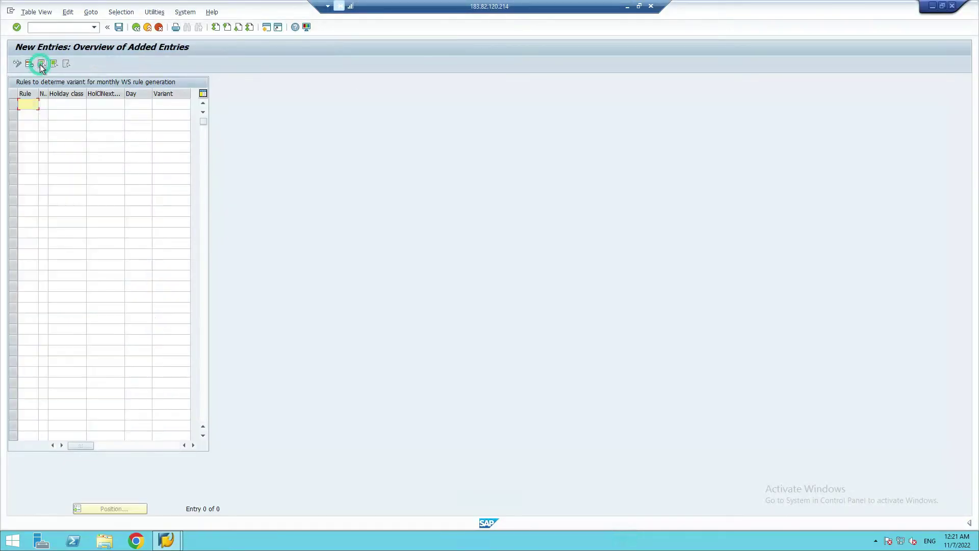
click(136, 28)
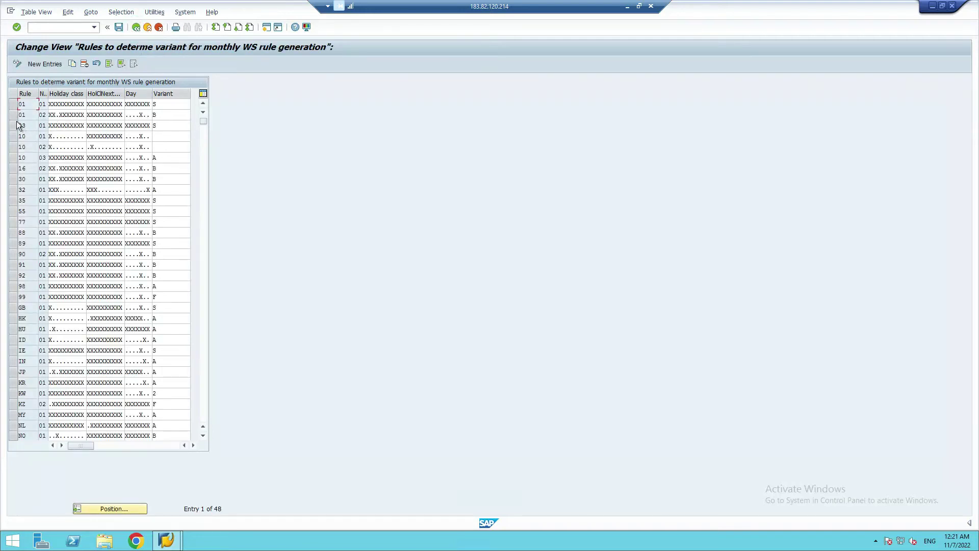
click(13, 115)
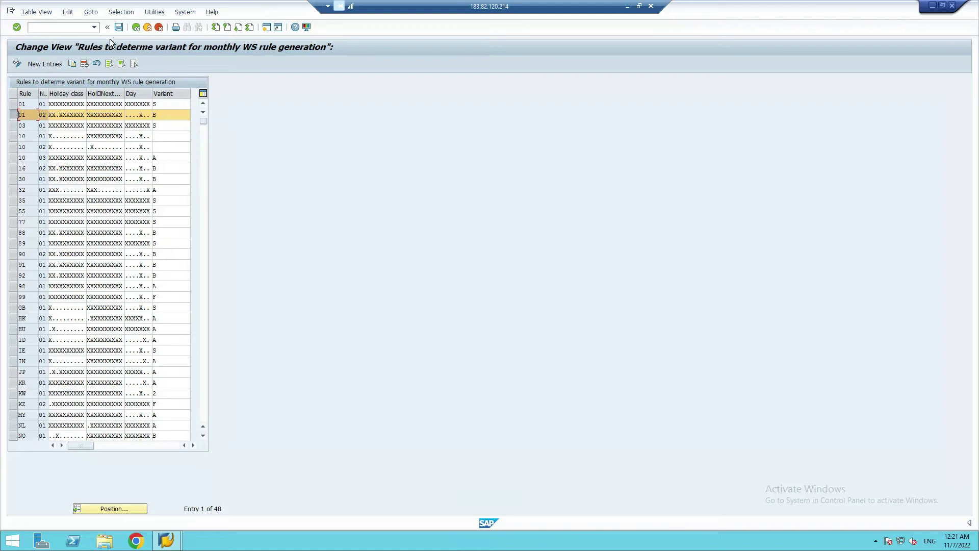
click(73, 65)
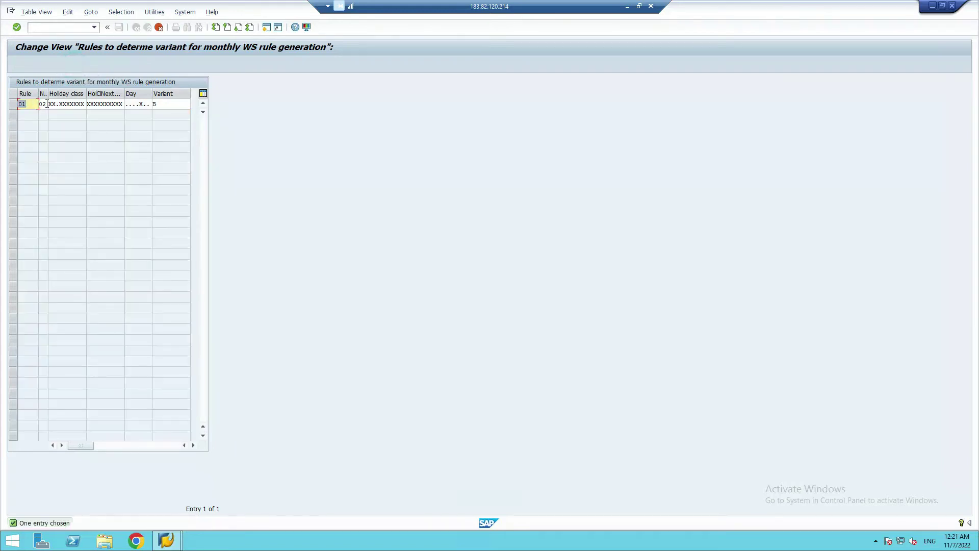
Set the copied entry to rule 38 and number 01, and save it under the proposed customizing request.
text(38)
click(44, 105)
double_click(75, 106)
click(120, 104)
click(141, 105)
click(163, 105)
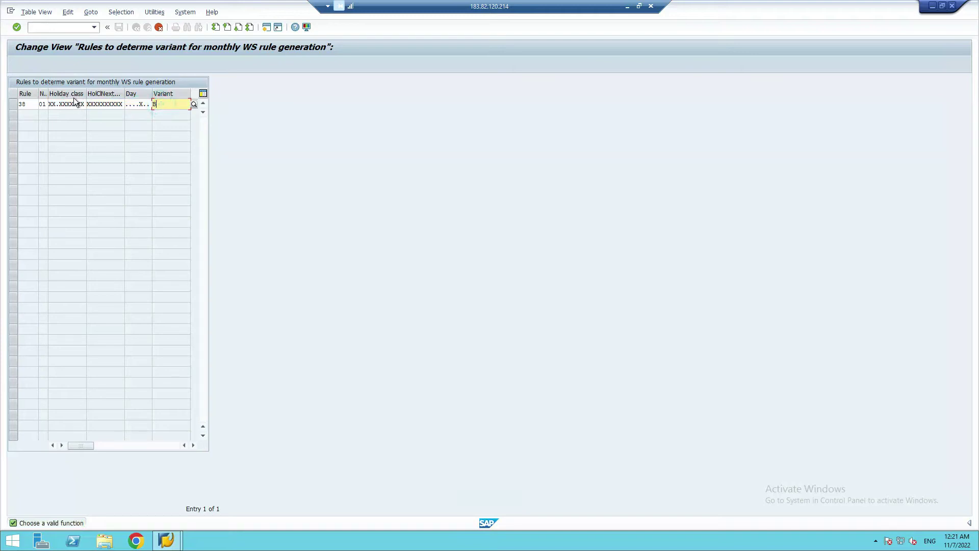
key(Return)
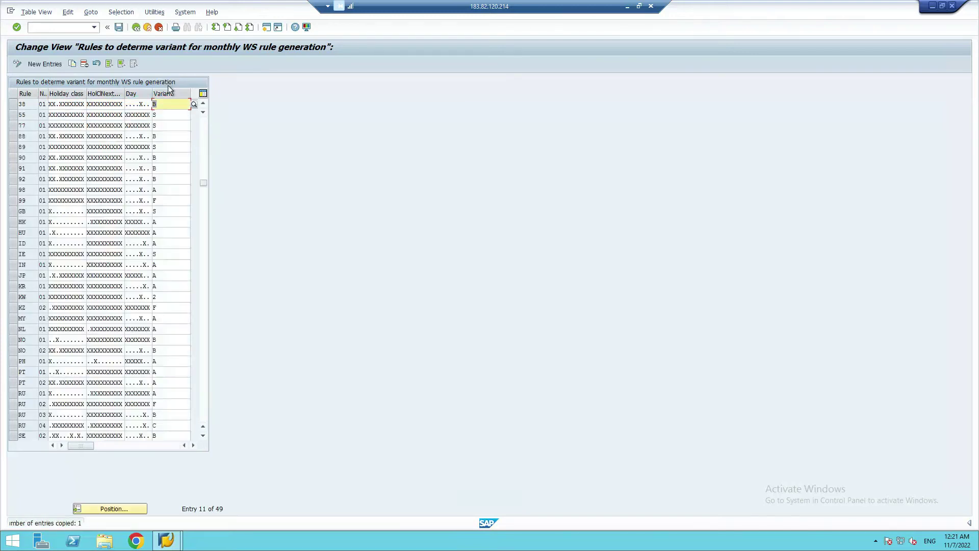
click(118, 27)
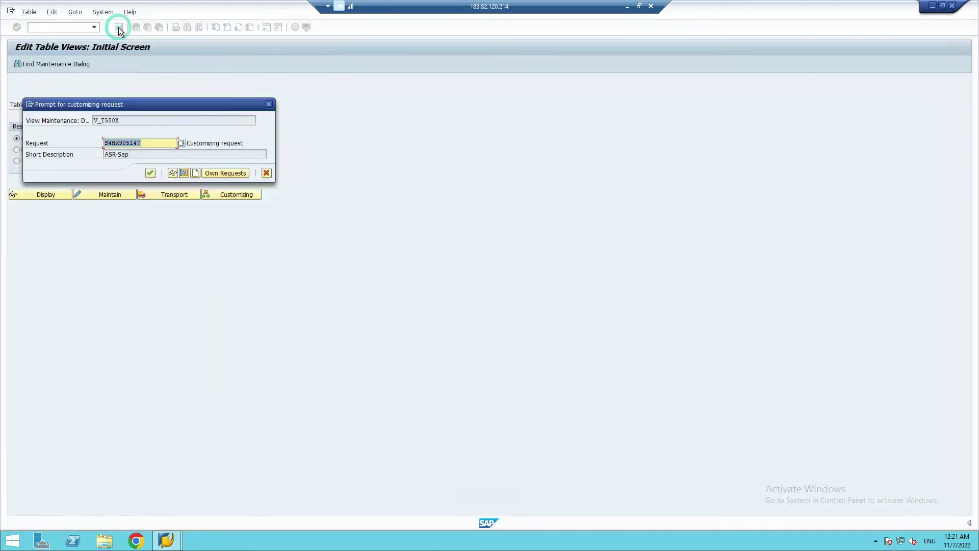
click(149, 174)
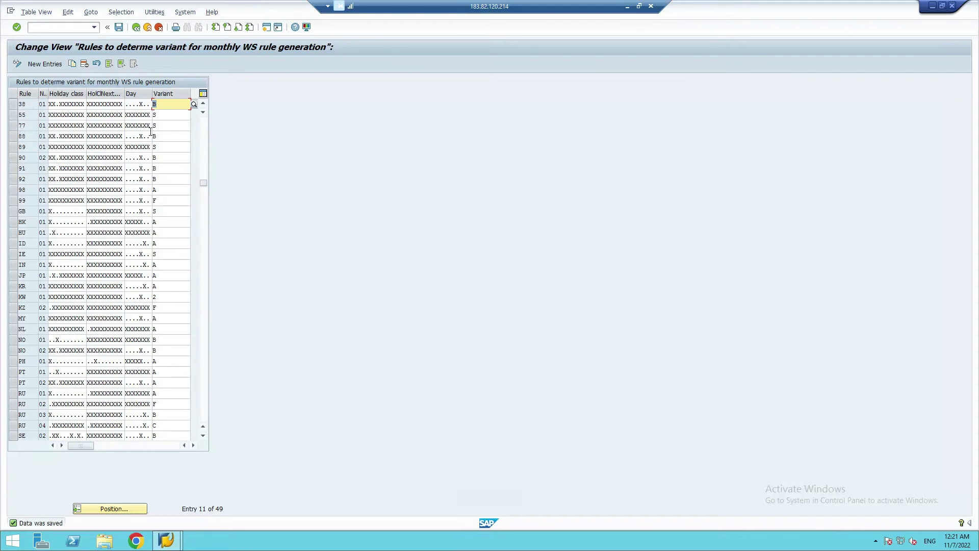
Record Rule:38 in cell L62 of the Class 3 and 4 notes sheet and return to SAP.
click(627, 6)
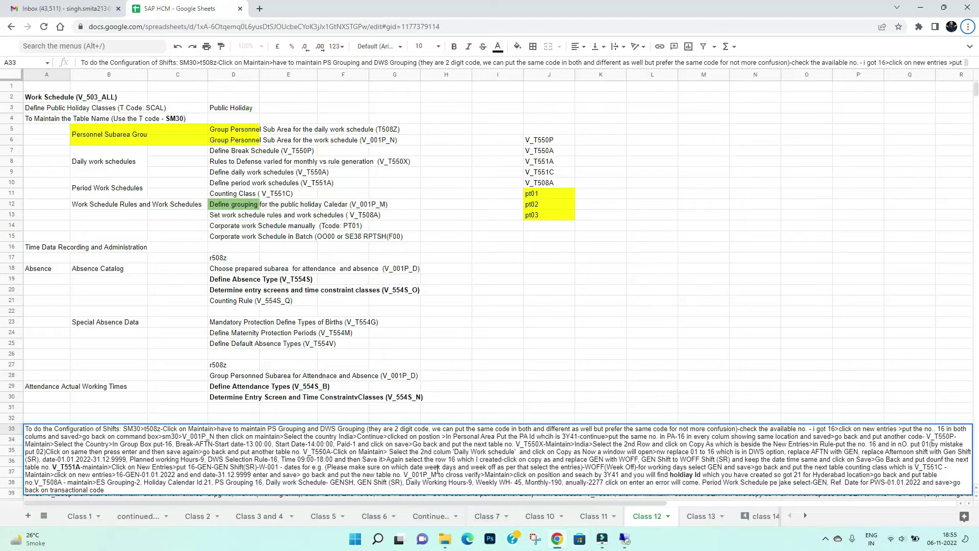
click(498, 375)
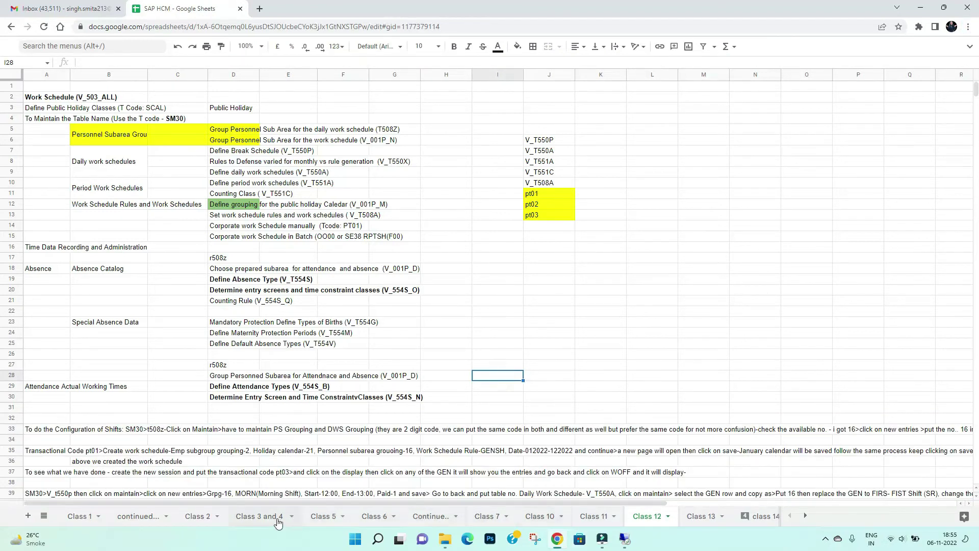
click(259, 516)
click(682, 333)
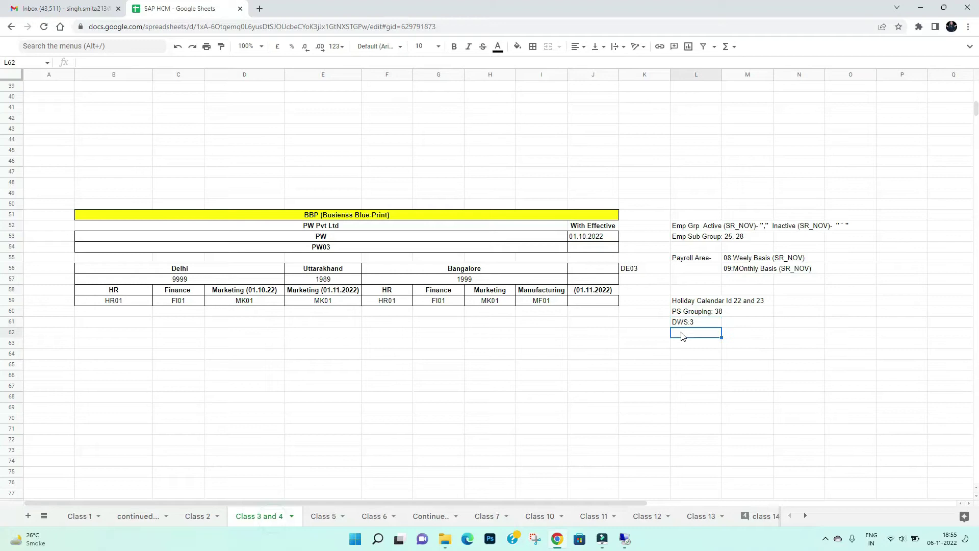
text(Ru)
key(BackSpace)
text(:3)
click(709, 357)
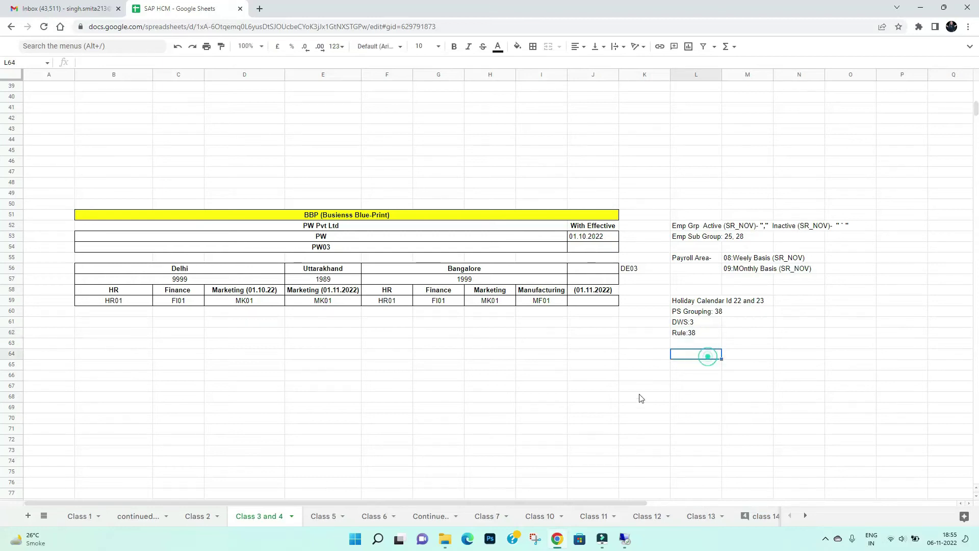
click(629, 542)
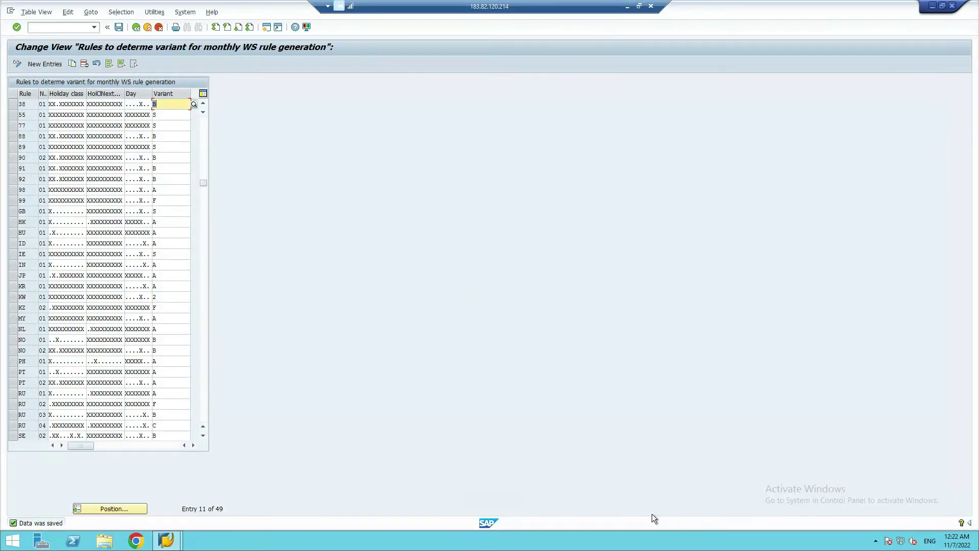
Return to the table view selection and check the Class 12 notes for the next view to maintain.
click(137, 27)
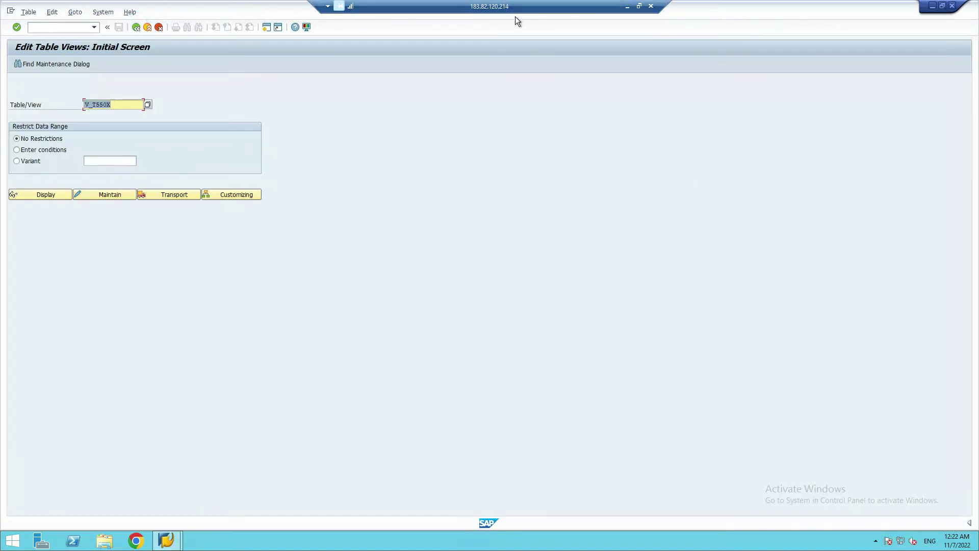
click(627, 7)
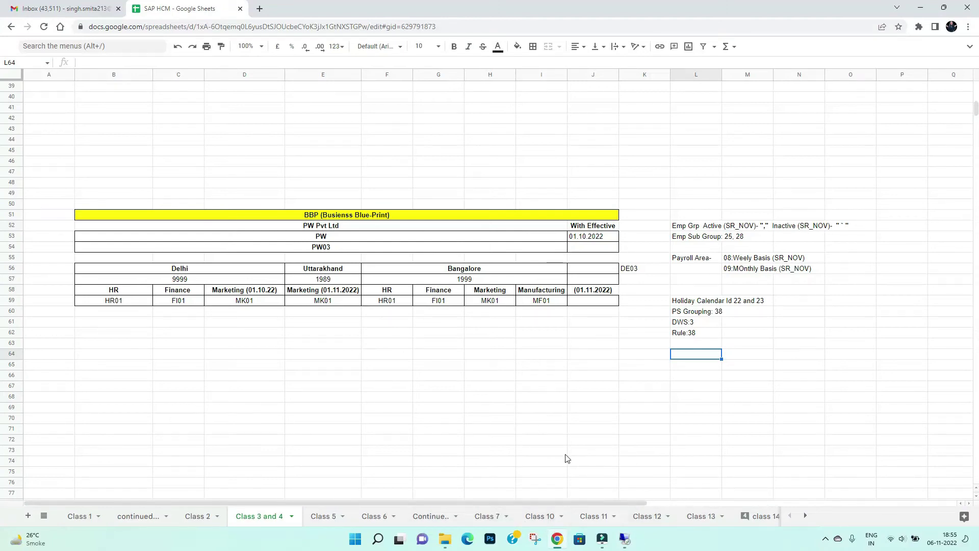
click(648, 516)
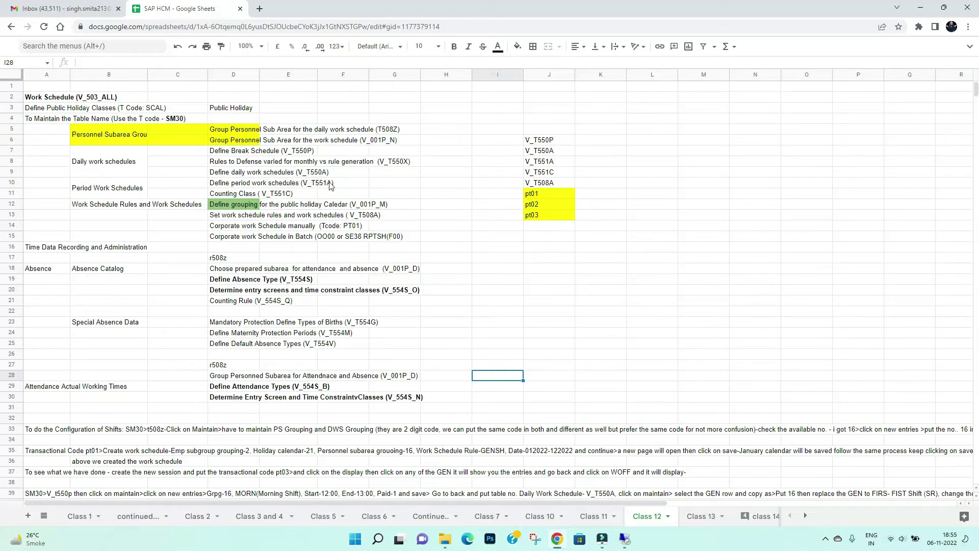
click(630, 544)
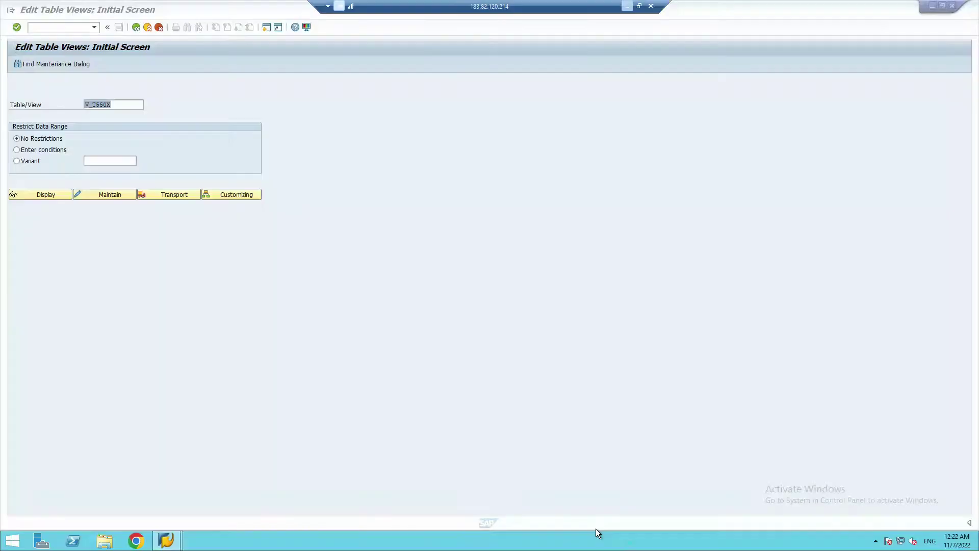
Change the table view to V_T550A and open it for maintenance.
click(130, 105)
click(130, 104)
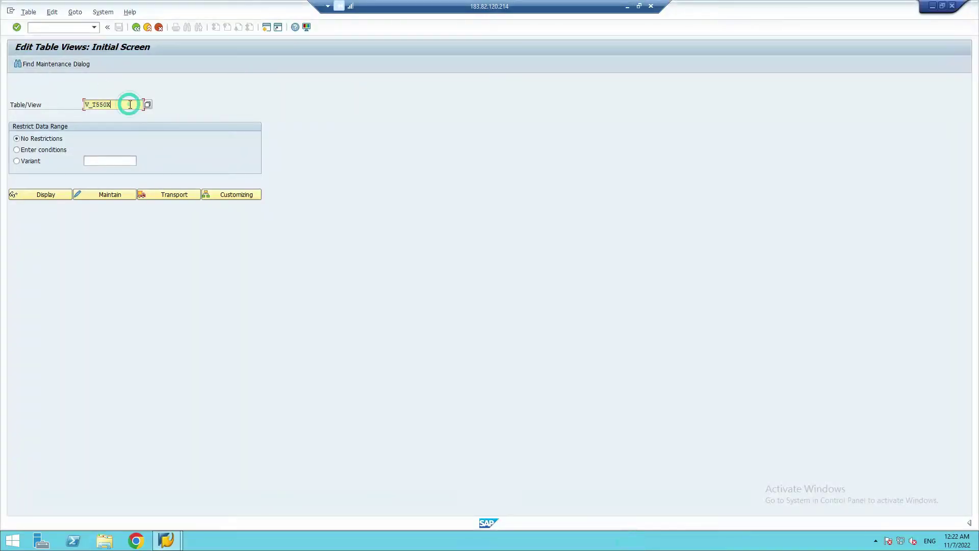
key(BackSpace)
text(A)
click(115, 197)
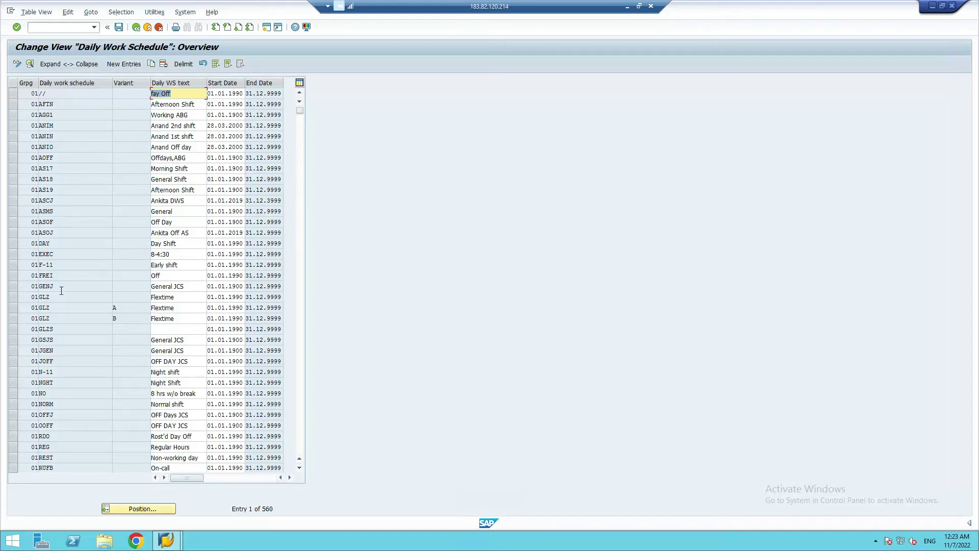
scroll(62, 289, down, 3)
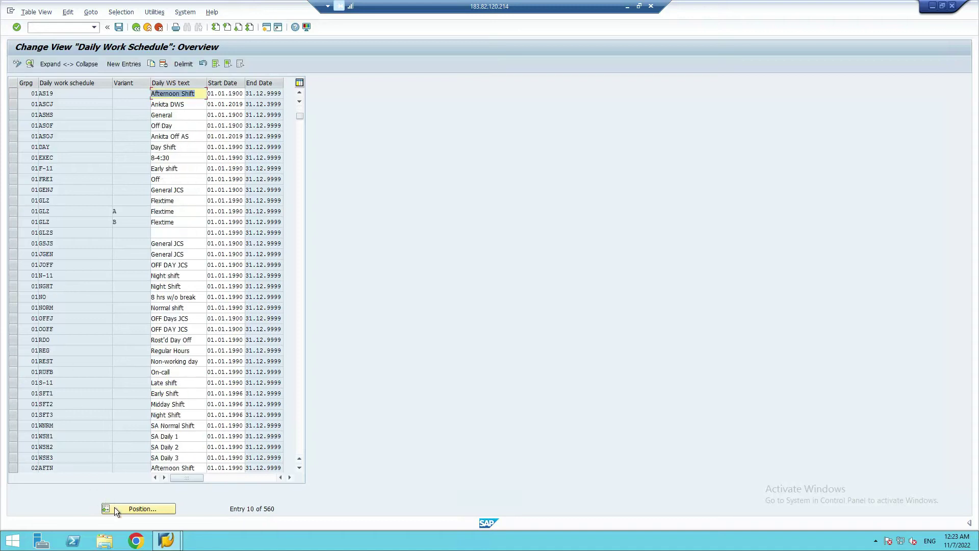
click(133, 508)
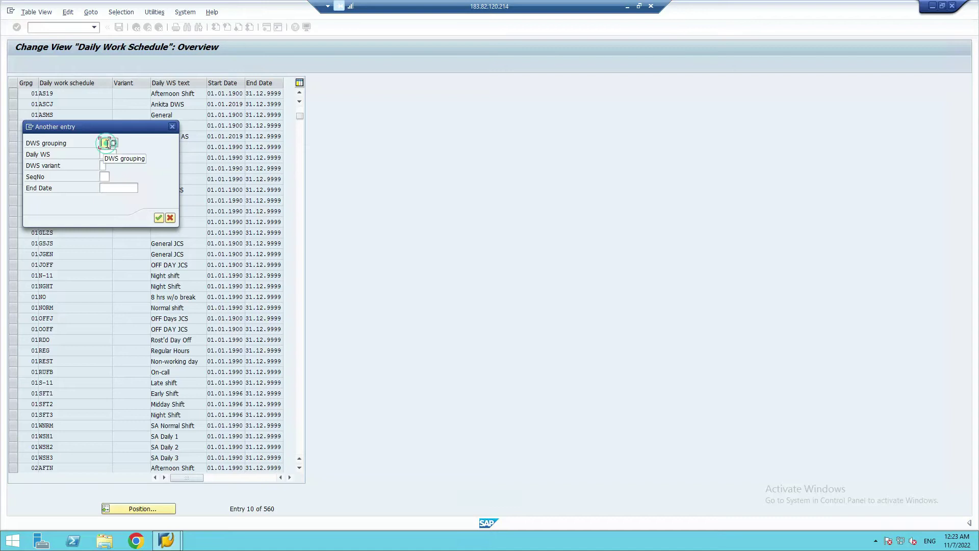
text(3)
key(Tab)
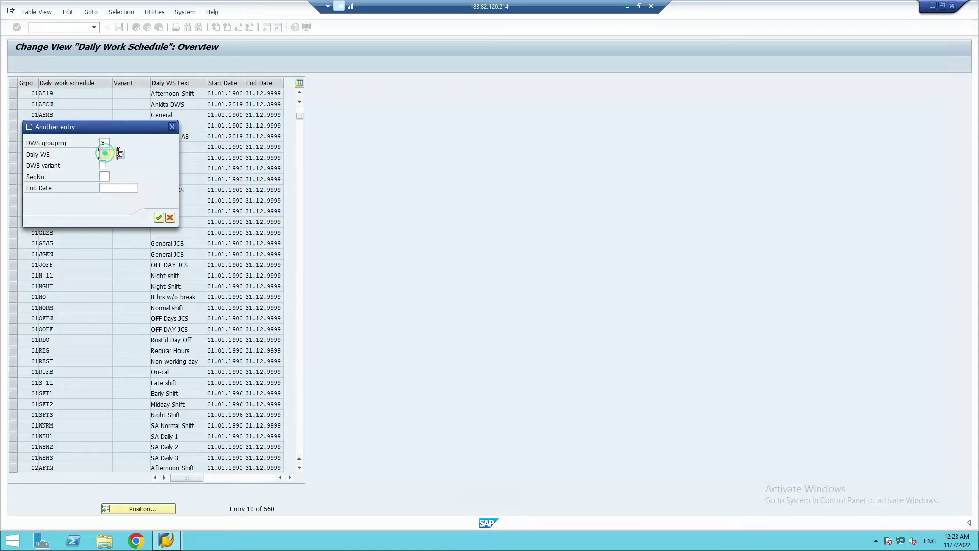
click(170, 217)
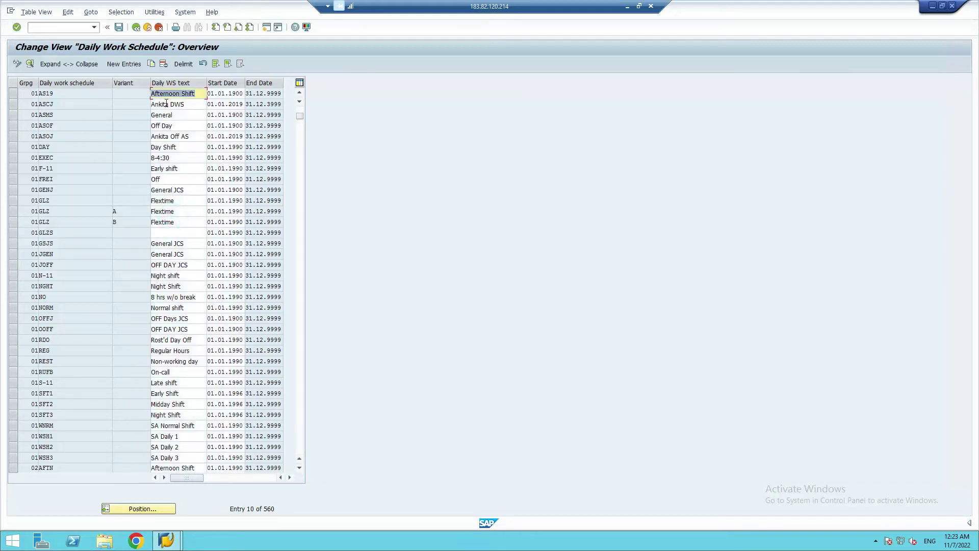
Read the shift configuration instructions in cell A33 of the notes for the V_T550A settings and return to SAP.
click(626, 6)
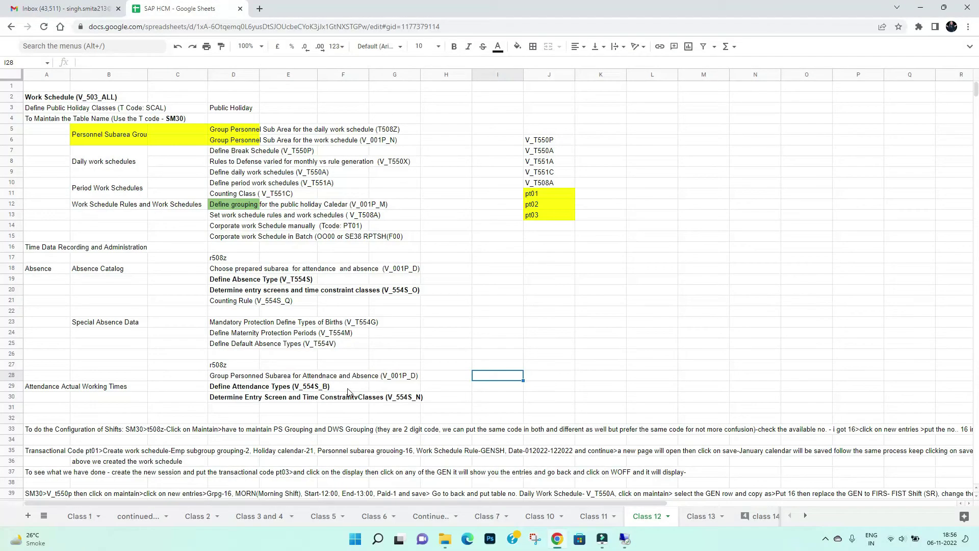
click(463, 429)
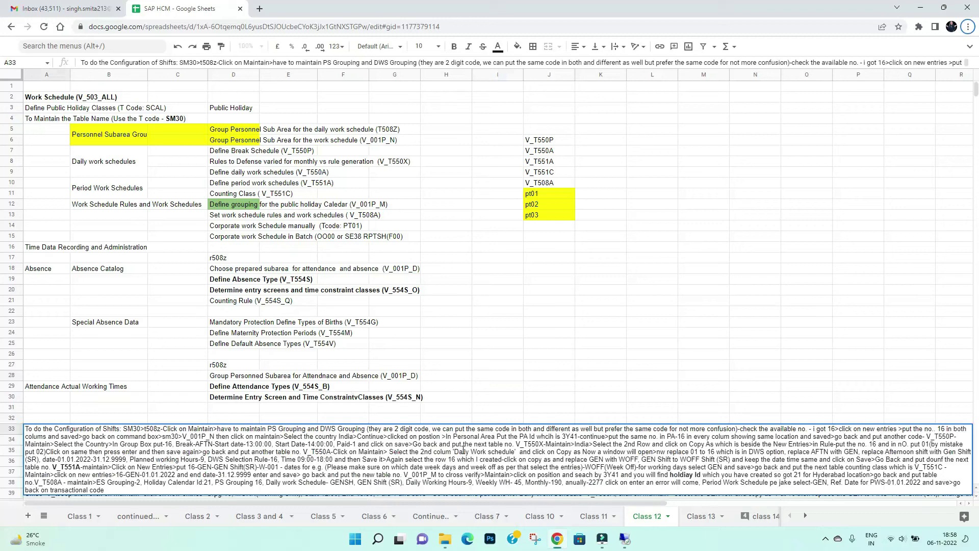
click(625, 539)
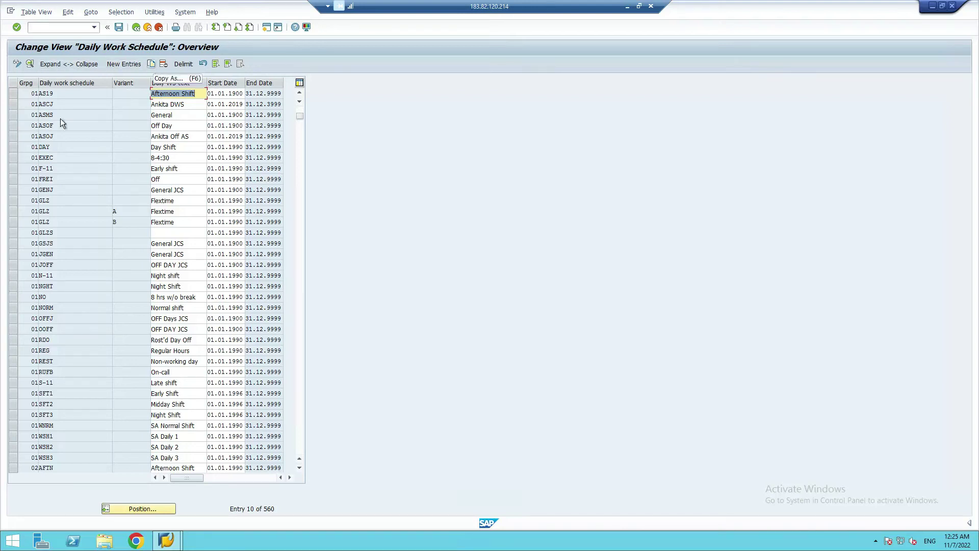
Copy the AS19 Afternoon Shift row as a new entry with DWS grouping 03 and daily work schedule GEN.
click(12, 94)
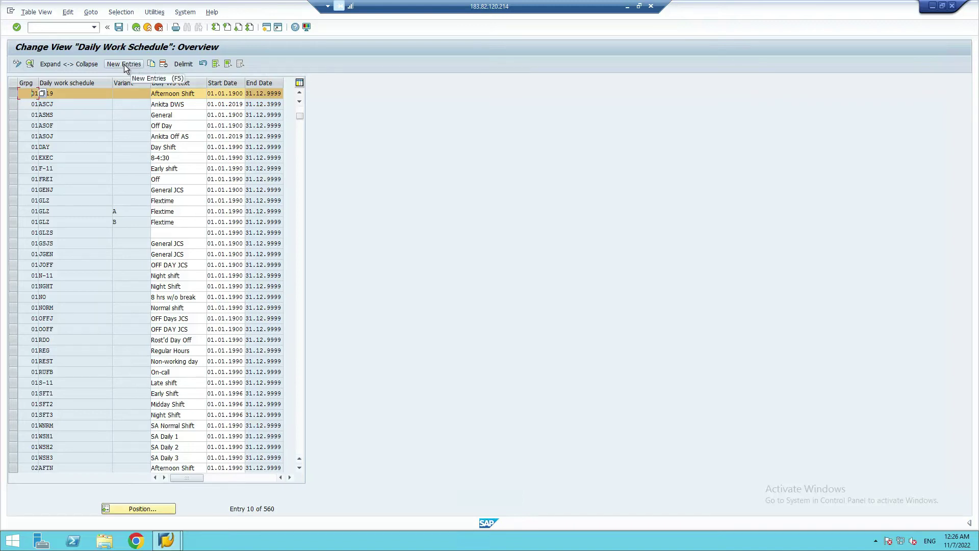
click(152, 65)
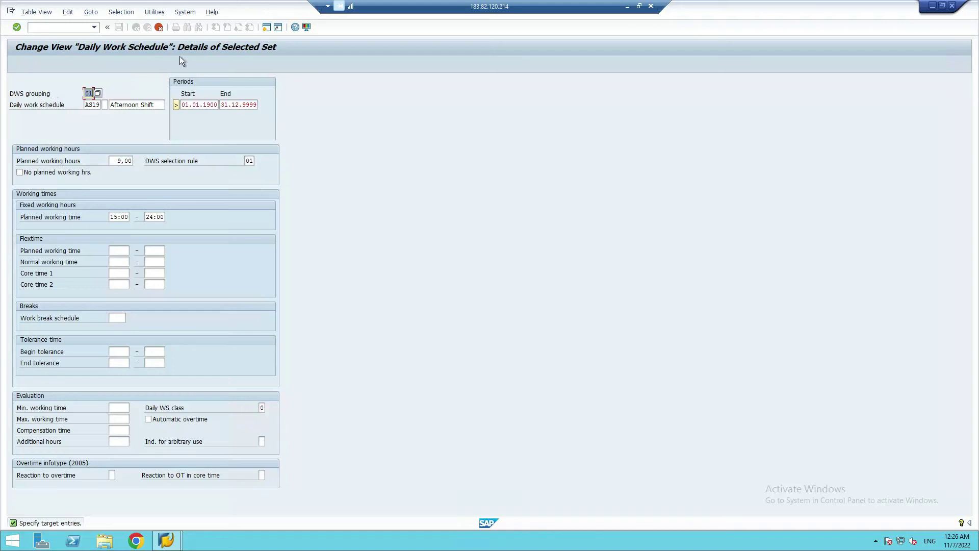
text(03)
click(92, 104)
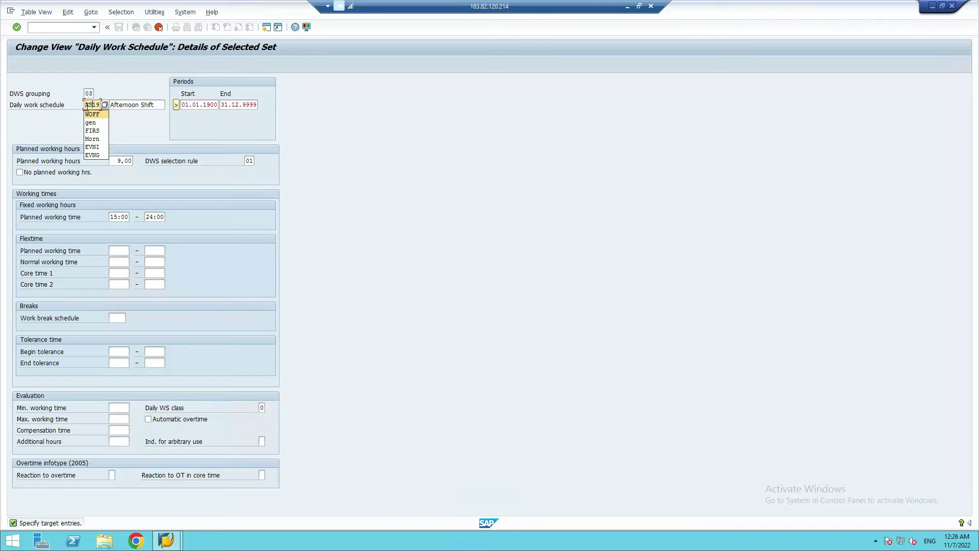
click(85, 105)
double_click(85, 105)
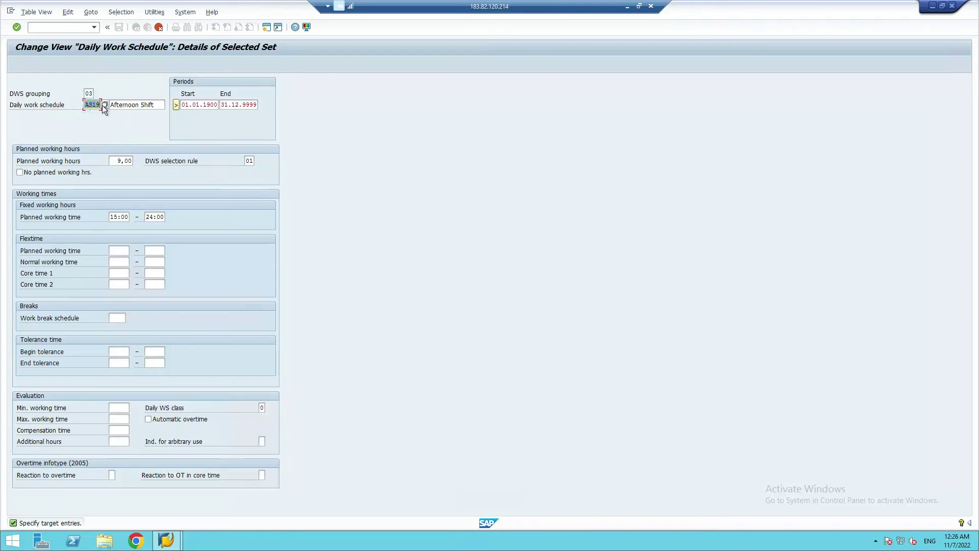
text(GEN)
Set the GEN daily work schedule's variant to 1 and its text to GEN Shift(SR).
click(103, 105)
key(Return)
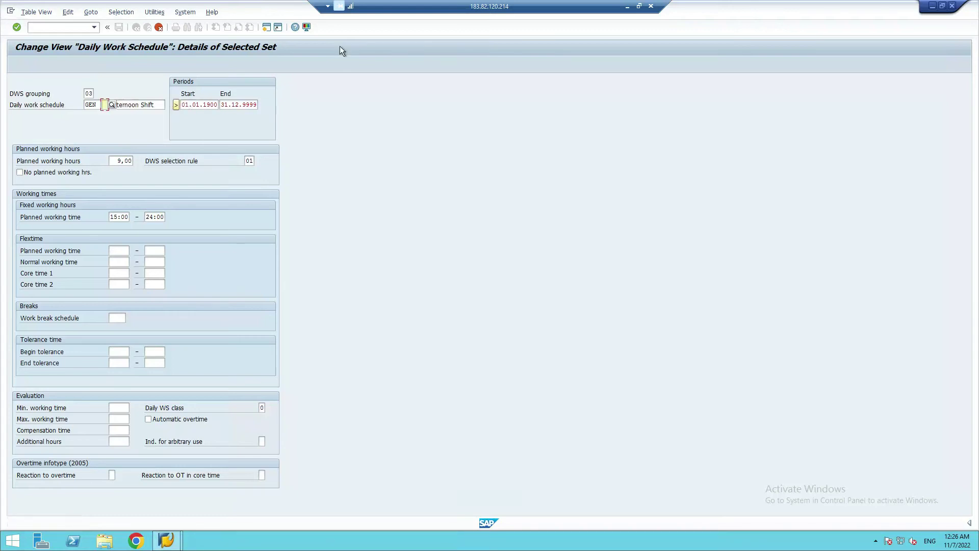
click(103, 105)
text(1)
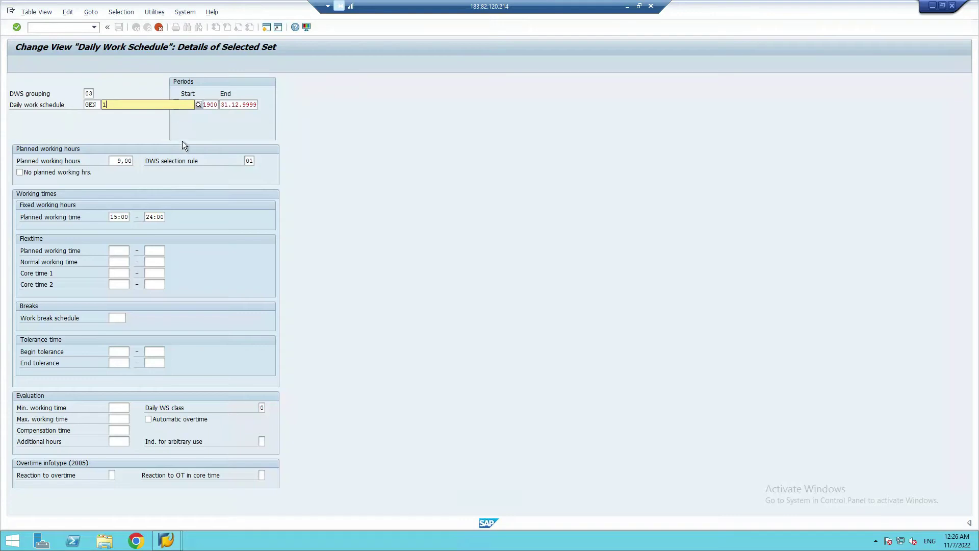
key(Tab)
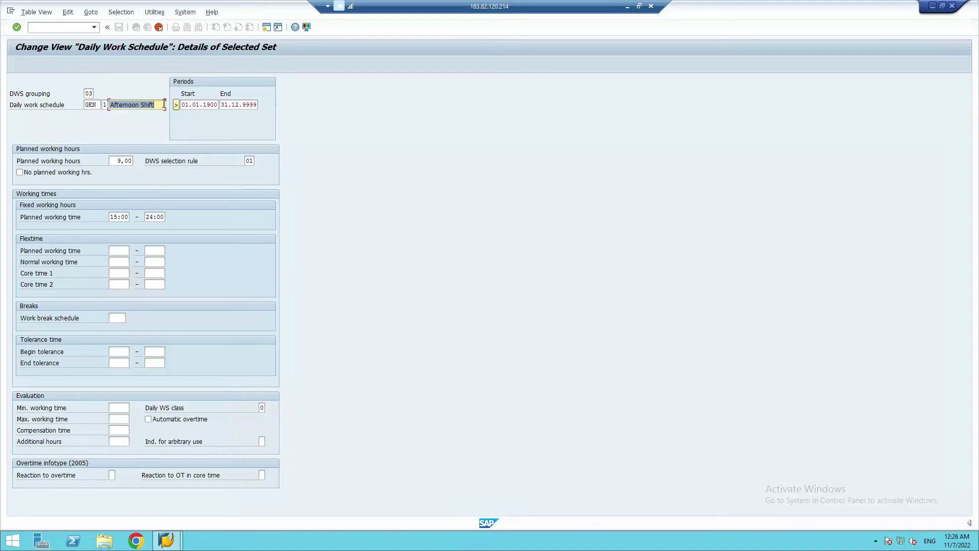
text(GEN)
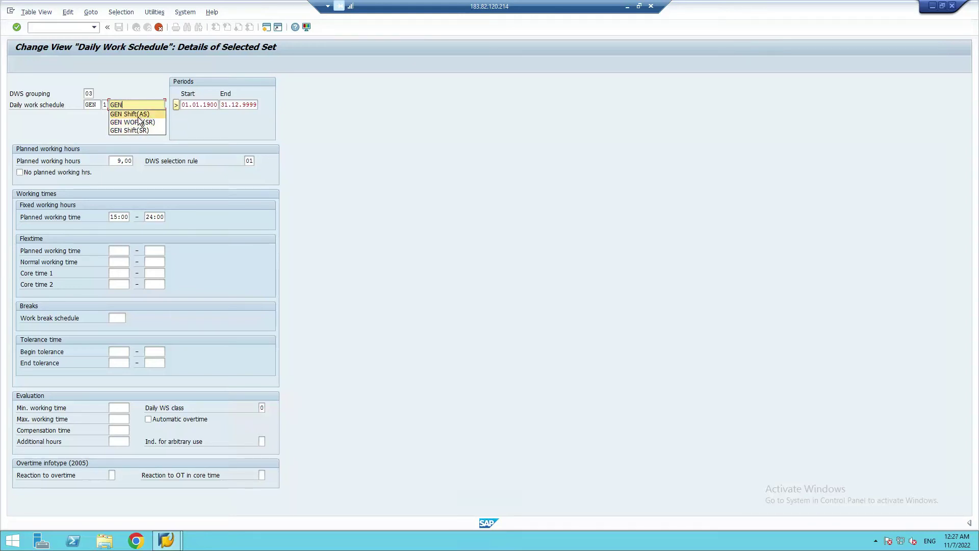
click(137, 115)
click(146, 104)
key(BackSpace)
text(R)
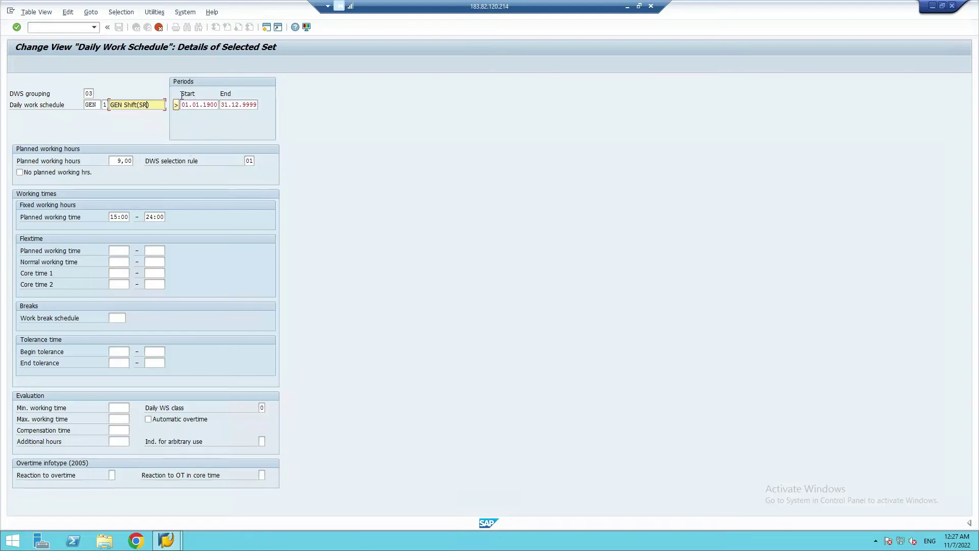
Set the GEN schedule's start date to 01.01.2022 and, after checking the rule number in the Class 3 and 4 notes, its DWS selection rule to 38.
click(211, 105)
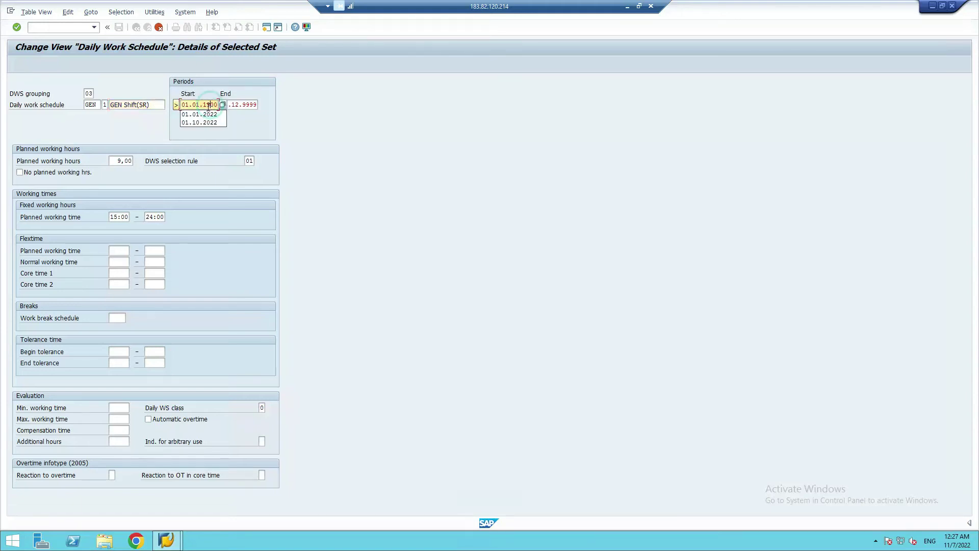
click(233, 106)
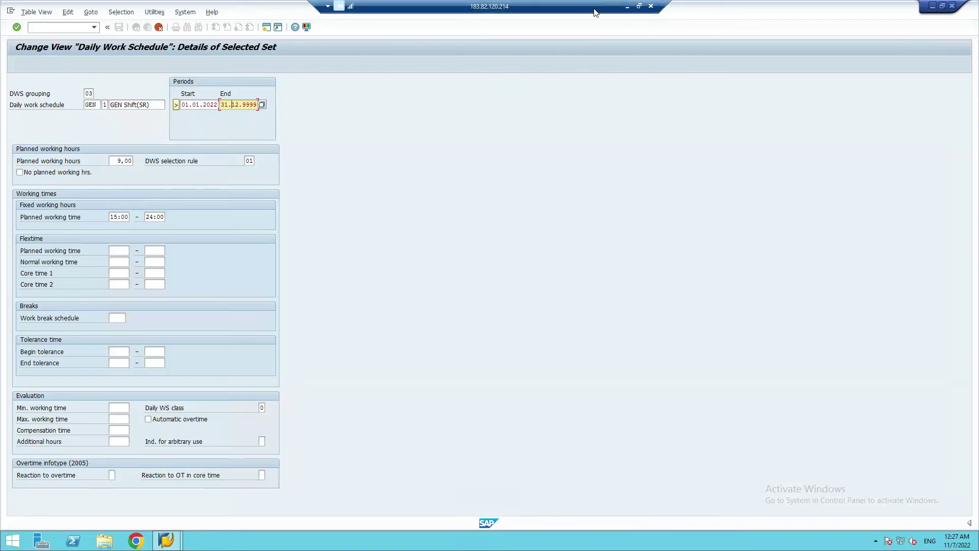
click(626, 8)
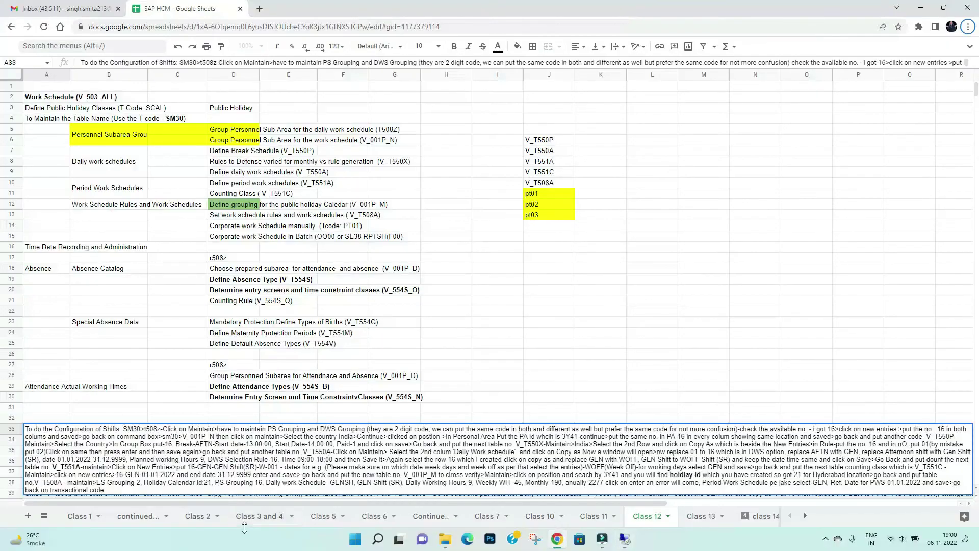
click(271, 517)
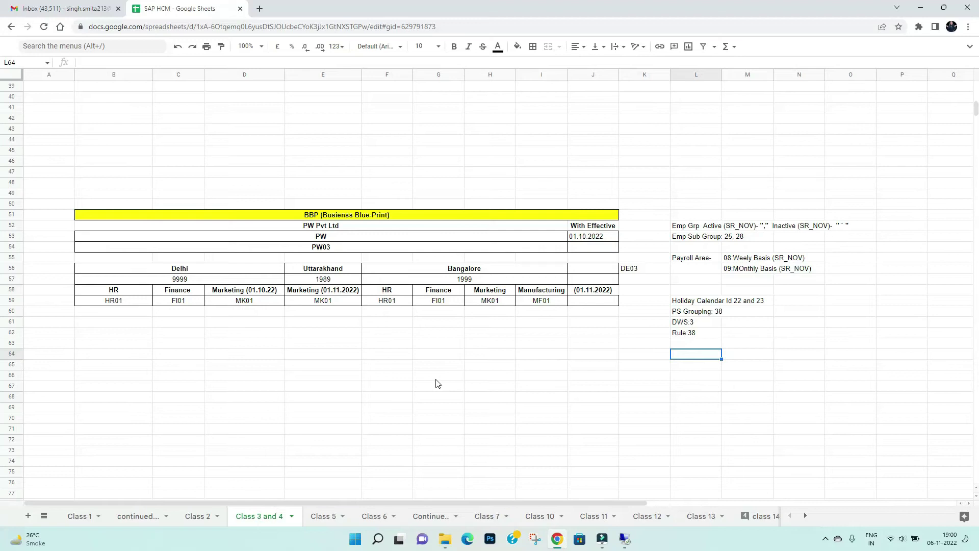
click(920, 11)
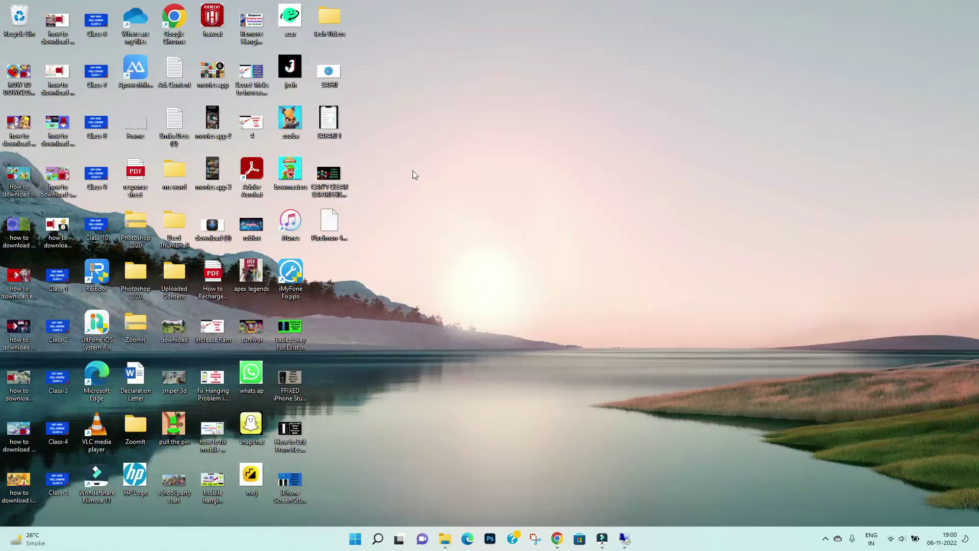
click(625, 539)
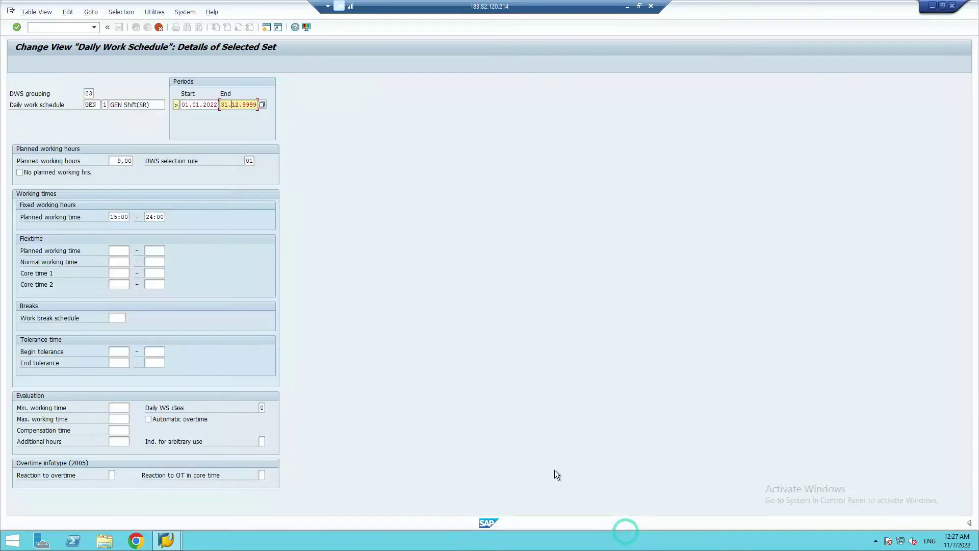
click(249, 160)
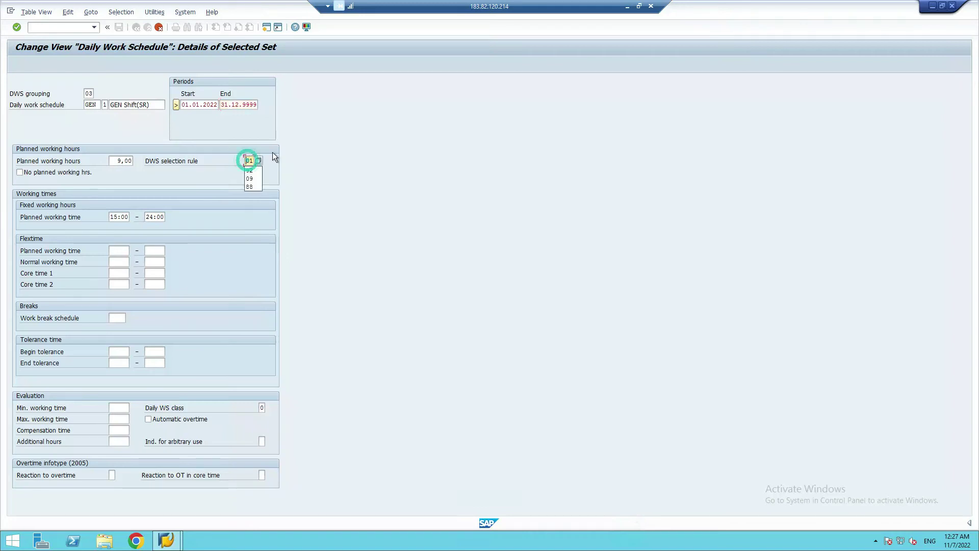
key(Escape)
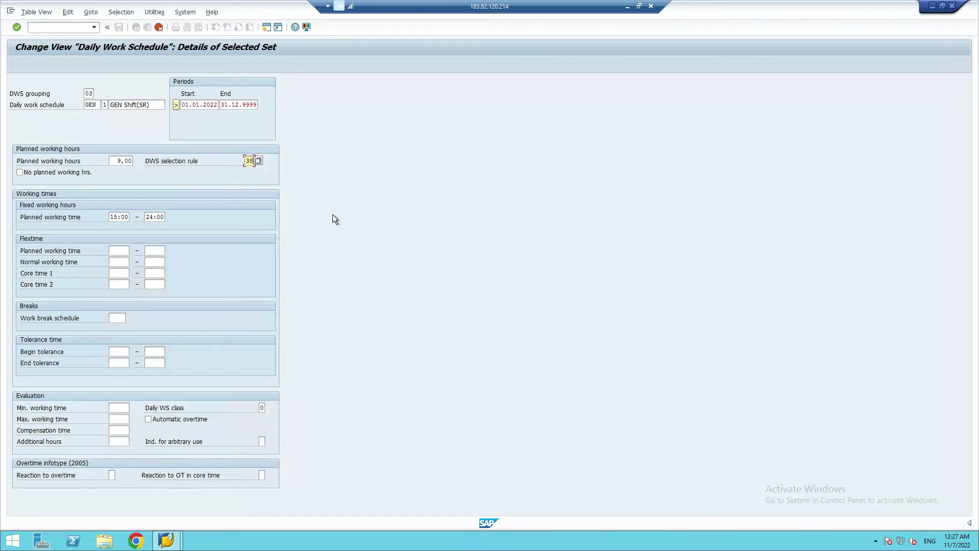
Record "DWS Selection rule-38" in cell L63 of the Class 3 and 4 notes sheet and return to SAP.
click(627, 6)
click(628, 6)
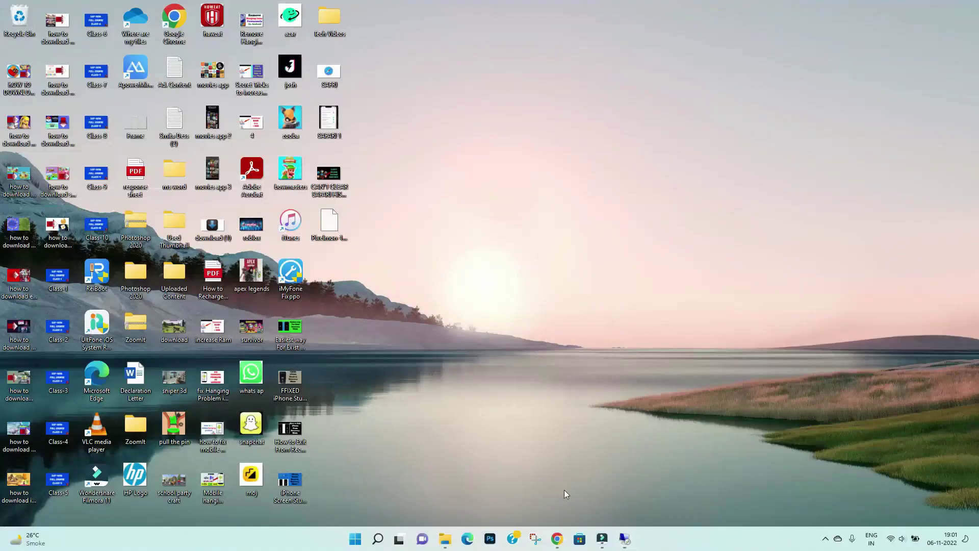
click(559, 545)
click(694, 344)
text(DWS Se)
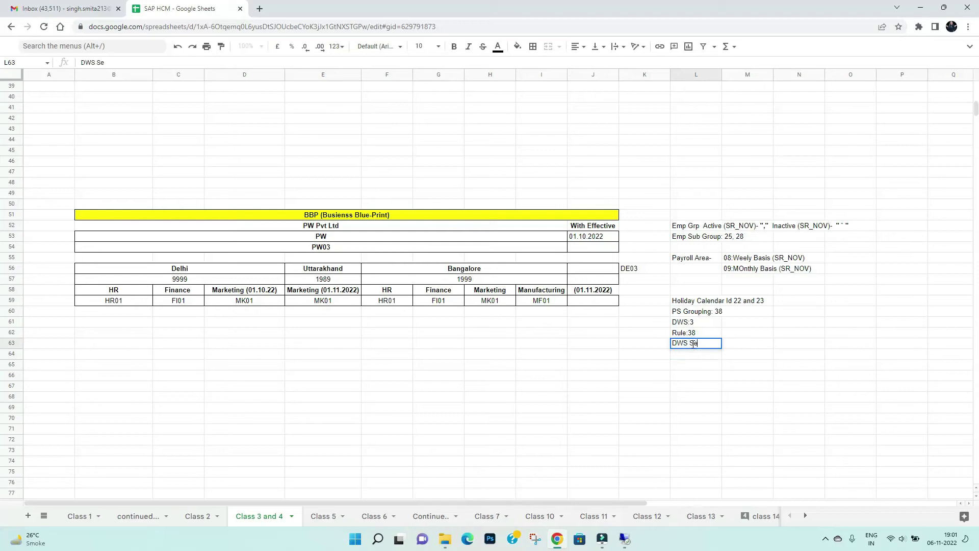
text(lection ru)
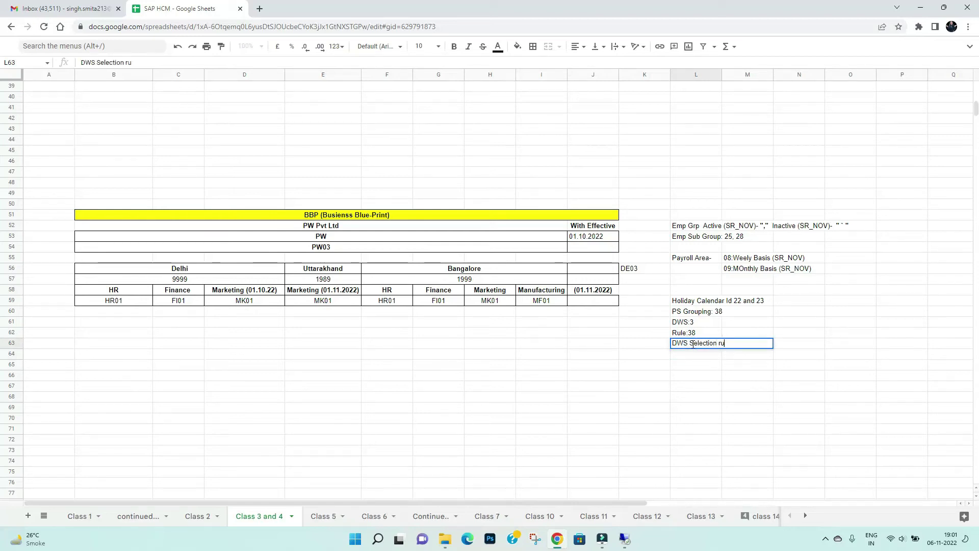
text(le-38)
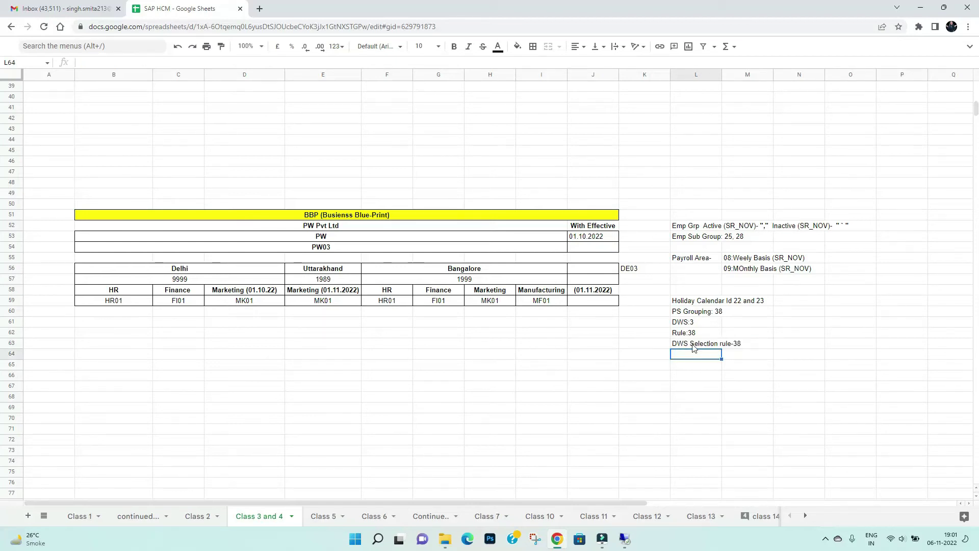
key(alt+Tab)
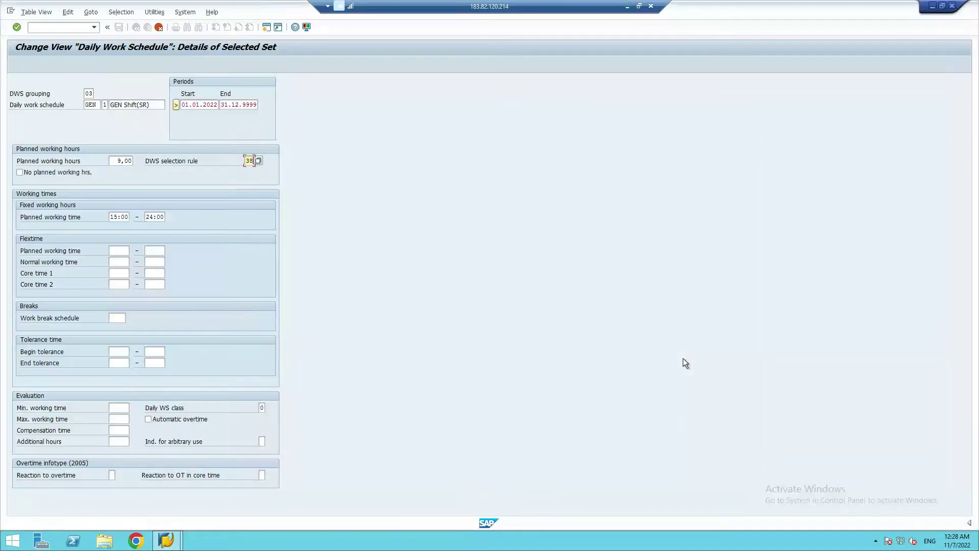
Set the fixed planned working time of the GEN schedule to 9:00 – 18:00.
click(117, 218)
key(Tab)
text(16)
key(BackSpace)
key(BackSpace)
text(17)
key(BackSpace)
text(8)
Browse the available work break schedules for DWS grouping 03 and try to validate the entry with break schedule GEN.
click(122, 315)
click(131, 318)
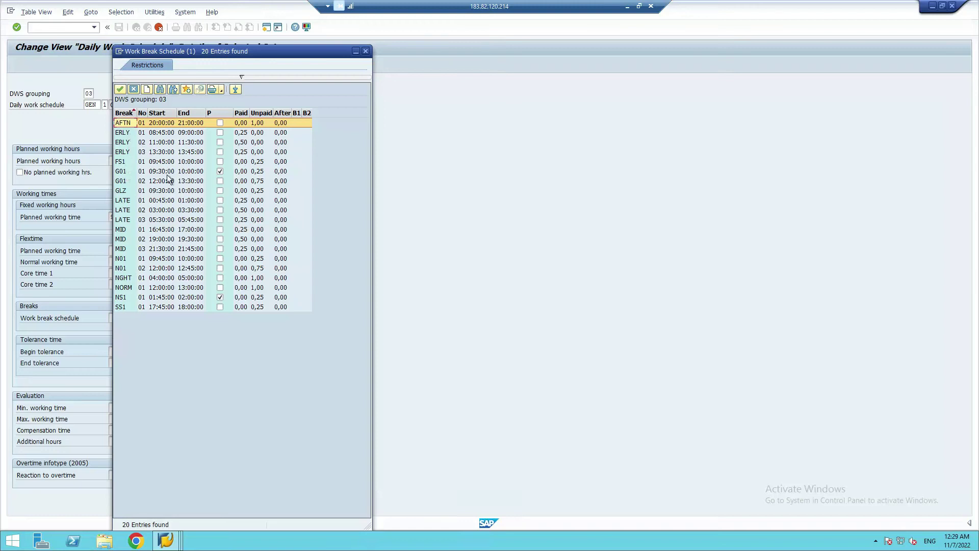
click(366, 51)
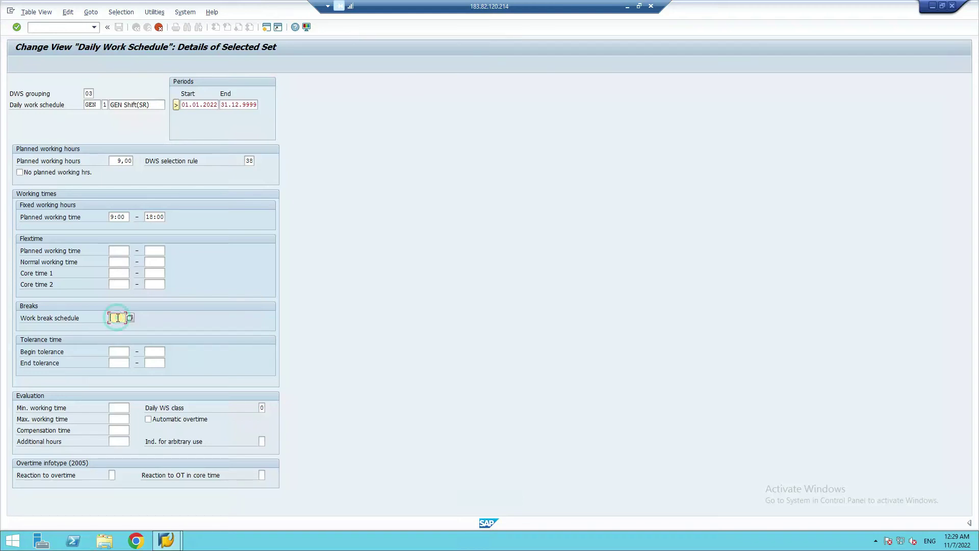
text(GEN)
key(Return)
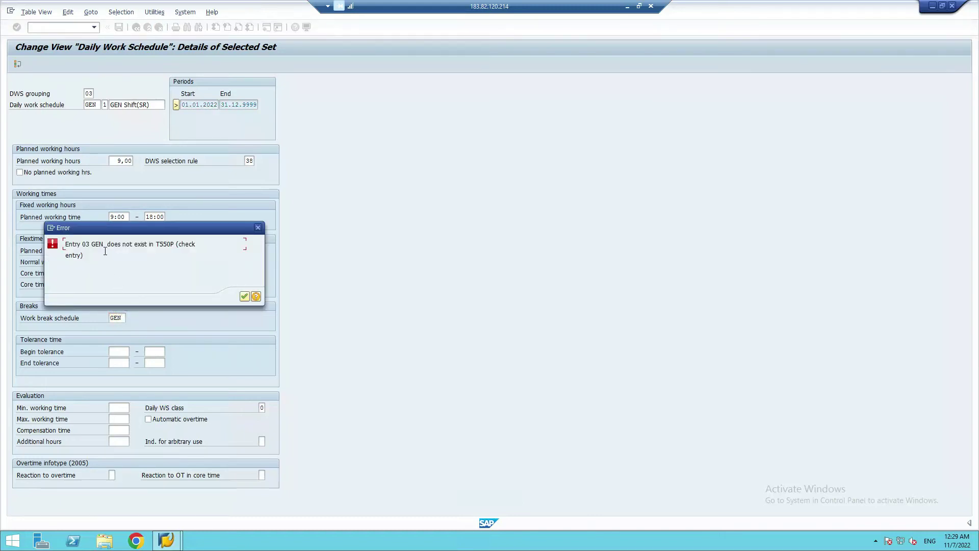
click(244, 298)
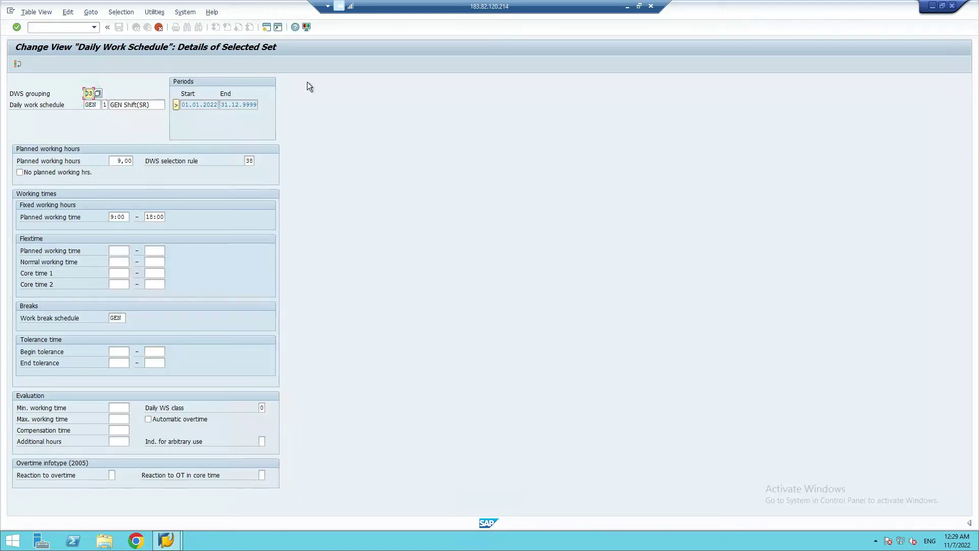
Try to validate the entry with DWS grouping 38 and the GEN break schedule.
key(BackSpace)
key(BackSpace)
key(Return)
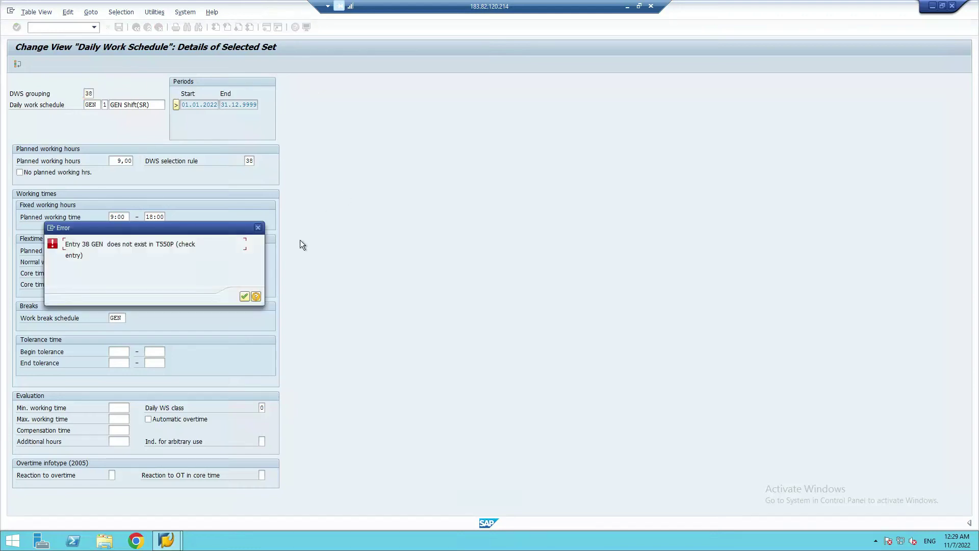
click(244, 297)
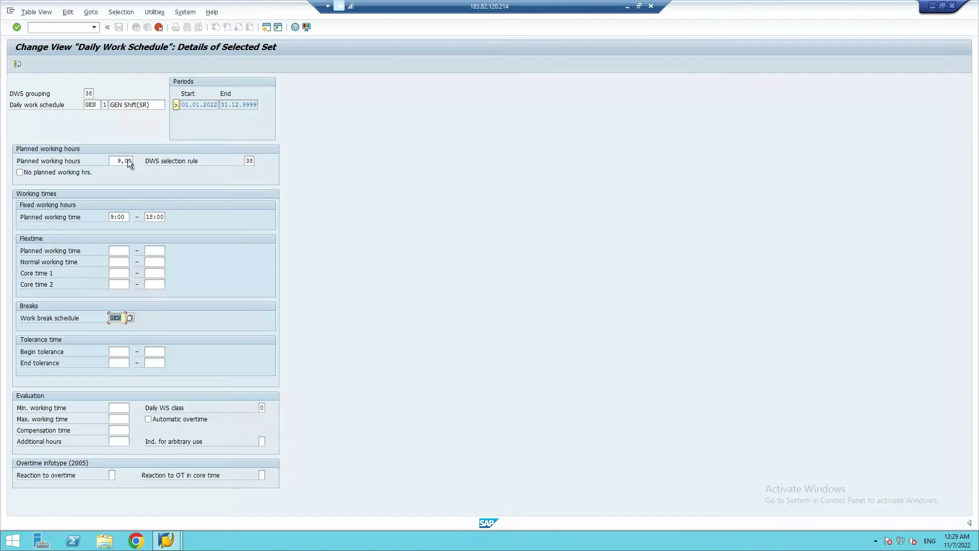
click(224, 130)
click(251, 162)
click(195, 127)
click(148, 128)
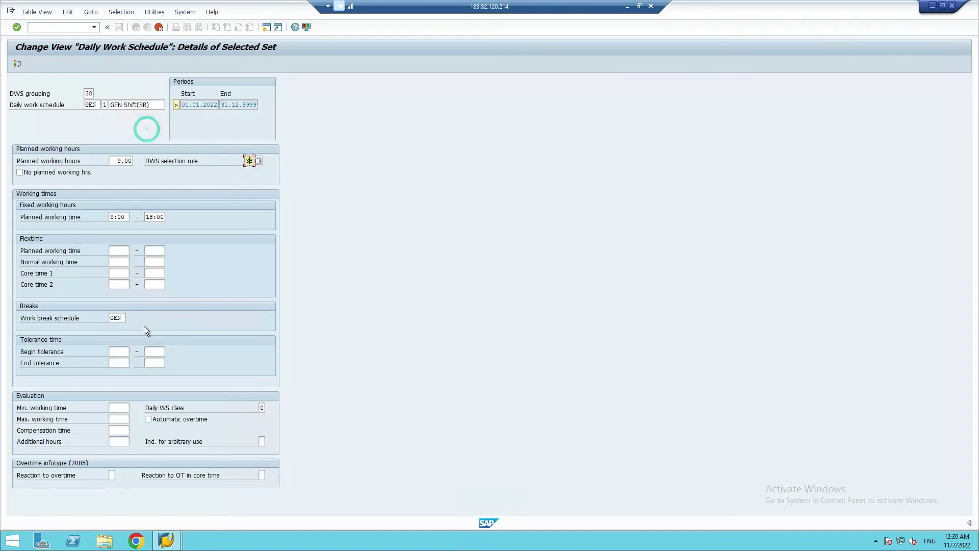
Review the shift configuration instructions in cell A33 of the Class 12 notes for the daily work schedule settings and return to SAP.
click(627, 6)
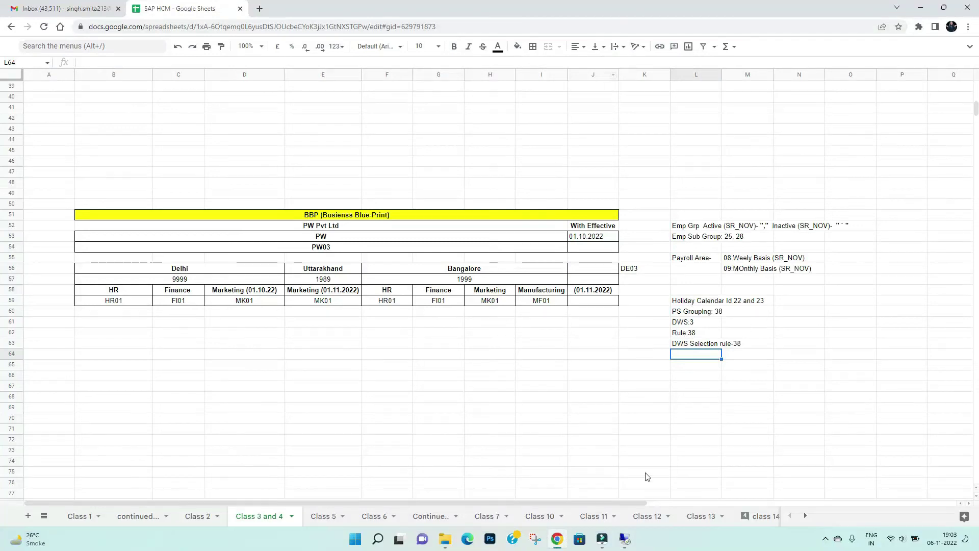
click(638, 522)
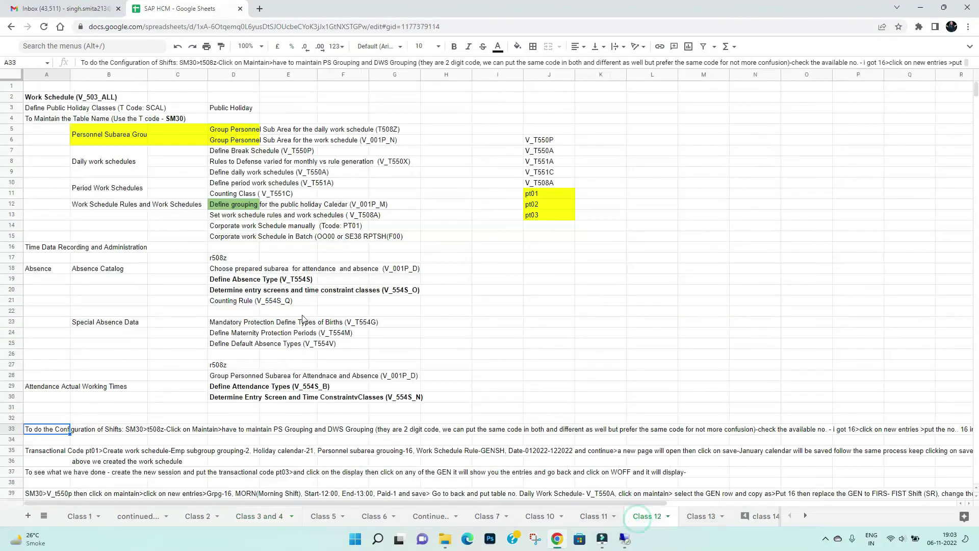
double_click(58, 435)
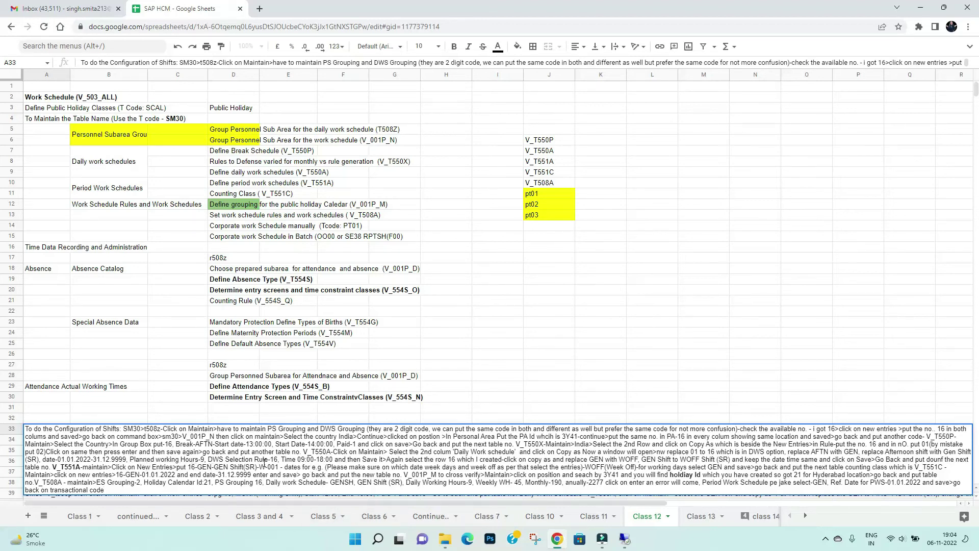
click(625, 539)
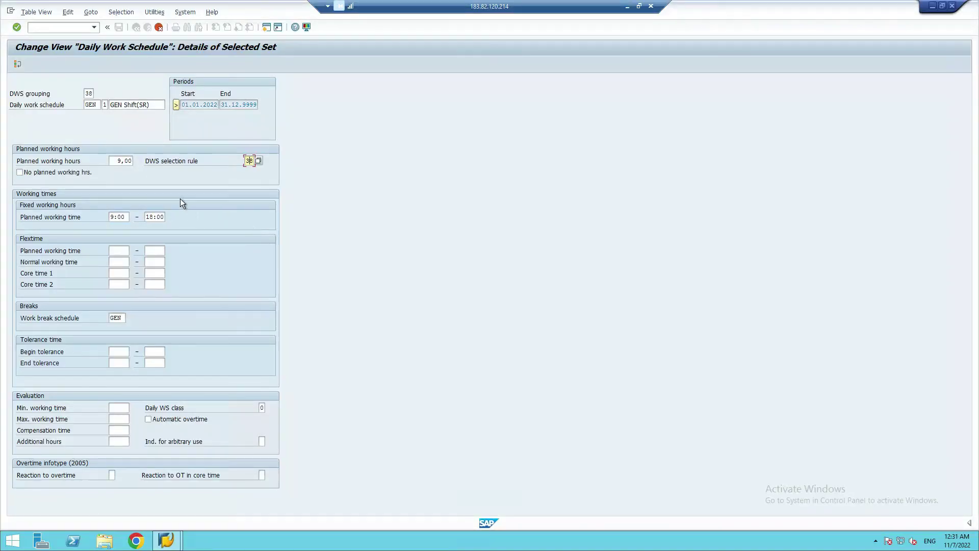
Re-enter the work break schedule as Gen and try to validate the entry again.
click(120, 319)
key(BackSpace)
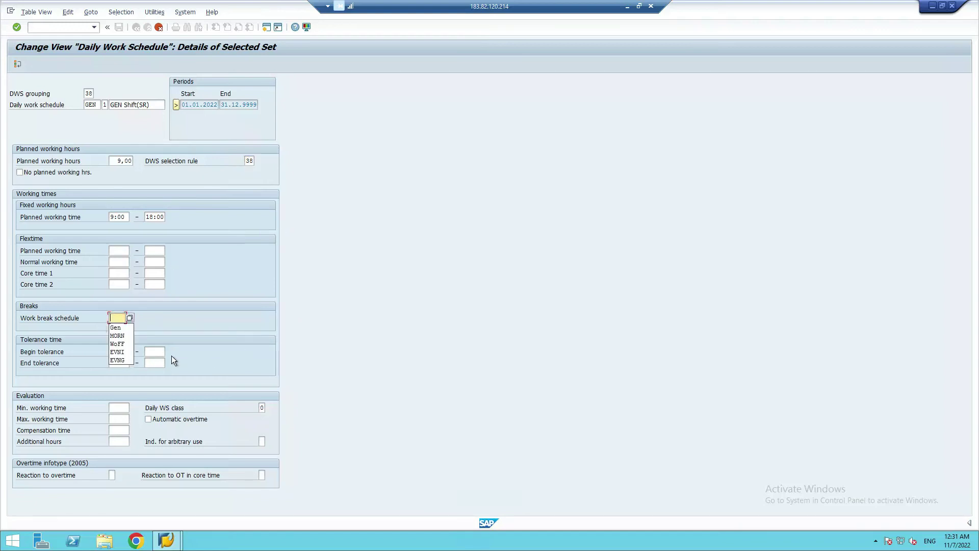
click(116, 327)
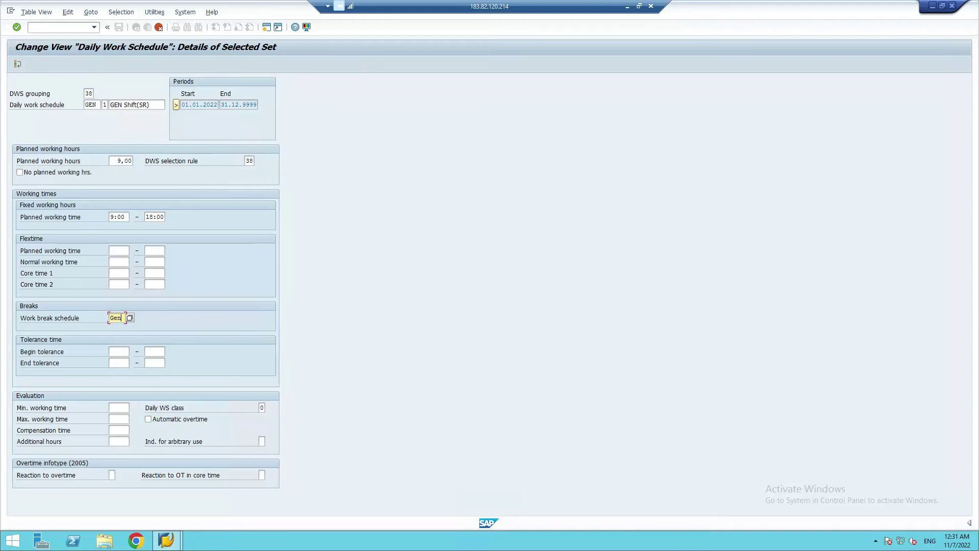
click(17, 27)
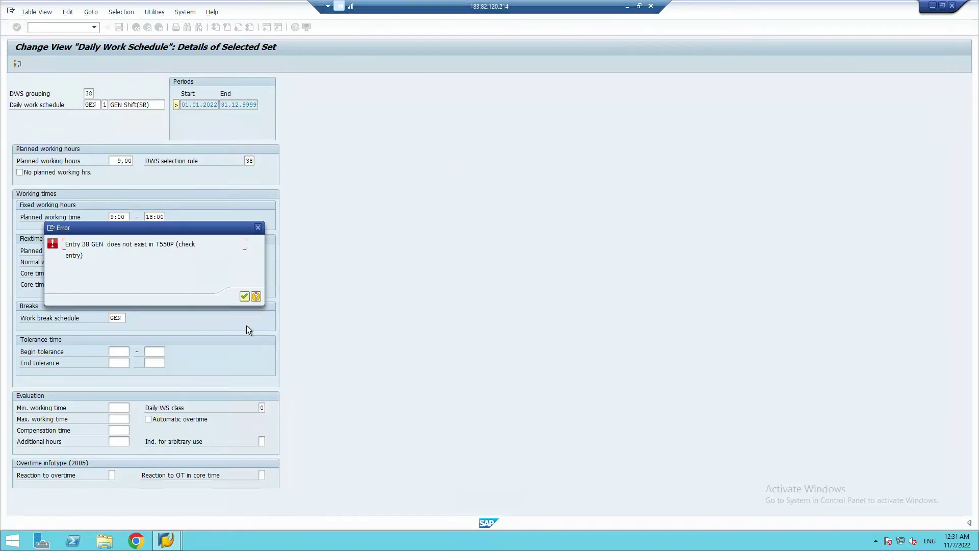
click(245, 297)
Change both the DWS grouping and the DWS selection rule to 3 and try to validate the entry.
click(89, 92)
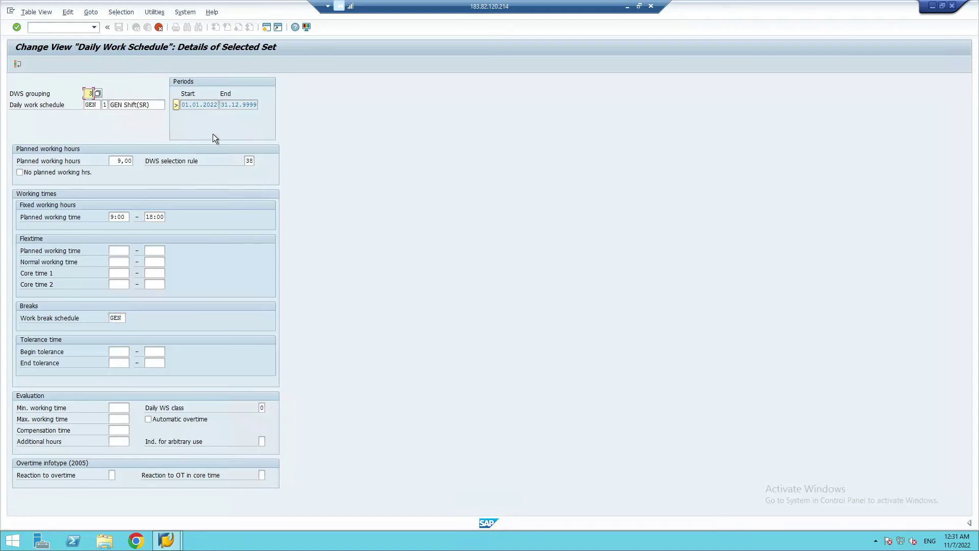
click(249, 161)
click(251, 160)
click(227, 176)
key(Return)
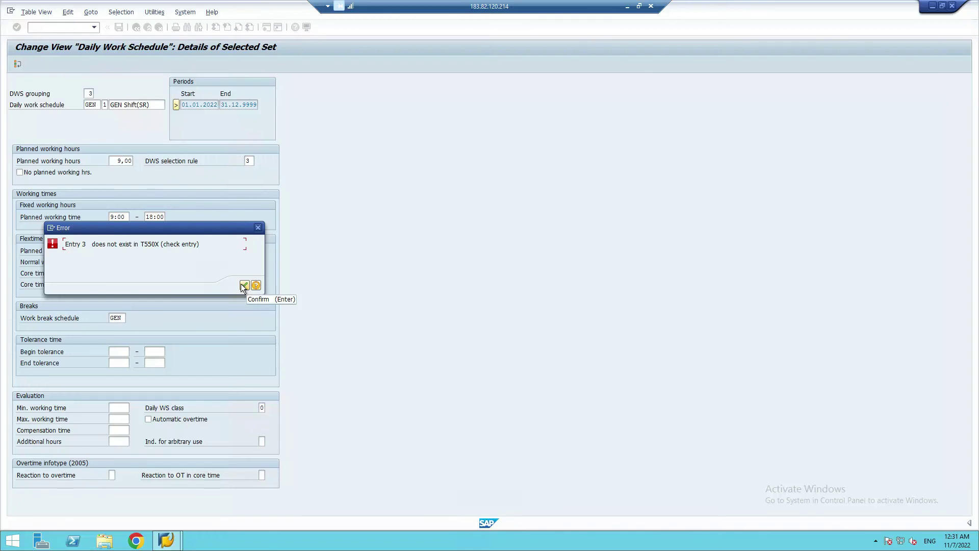
click(243, 286)
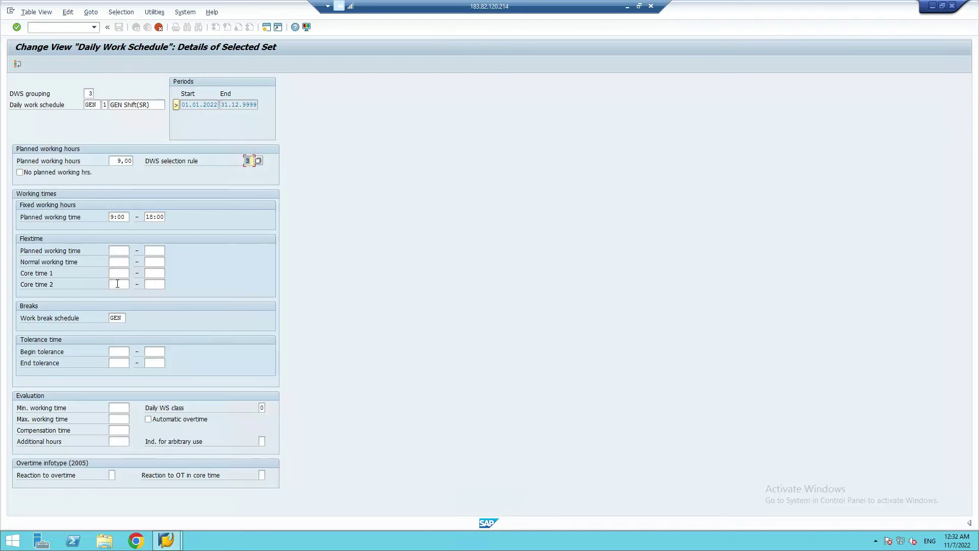
Clear the work break schedule and try to validate the entry, including with DWS grouping 38.
double_click(124, 319)
key(BackSpace)
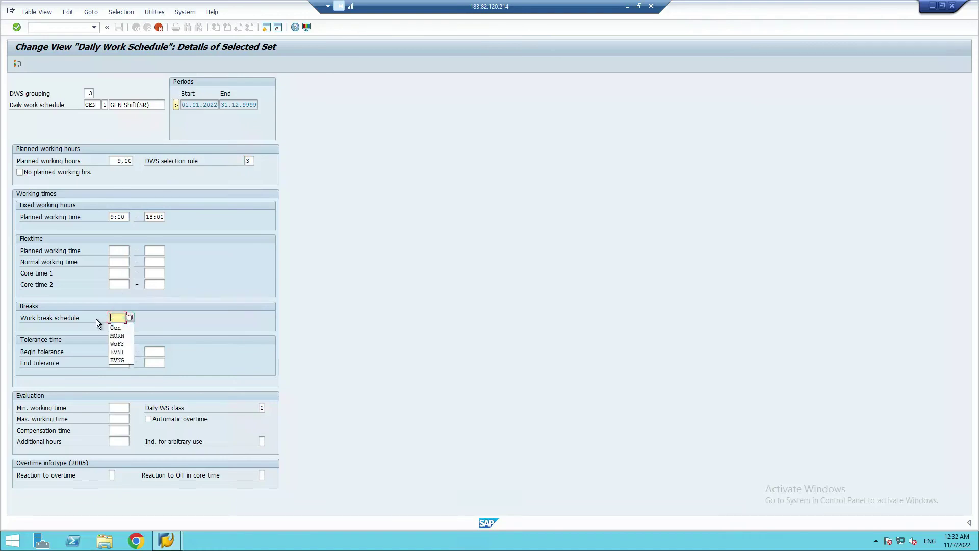
click(401, 232)
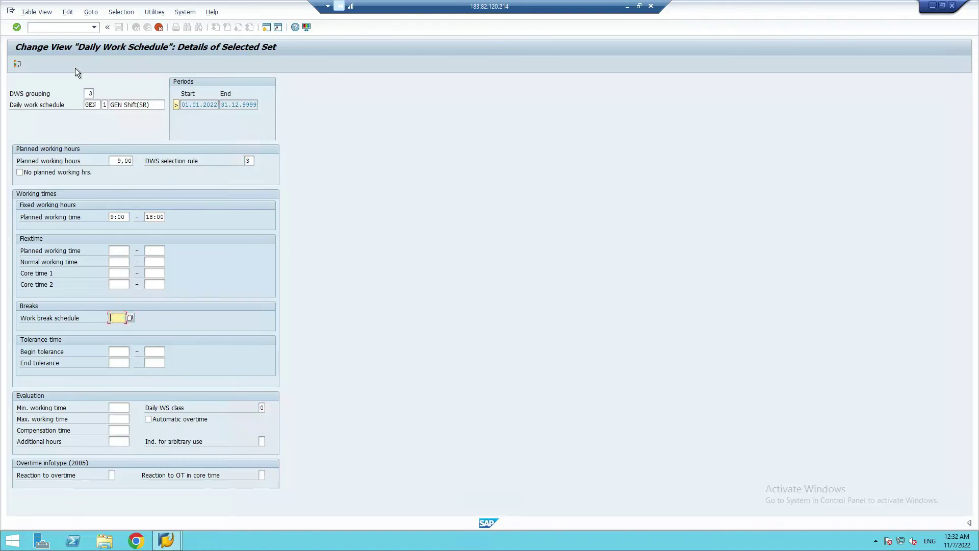
click(17, 27)
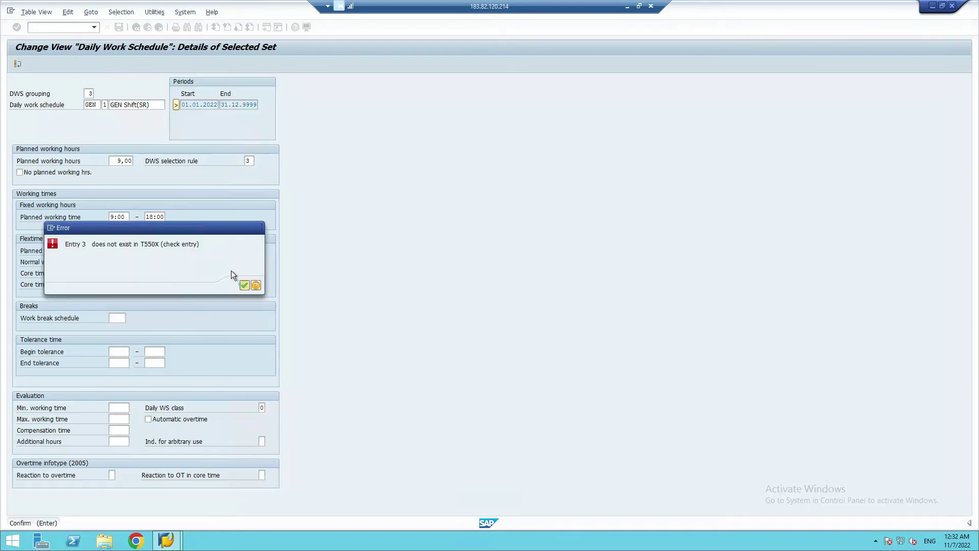
click(244, 285)
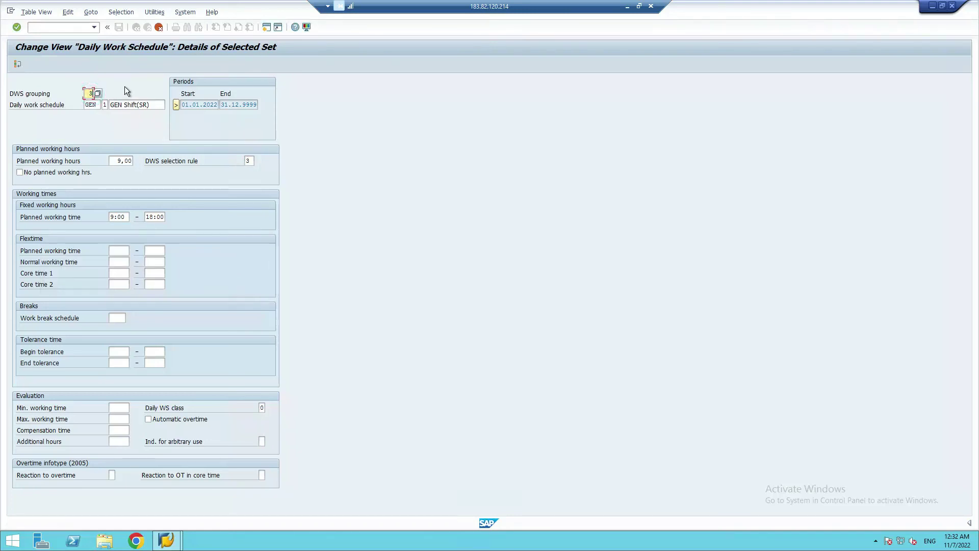
text(8)
key(Return)
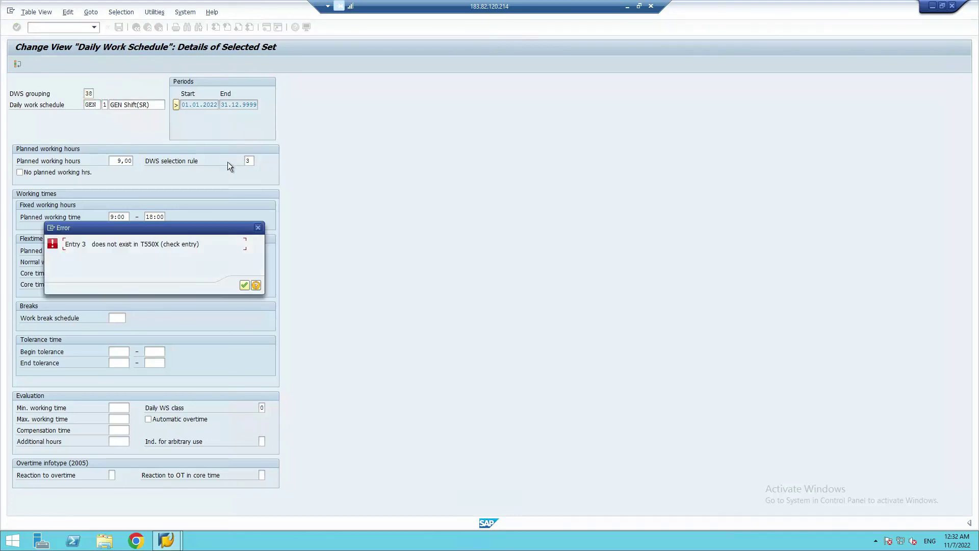
Dismiss the error, complete the copied GEN daily work schedule for DWS grouping 38, and save it to the ASR-Sep customizing request.
click(244, 285)
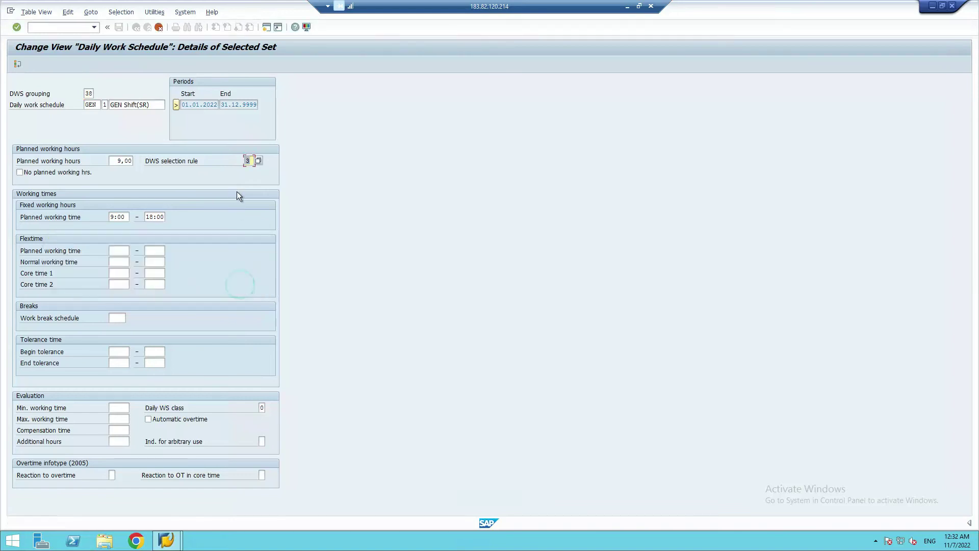
key(F3)
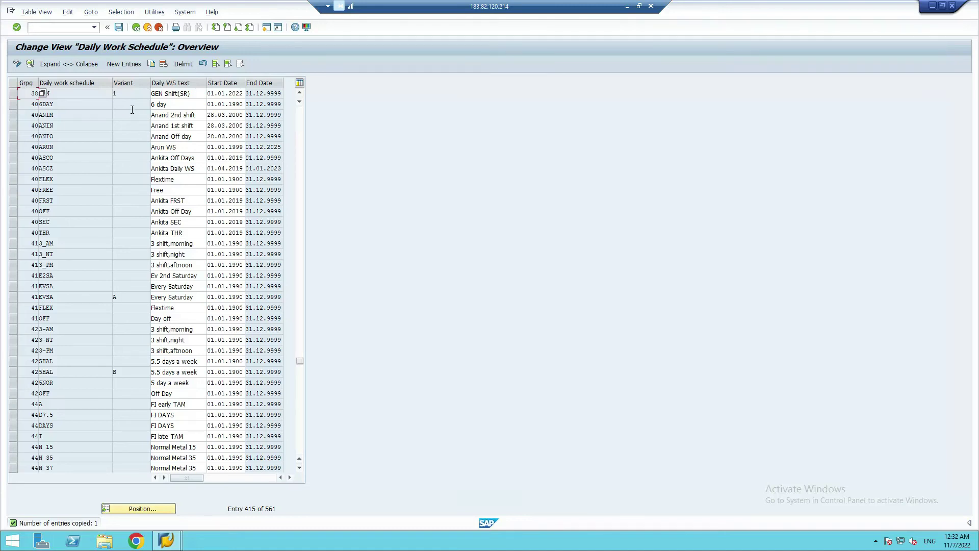
click(120, 27)
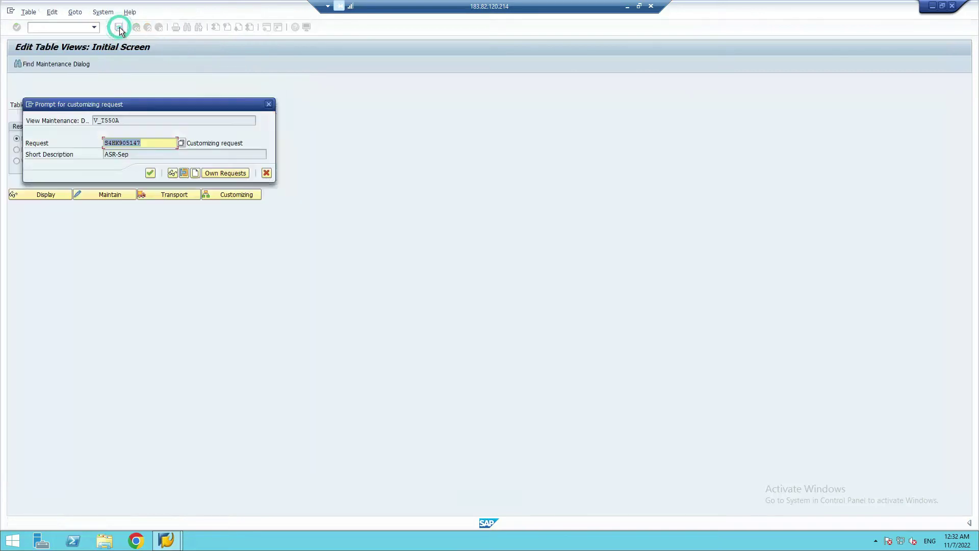
click(150, 173)
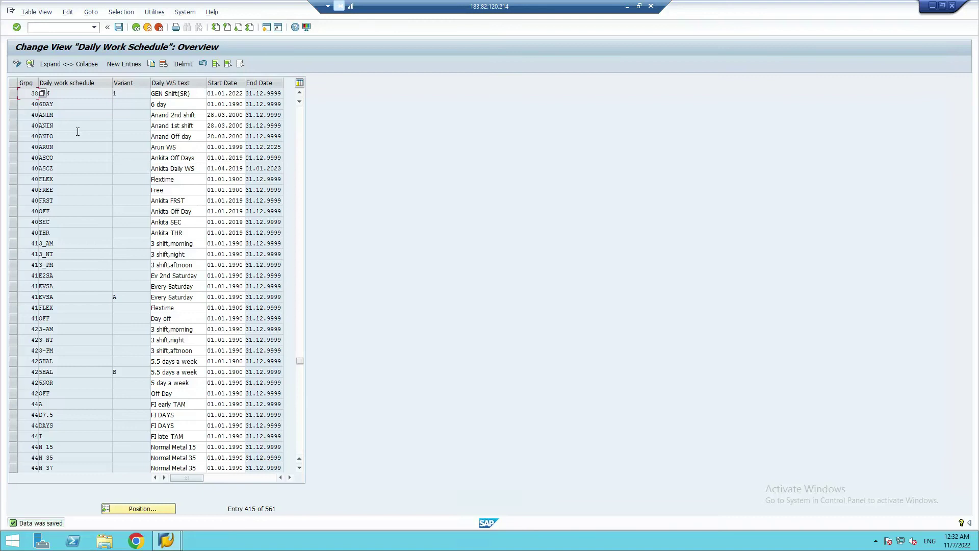
Position the daily work schedule list at DWS grouping 3, daily WS 3 and end date 31.12.9999, and examine the nearby entries.
click(142, 508)
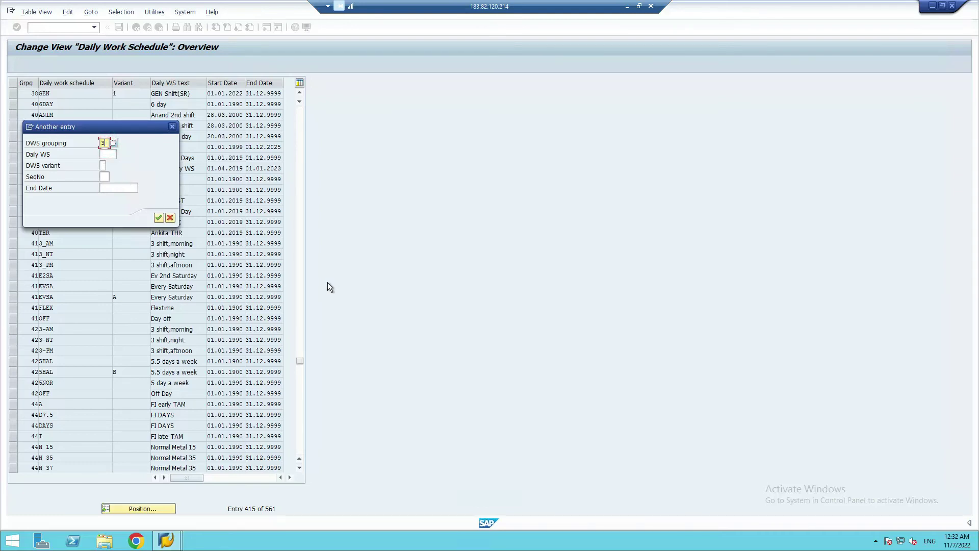
click(106, 154)
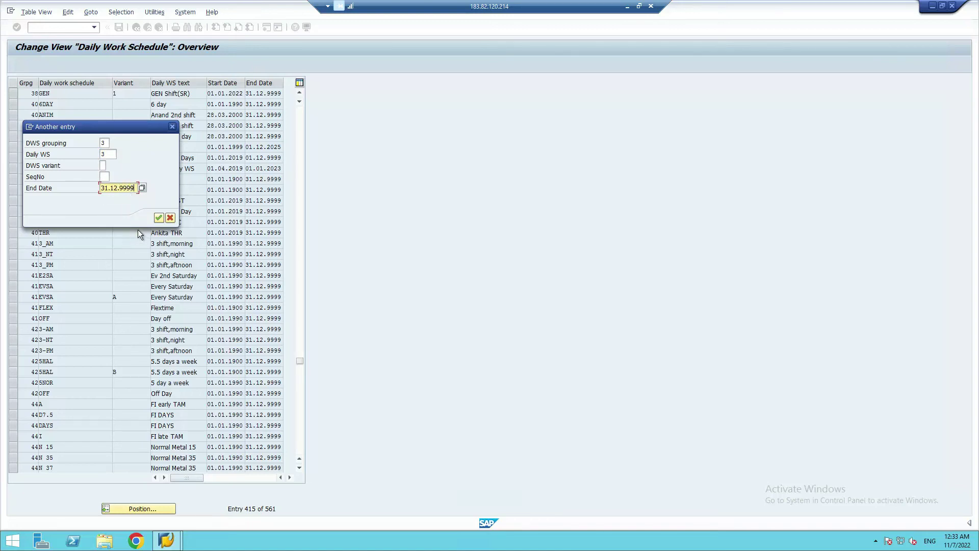
click(159, 217)
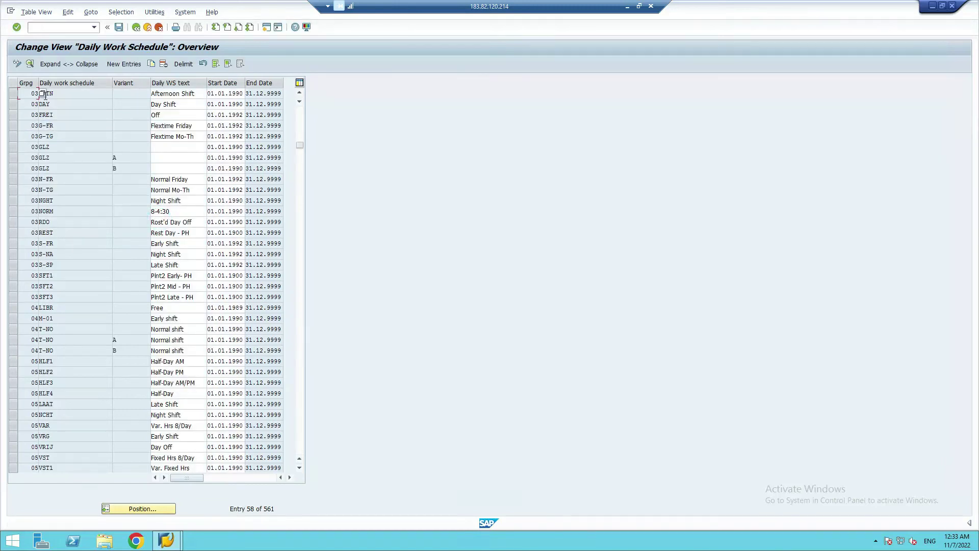
click(84, 96)
click(33, 94)
scroll(113, 311, up, 5)
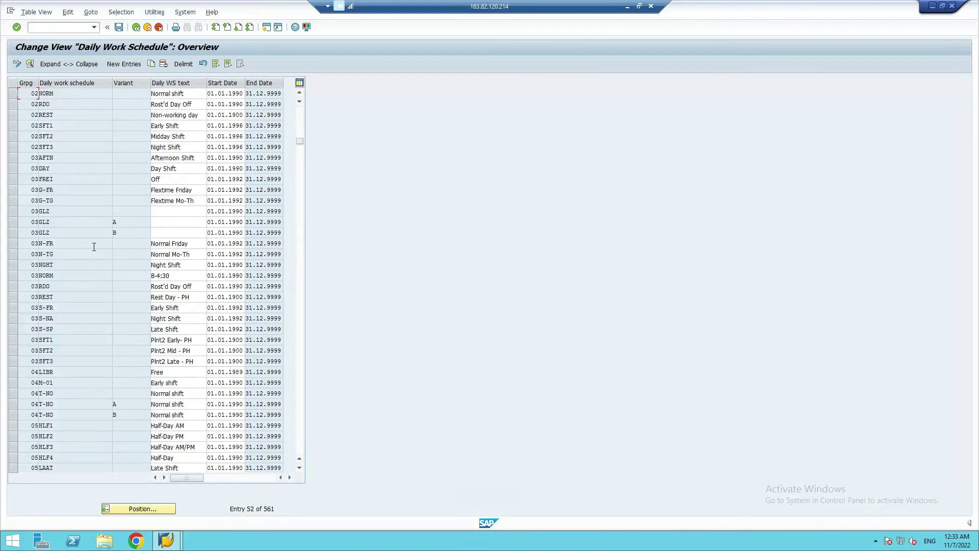
scroll(113, 311, up, 1)
Locate the GEN Shift(SR) entry under DWS grouping 38 in the daily work schedule list and select its row.
click(142, 508)
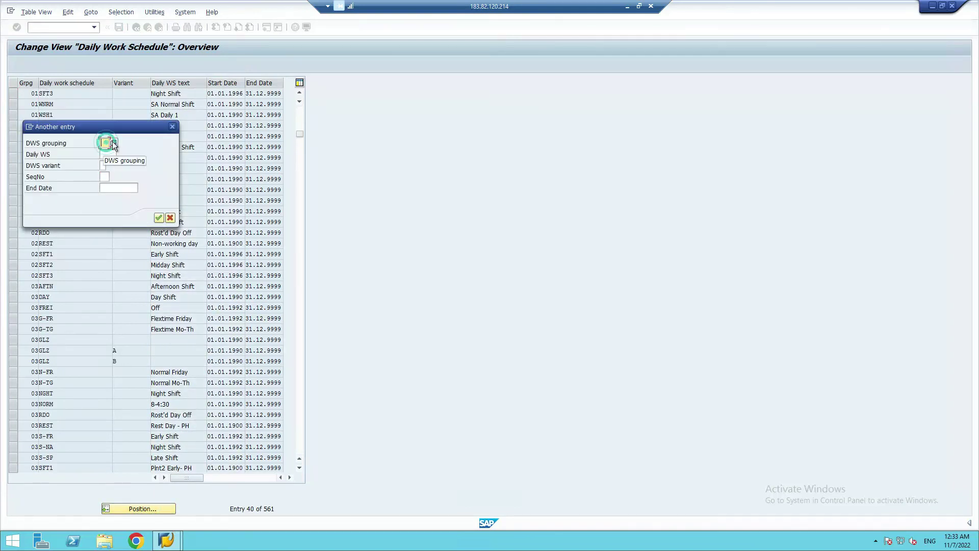
text(40)
key(Return)
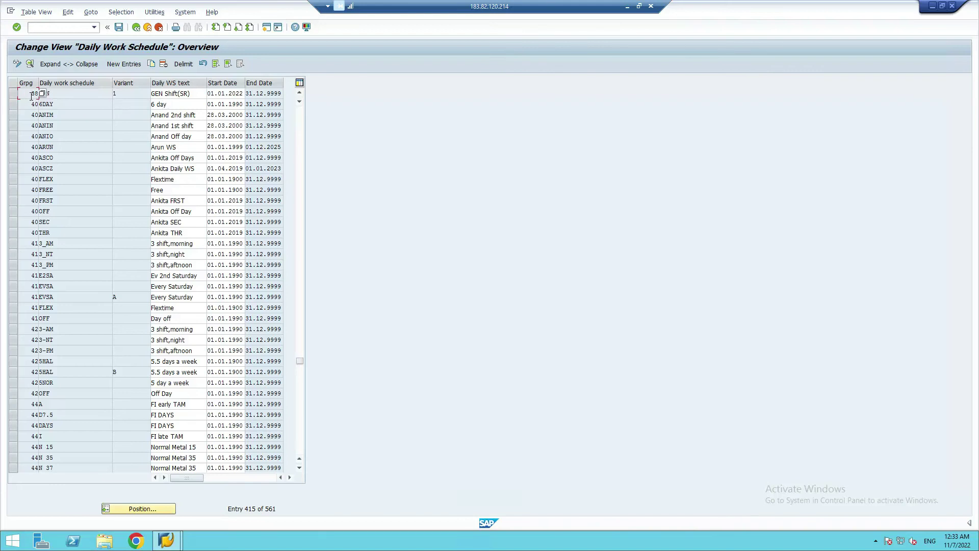
drag(31, 94, 97, 91)
click(13, 93)
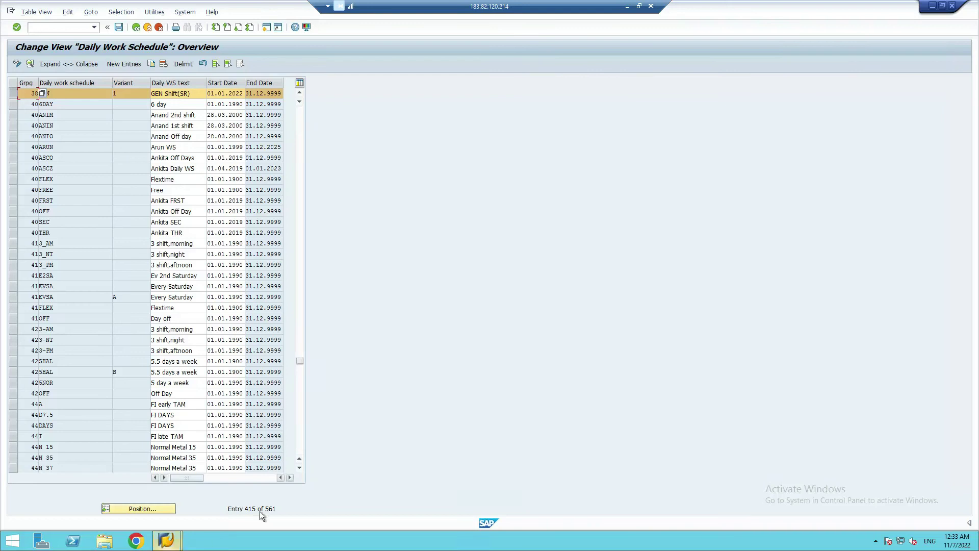
Switch to the Class 3 and 4 sheet in Google Sheets and record 38 beside the DWS:3 note in cell M61.
click(627, 7)
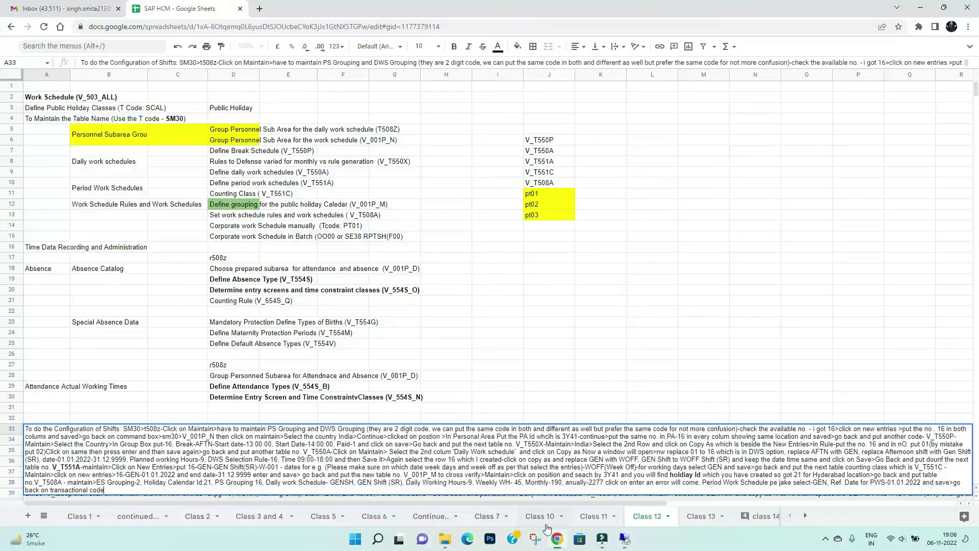
click(259, 522)
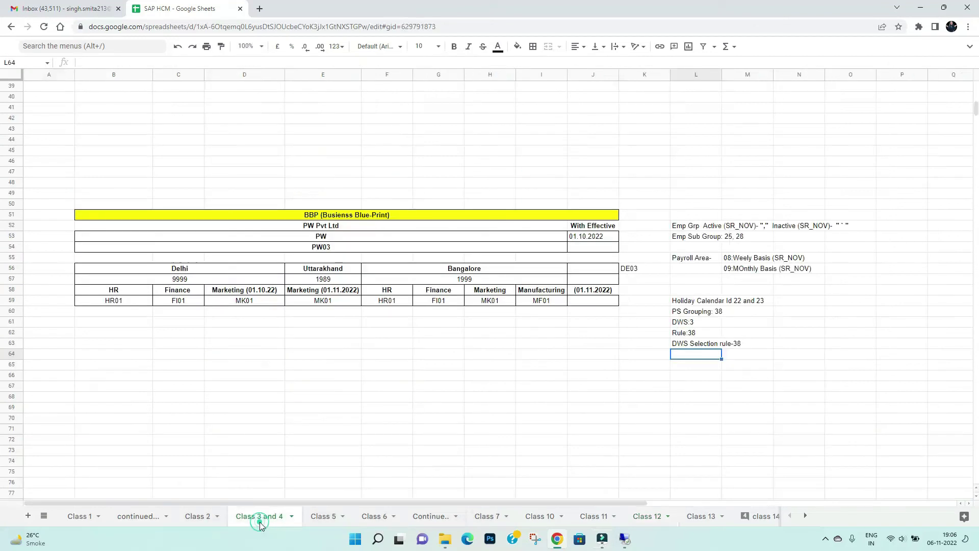
click(703, 336)
click(704, 345)
click(694, 376)
click(703, 323)
click(700, 363)
click(699, 322)
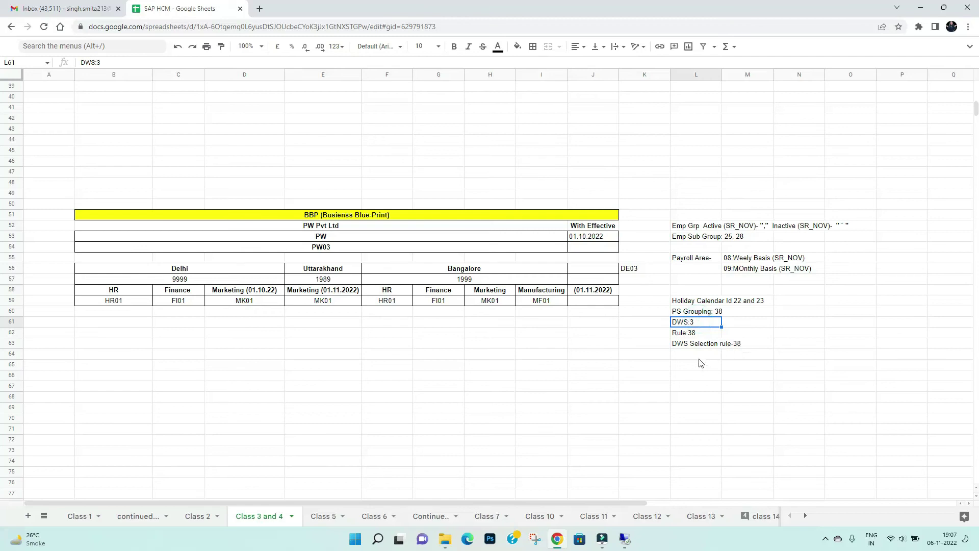
click(746, 327)
text(38)
key(Return)
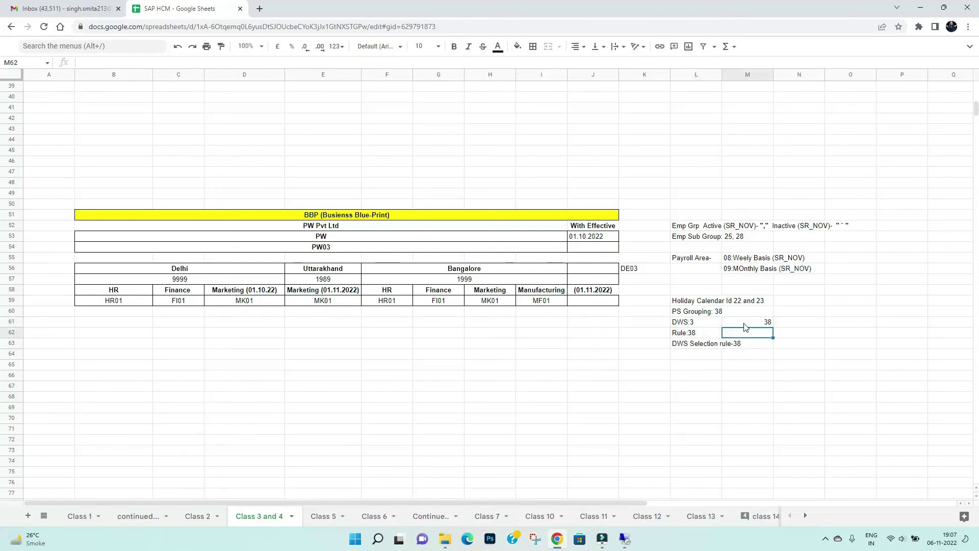
click(837, 335)
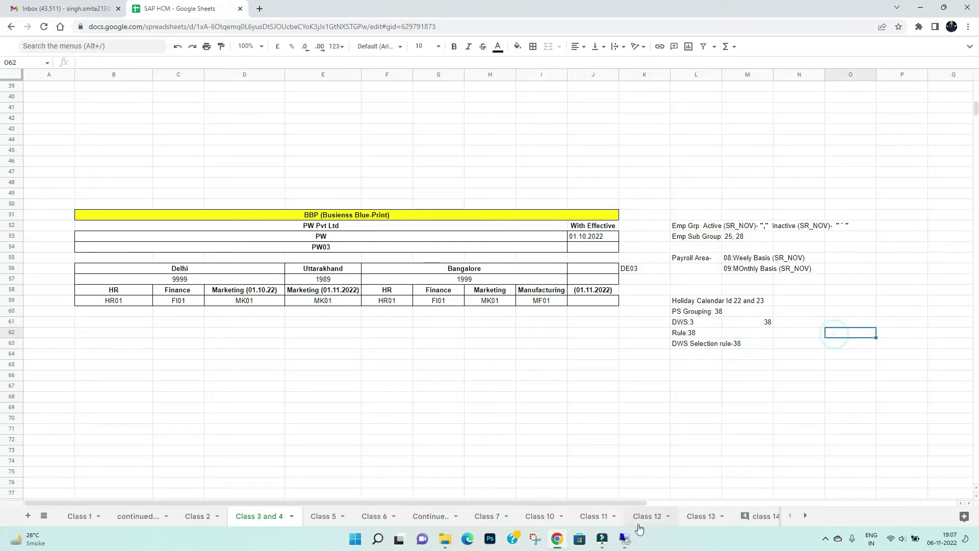
Leave the daily work schedule view in SAP and check the Class 12 notes in Google Sheets for the next table.
click(623, 542)
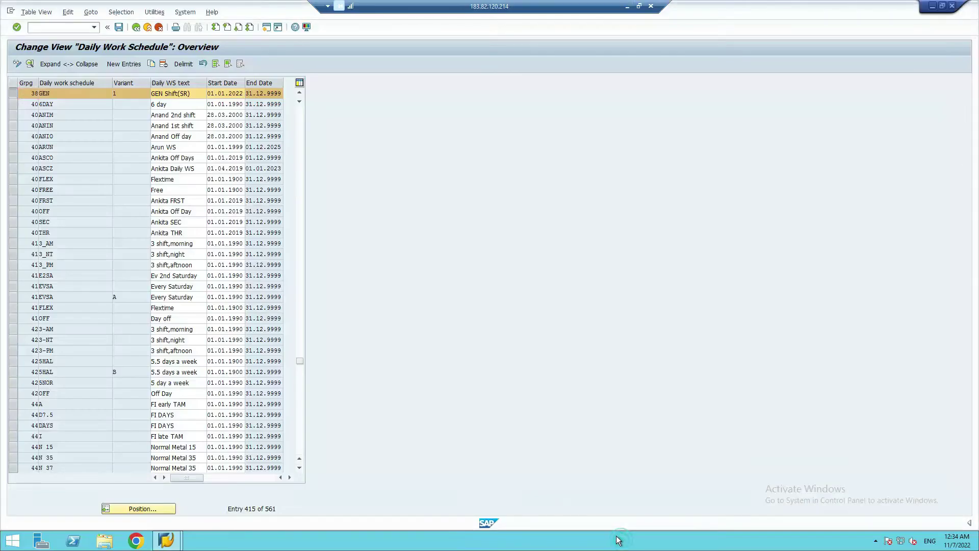
click(136, 28)
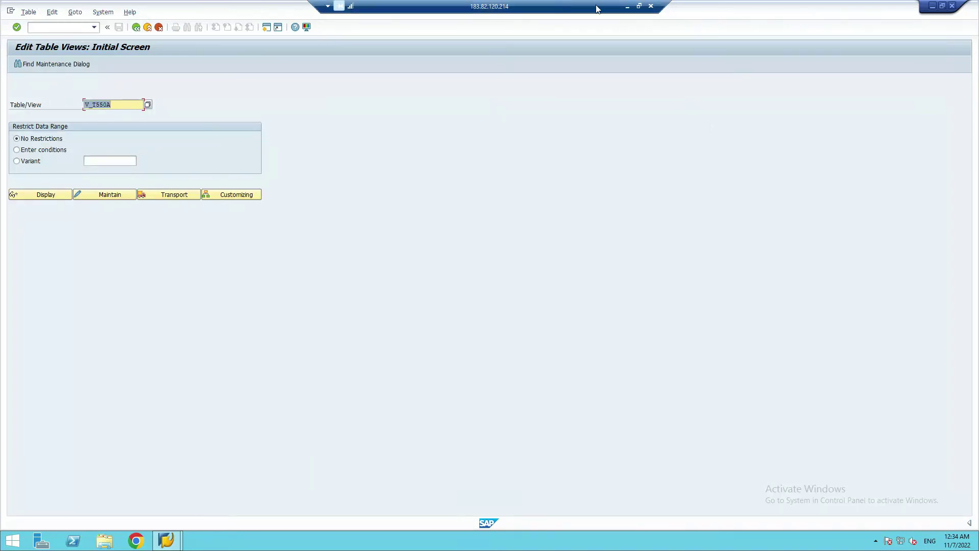
click(633, 6)
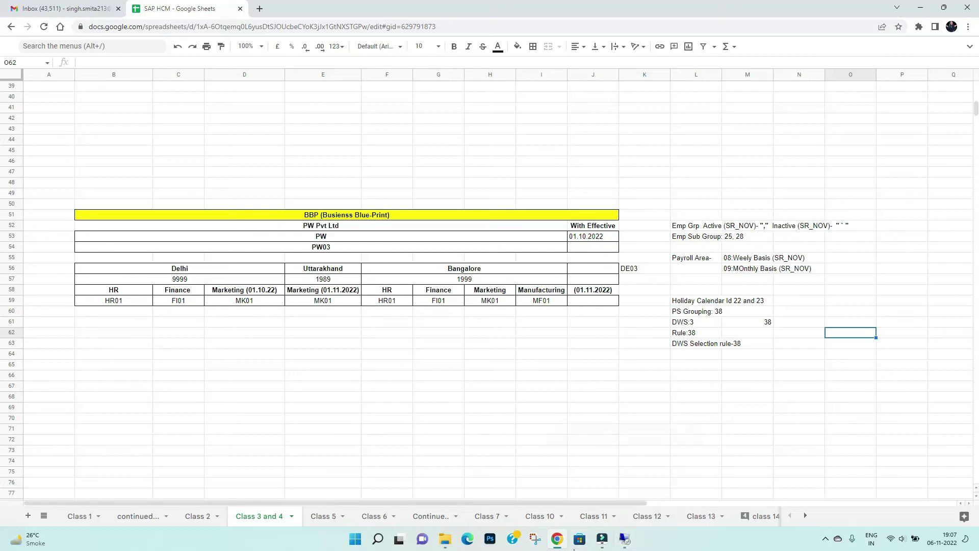
click(646, 516)
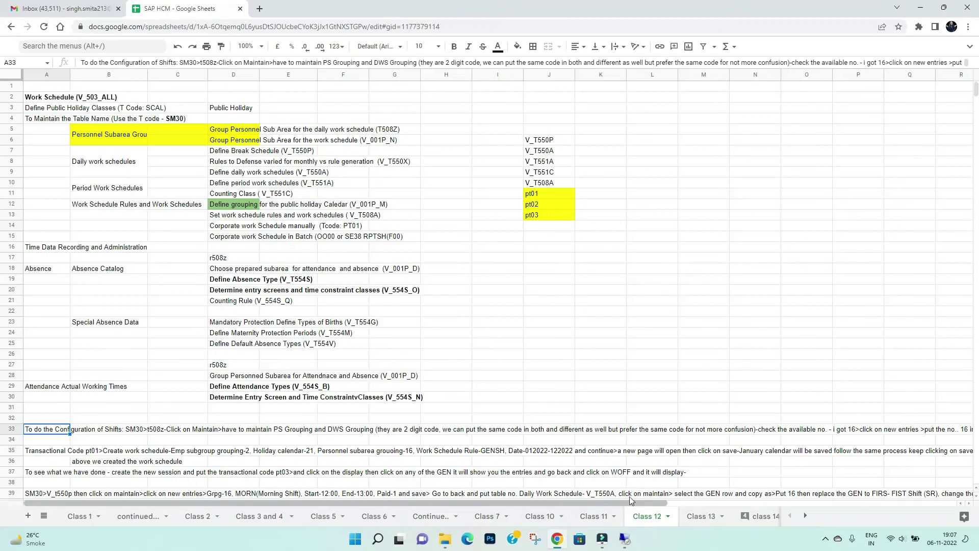
Return to SAP and try to open table view V_T5501A for maintenance.
click(625, 538)
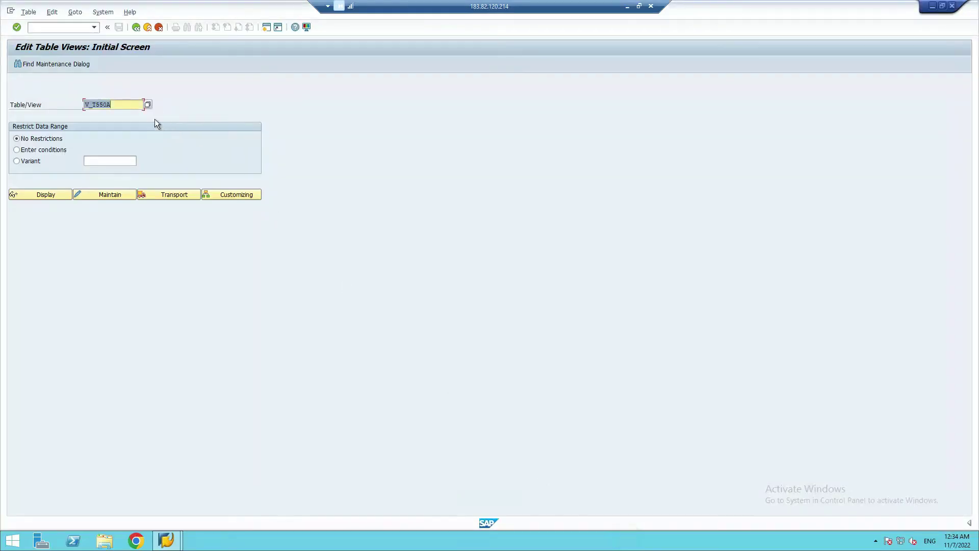
click(124, 102)
click(108, 196)
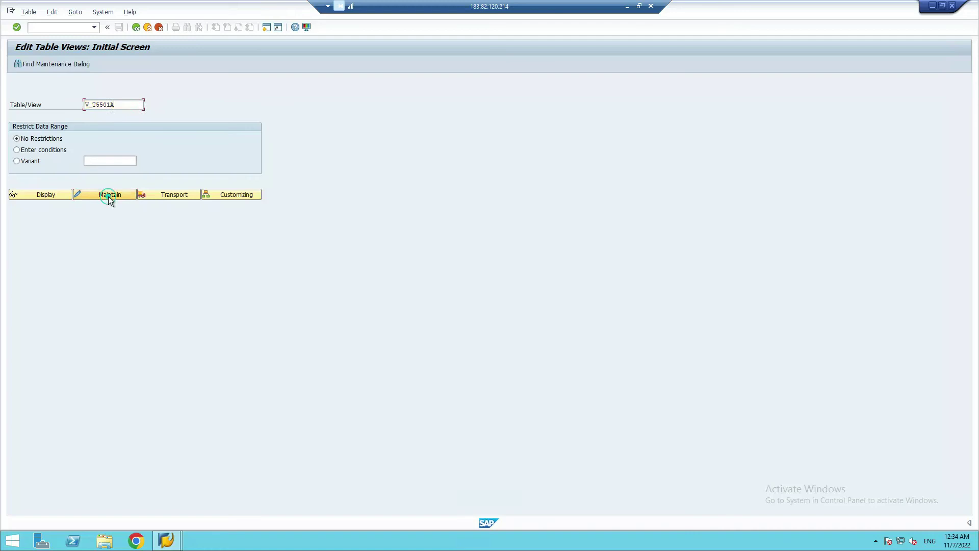
click(122, 105)
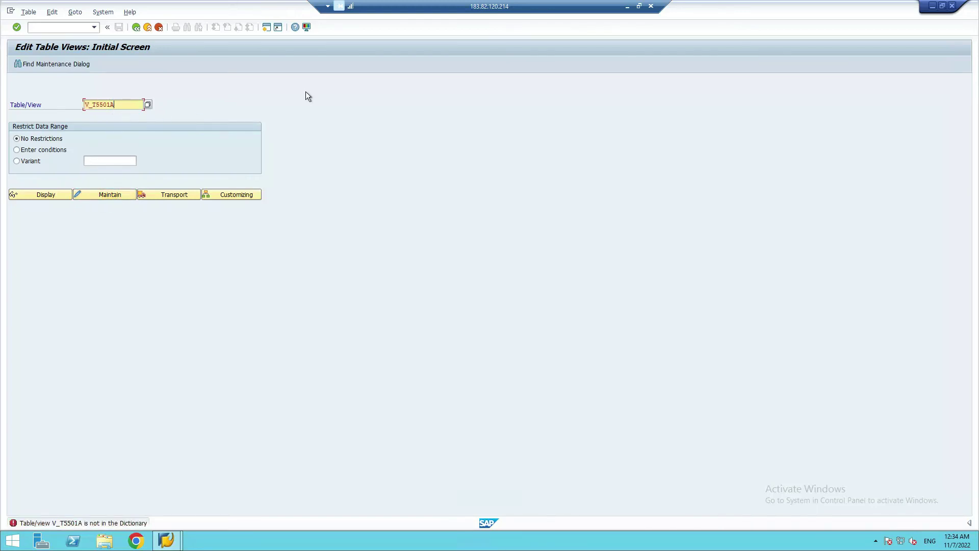
Check the table name in the Class 12 notes and open period work schedule view V_T551A for maintenance in SAP.
click(627, 6)
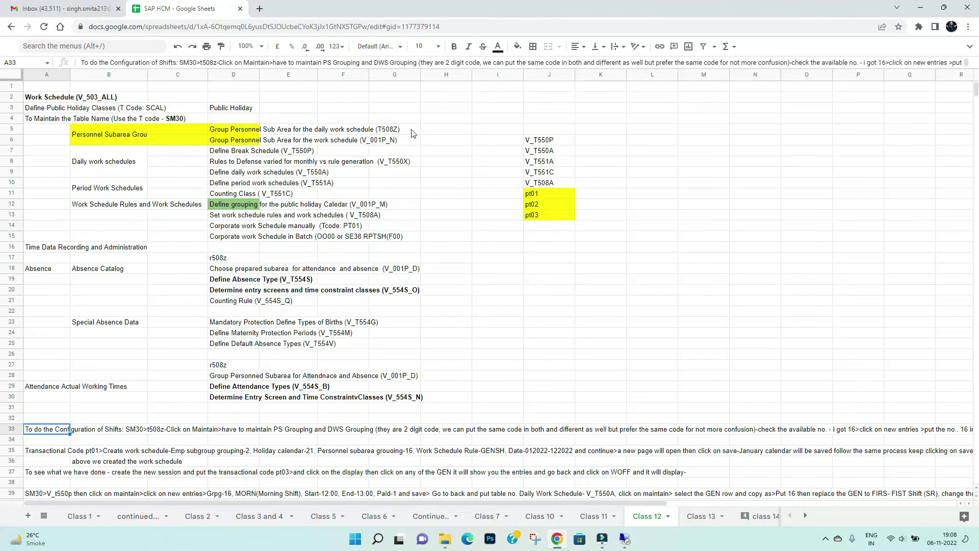
click(919, 11)
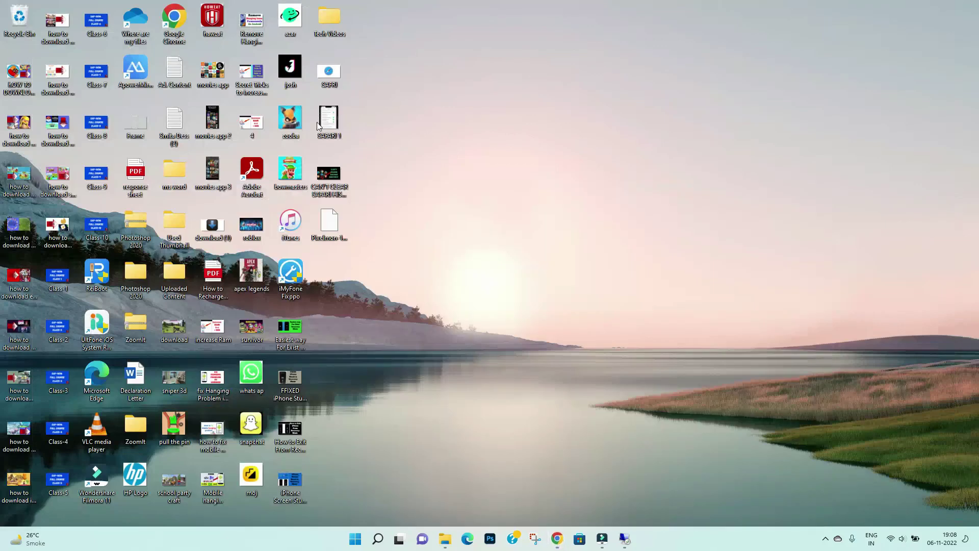
click(557, 539)
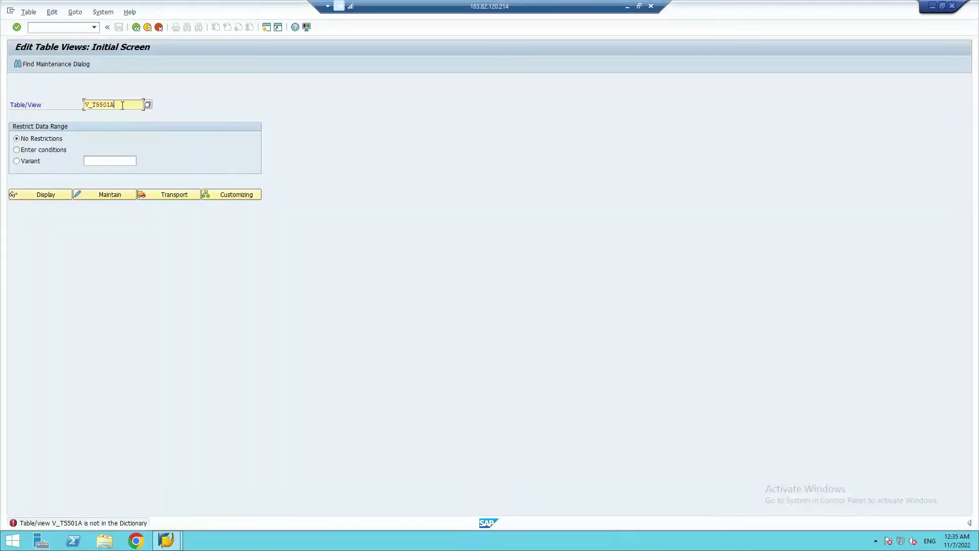
click(122, 105)
key(BackSpace)
key(BackSpace)
key(BackSpace)
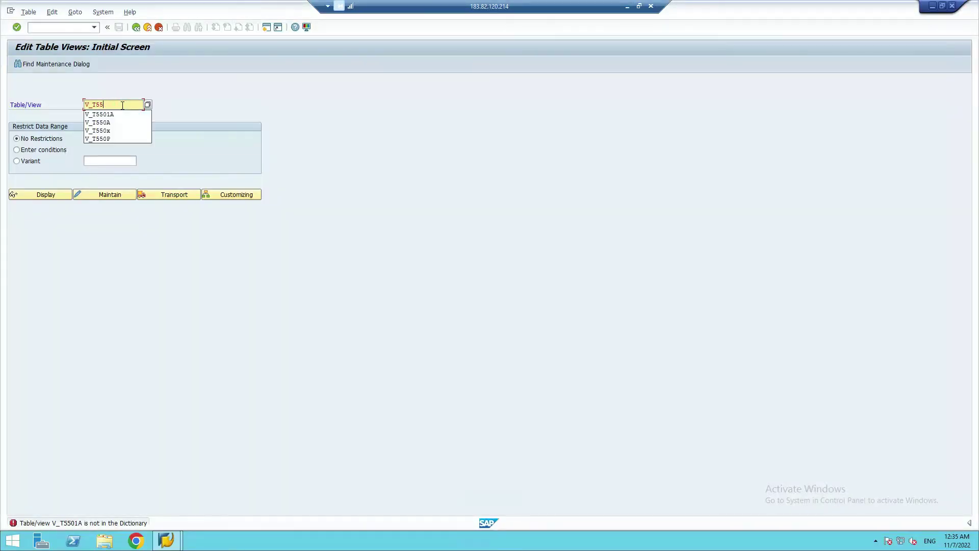
text(1)
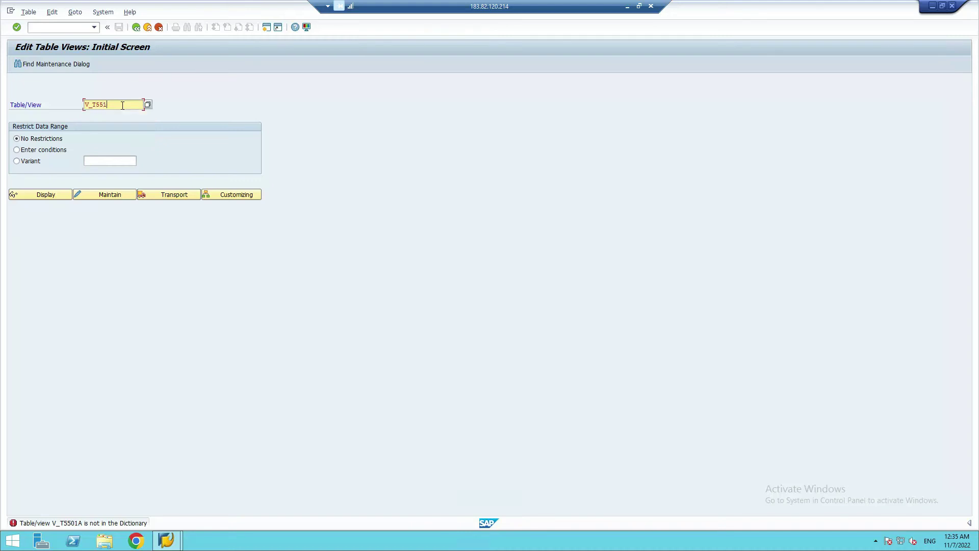
text(A)
click(114, 194)
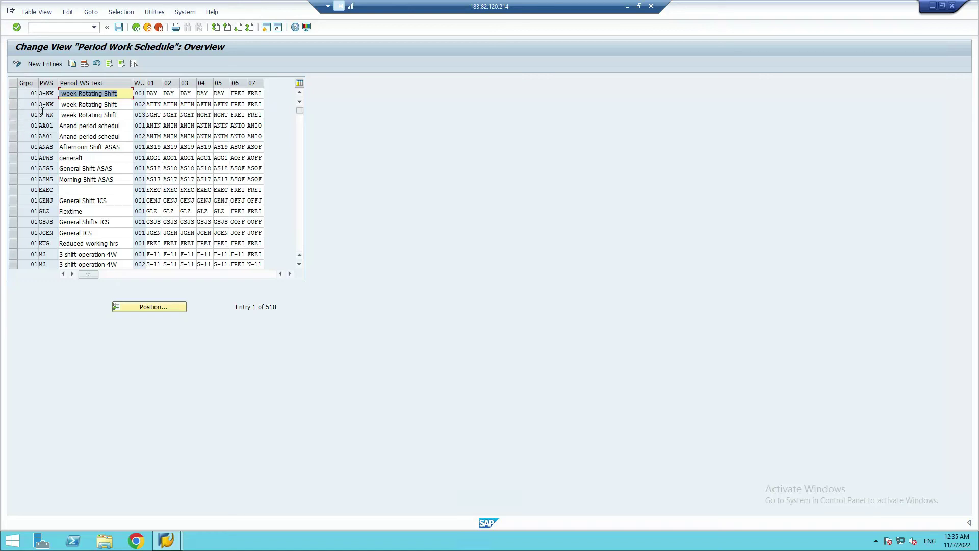
Position the period work schedule list at DWS grouping 38.
click(151, 307)
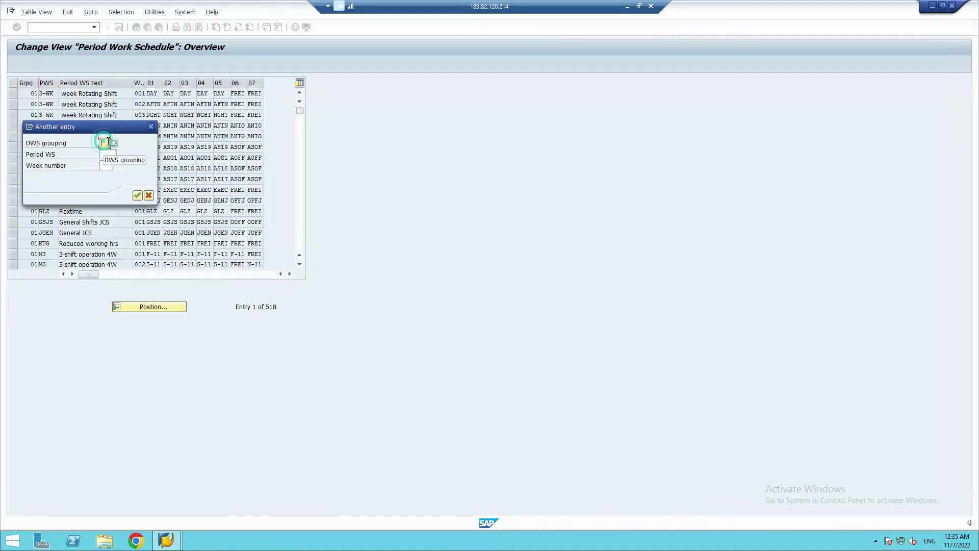
text(38)
click(137, 195)
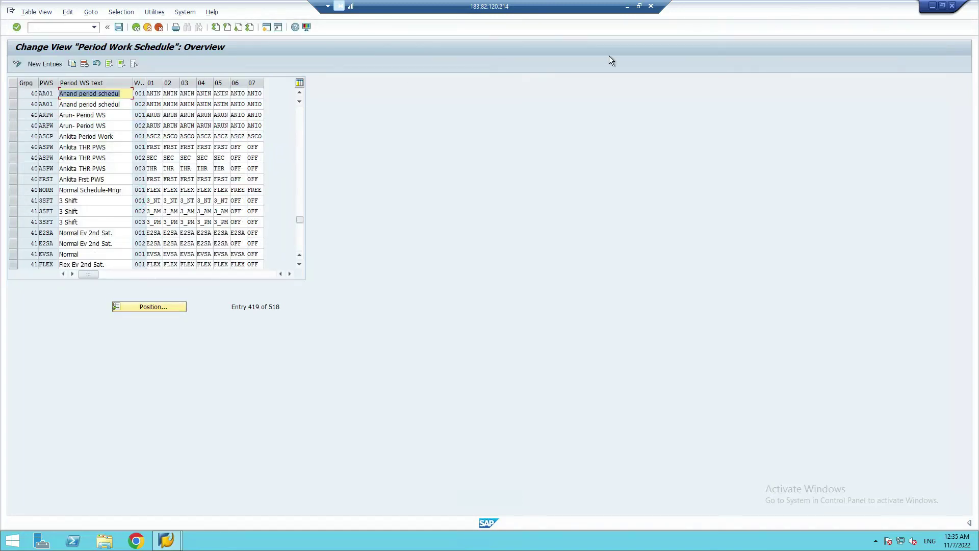
Review the V_T551A period work schedule instructions in cell A33 of the Class 12 notes and return to SAP.
click(628, 6)
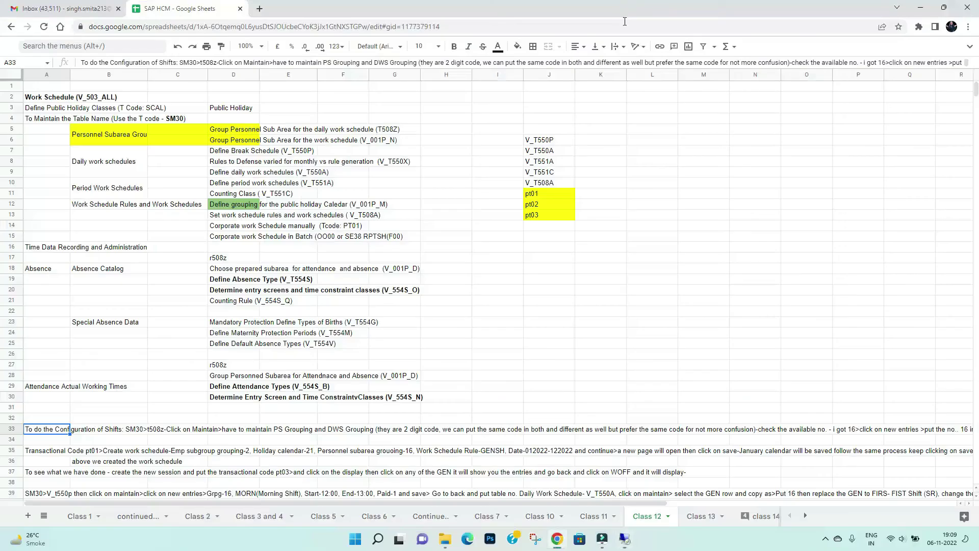
double_click(58, 430)
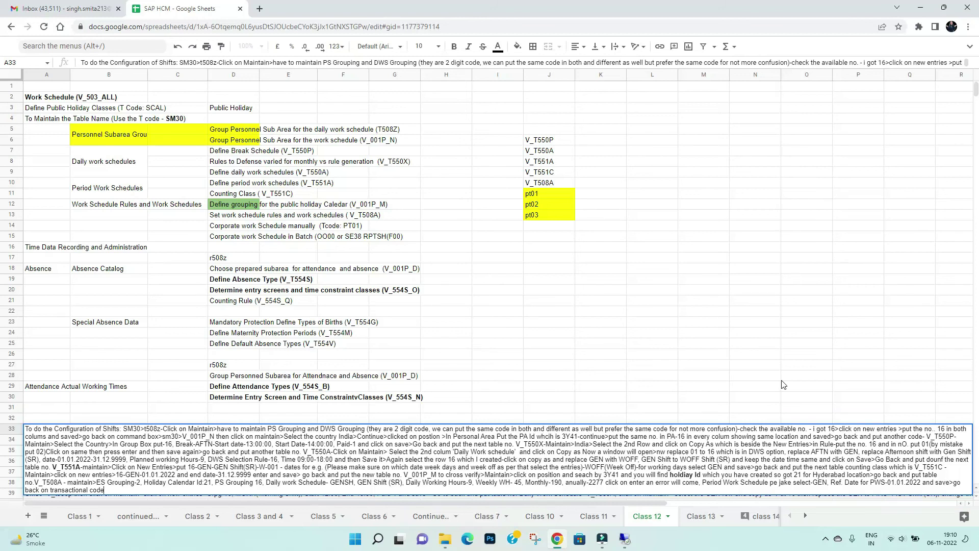
double_click(58, 467)
key(ctrl+b)
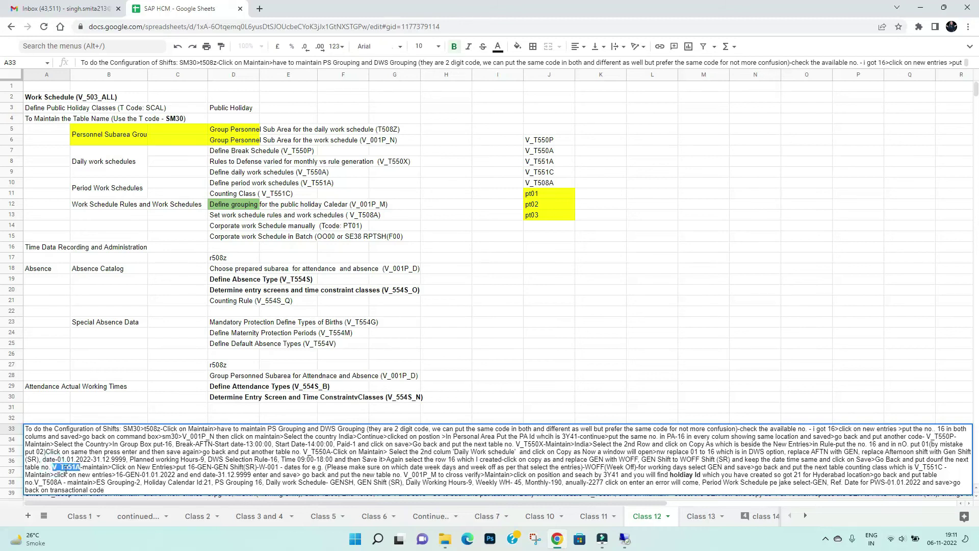
click(627, 538)
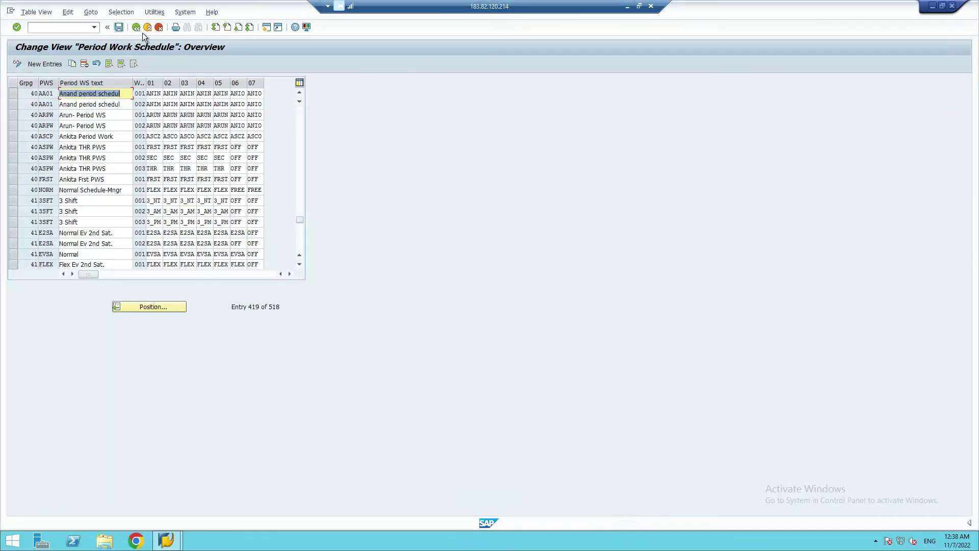
Leave the period work schedule view and open daily work schedule view V_T550A for maintenance.
click(137, 28)
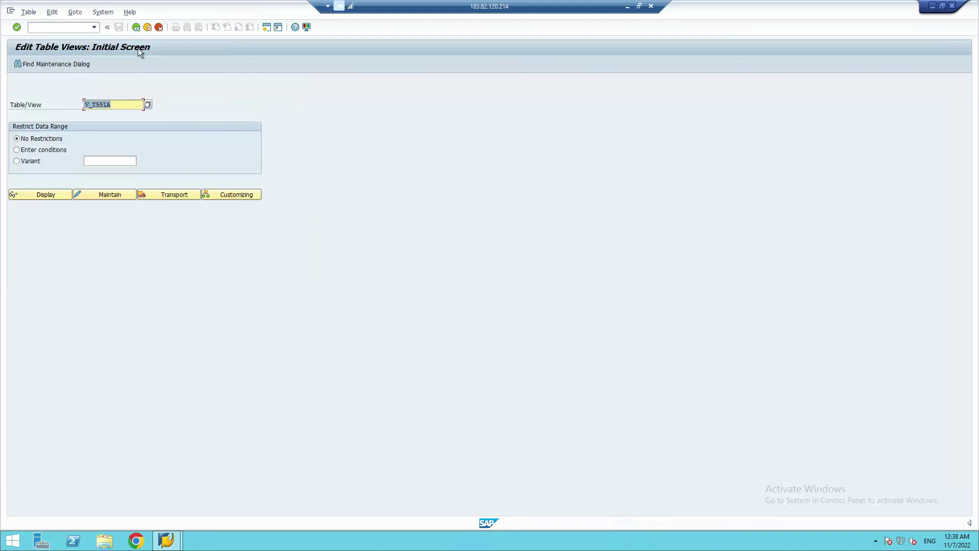
click(127, 106)
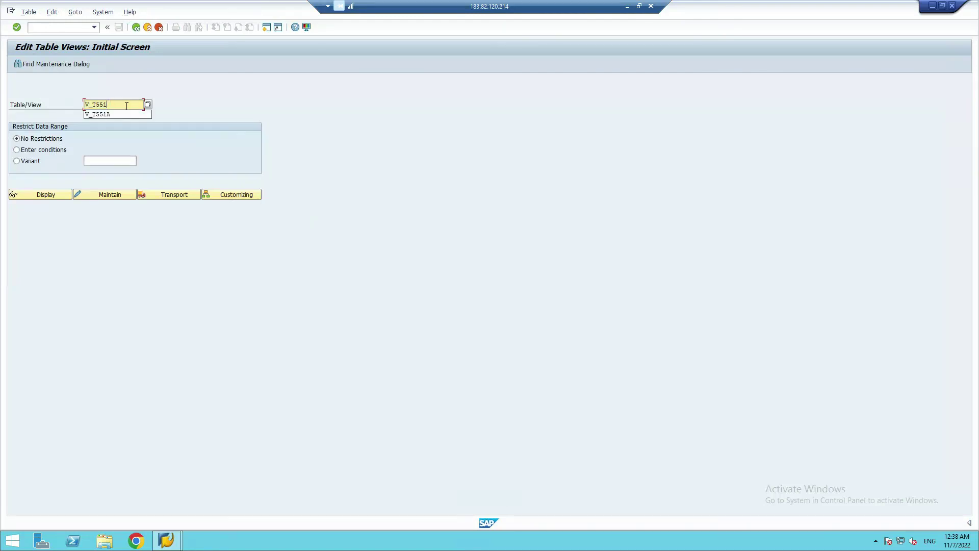
key(BackSpace)
key(BackSpace)
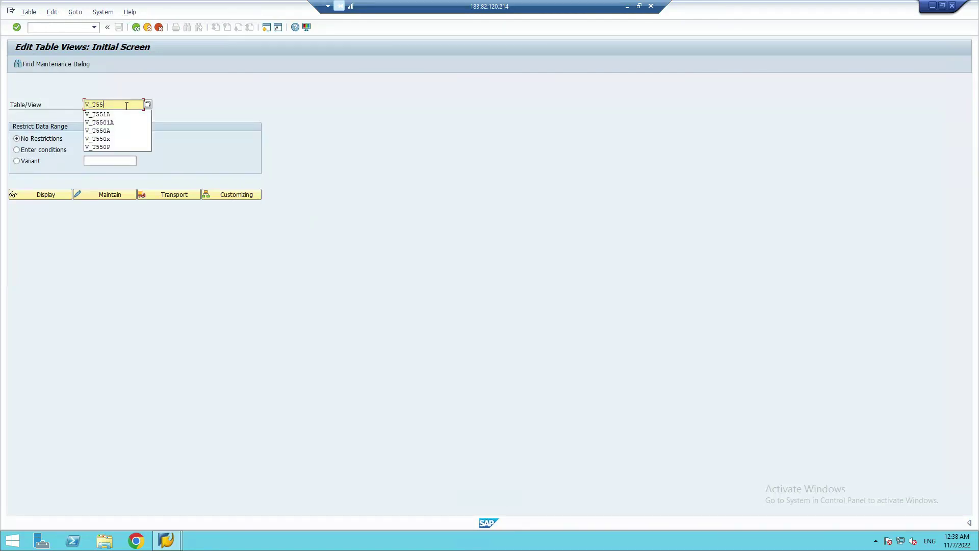
text(0)
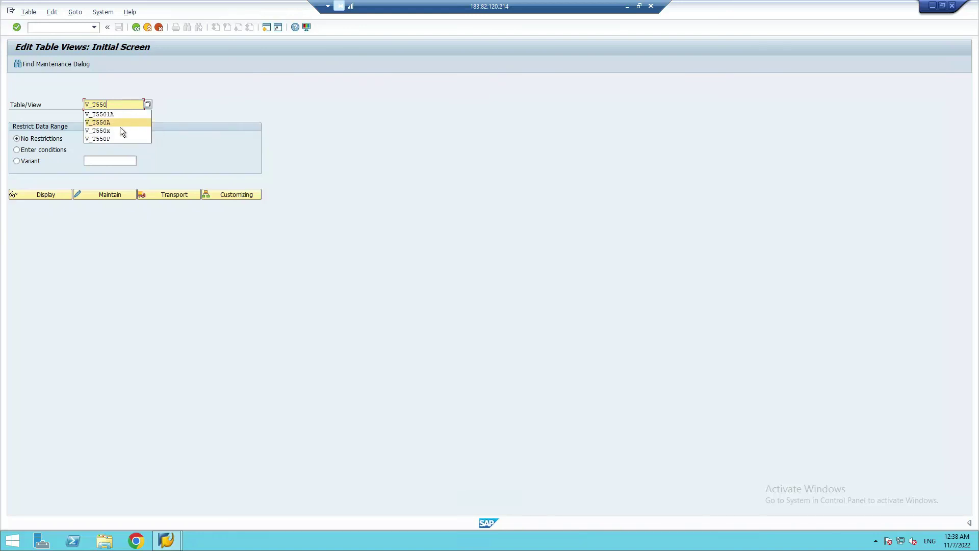
click(121, 124)
click(116, 195)
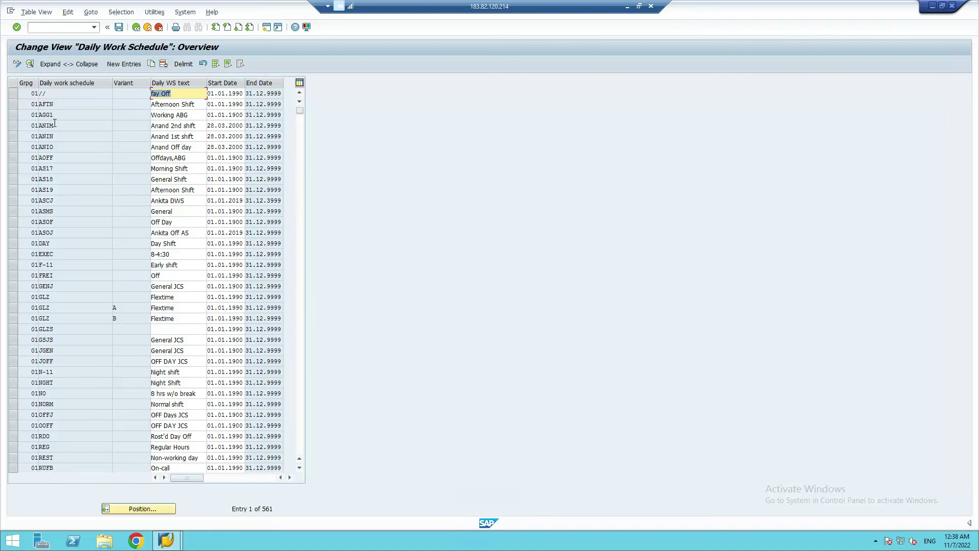
Select only the AFTN afternoon shift row of grouping 01 and start copying it as a new entry.
drag(42, 105, 36, 114)
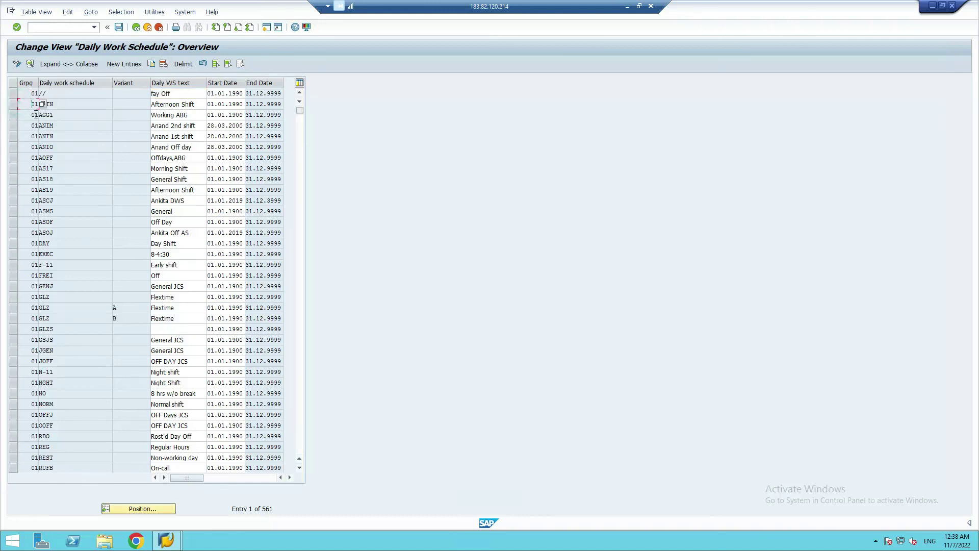
click(13, 115)
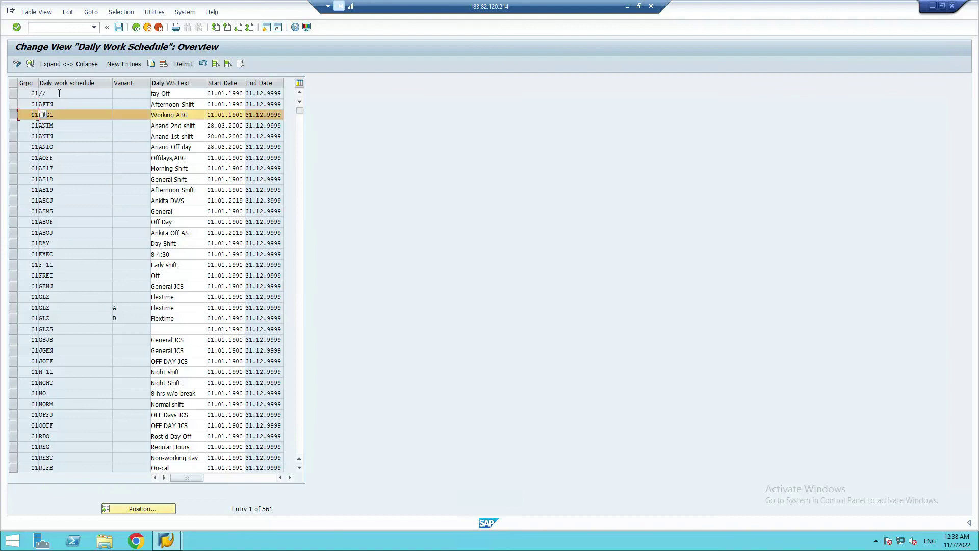
ctrl+click(12, 104)
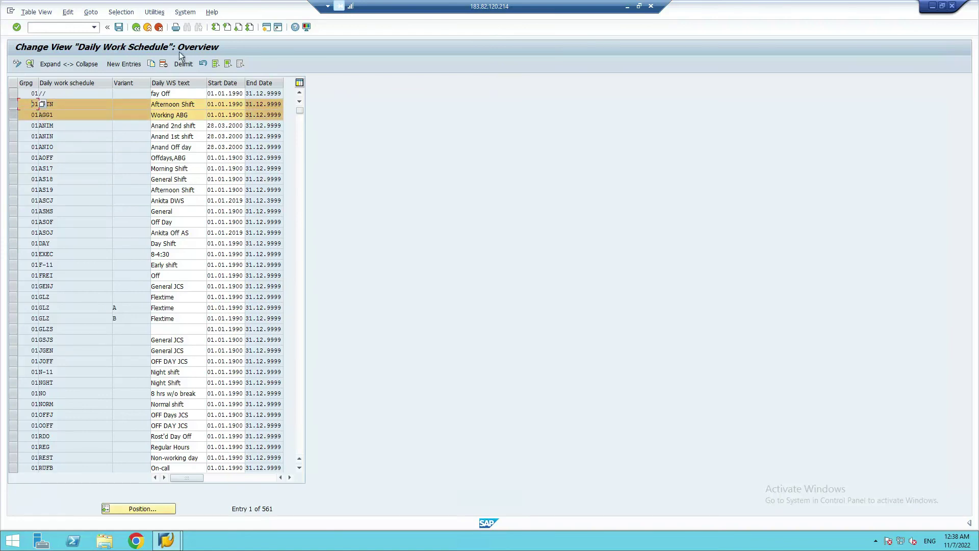
ctrl+click(14, 105)
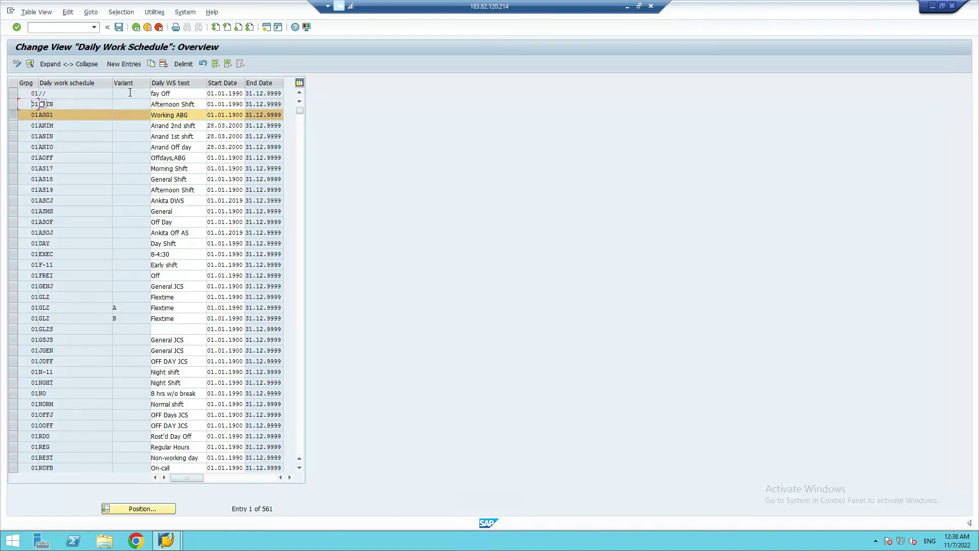
ctrl+click(13, 104)
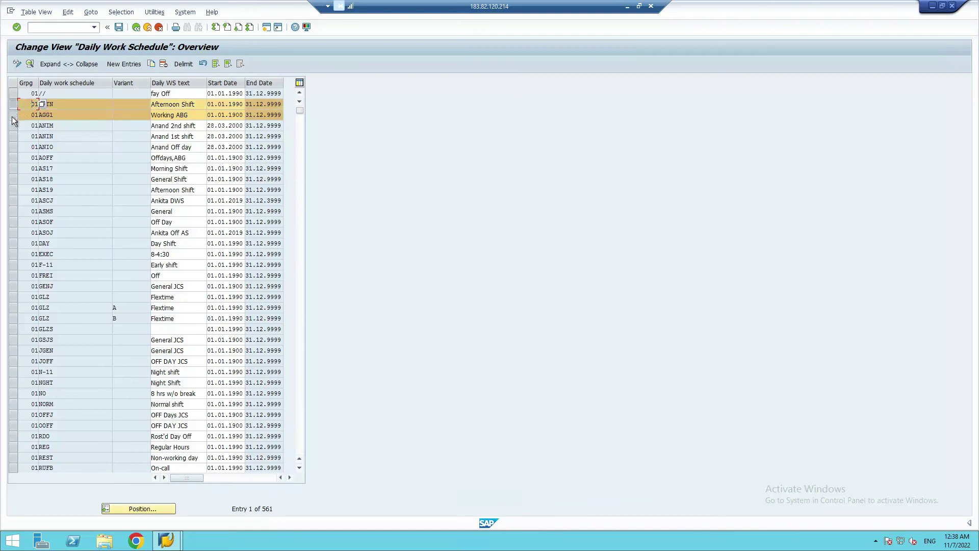
ctrl+click(13, 115)
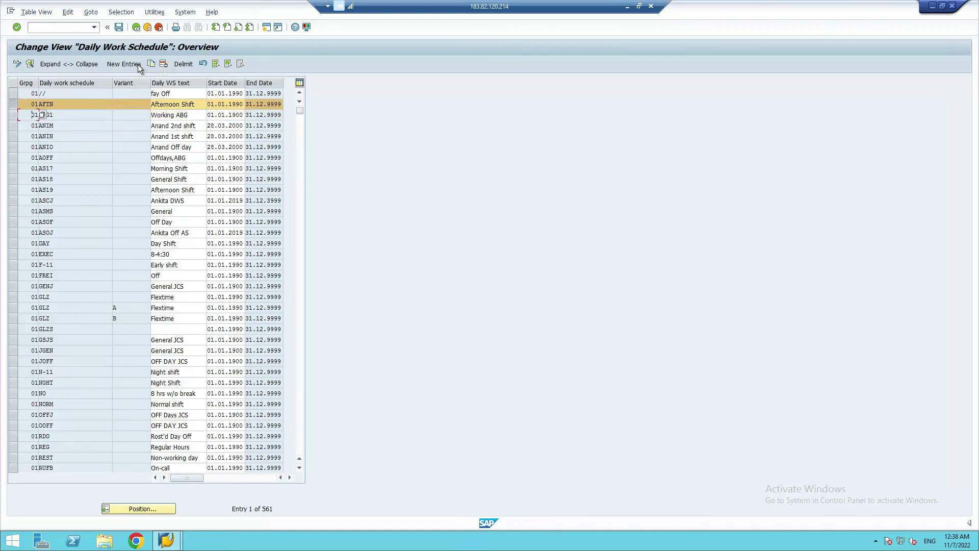
click(152, 63)
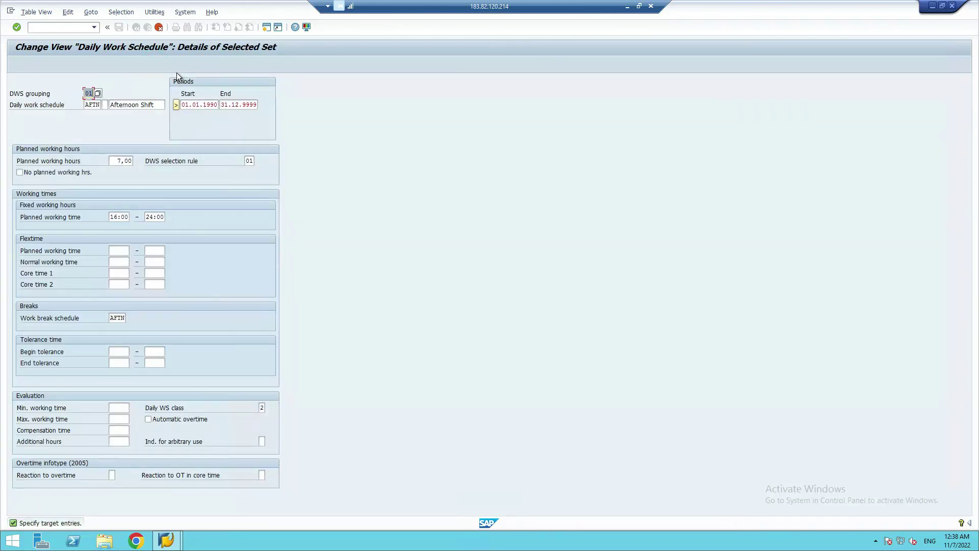
Set the copied schedule's DWS grouping to 38 and its start date to 01.01.2022.
text(38)
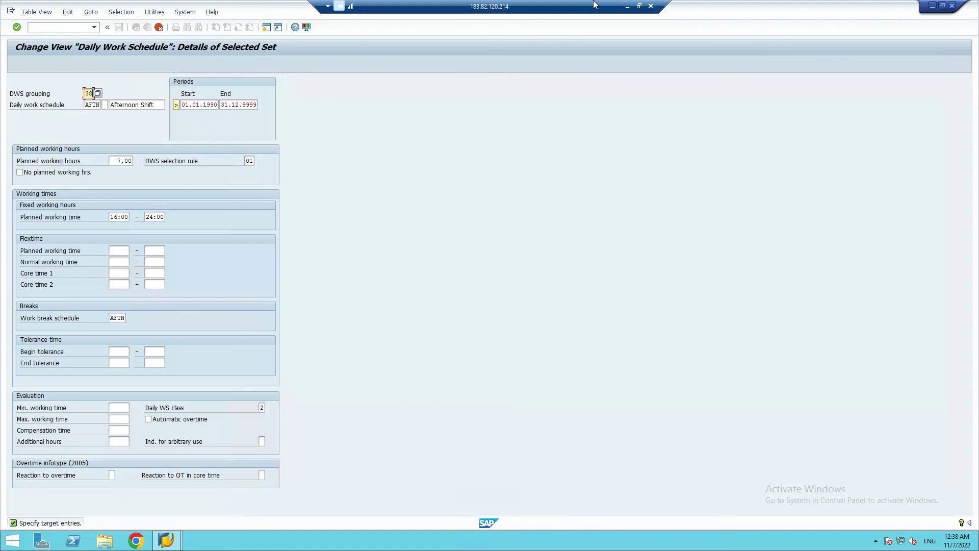
key(Return)
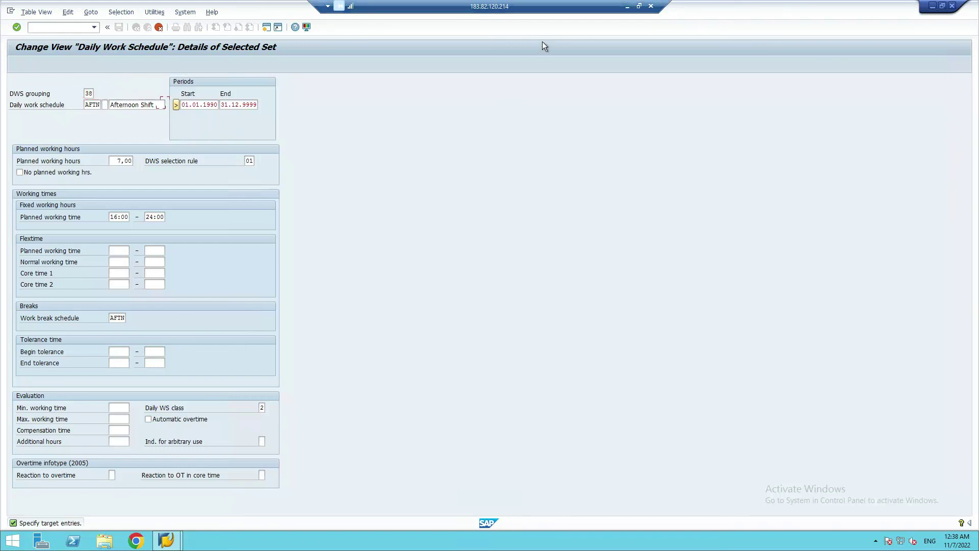
click(194, 107)
key(BackSpace)
key(BackSpace)
key(BackSpace)
key(BackSpace)
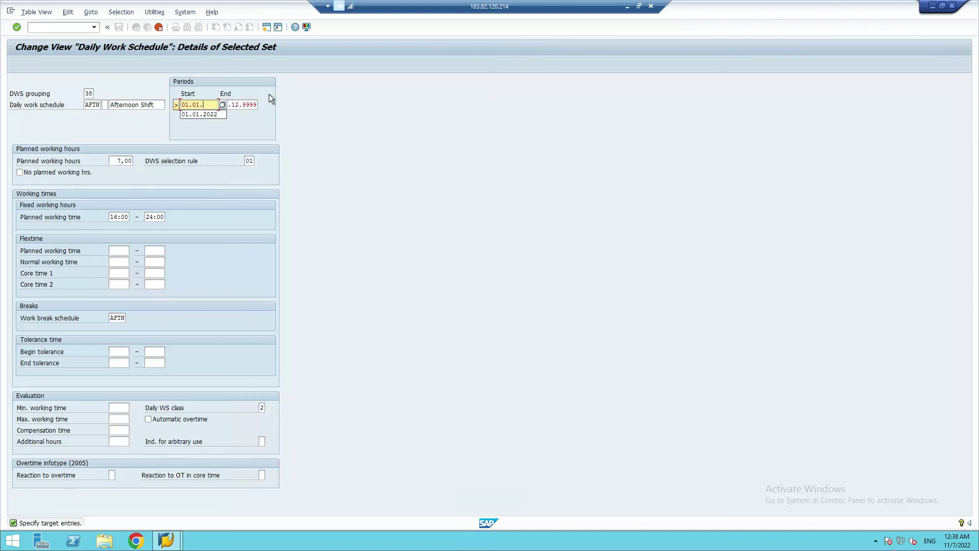
text(2022)
click(258, 104)
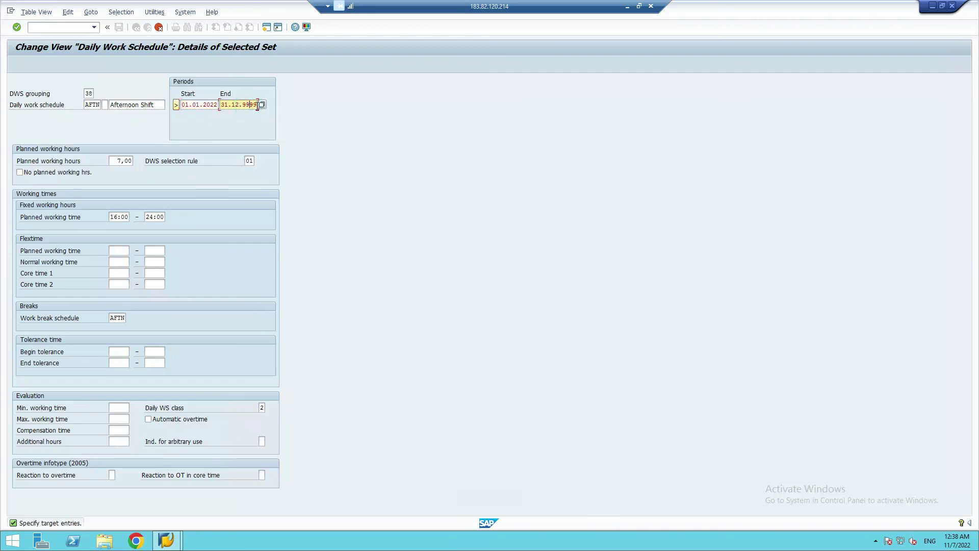
Set the daily work schedule code to WOFF and its text to "Week Off (SR)".
click(91, 104)
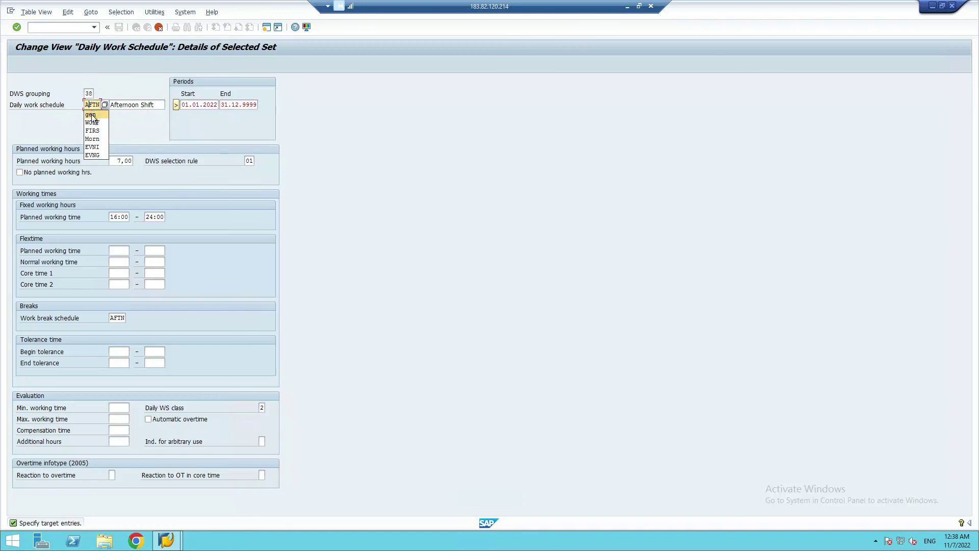
click(93, 114)
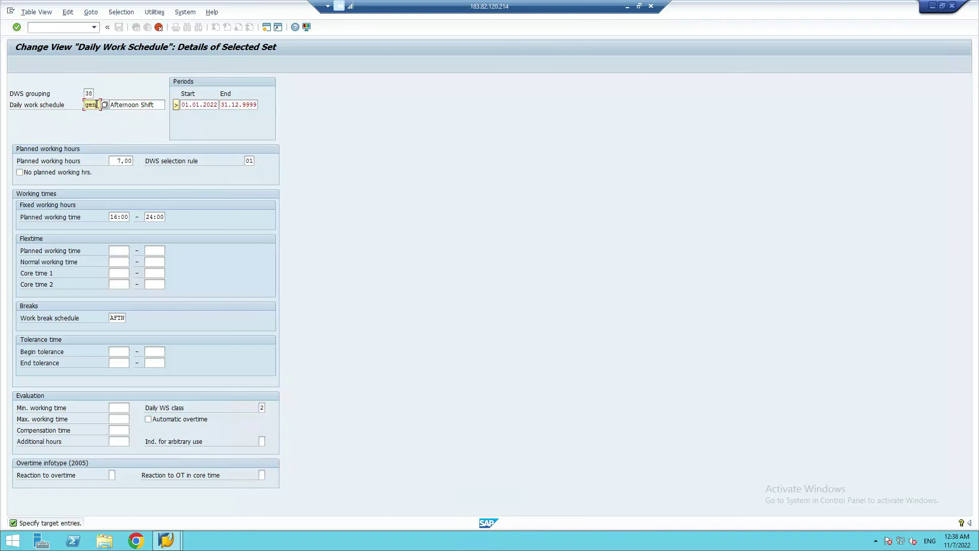
drag(96, 104, 81, 108)
text(Wo)
click(92, 114)
click(138, 105)
click(157, 105)
drag(156, 104, 98, 108)
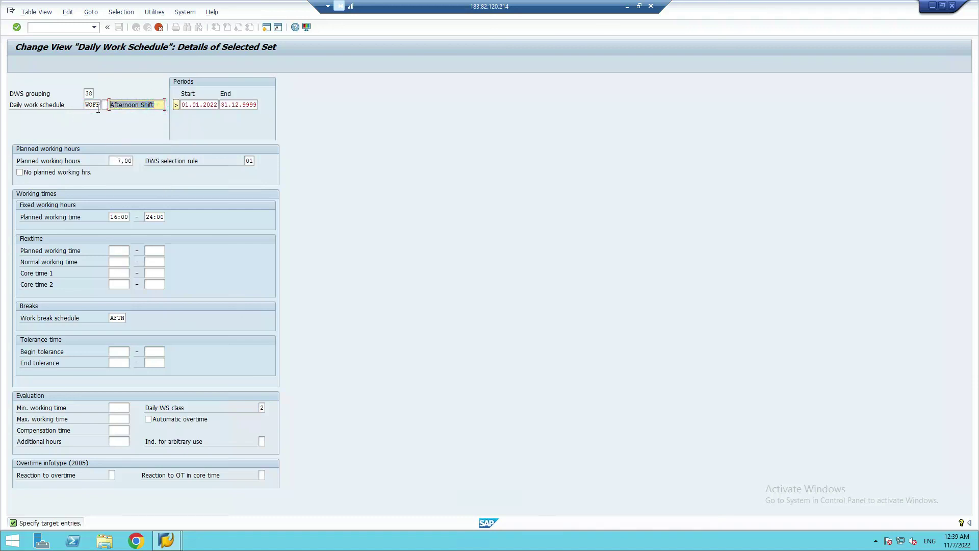
text(Week Off)
text((SR))
Set the planned working hours to 9,00 and the DWS selection rule to 38.
click(118, 162)
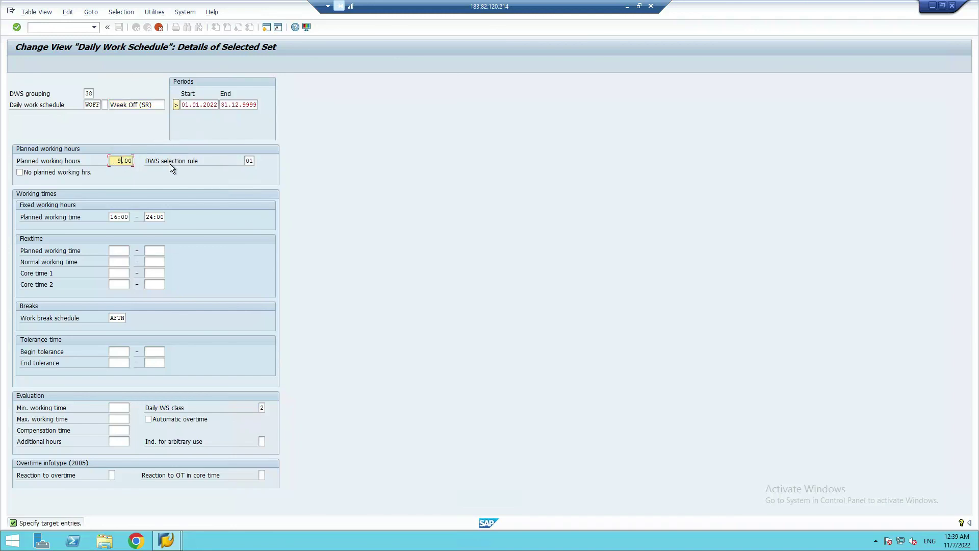
click(250, 161)
key(BackSpace)
text(38)
Set the fixed planned working time to run from 00:00 to 0000.
click(116, 217)
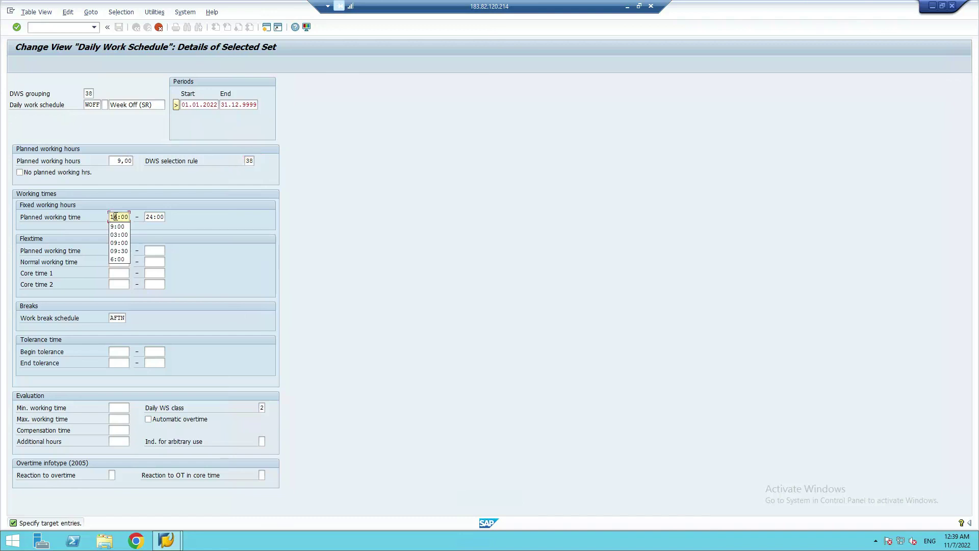
drag(118, 217, 108, 217)
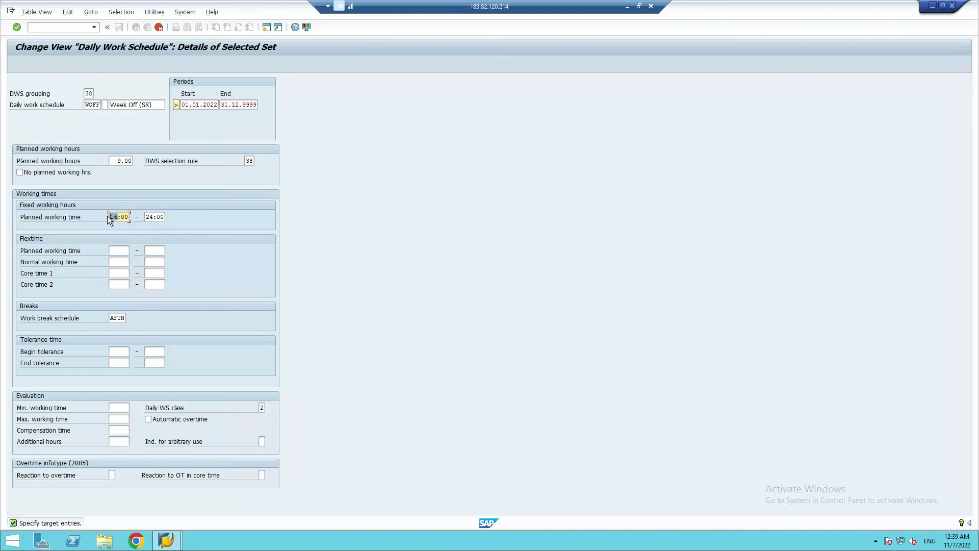
text(00)
click(148, 217)
click(149, 218)
double_click(155, 217)
text(0000)
click(180, 213)
Try to assign work break schedule WOFF to the copied entry.
click(118, 318)
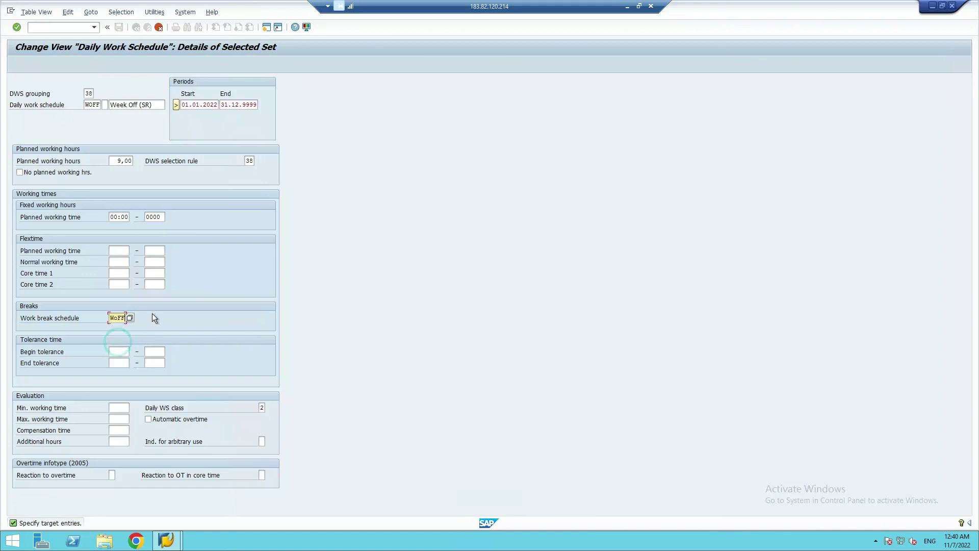
key(Return)
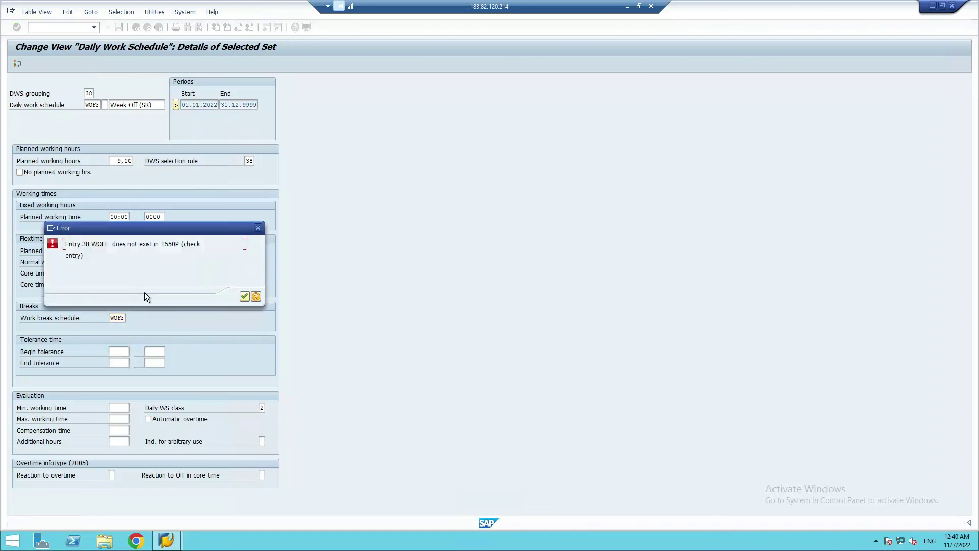
click(244, 297)
Clear the work break schedule of the week-off entry.
click(111, 316)
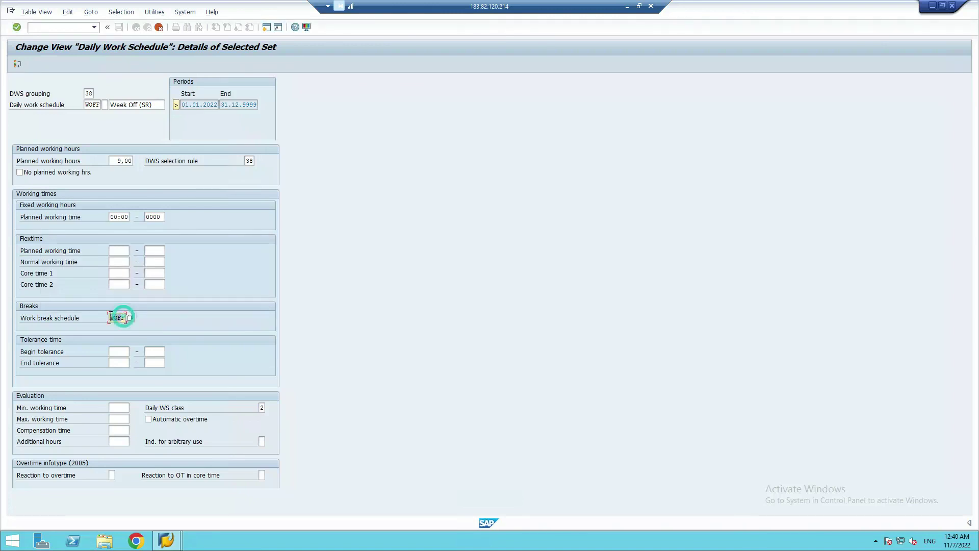
key(Delete)
key(Delete)
key(Delete)
key(Delete)
click(265, 265)
Confirm the copied WOFF entry and save it to the proposed customizing request.
click(17, 26)
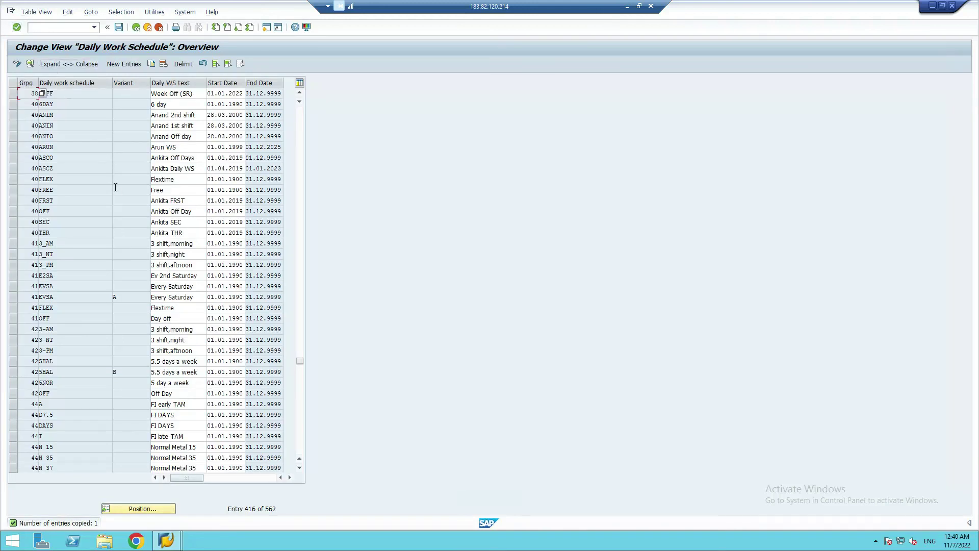
click(121, 27)
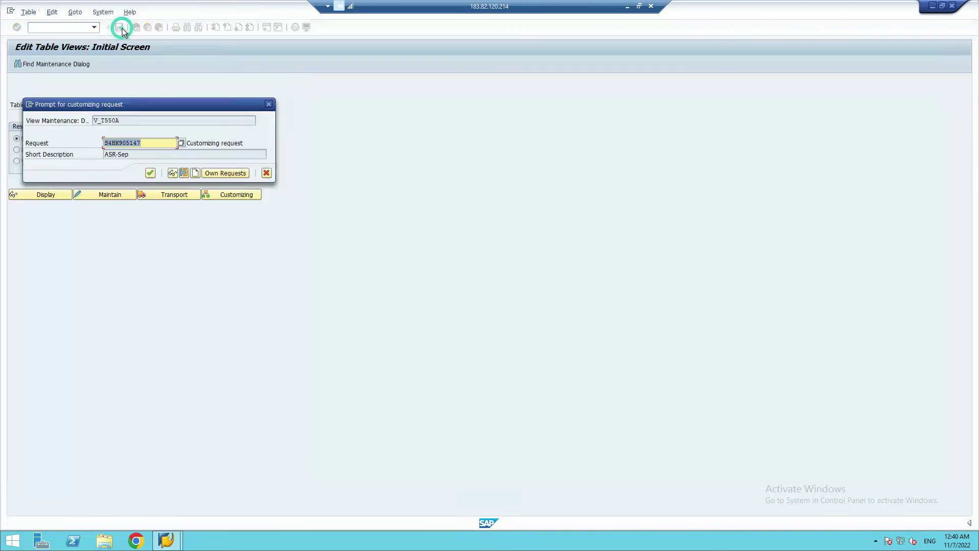
click(151, 174)
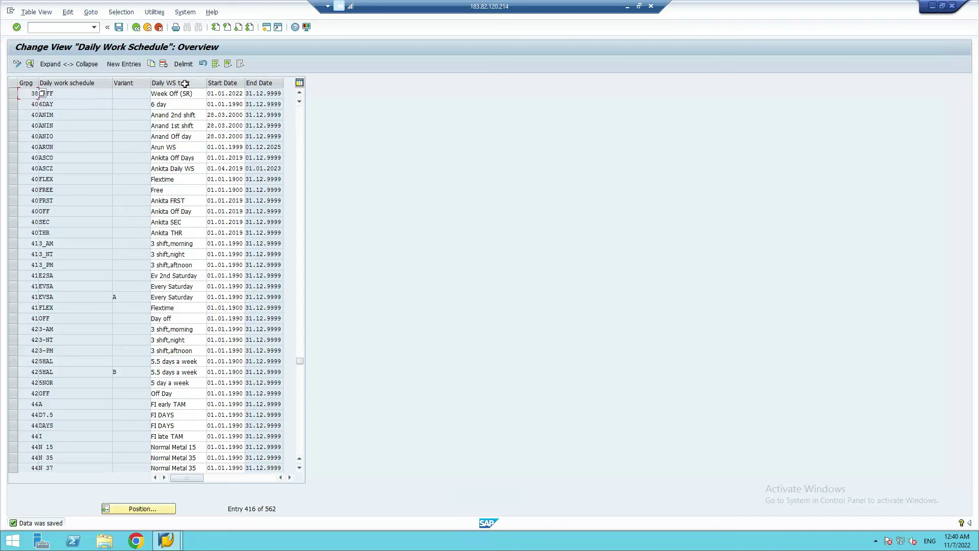
Leave the daily work schedule view and open period work schedule view V_T551A for maintenance.
click(136, 28)
click(116, 104)
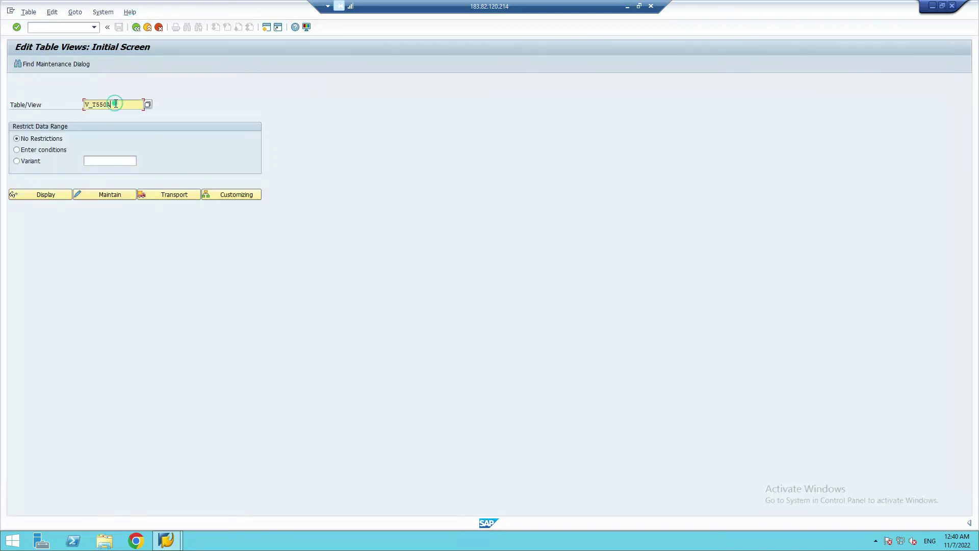
key(BackSpace)
key(BackSpace)
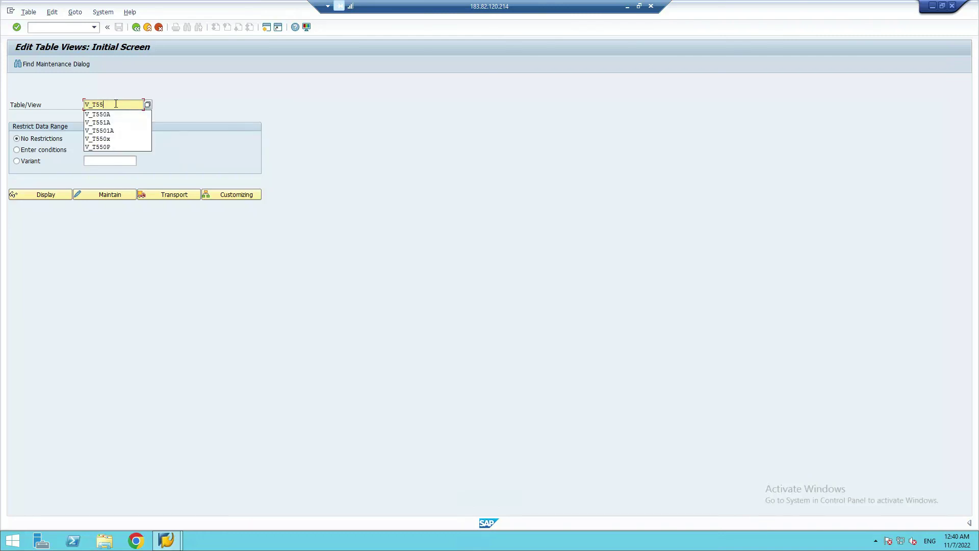
text(1A)
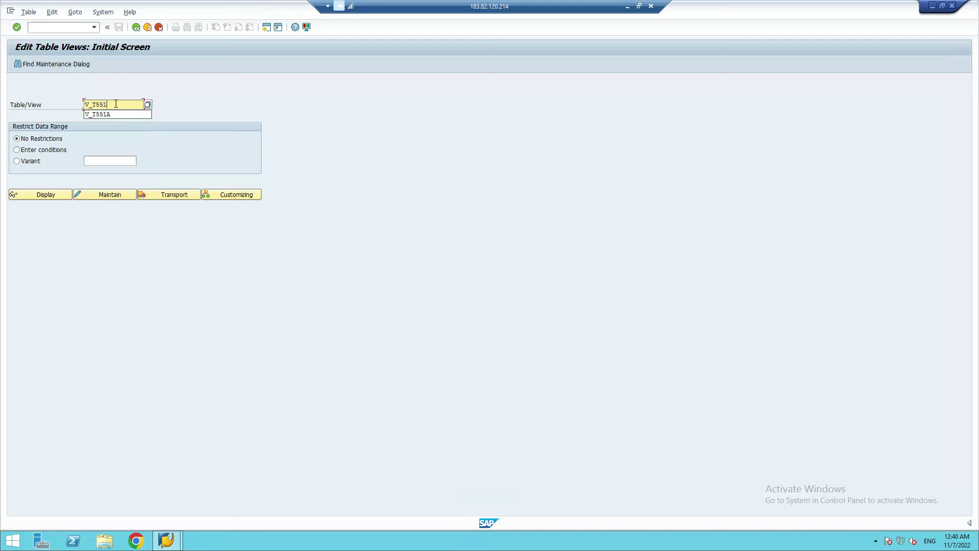
click(118, 196)
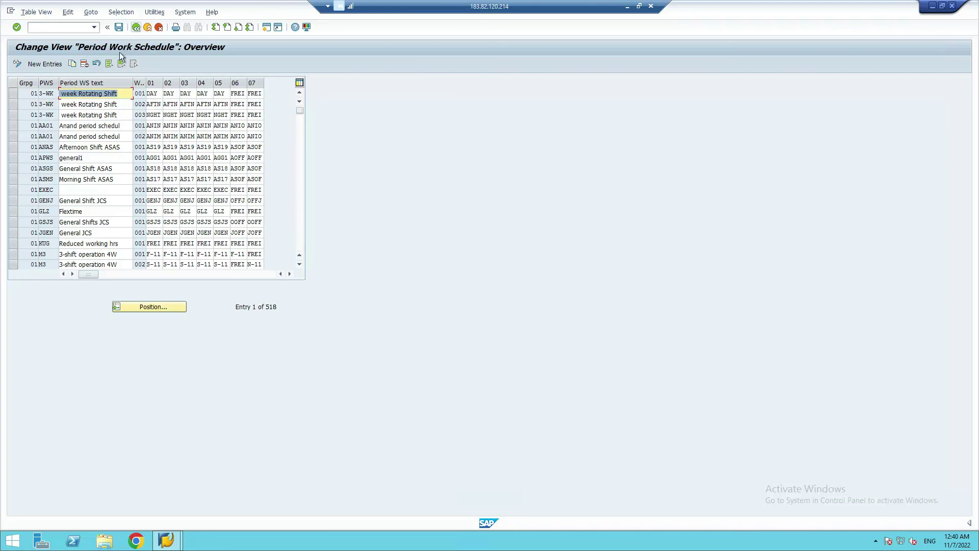
Start a new period work schedule entry with grouping 38 and switch to the Class 12 notes in Google Sheets.
click(48, 63)
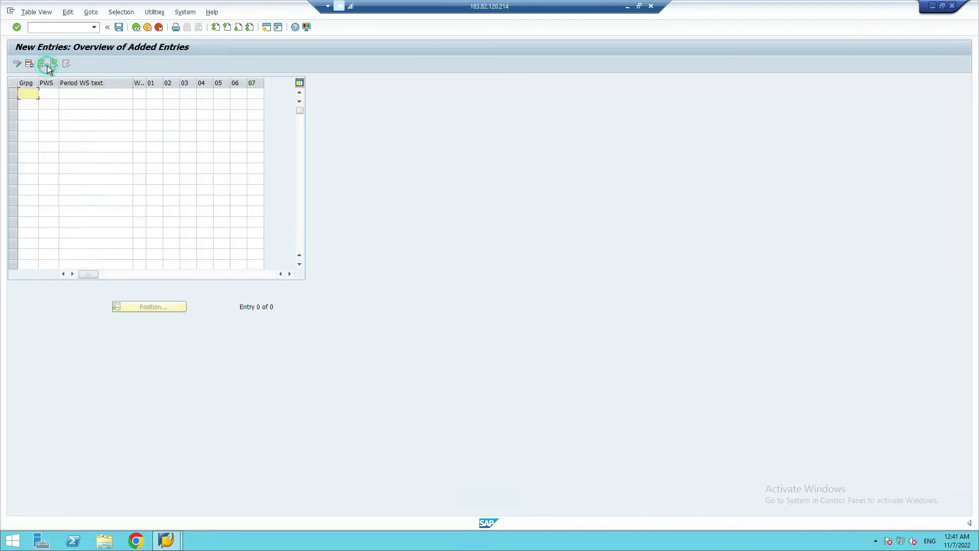
click(35, 95)
key(Tab)
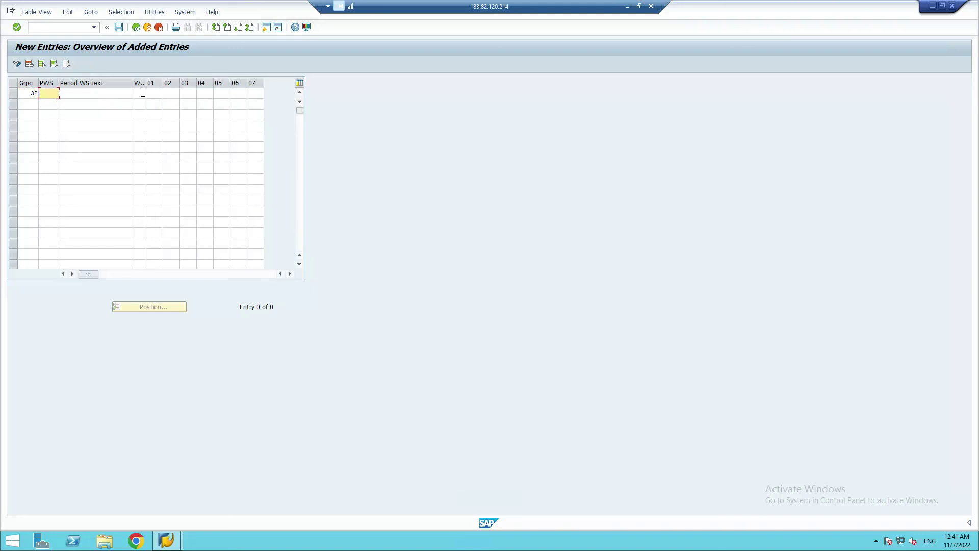
click(627, 7)
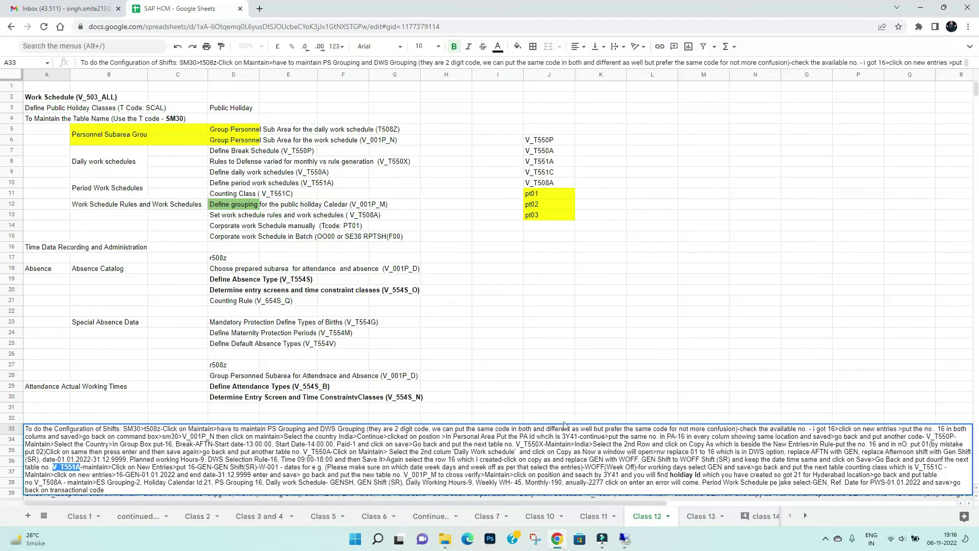
Switch back to the SAP session and enter period work schedule GEN with the text GEN Shift (SR) for grouping 38.
click(625, 541)
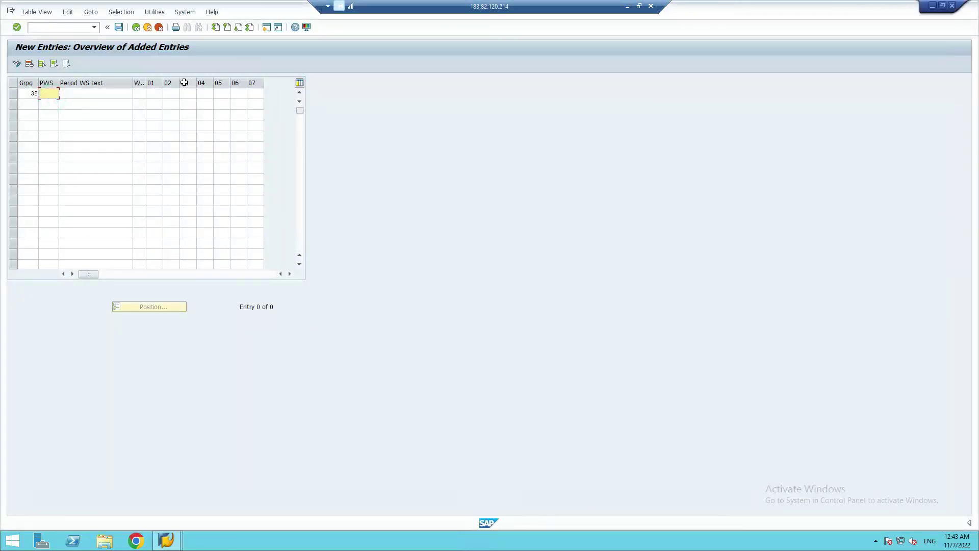
text(GEN)
key(Tab)
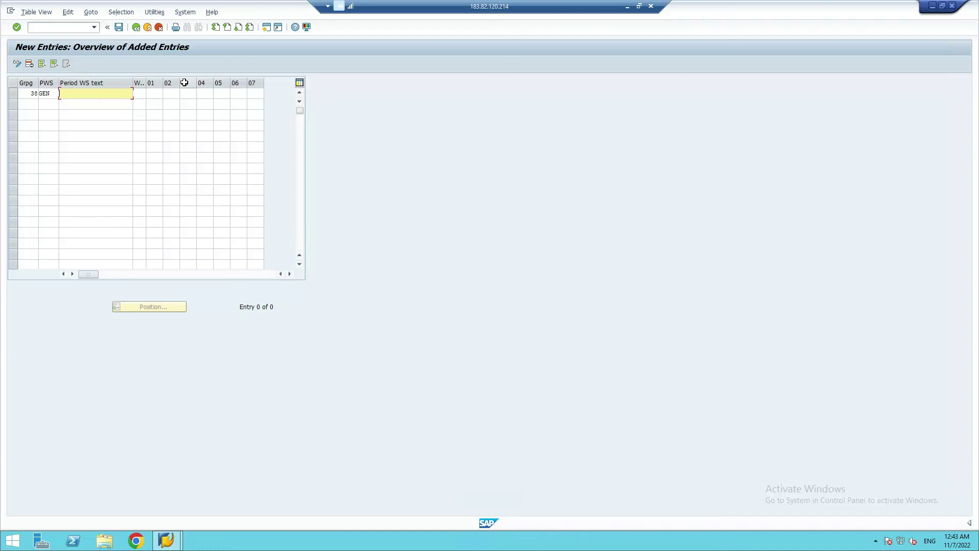
text(GEN)
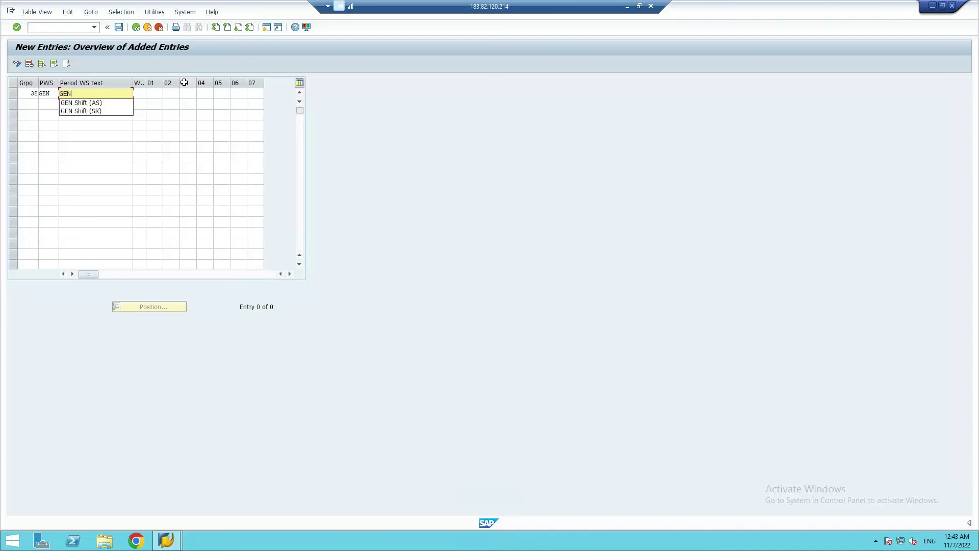
click(100, 111)
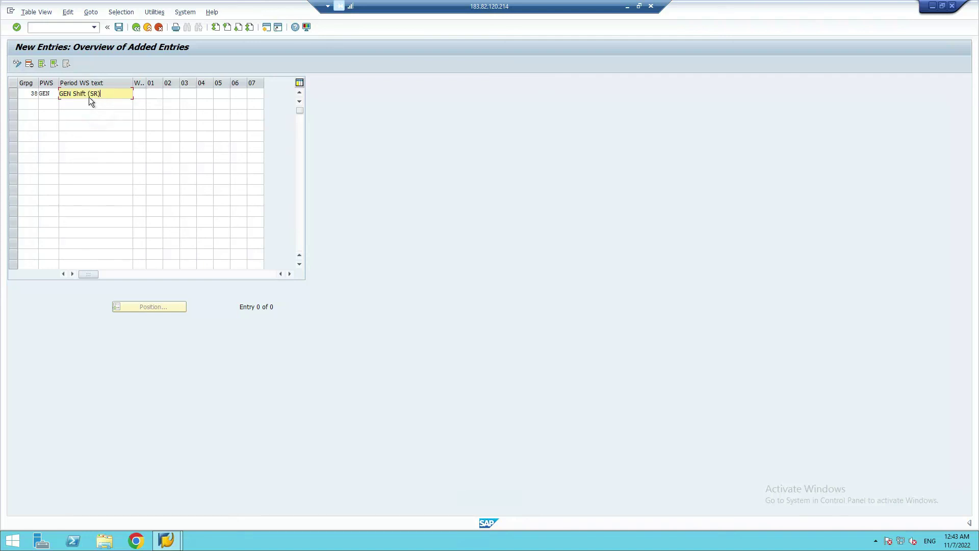
Check the January 2022 page of the system calendar to see the weekday on which the month starts.
click(141, 95)
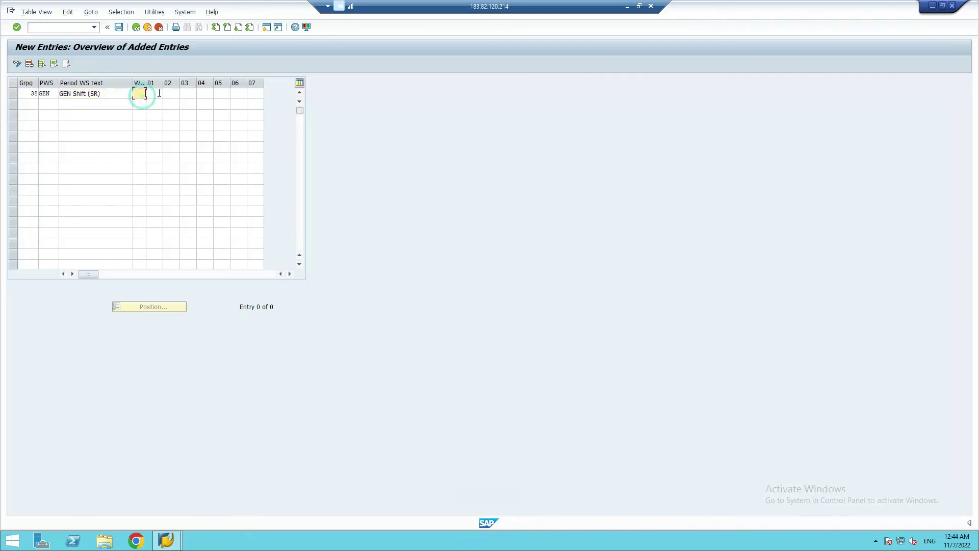
click(156, 96)
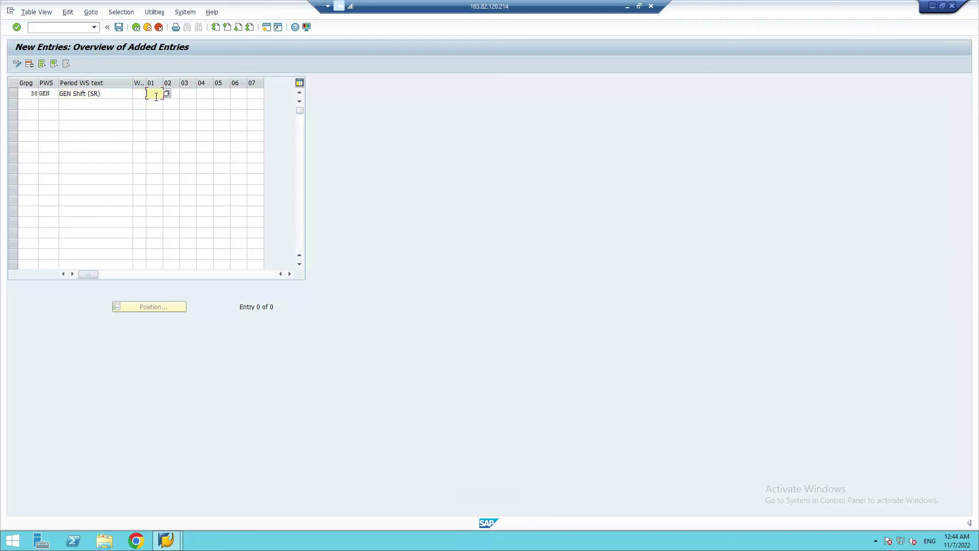
click(957, 541)
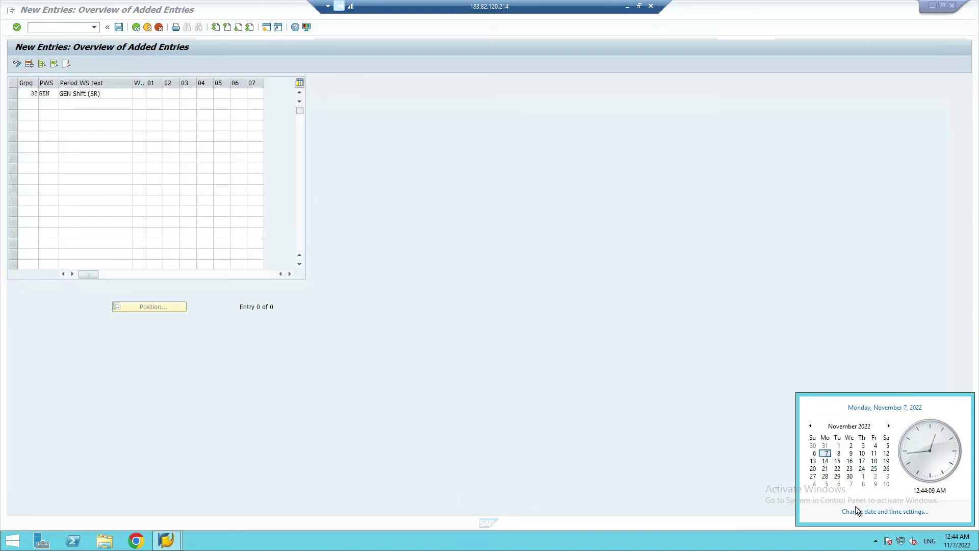
click(812, 425)
click(812, 426)
click(811, 426)
click(812, 425)
click(811, 426)
click(812, 425)
click(811, 426)
click(812, 426)
click(812, 426)
click(812, 426)
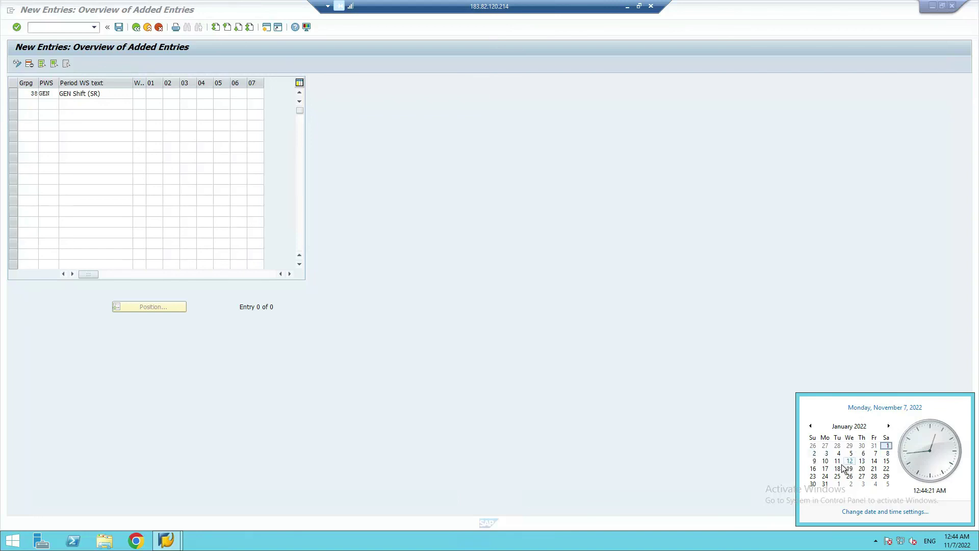
Set the GEN entry's week number to 001 and assign daily work schedule WOFF to days 01 and 02.
click(141, 92)
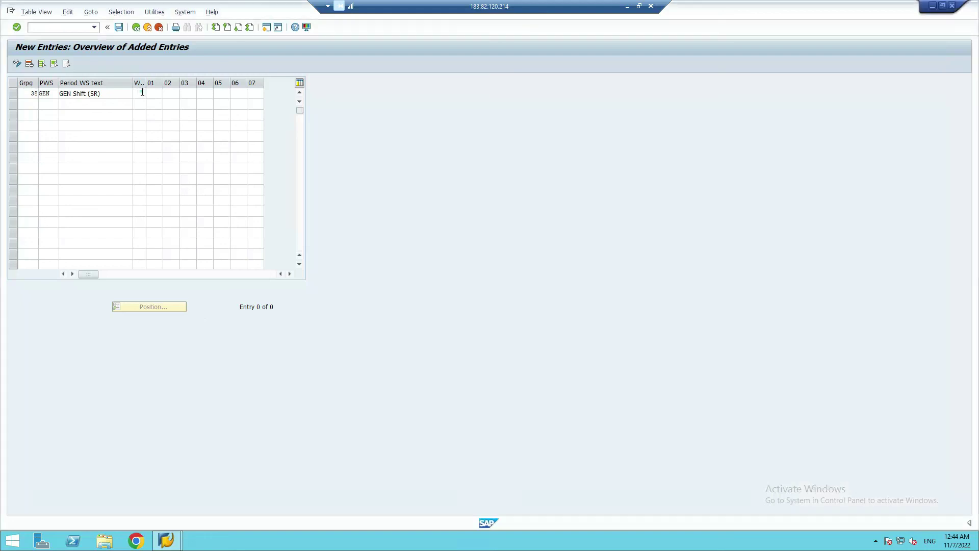
text(00)
key(Tab)
click(168, 93)
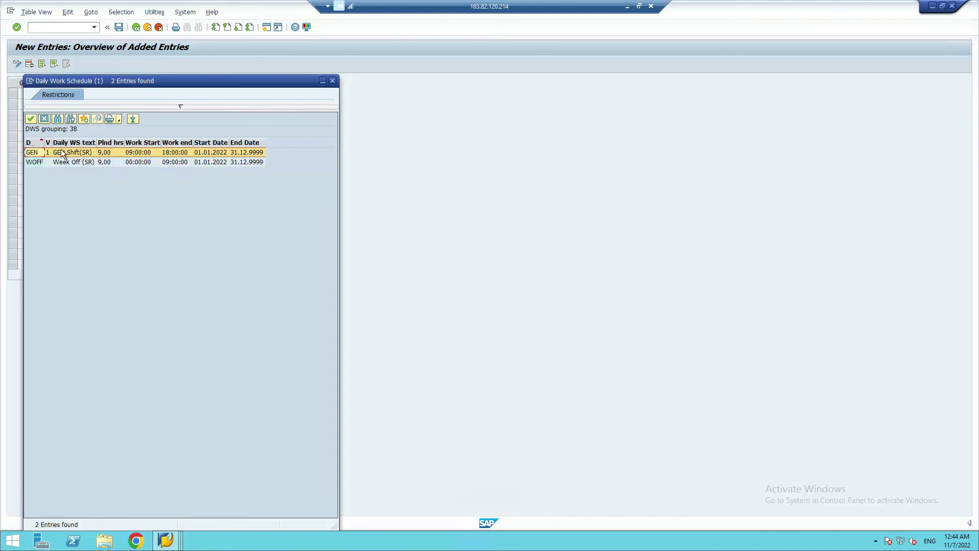
double_click(35, 163)
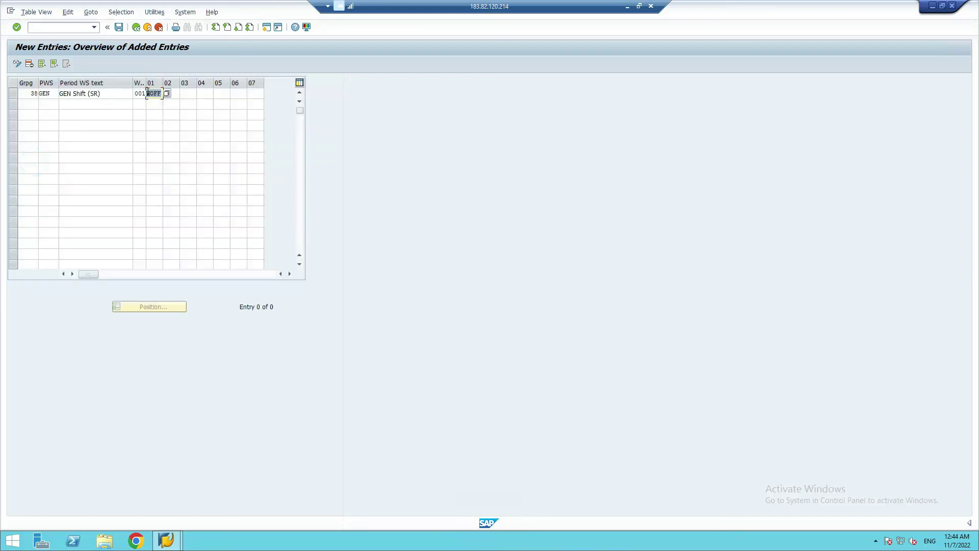
click(176, 95)
click(183, 95)
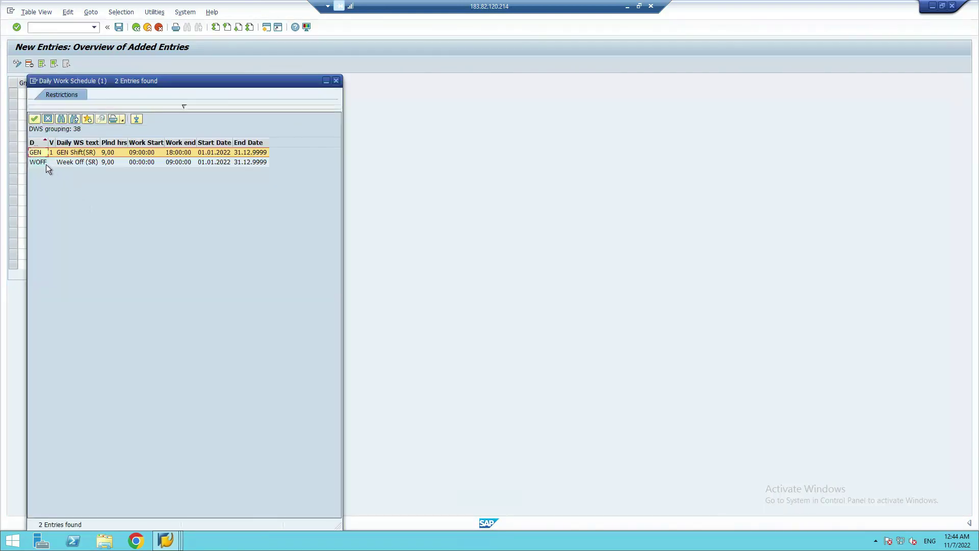
double_click(43, 163)
Assign daily work schedule GEN to days 03 and 04 of the period work schedule.
click(193, 94)
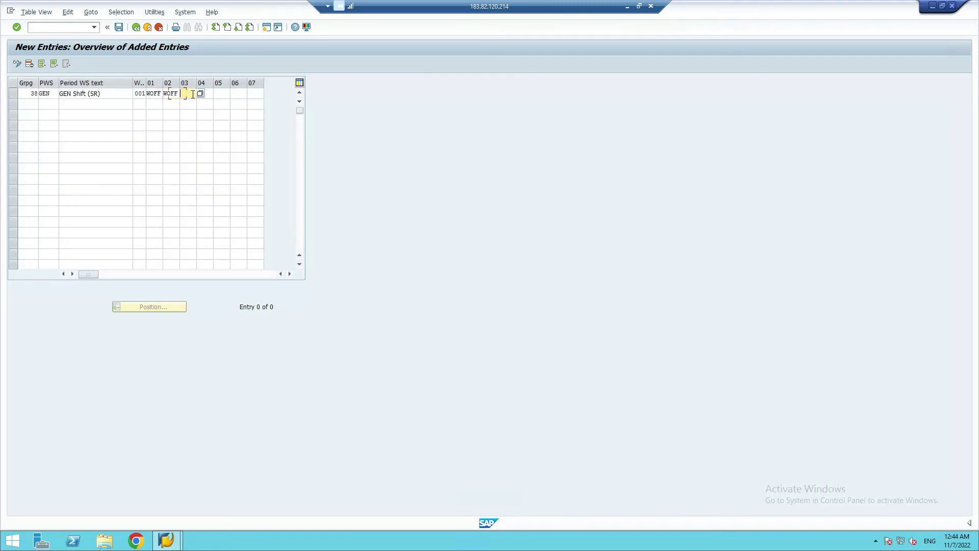
click(201, 94)
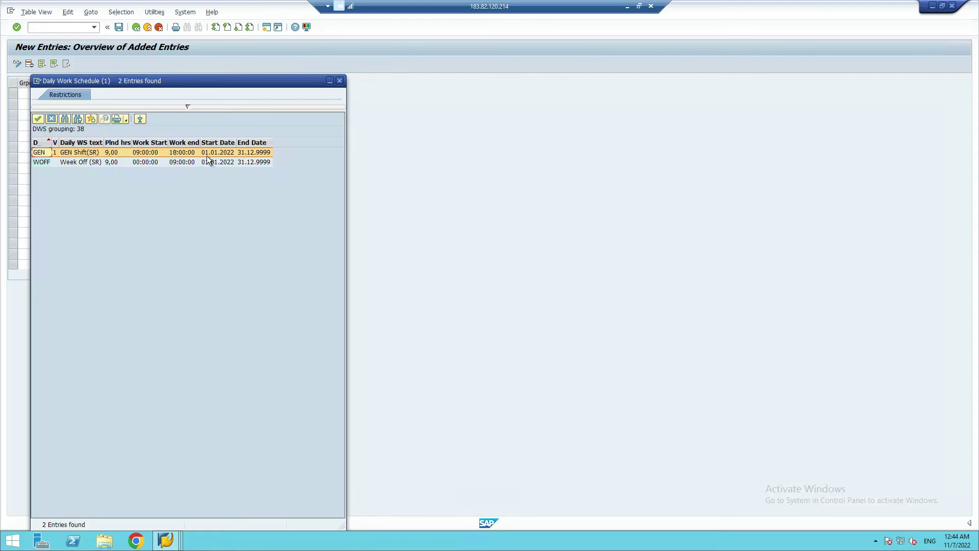
double_click(42, 152)
click(209, 94)
click(217, 93)
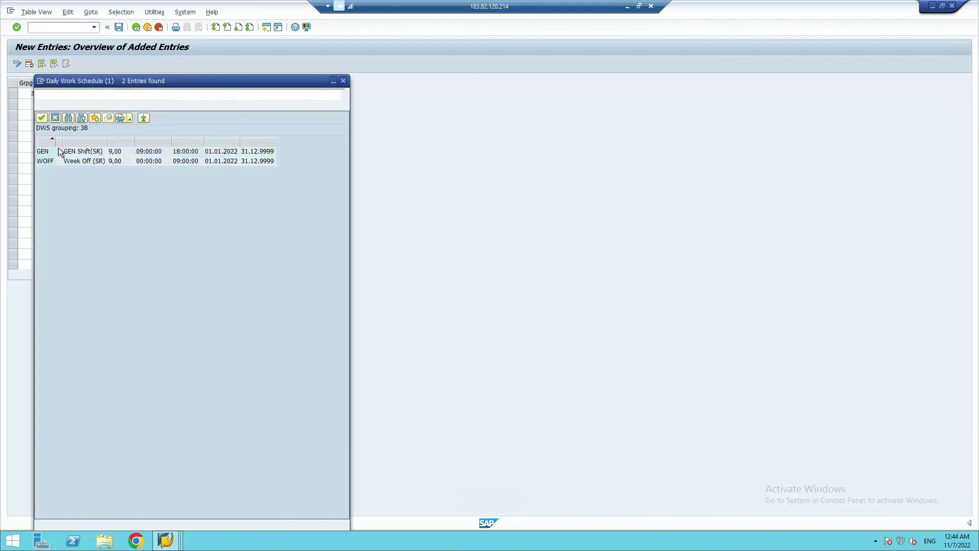
double_click(48, 153)
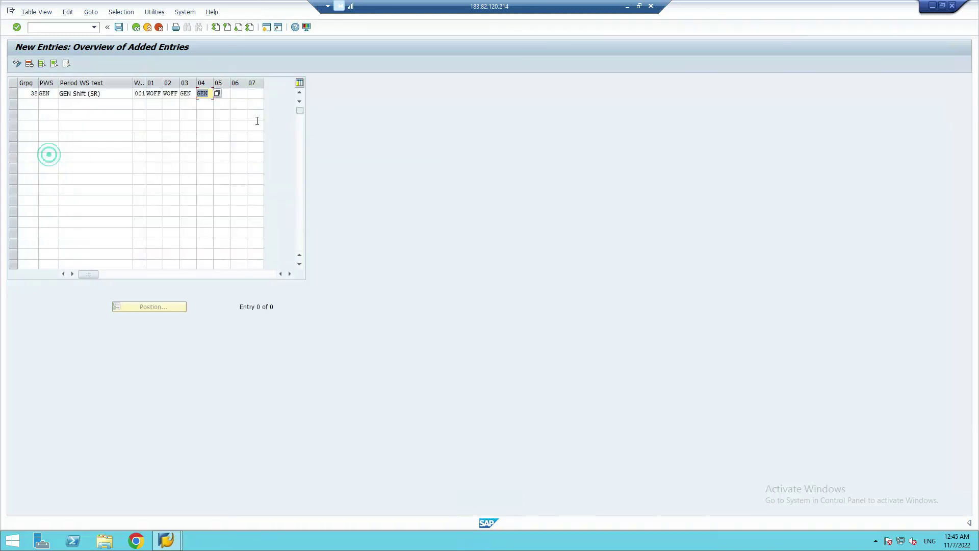
click(219, 95)
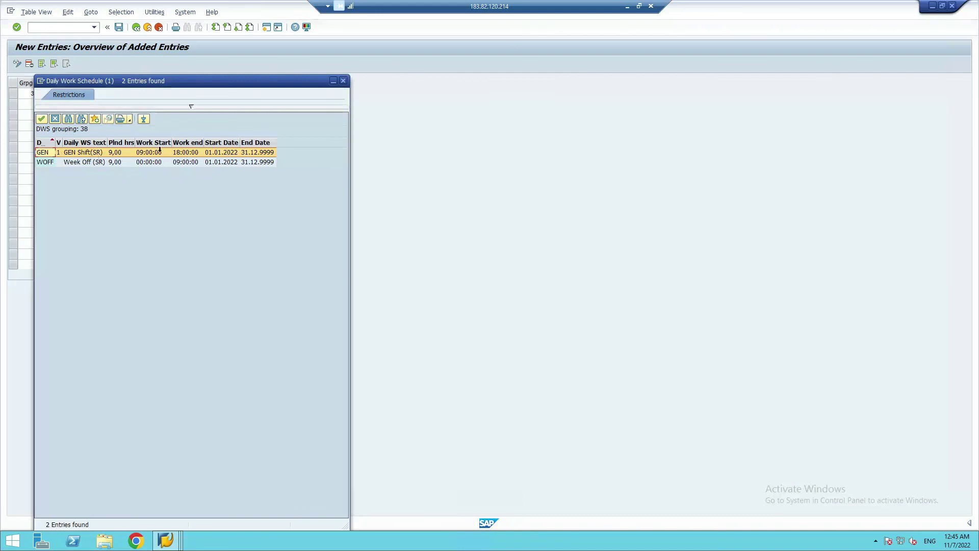
double_click(44, 153)
Assign daily work schedule GEN to days 05, 06 and 07 and confirm the entry.
click(226, 93)
click(236, 93)
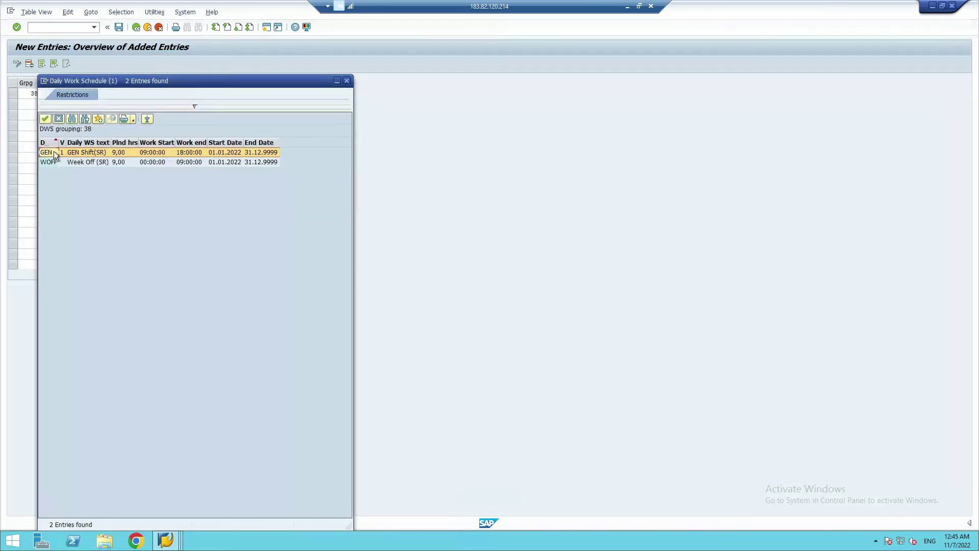
double_click(55, 155)
click(238, 94)
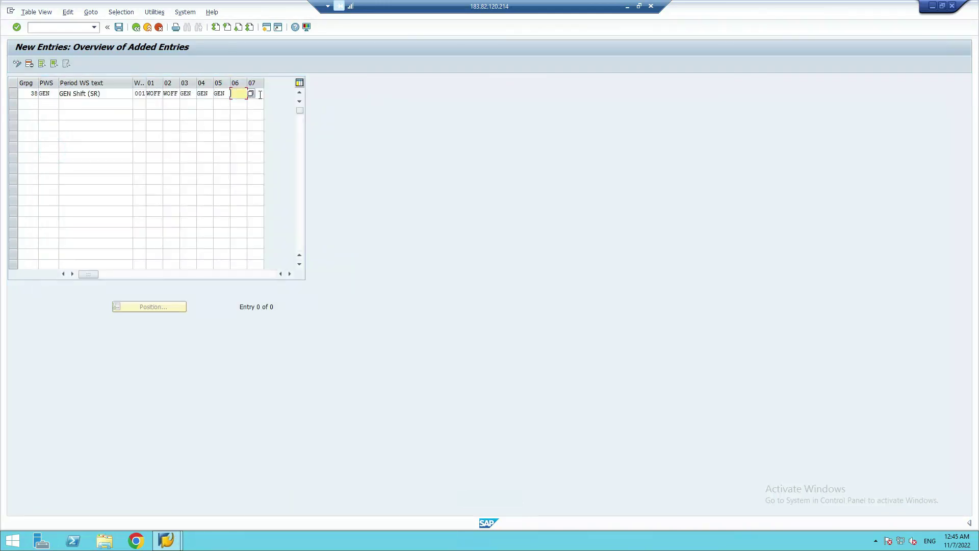
click(250, 94)
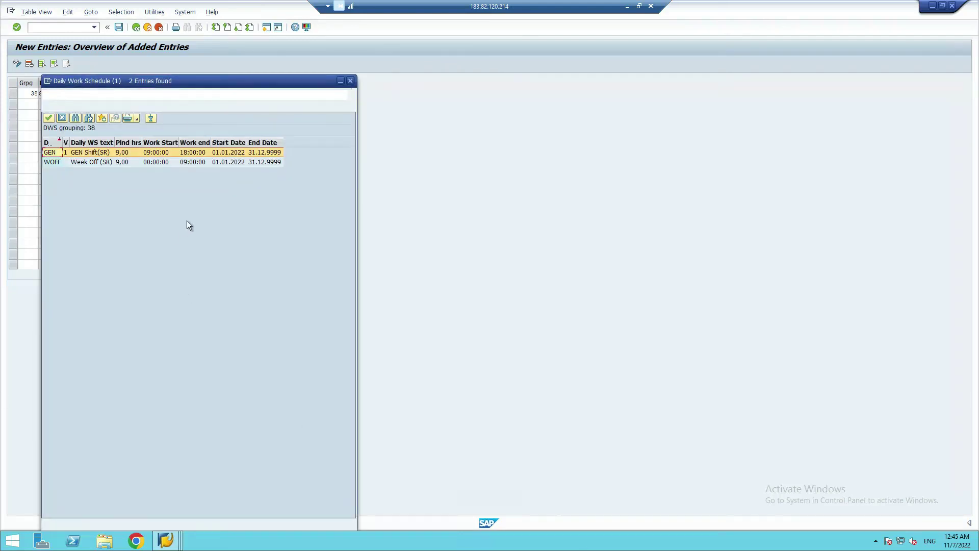
double_click(48, 152)
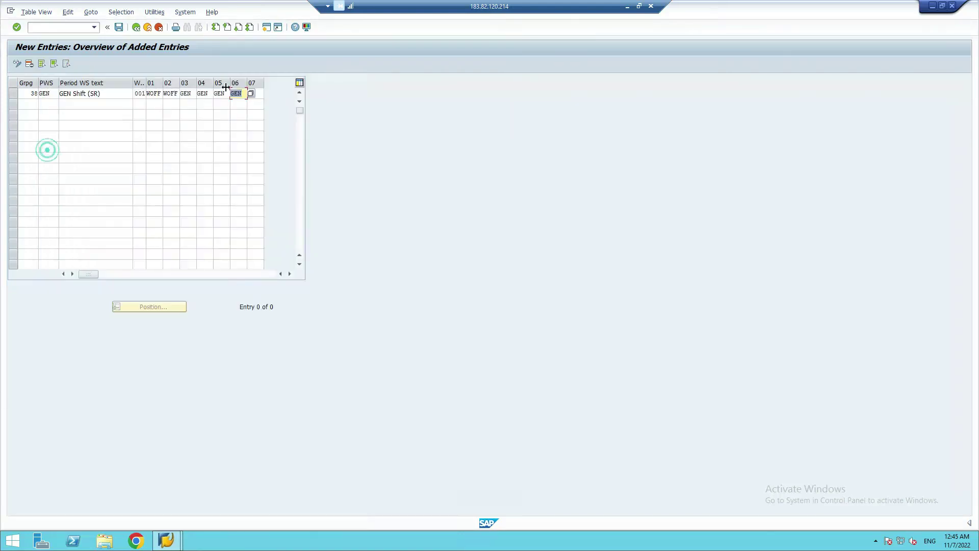
click(262, 95)
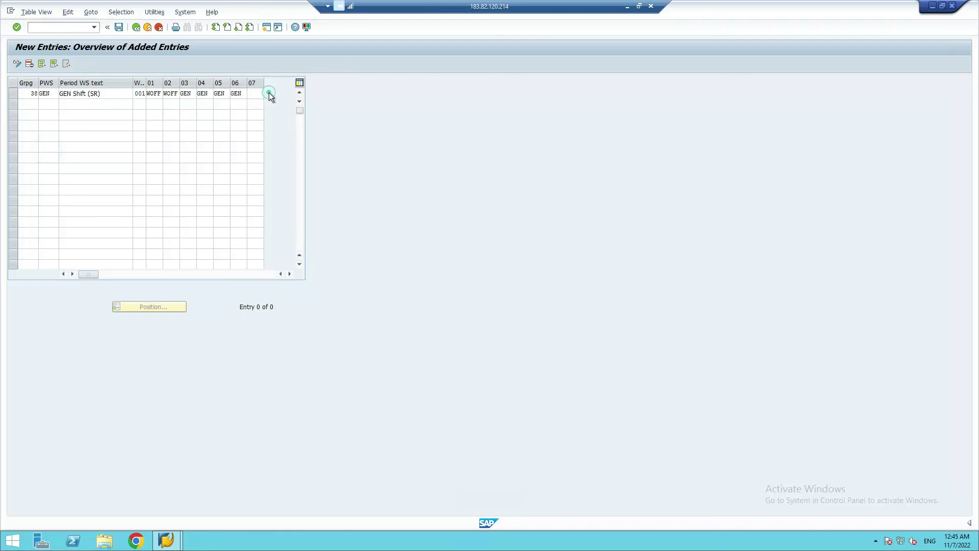
click(267, 94)
double_click(53, 152)
key(Return)
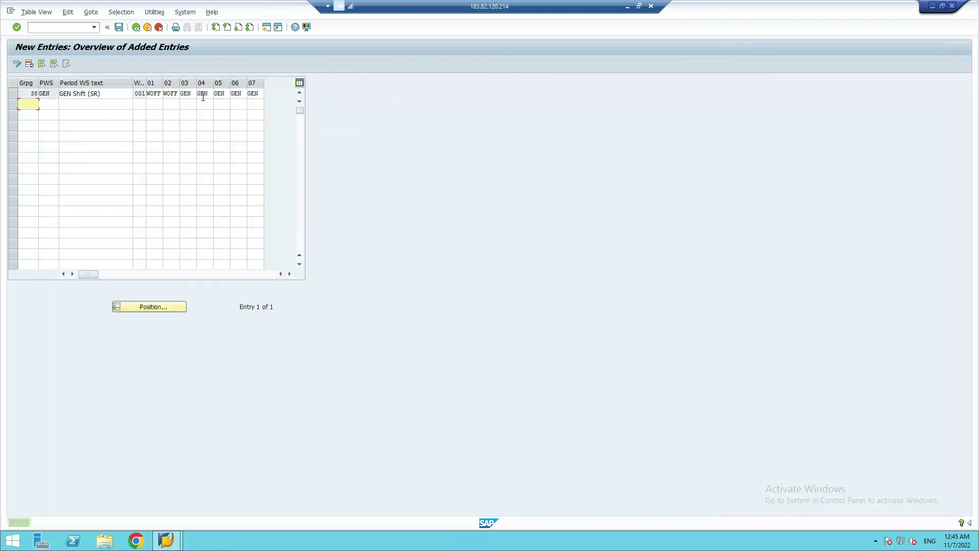
Save the GEN period work schedule to the proposed customizing request and return to the period work schedule overview.
click(119, 27)
click(150, 174)
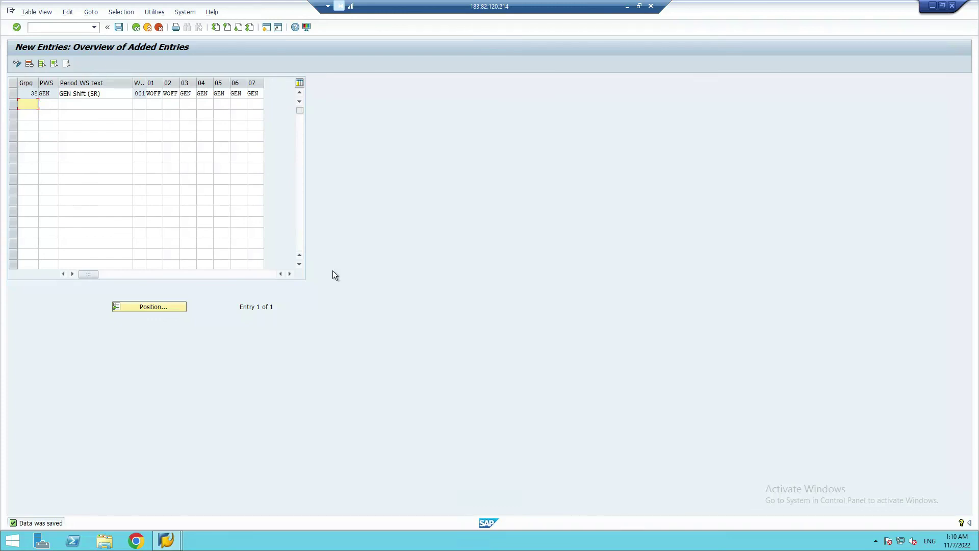
click(136, 29)
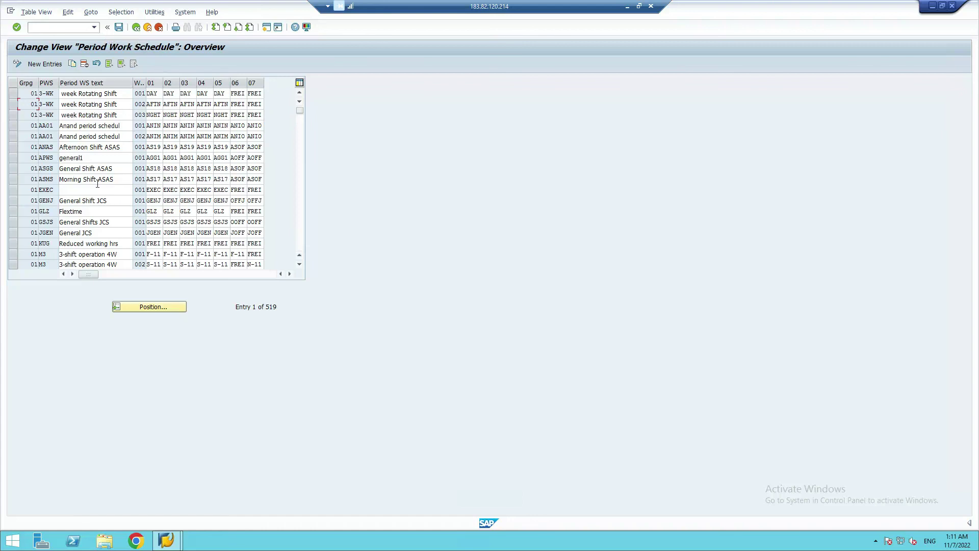
Position the period work schedule list on DWS grouping 38 and check the saved GEN entry.
click(152, 311)
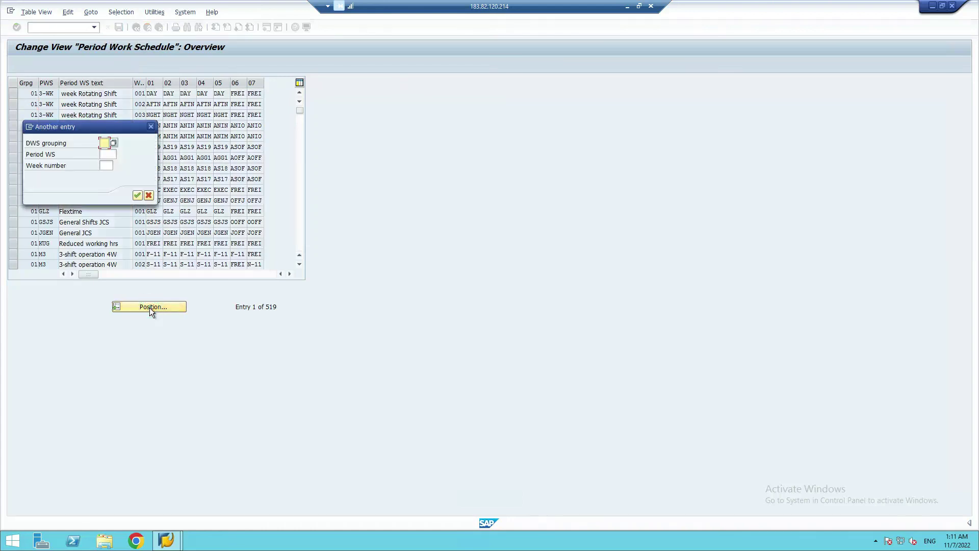
text(33)
click(138, 195)
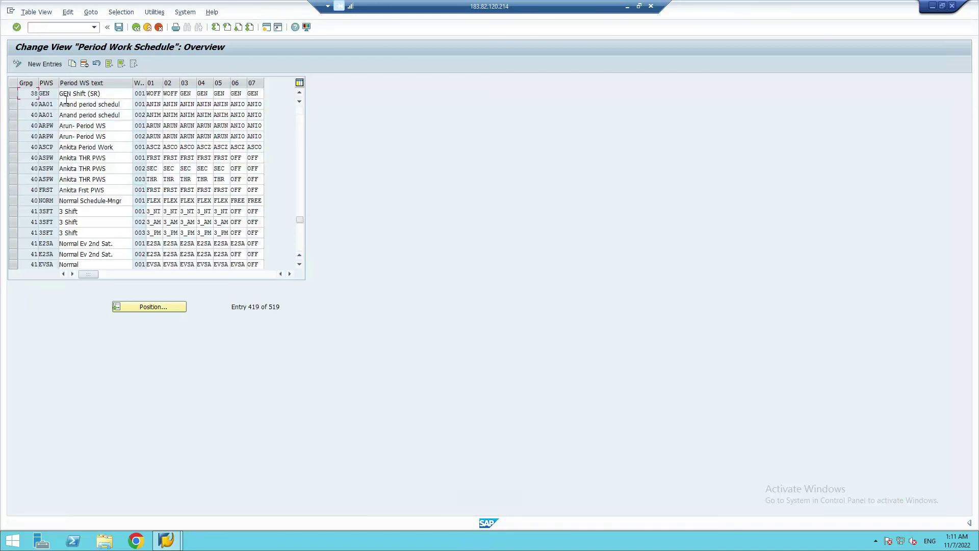
click(28, 93)
Leave the period work schedule view and switch to the Class 12 notes in Google Sheets.
click(136, 27)
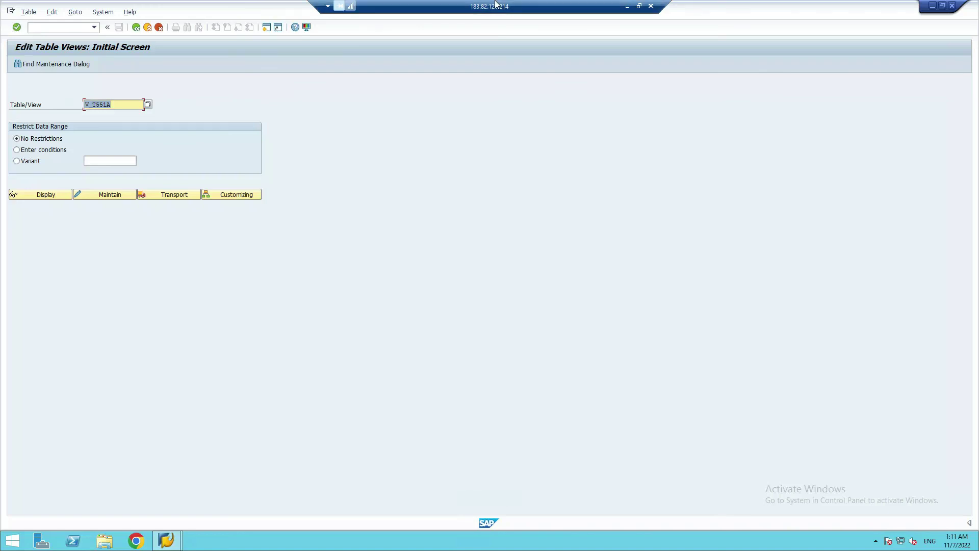
click(629, 6)
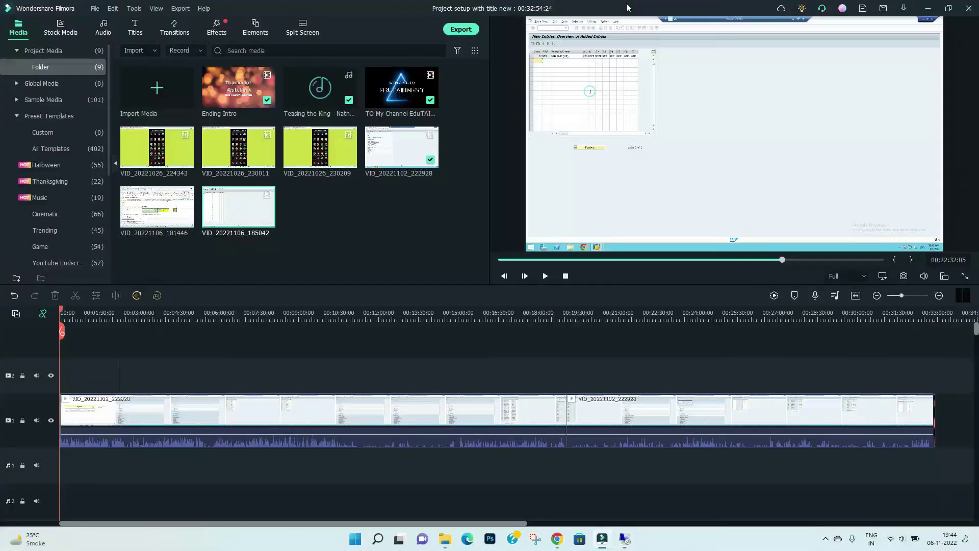
click(927, 8)
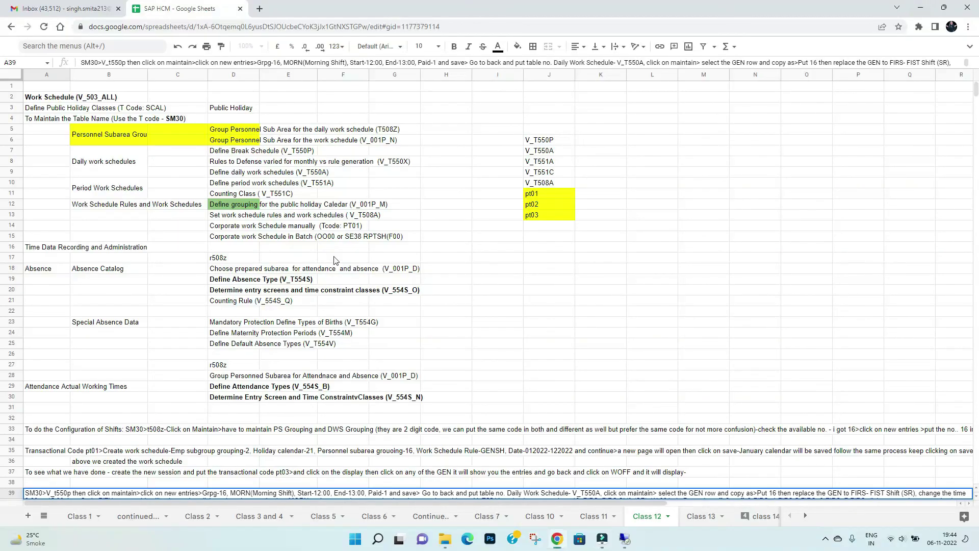